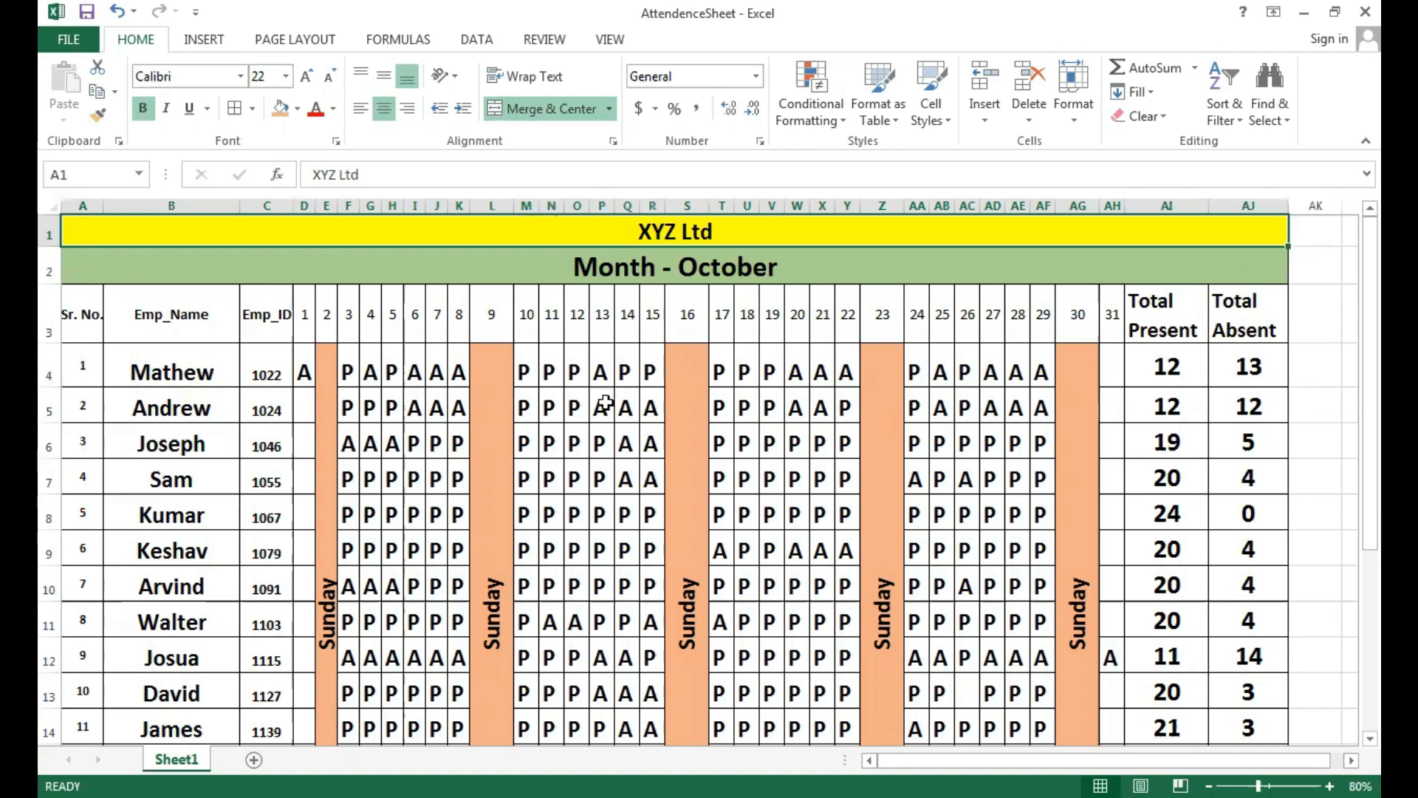
Inspect the Total Present and Total Absent formulas in AI4 and AJ4 for the first employee.
{"action": "left_click", "coordinate": [382, 378]}
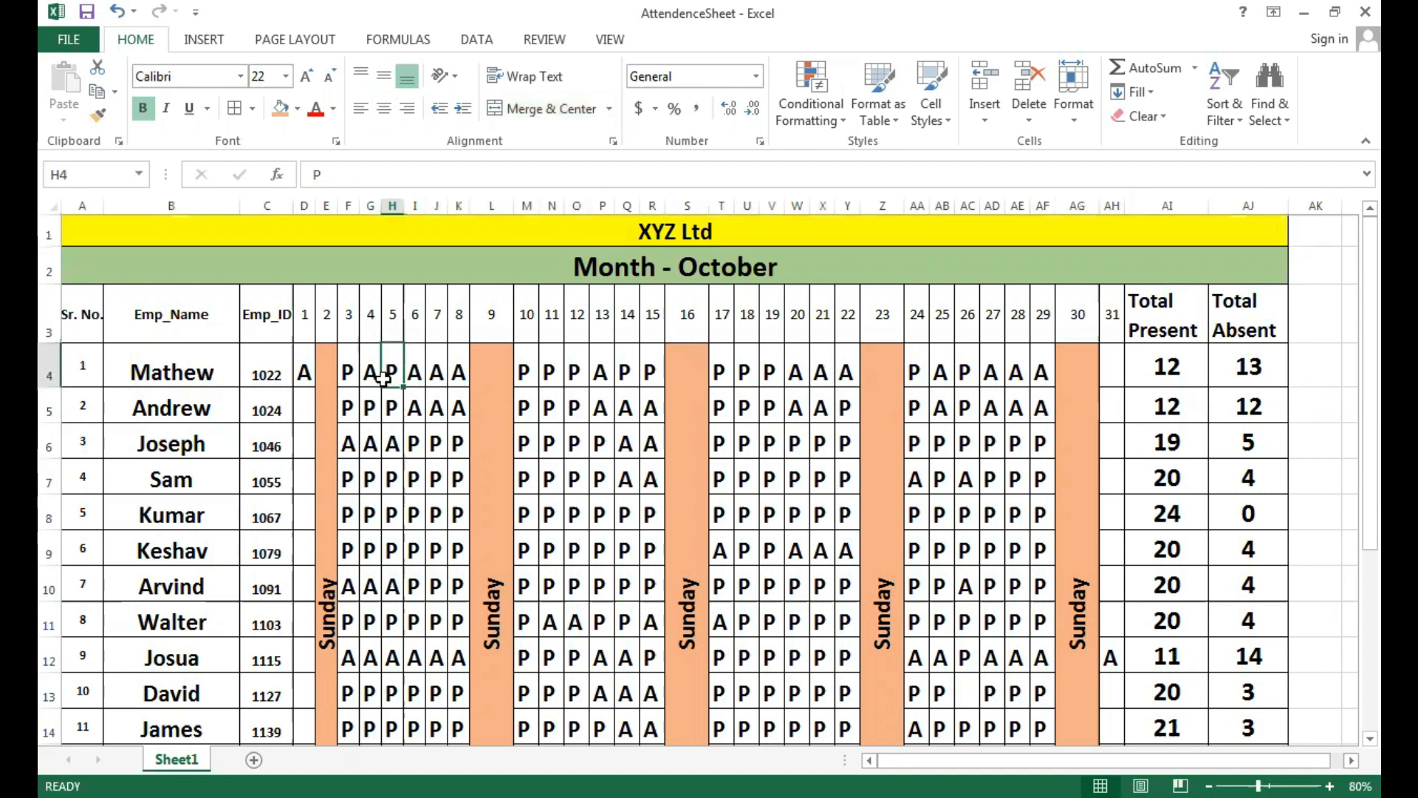
{"action": "left_click", "coordinate": [1166, 367]}
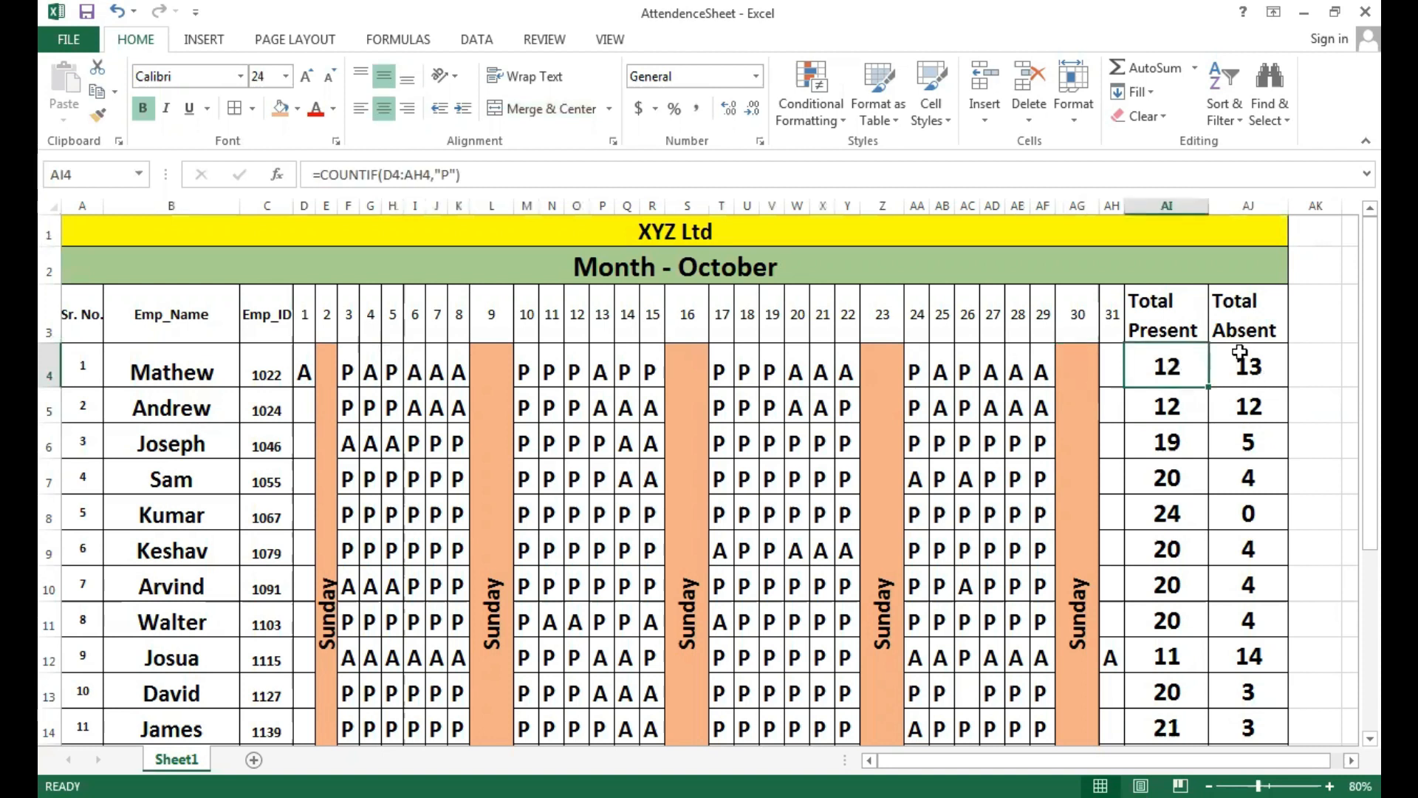
{"action": "left_click", "coordinate": [1266, 355]}
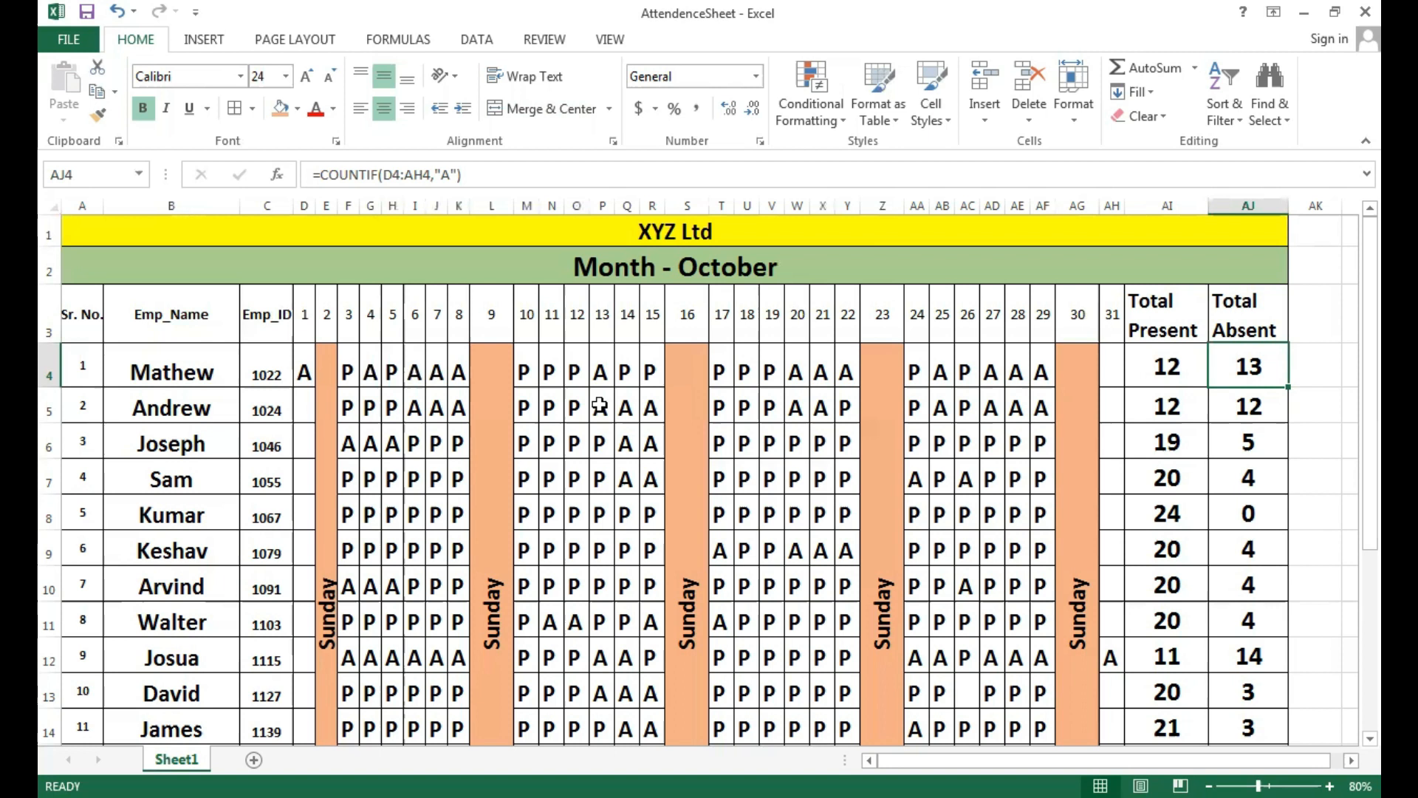
Change the first employee's attendance for day 3 in F4 to "a".
{"action": "left_click", "coordinate": [347, 372]}
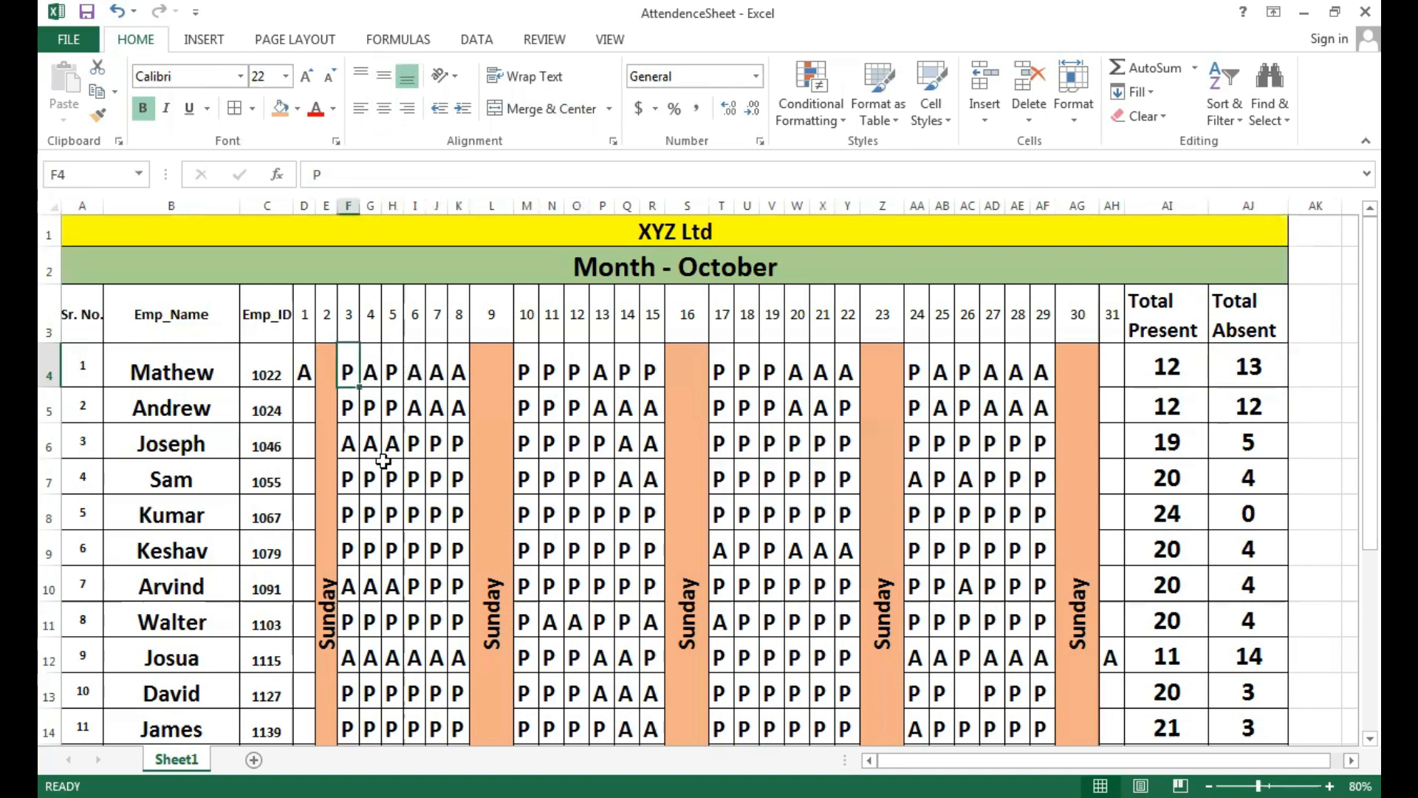
{"action": "type", "text": "a"}
{"action": "key", "text": "Tab"}
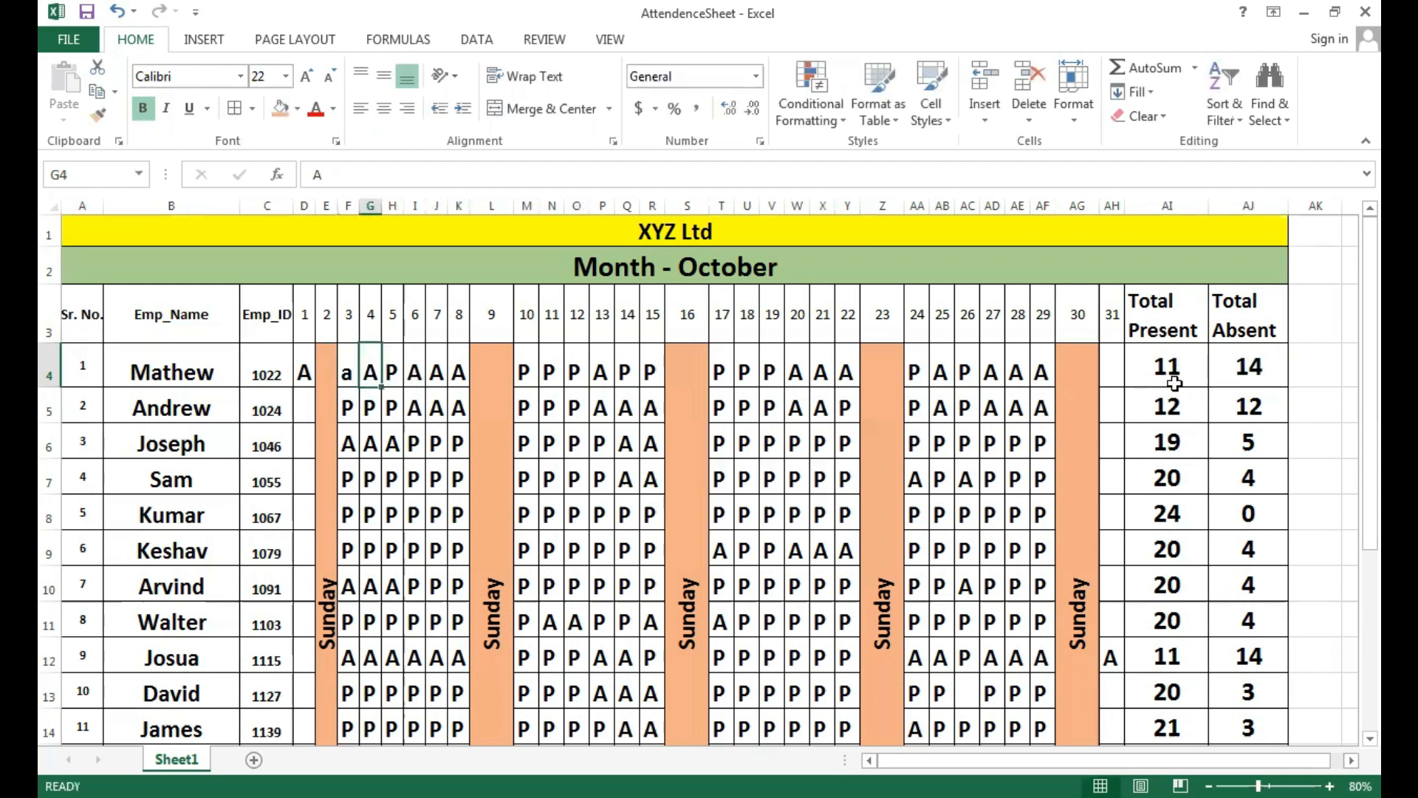
Mark the first employee absent with A on days 24 and 26 in row 4.
{"action": "left_click", "coordinate": [919, 373]}
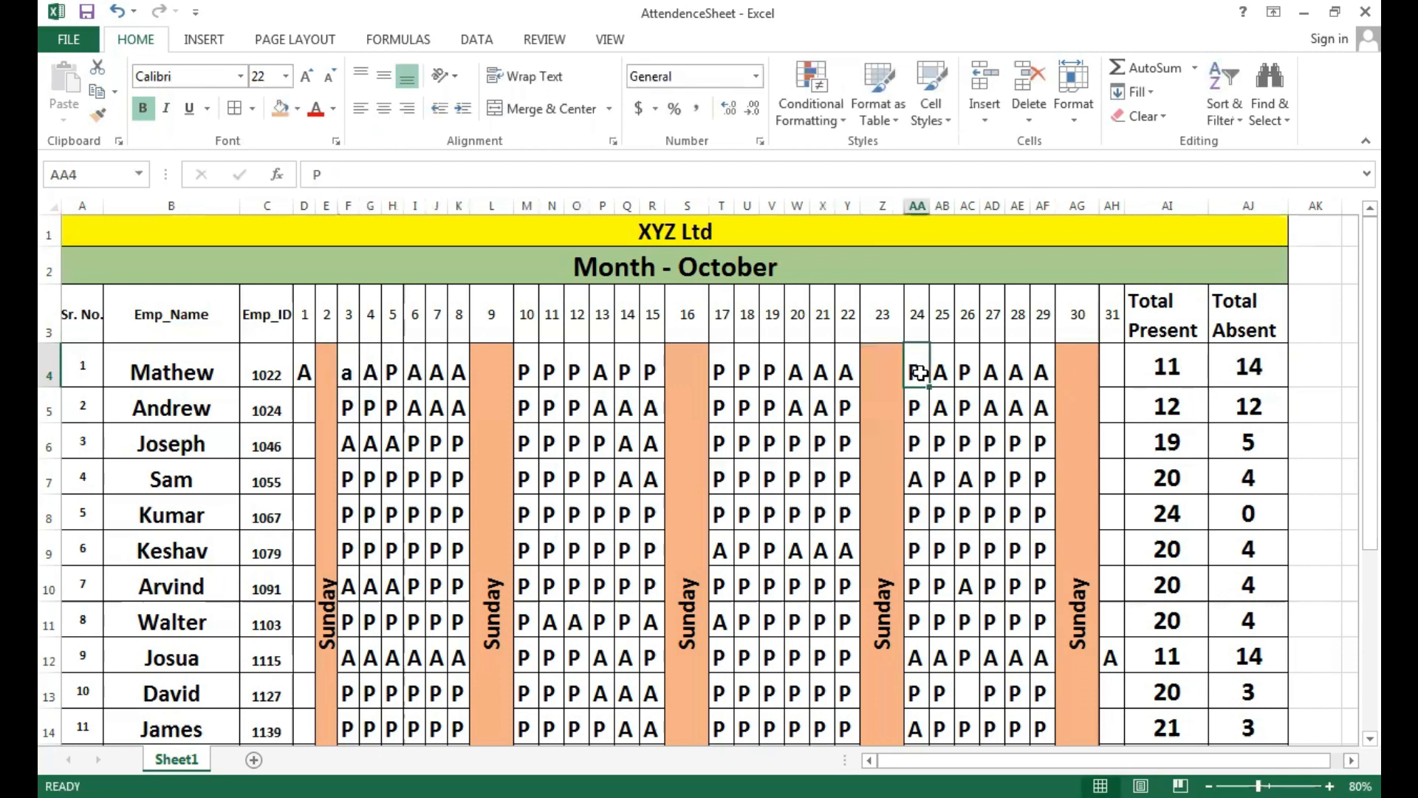
{"action": "type", "text": "A"}
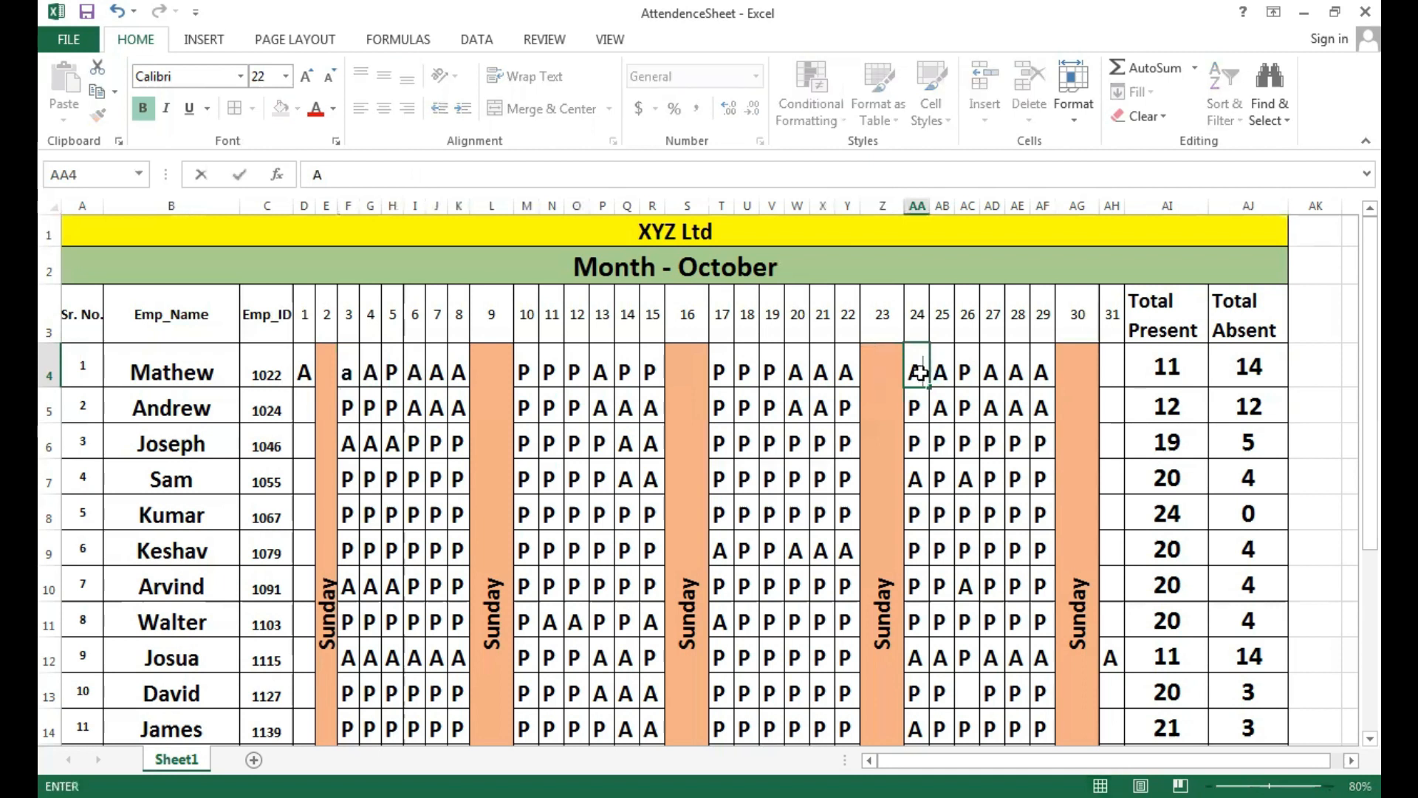
{"action": "key", "text": "Tab"}
{"action": "key", "text": "Tab"}
{"action": "type", "text": "A"}
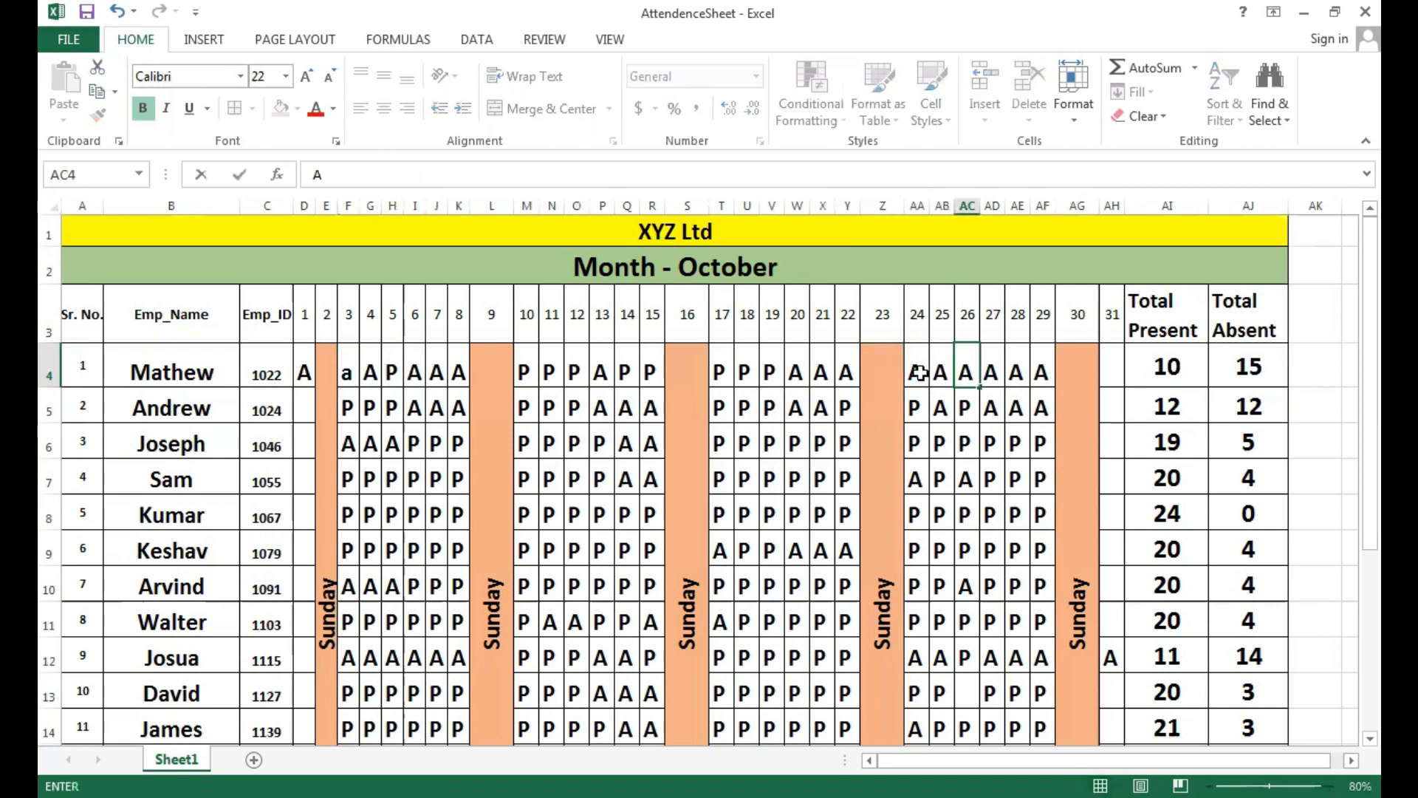
Mark the first employee present with P on days 27, 28 and 29 in row 4.
{"action": "key", "text": "Tab"}
{"action": "type", "text": "P"}
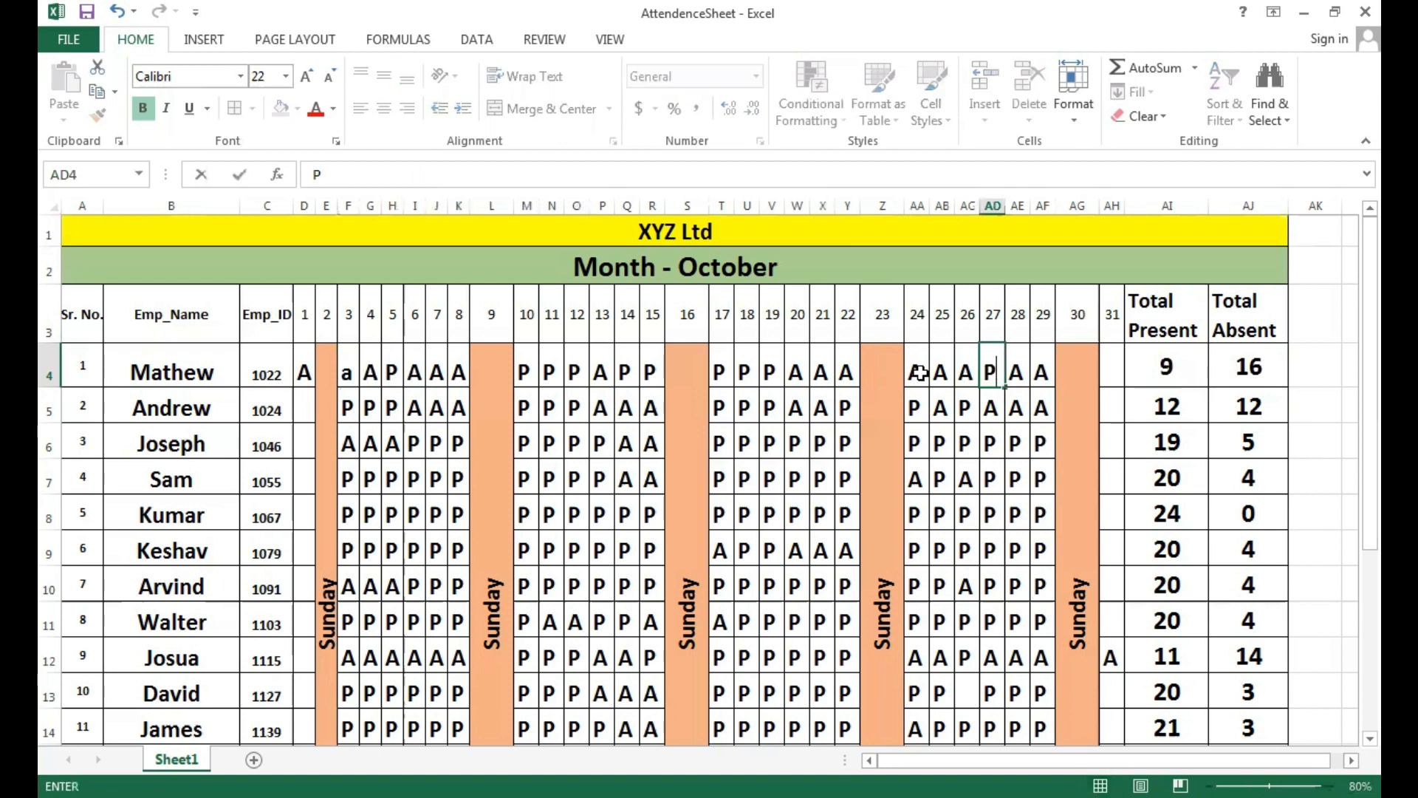
{"action": "key", "text": "Tab"}
{"action": "type", "text": "P"}
{"action": "key", "text": "Tab"}
{"action": "type", "text": "P"}
{"action": "key", "text": "Tab"}
Look over the attendance rows and check the first employee's Total Present formula in AI4.
{"action": "scroll", "coordinate": [919, 373], "scroll_direction": "down", "scroll_amount": 1}
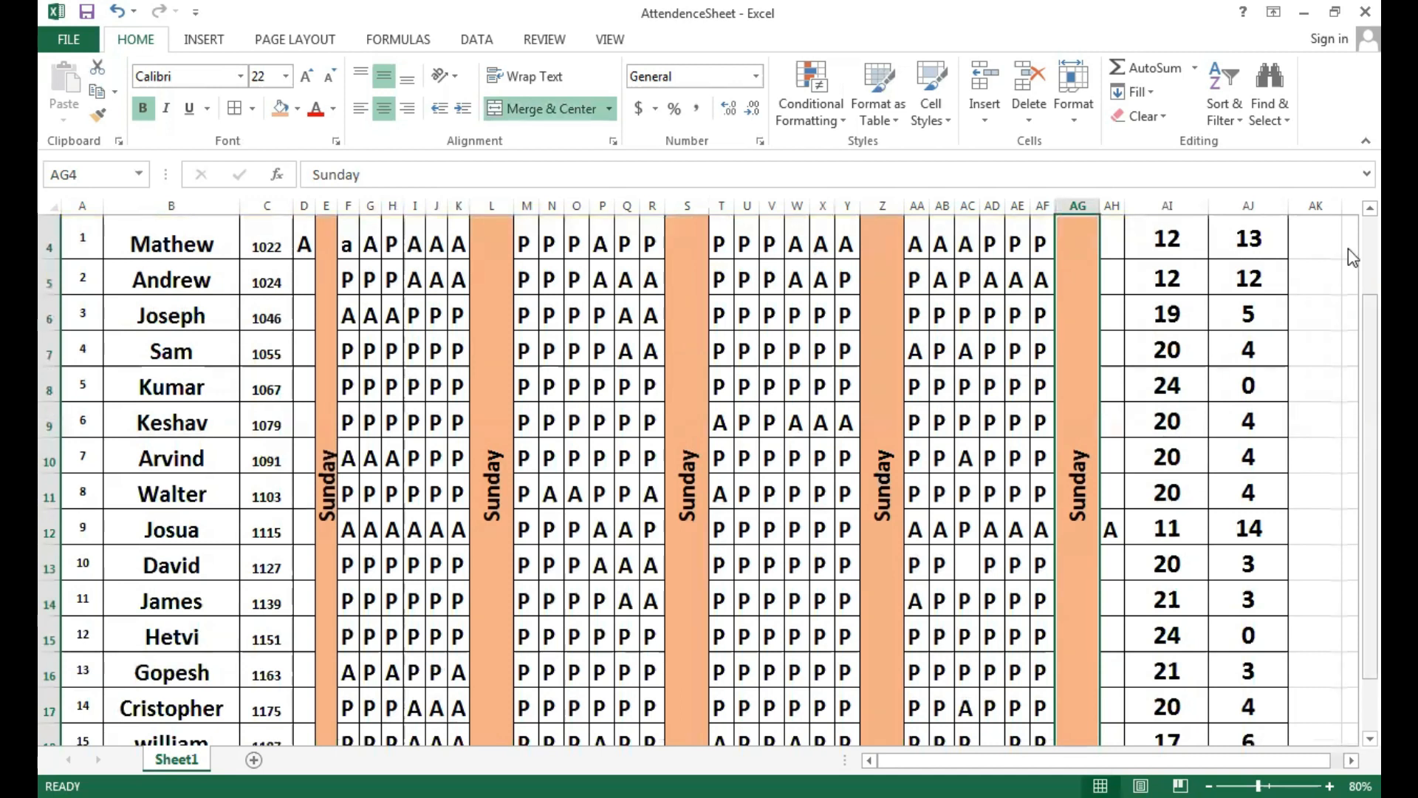
{"action": "scroll", "coordinate": [1349, 253], "scroll_direction": "up", "scroll_amount": 1}
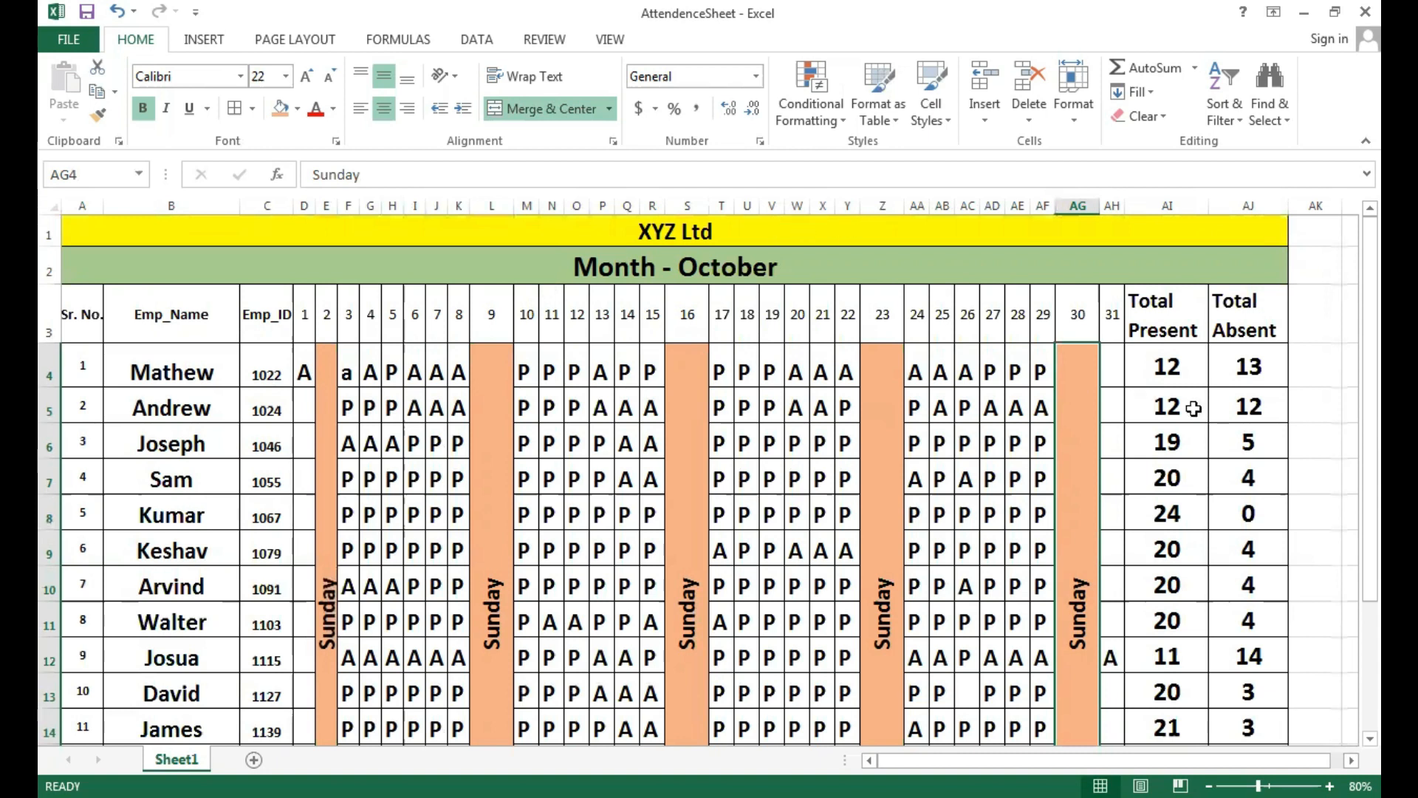
{"action": "left_click", "coordinate": [1185, 366]}
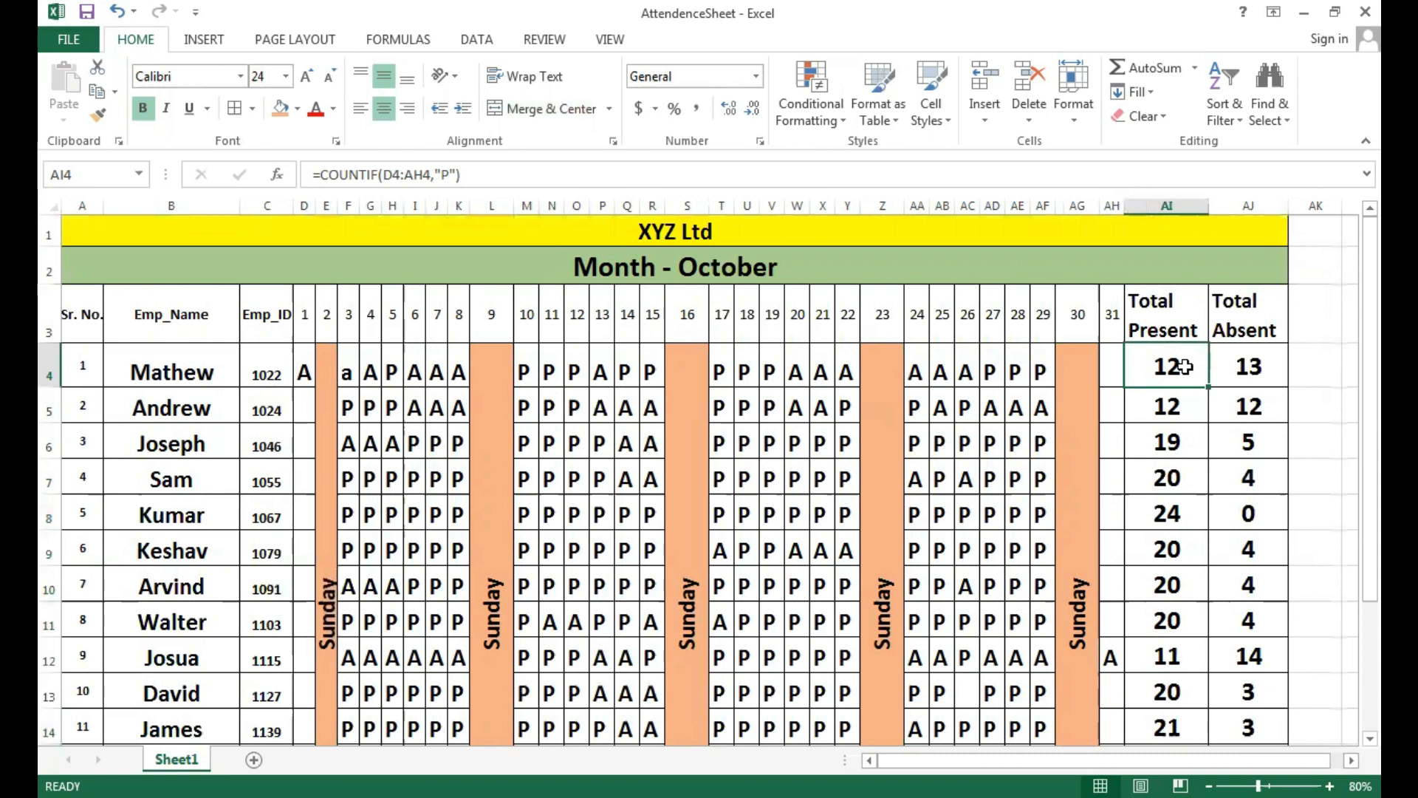
{"action": "left_click", "coordinate": [948, 391]}
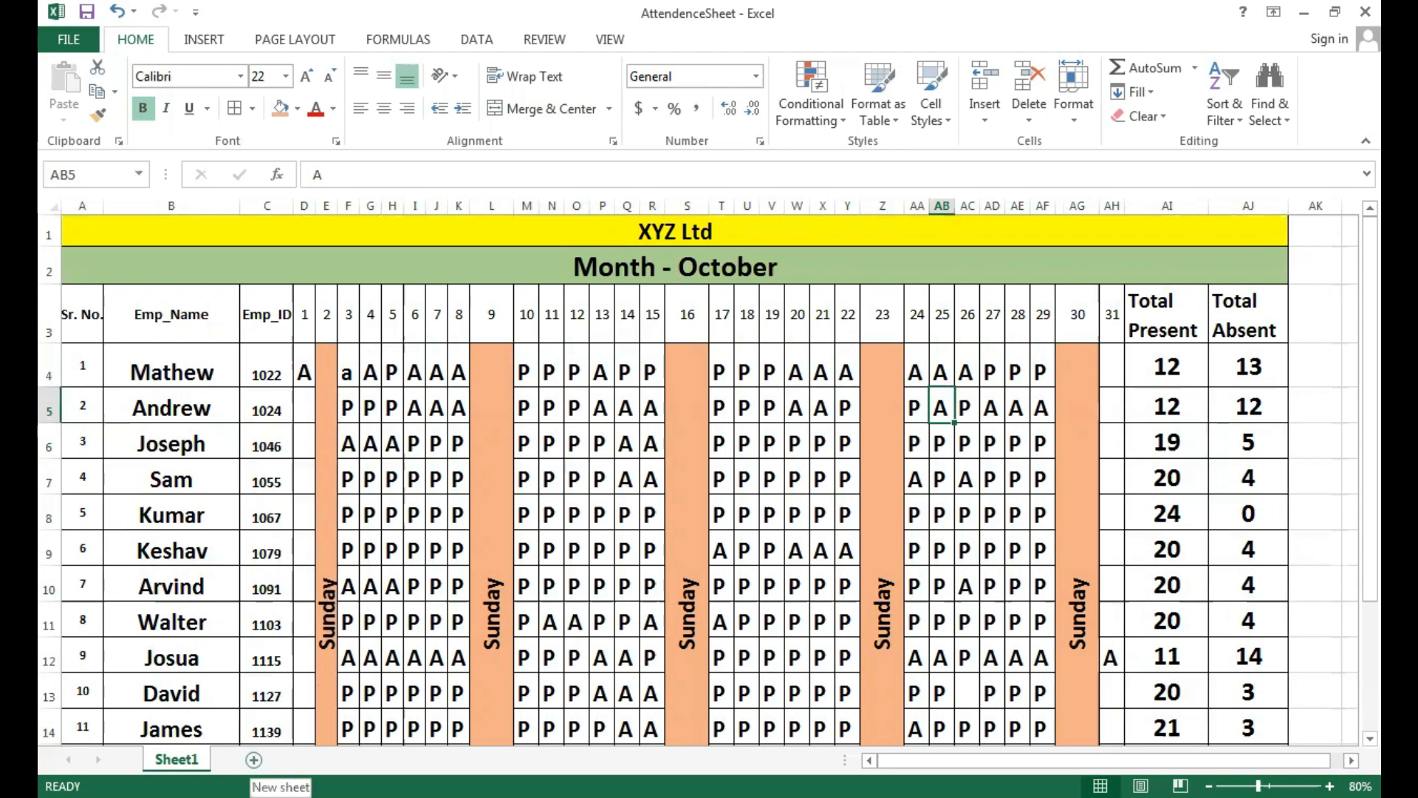
Add a new worksheet and enter the company title "XYZ Ltd" in cell A1.
{"action": "left_click", "coordinate": [253, 759]}
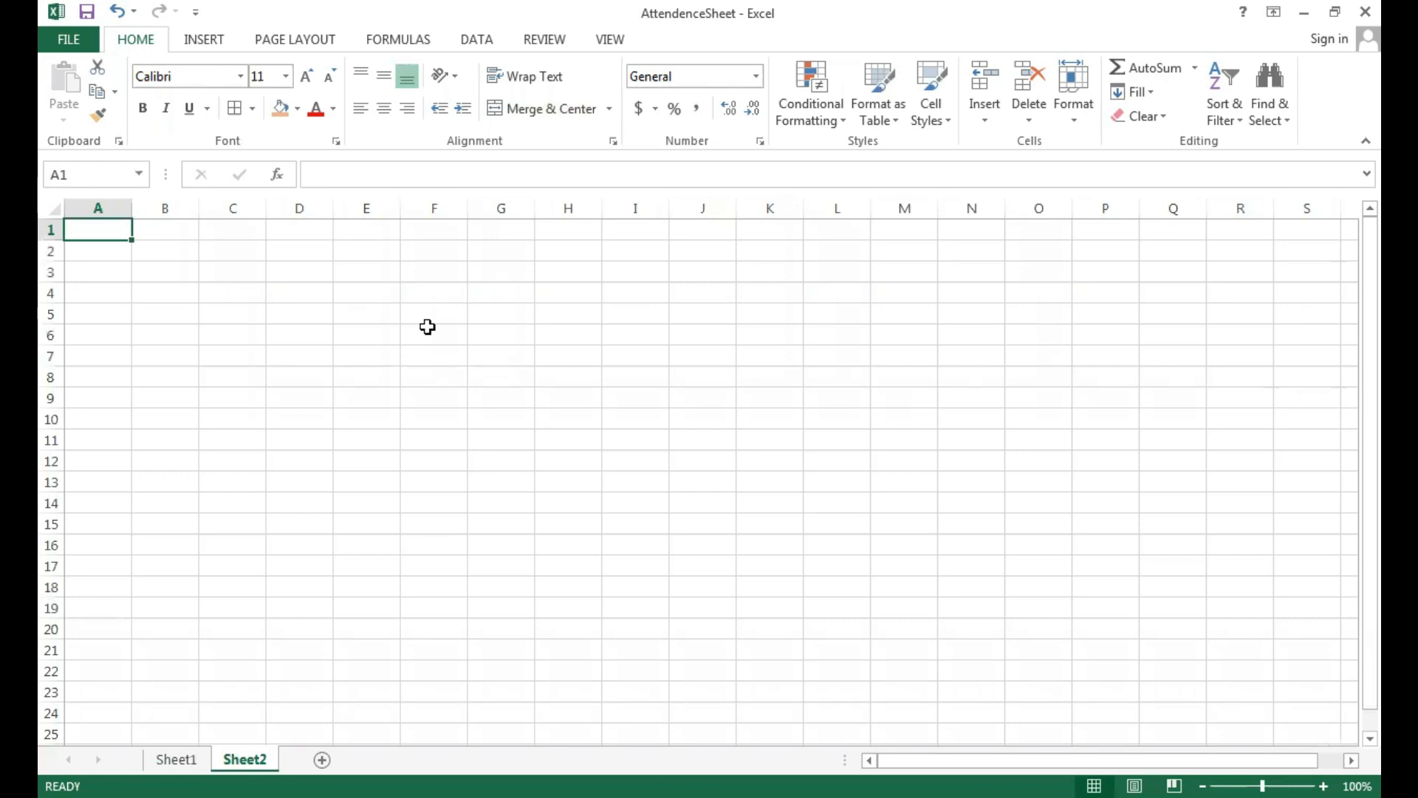
{"action": "type", "text": "xy"}
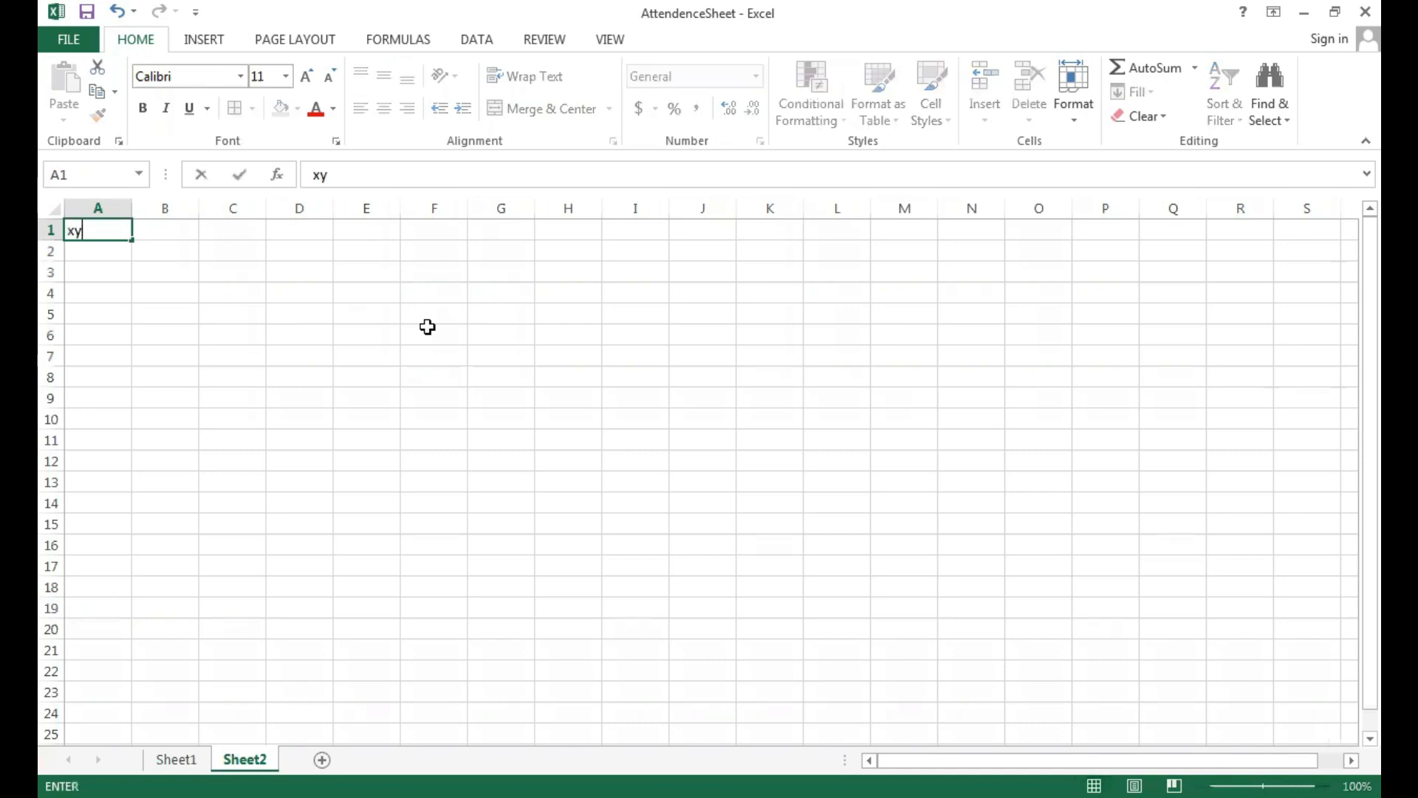
{"action": "type", "text": "z ITD"}
{"action": "key", "text": "BackSpace"}
{"action": "key", "text": "BackSpace"}
{"action": "key", "text": "BackSpace"}
{"action": "key", "text": "BackSpace"}
{"action": "key", "text": "BackSpace"}
{"action": "key", "text": "BackSpace"}
{"action": "key", "text": "BackSpace"}
{"action": "type", "text": "XYZ Ltd"}
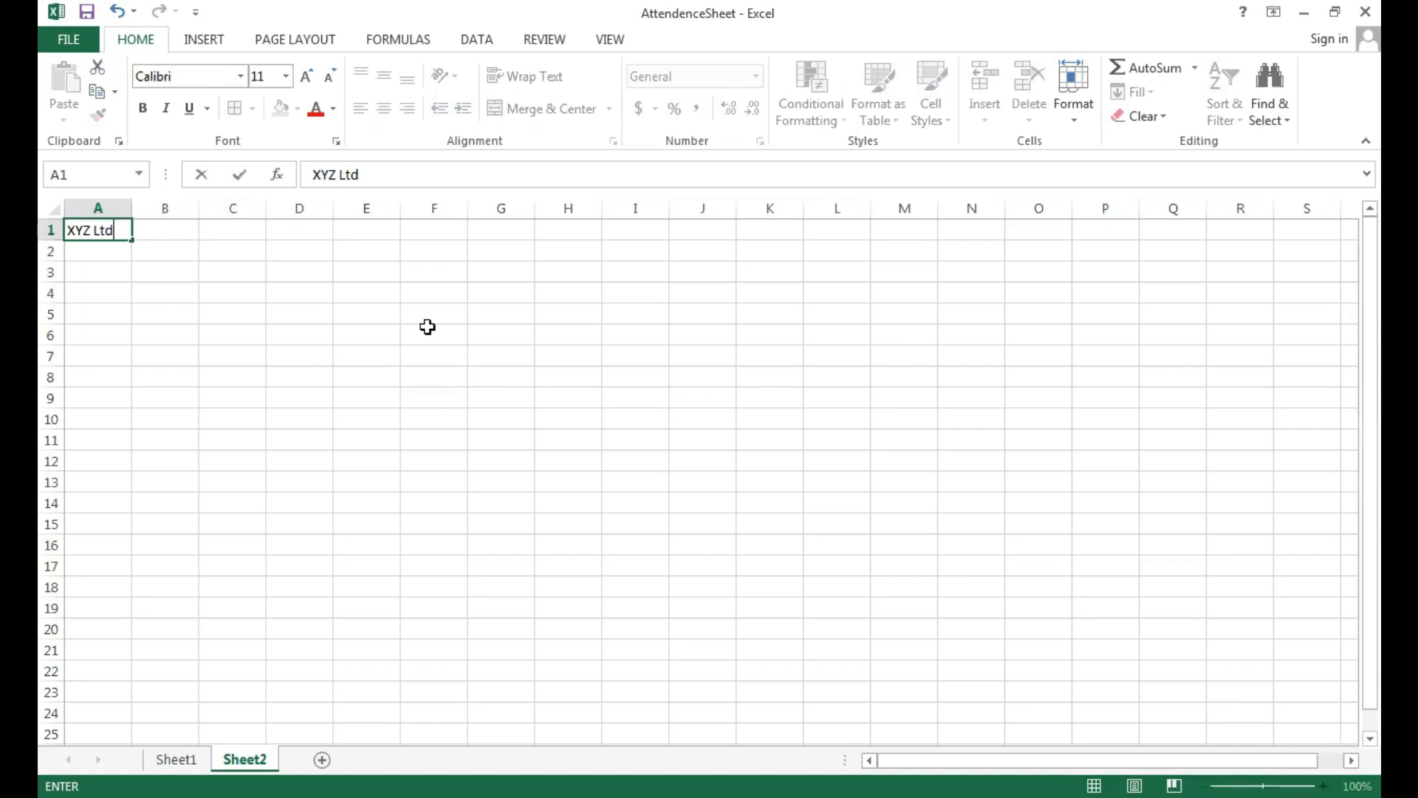
{"action": "left_click", "coordinate": [236, 317]}
Enter "Month : October" in cell A2 below the company title.
{"action": "left_click", "coordinate": [107, 253]}
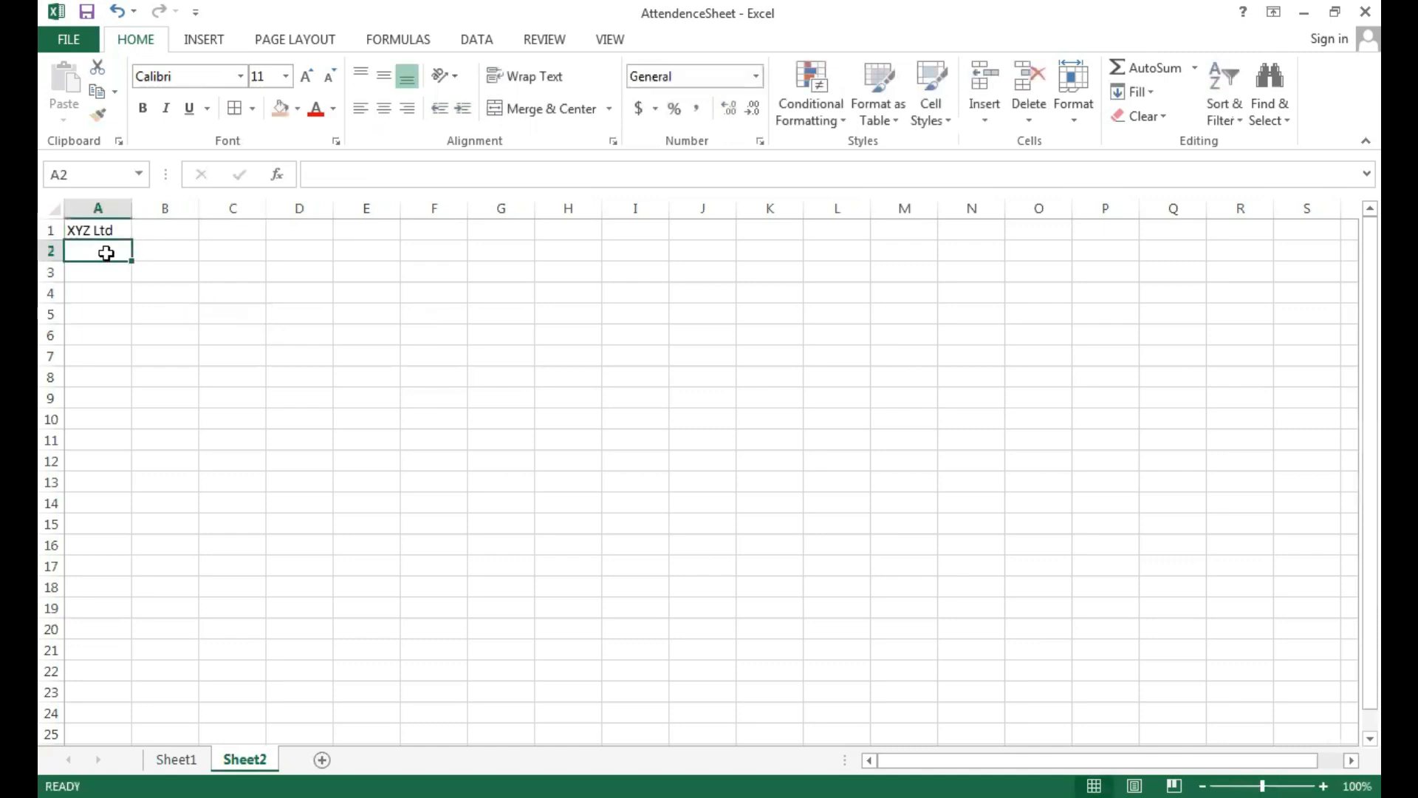
{"action": "type", "text": "Month"}
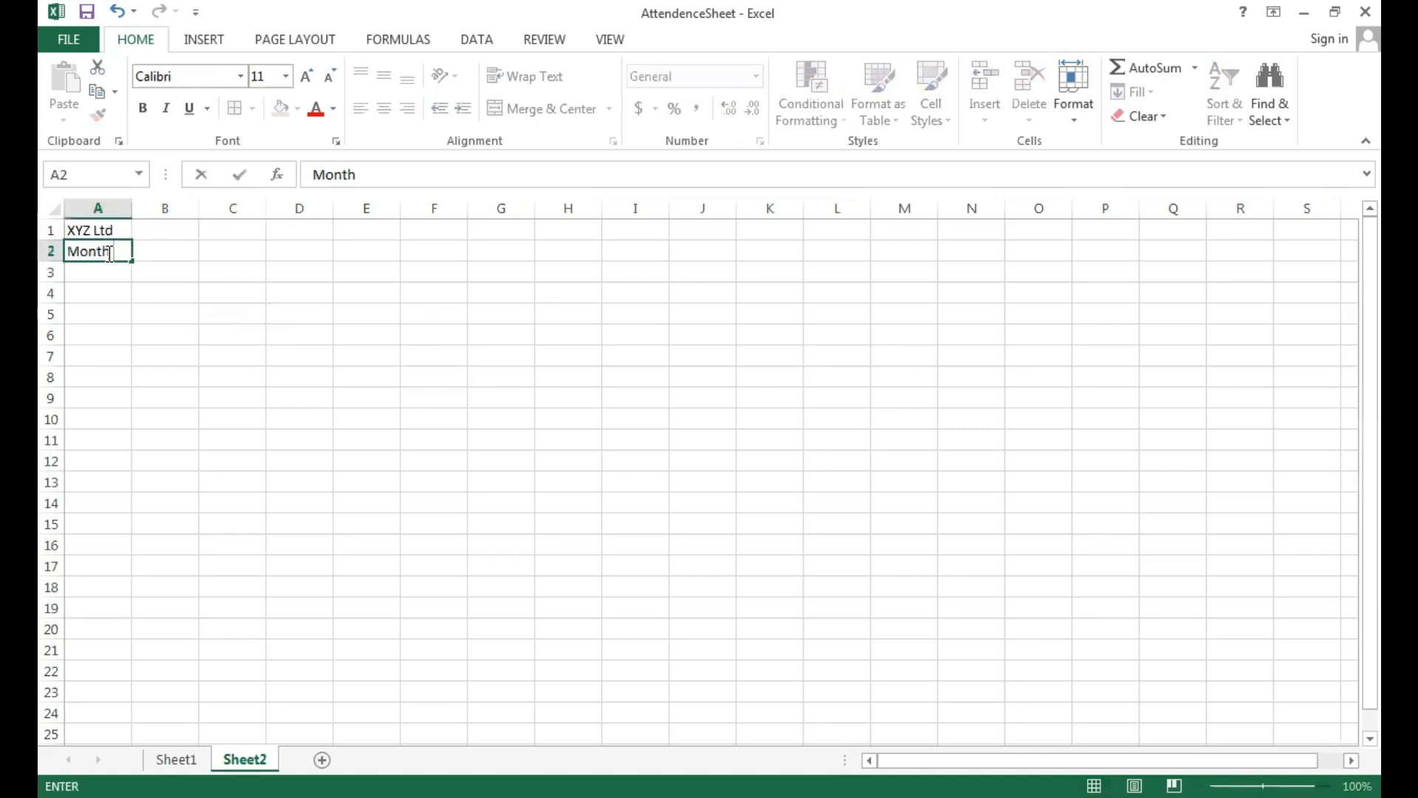
{"action": "type", "text": " : October"}
{"action": "left_click", "coordinate": [226, 359]}
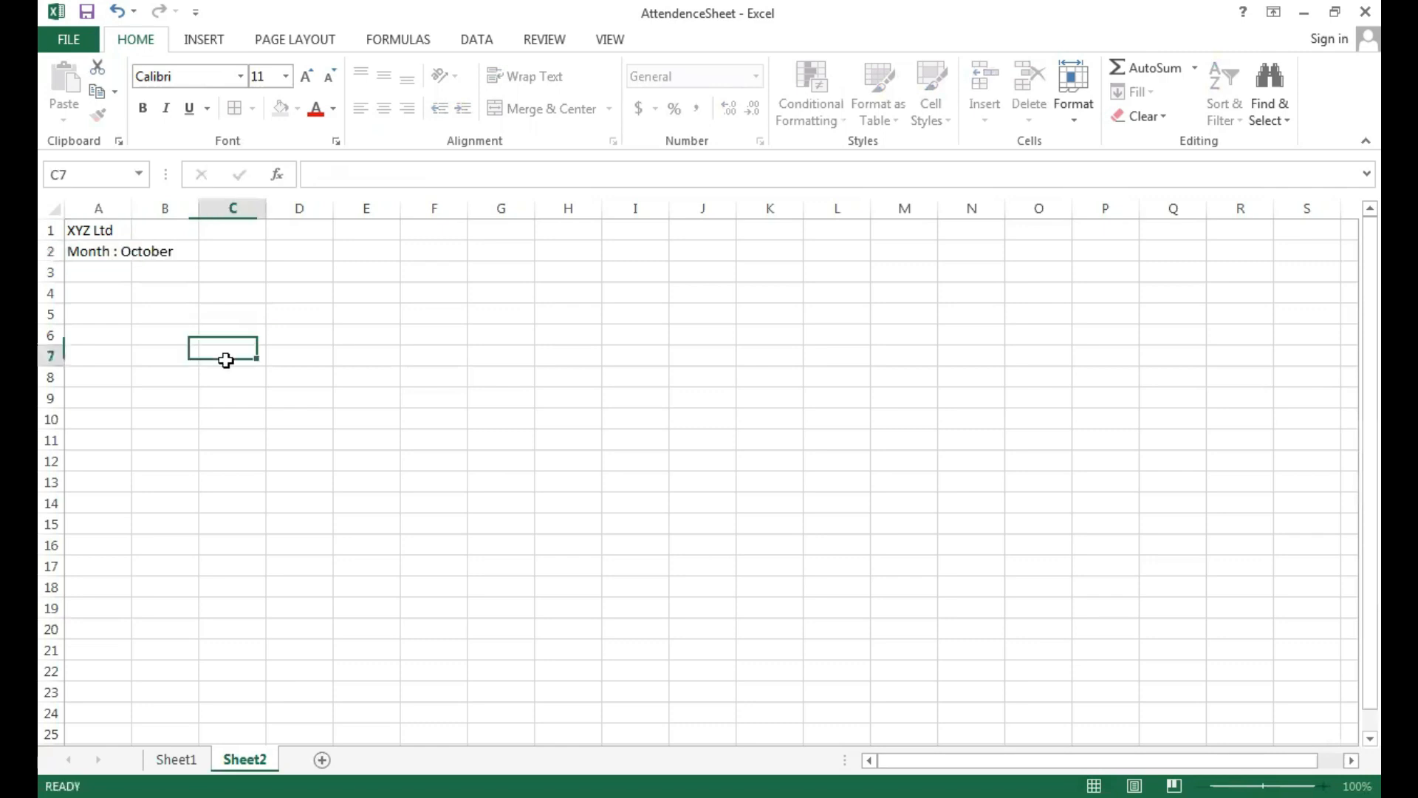
Enter the column headers "Sr. No.", "Emp_Name" and "Emp_Code" in cells A3 to C3.
{"action": "left_click", "coordinate": [104, 270]}
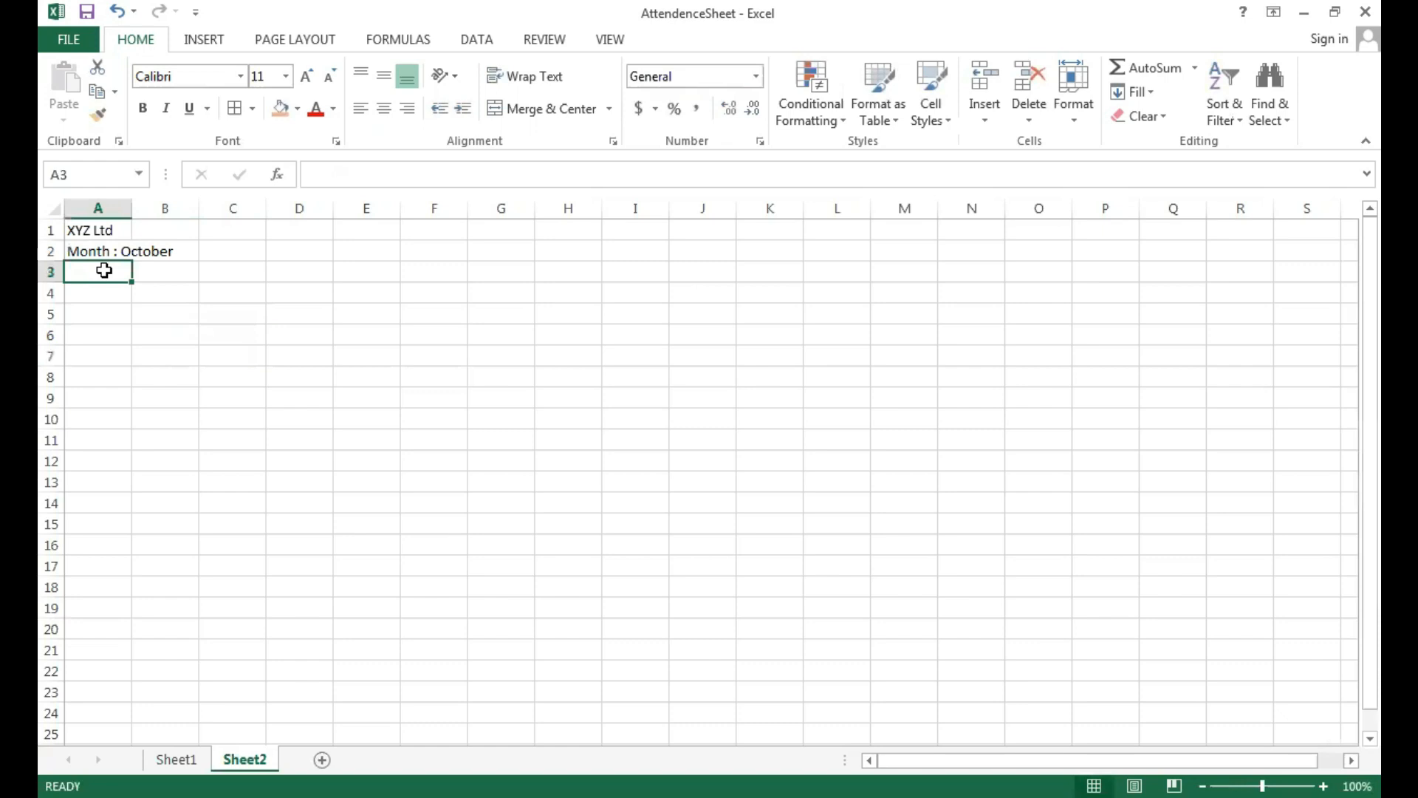
{"action": "type", "text": "Sr. No."}
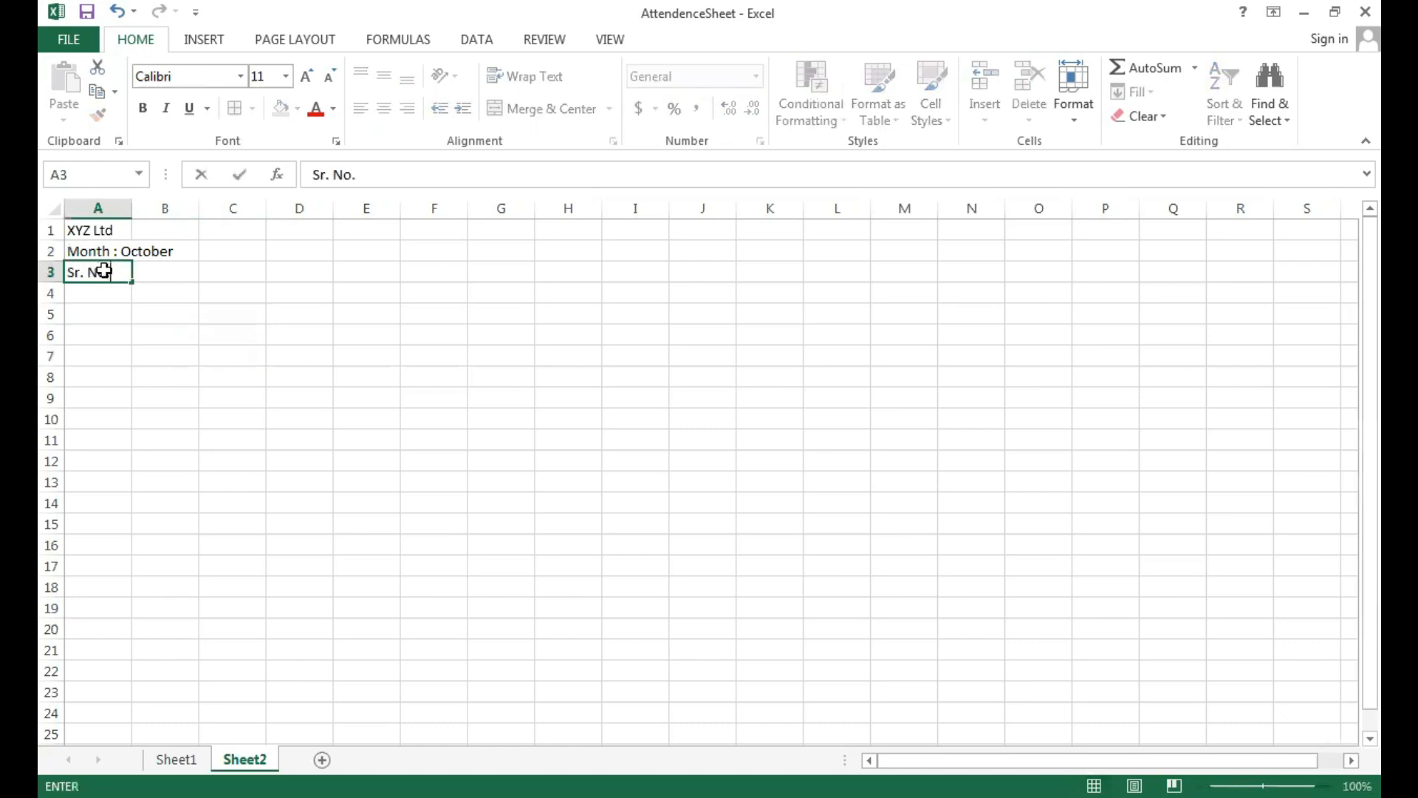
{"action": "key", "text": "Tab"}
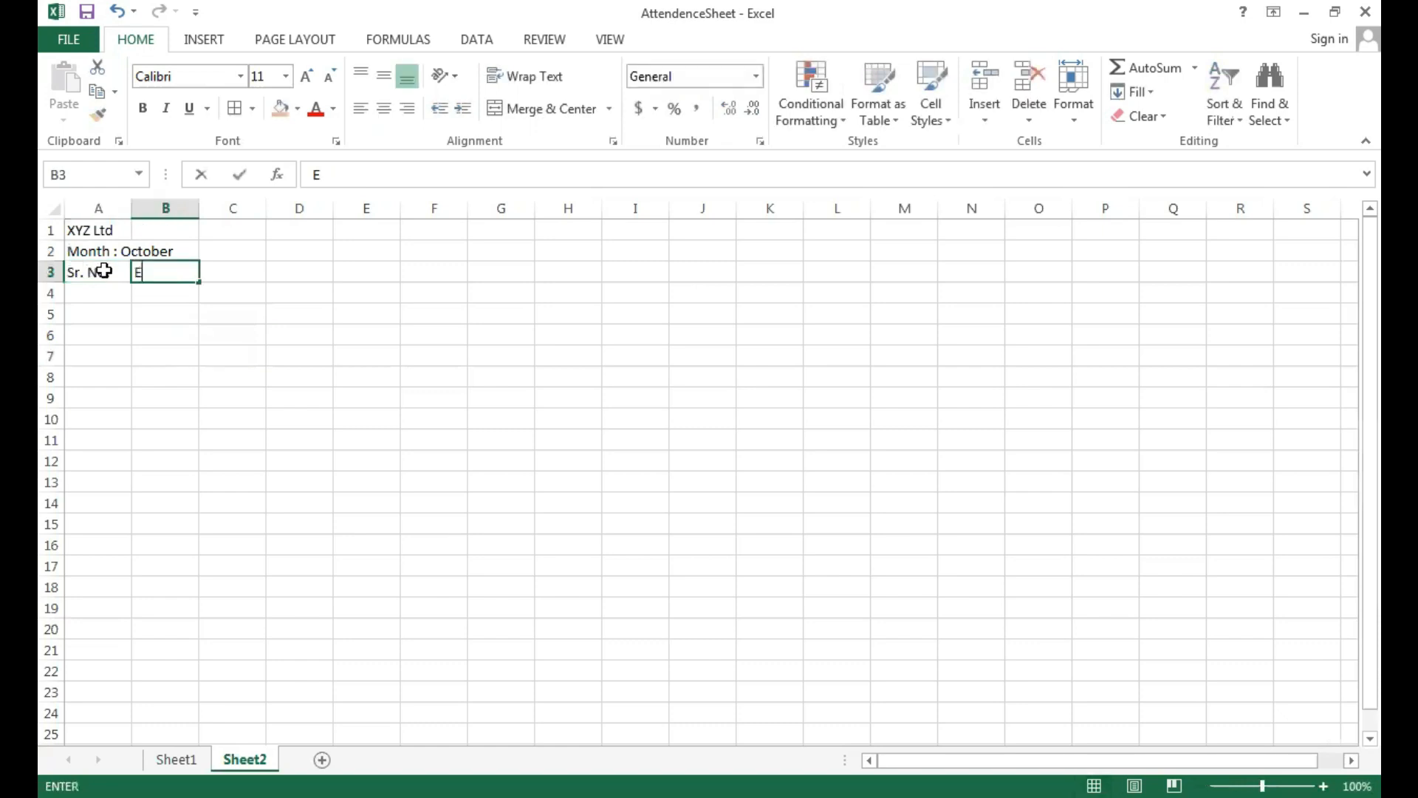
{"action": "type", "text": "Emp_Name"}
{"action": "key", "text": "Tab"}
{"action": "type", "text": "Emp_Code"}
{"action": "key", "text": "Tab"}
Number the days in row 3 by entering 1, 2 and 3 from D3 and filling the series to 31 in AH3.
{"action": "type", "text": "1"}
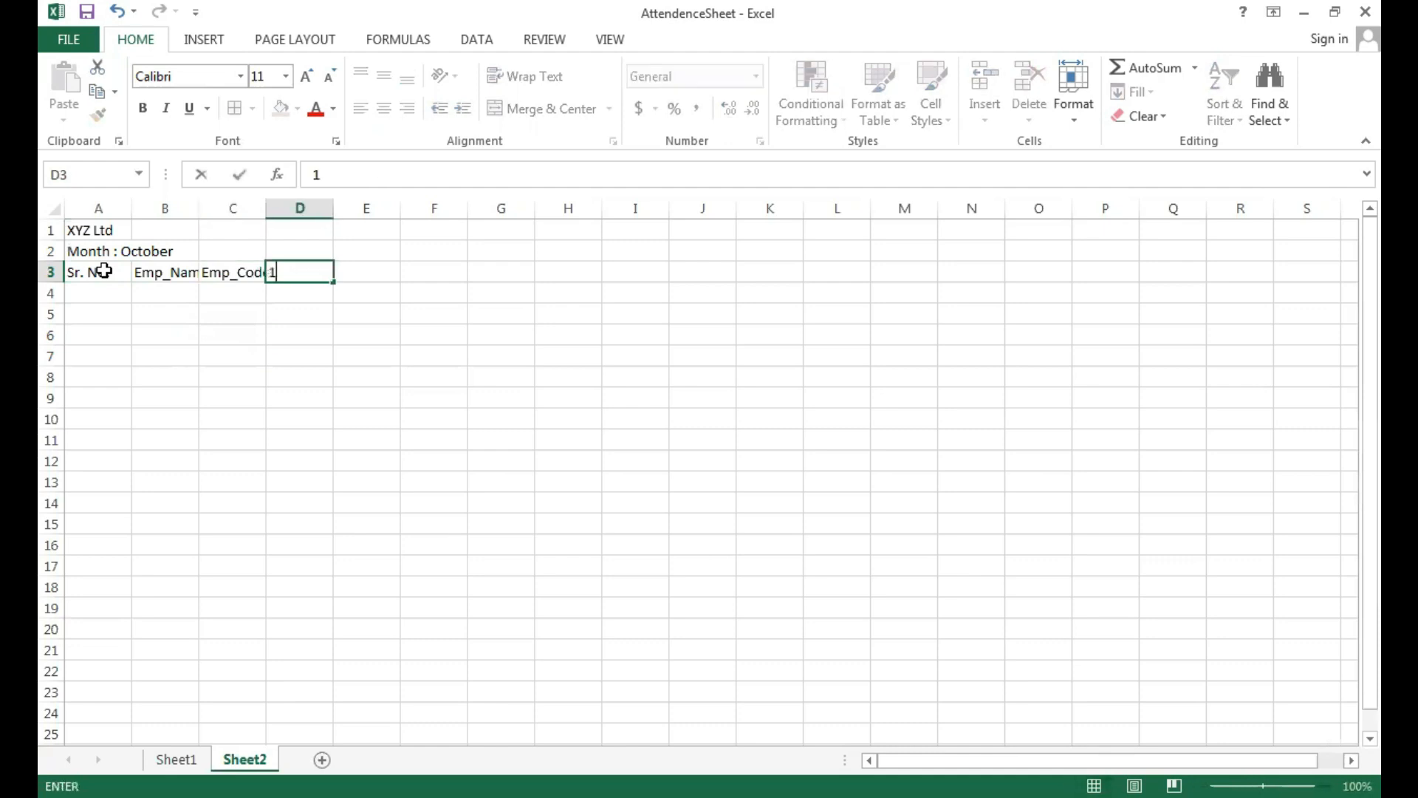
{"action": "key", "text": "Tab"}
{"action": "type", "text": "2"}
{"action": "key", "text": "Tab"}
{"action": "type", "text": "3"}
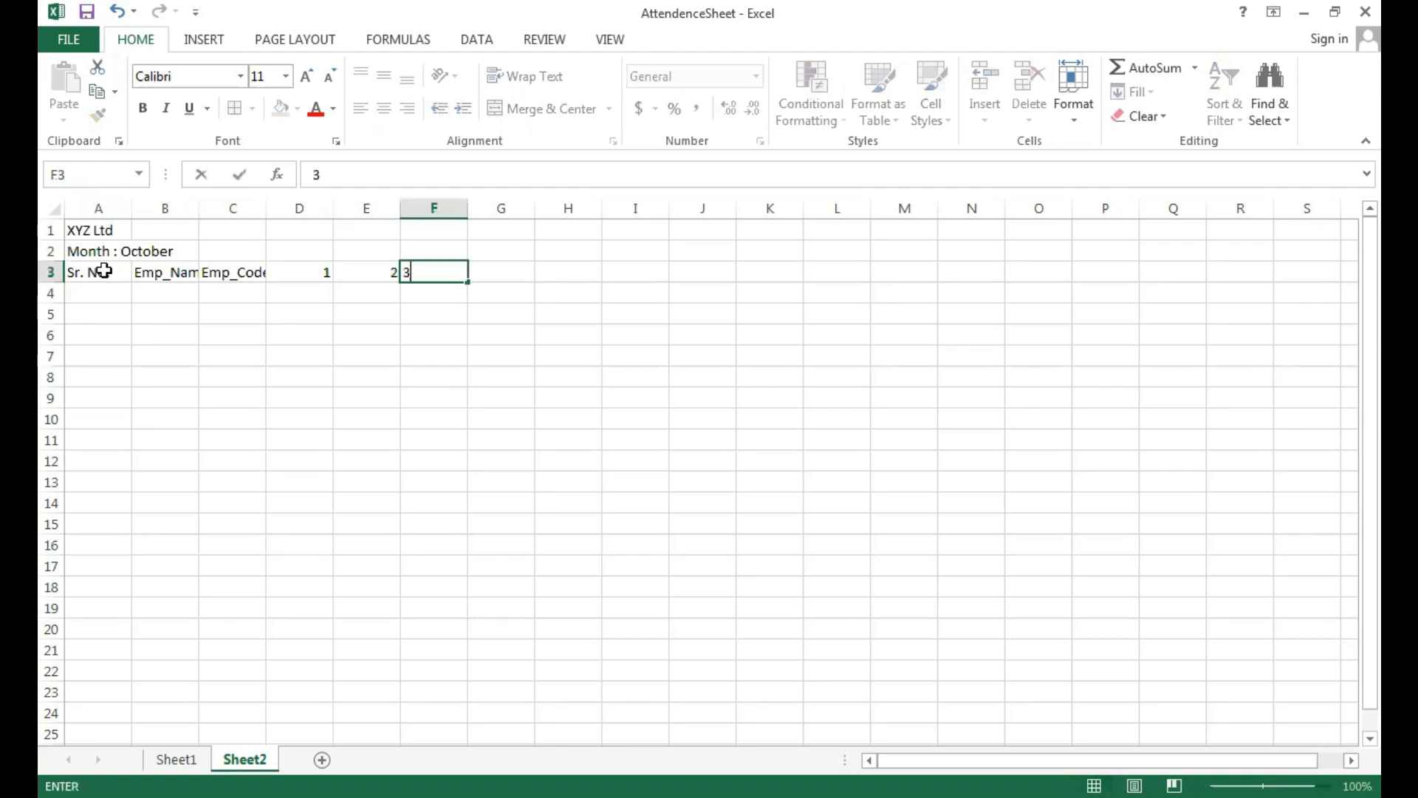
{"action": "key", "text": "Tab"}
{"action": "left_click", "coordinate": [330, 273]}
{"action": "left_click_drag", "start_coordinate": [330, 273], "coordinate": [1108, 280]}
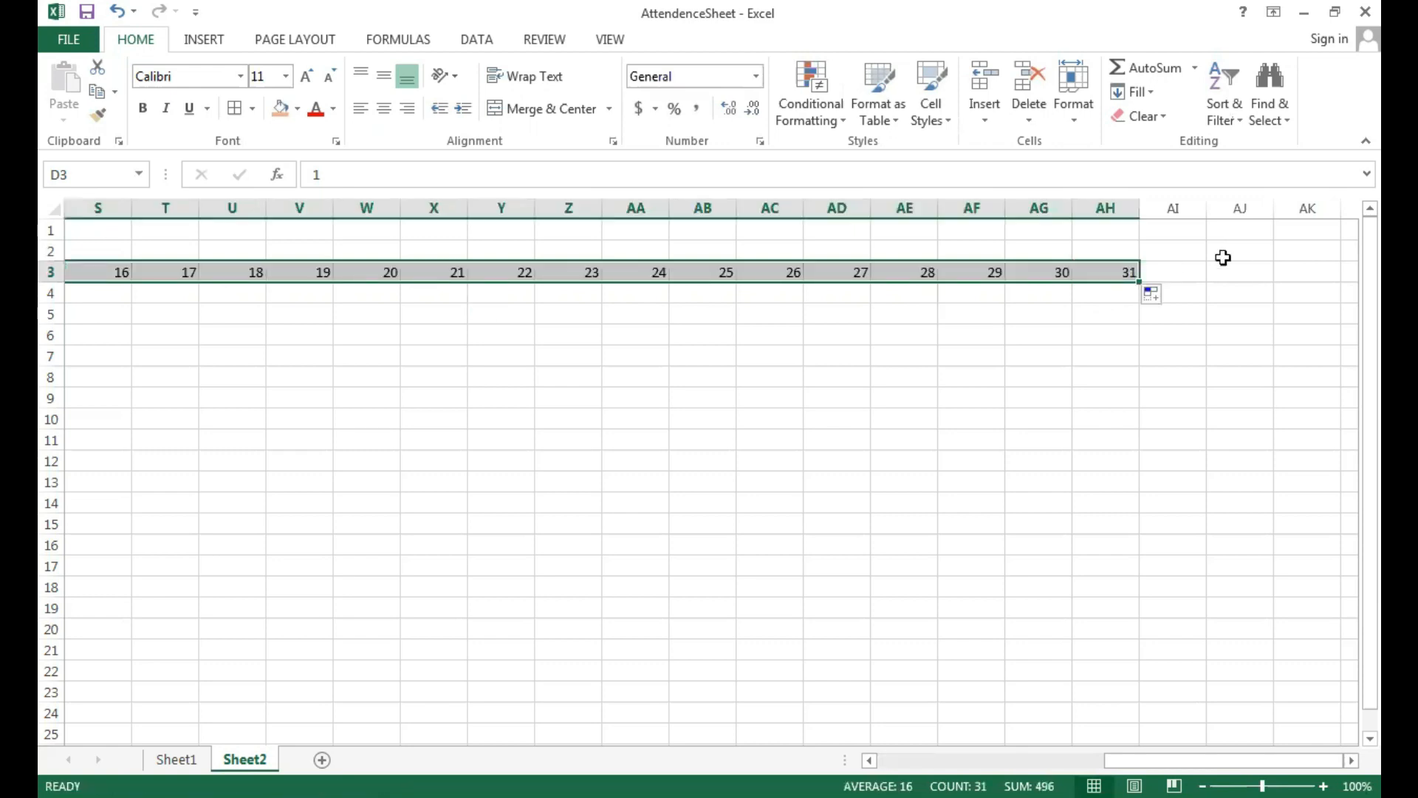
Enter the headers "Total Present" in AI3 and "Total Absent" in AJ3 after the last day.
{"action": "left_click", "coordinate": [1177, 277]}
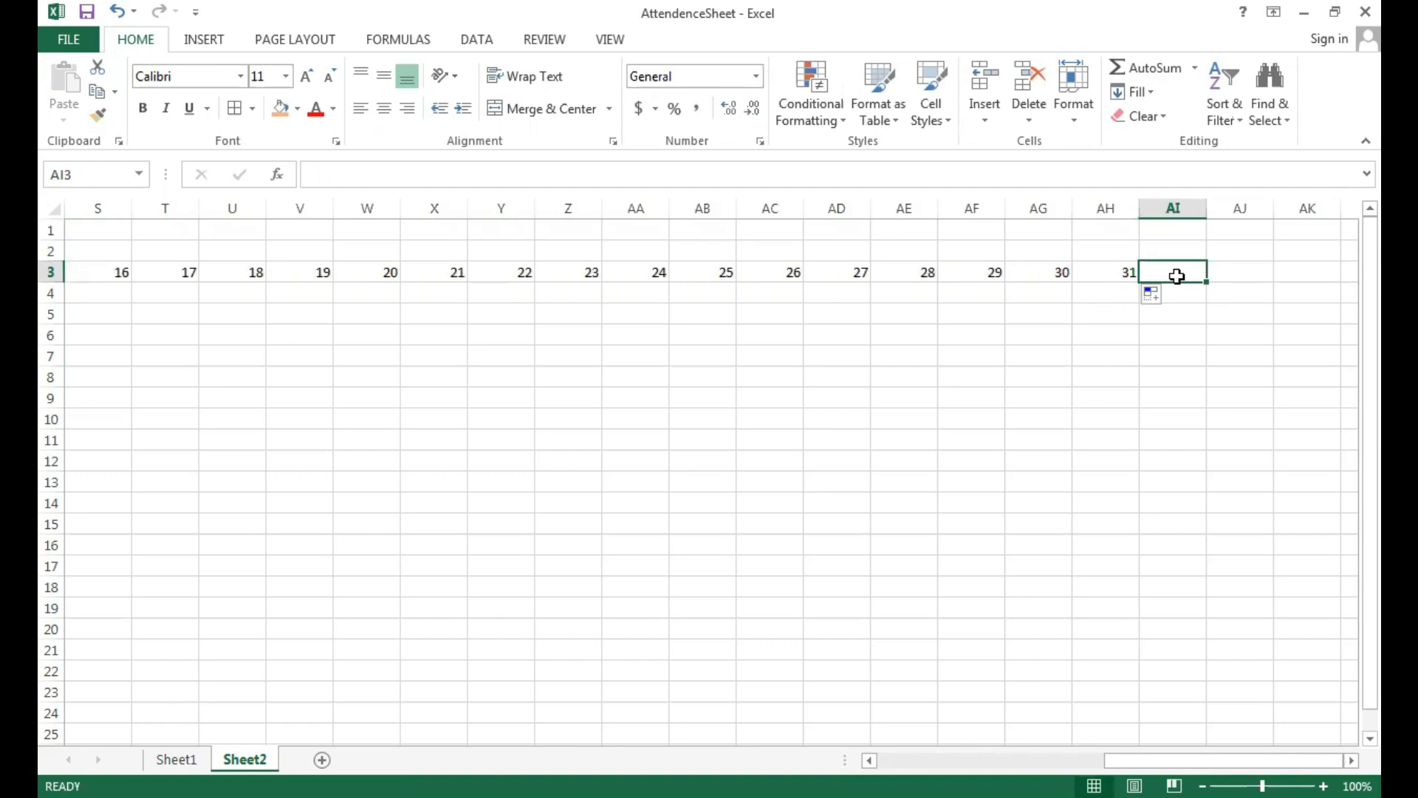
{"action": "type", "text": "Total"}
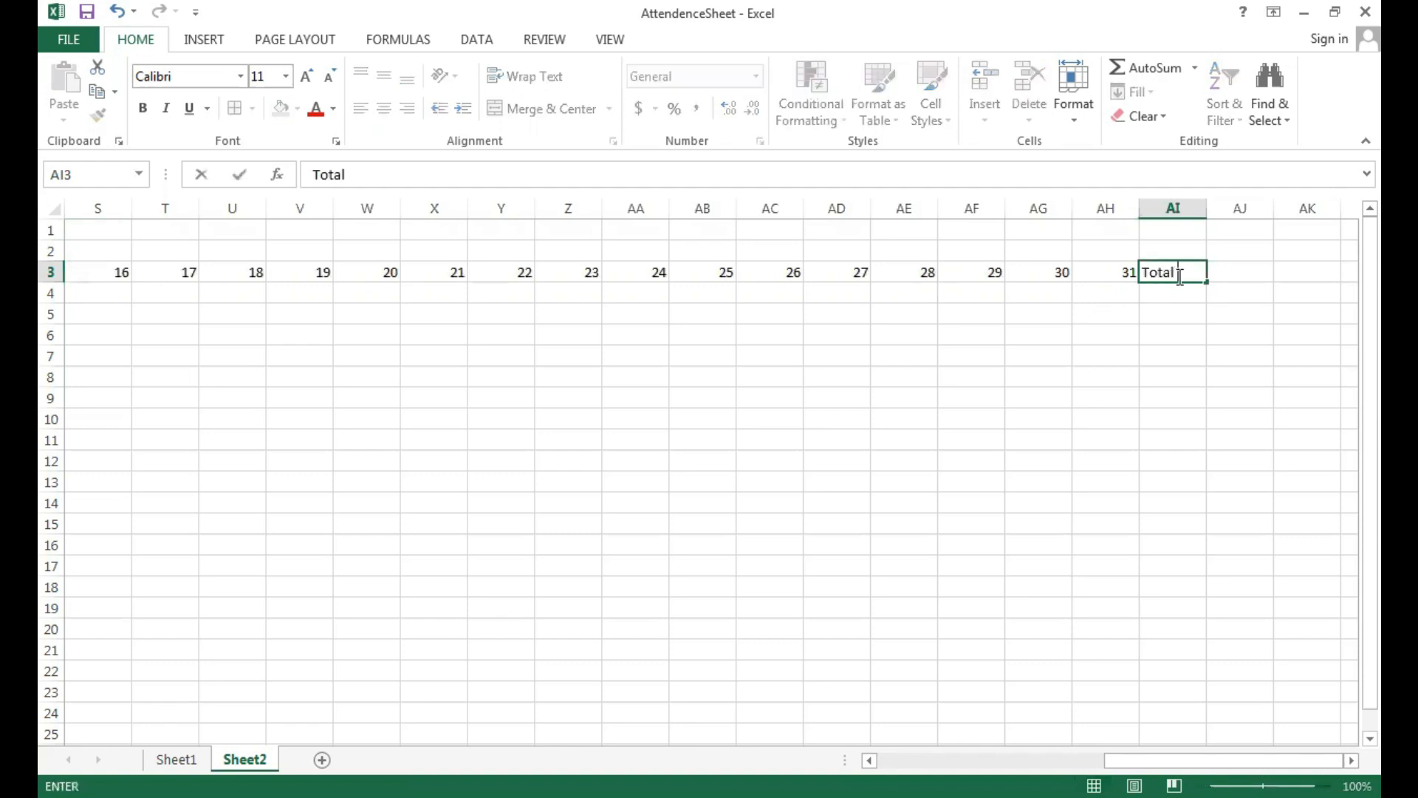
{"action": "type", "text": " Present"}
{"action": "key", "text": "Tab"}
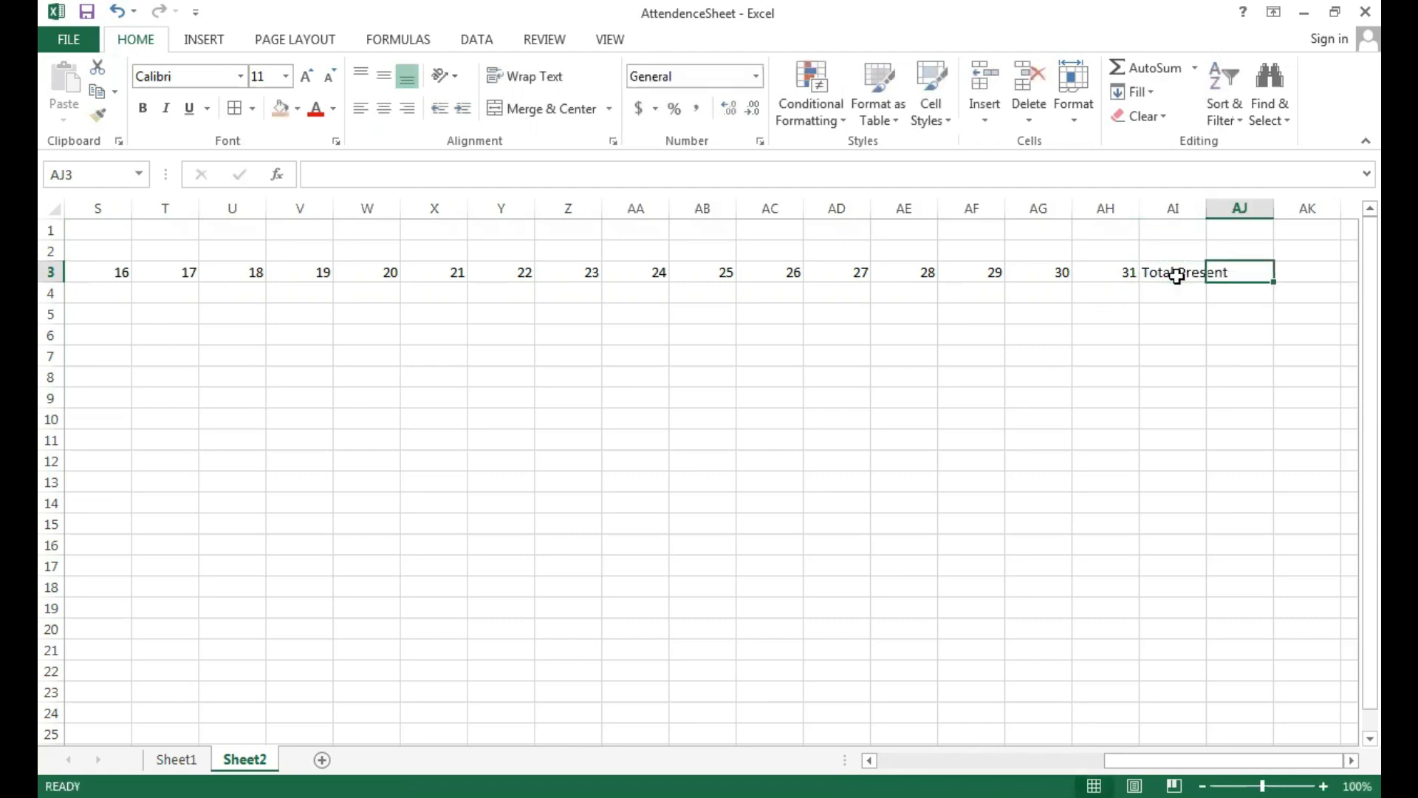
{"action": "type", "text": "Total"}
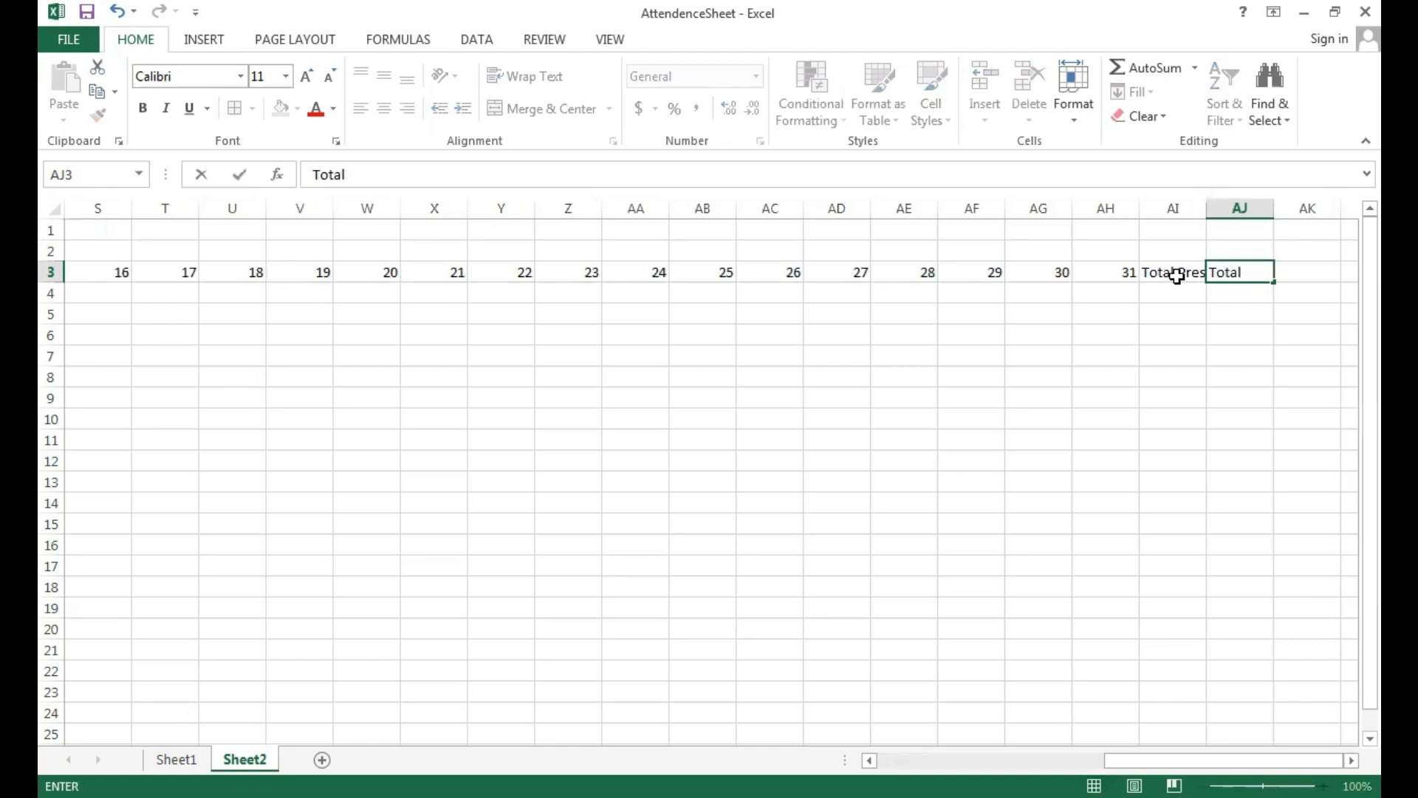
{"action": "type", "text": " Absent"}
{"action": "key", "text": "Return"}
{"action": "left_click", "coordinate": [1048, 427]}
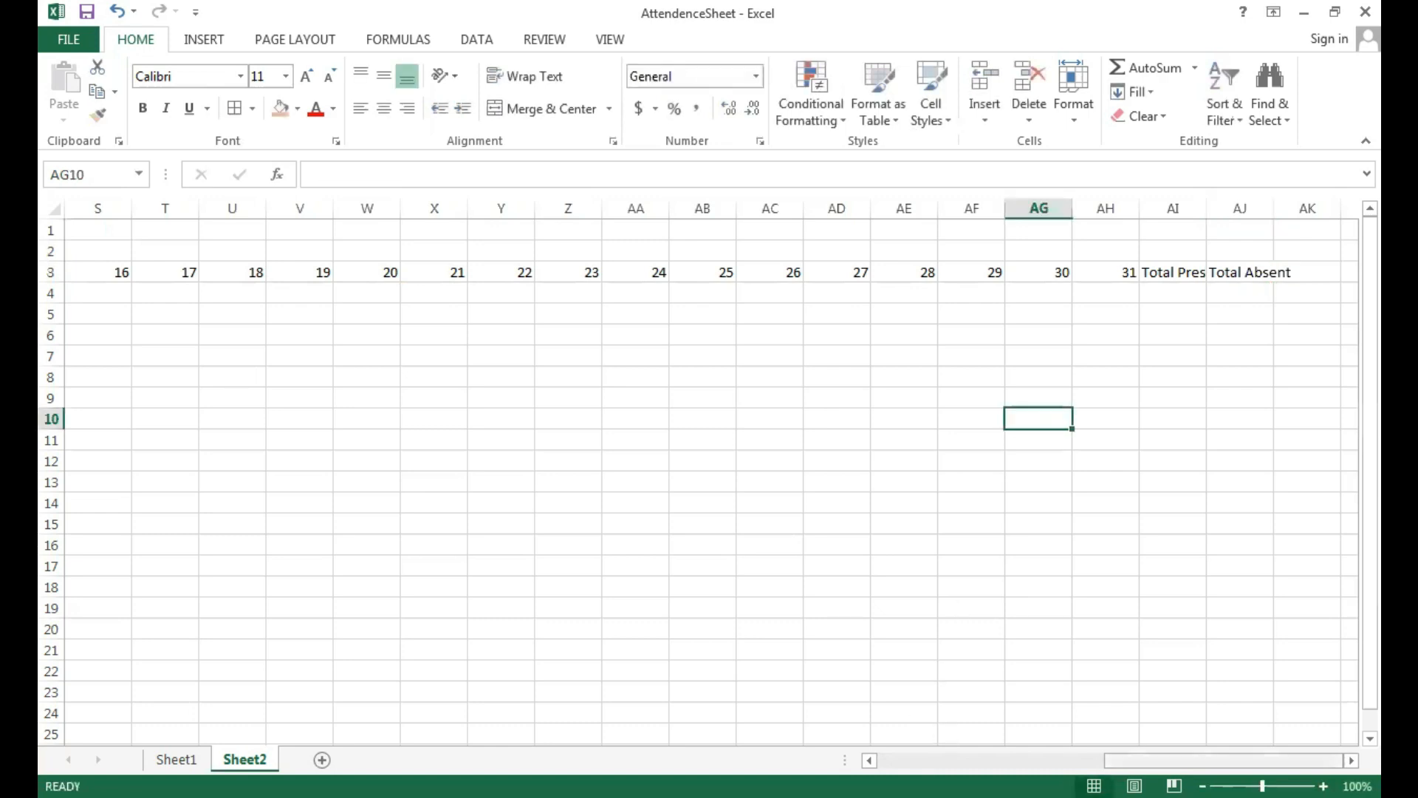
Set the width of the day columns D to AH to 4.
{"action": "left_click_drag", "start_coordinate": [1148, 760], "coordinate": [921, 760]}
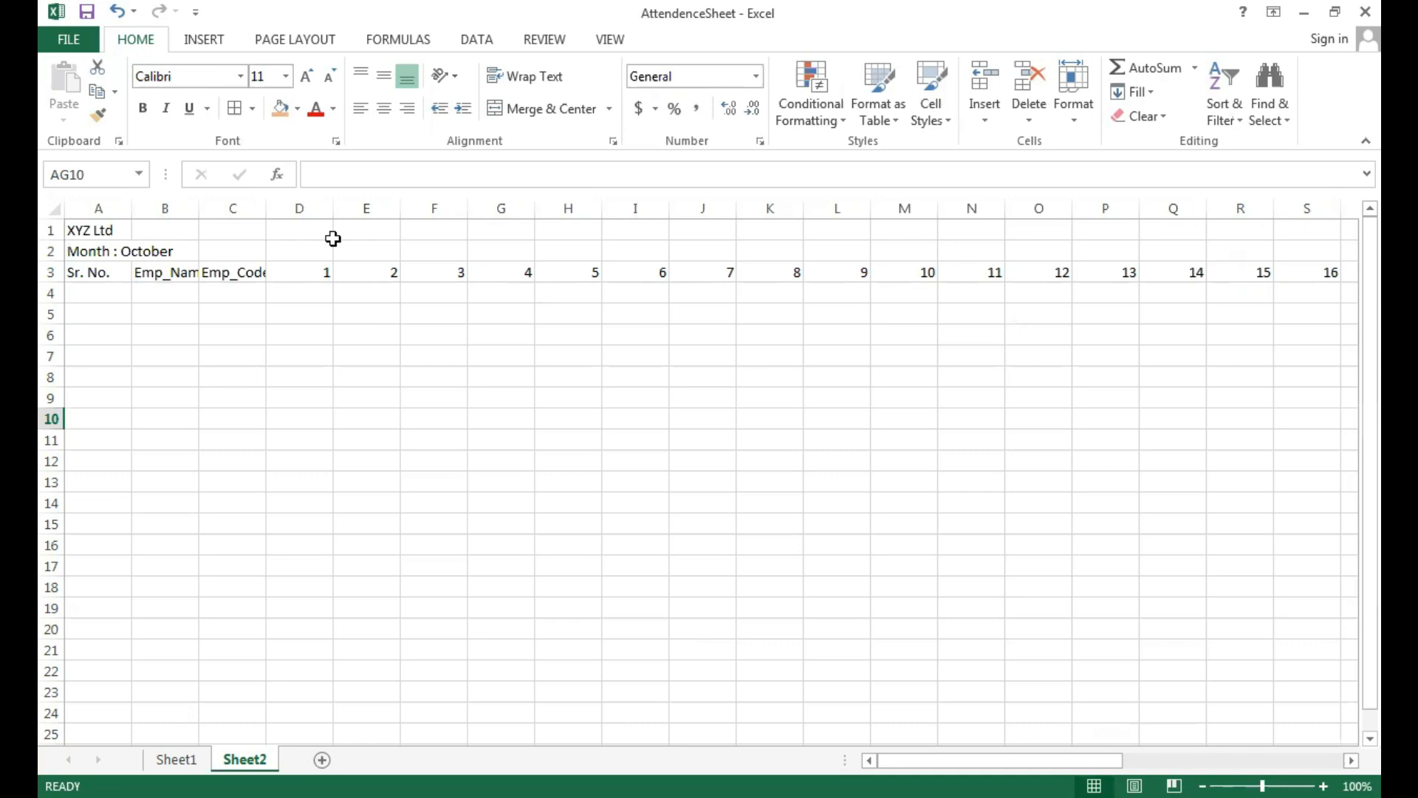
{"action": "left_click", "coordinate": [313, 209]}
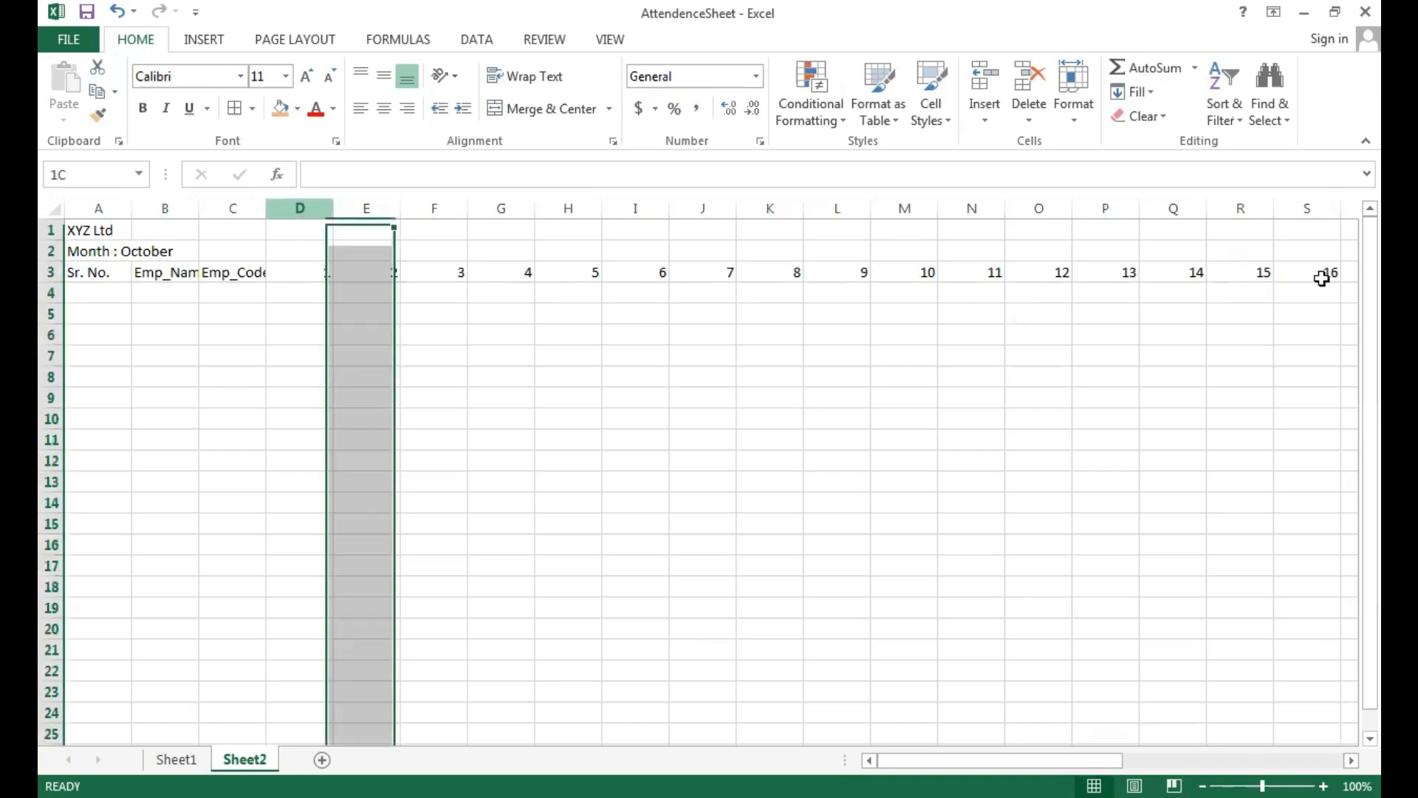
{"action": "mouse_move", "coordinate": [1322, 279]}
{"action": "left_mouse_down"}
{"action": "mouse_move", "coordinate": [1354, 266]}
{"action": "mouse_move", "coordinate": [1344, 271]}
{"action": "left_mouse_up"}
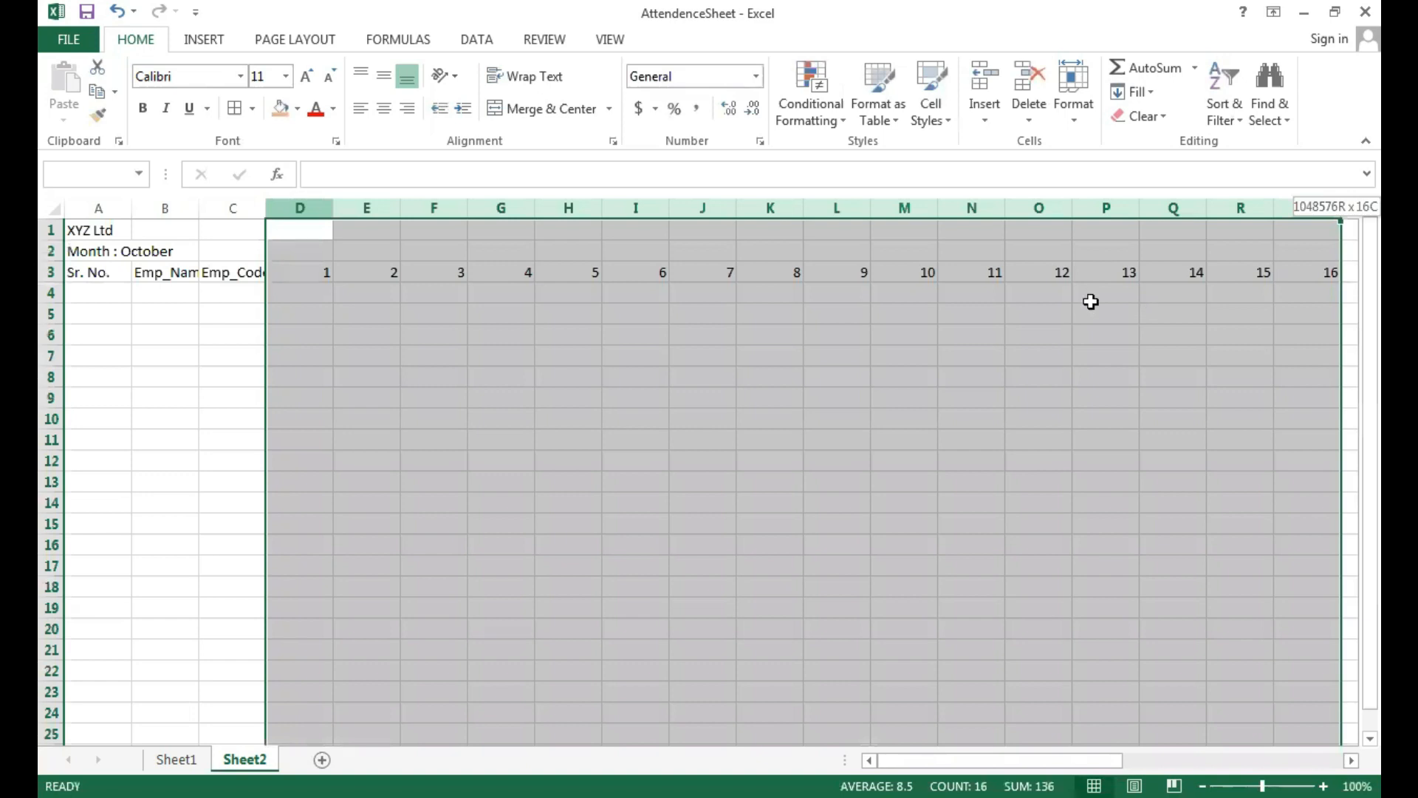
{"action": "left_click_drag", "start_coordinate": [1090, 301], "coordinate": [1105, 280]}
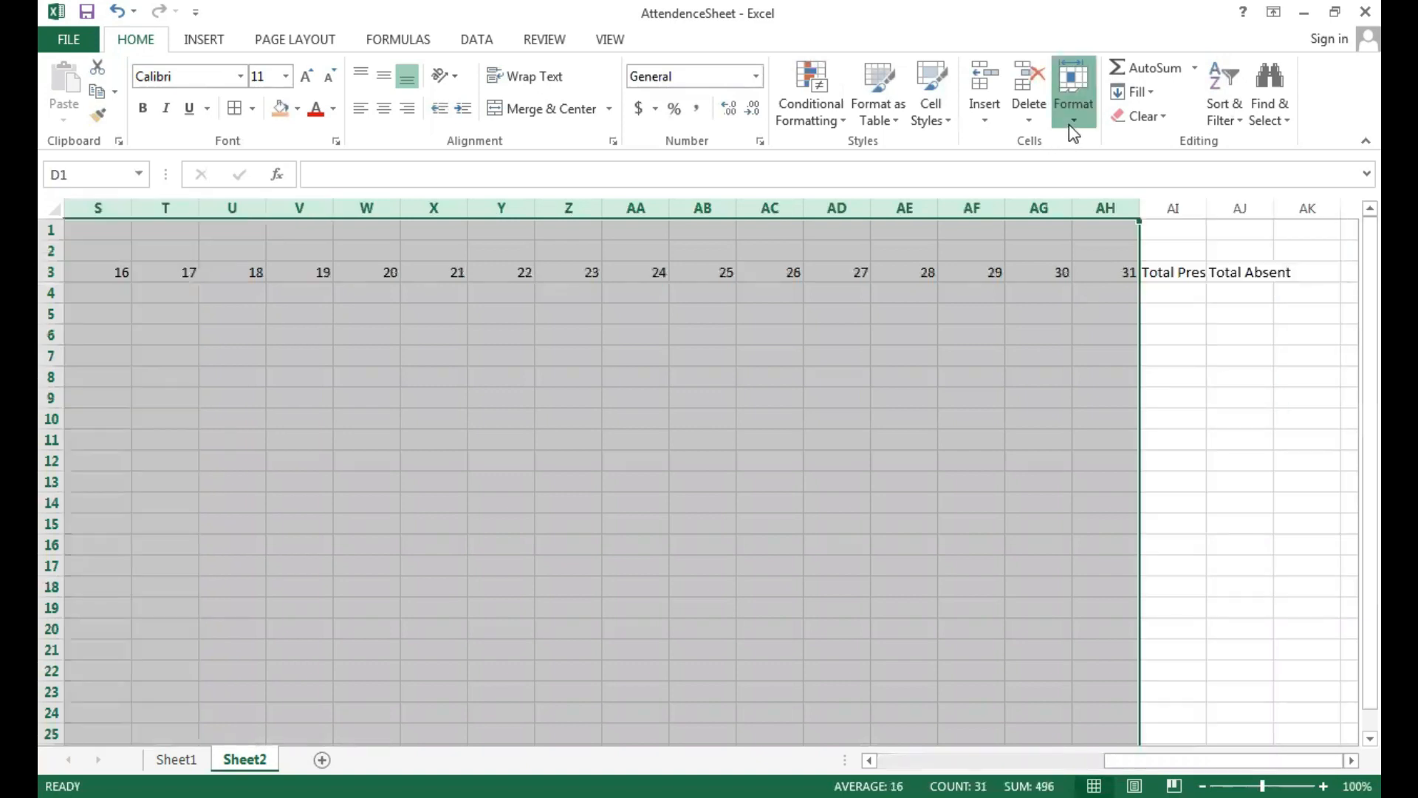
{"action": "left_click", "coordinate": [1069, 126]}
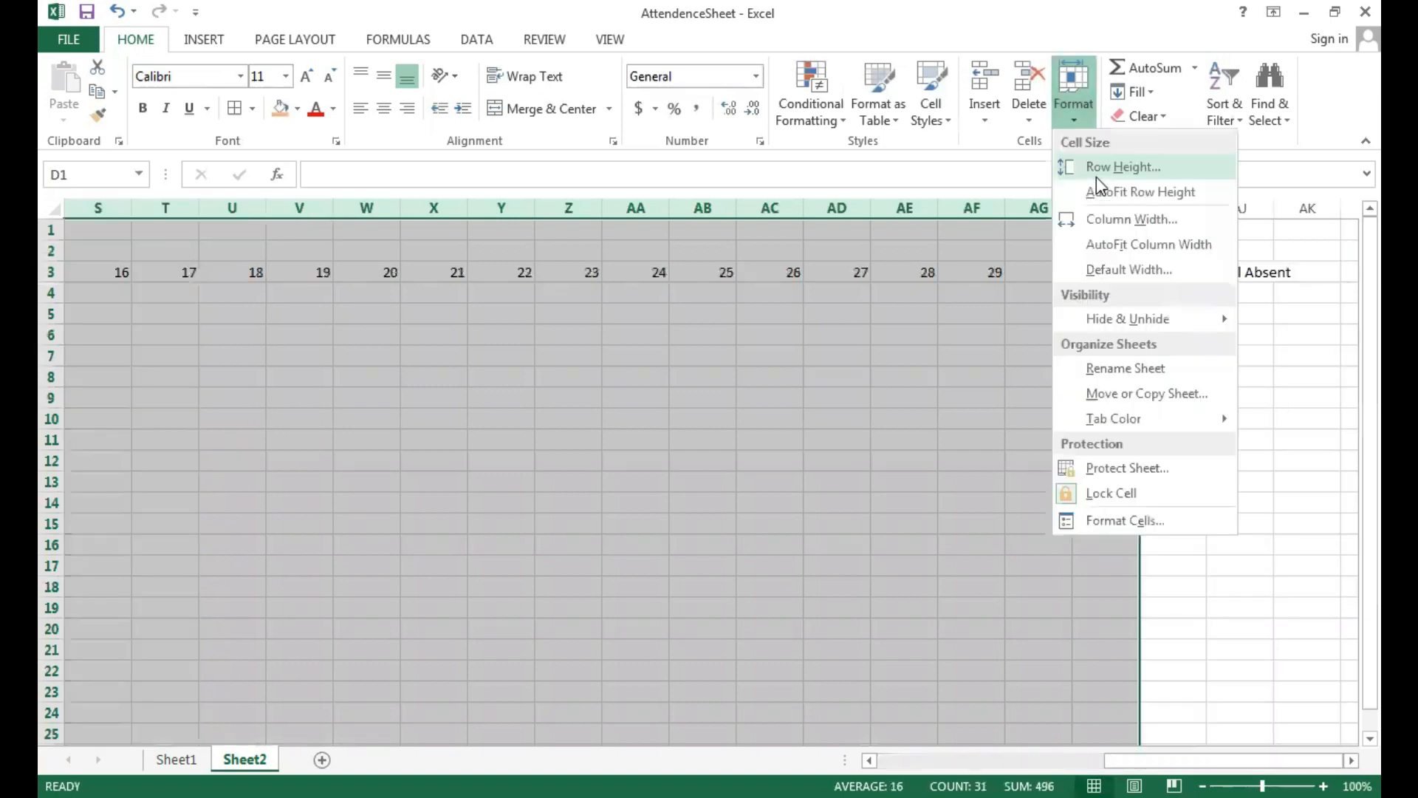
{"action": "left_click", "coordinate": [1144, 224]}
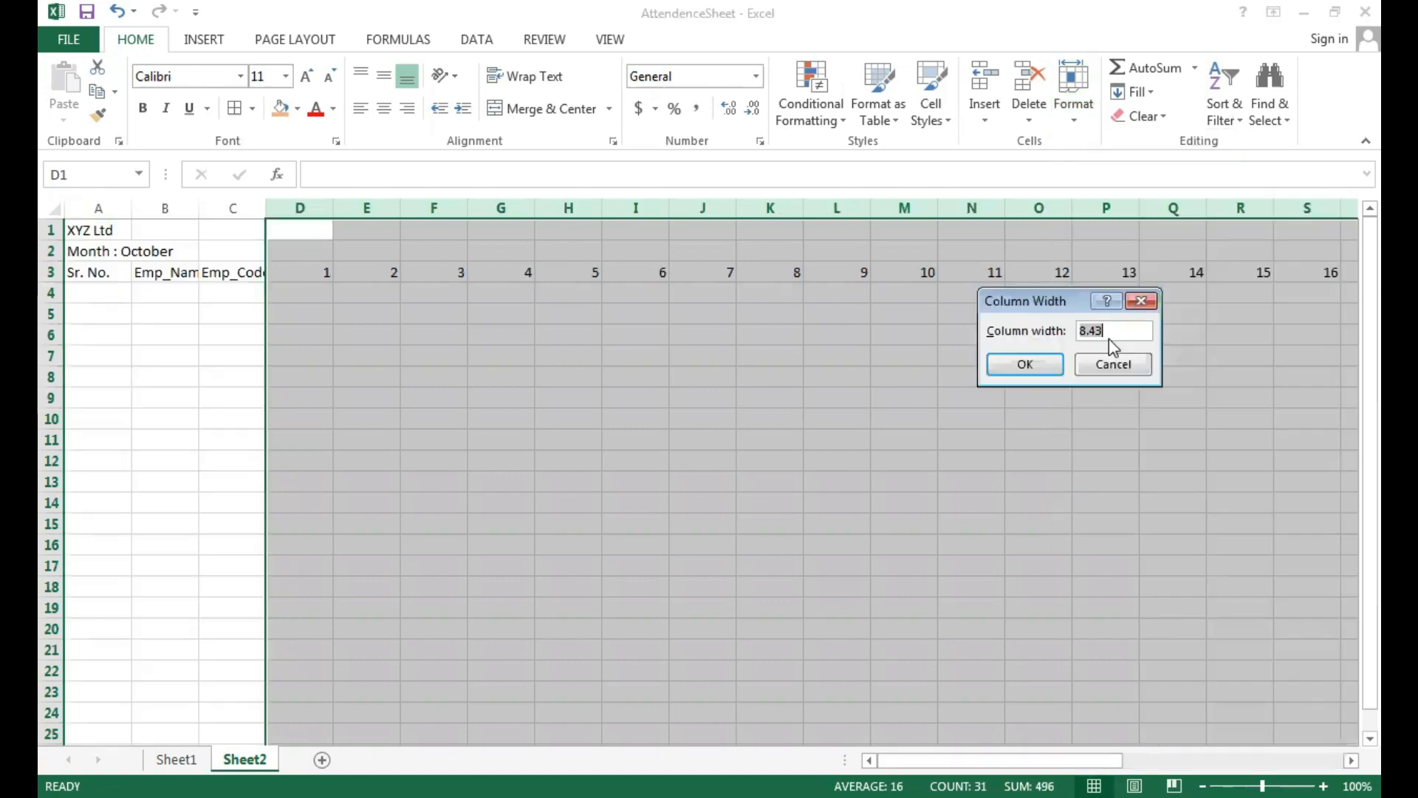
{"action": "type", "text": "4"}
{"action": "left_click", "coordinate": [1025, 365]}
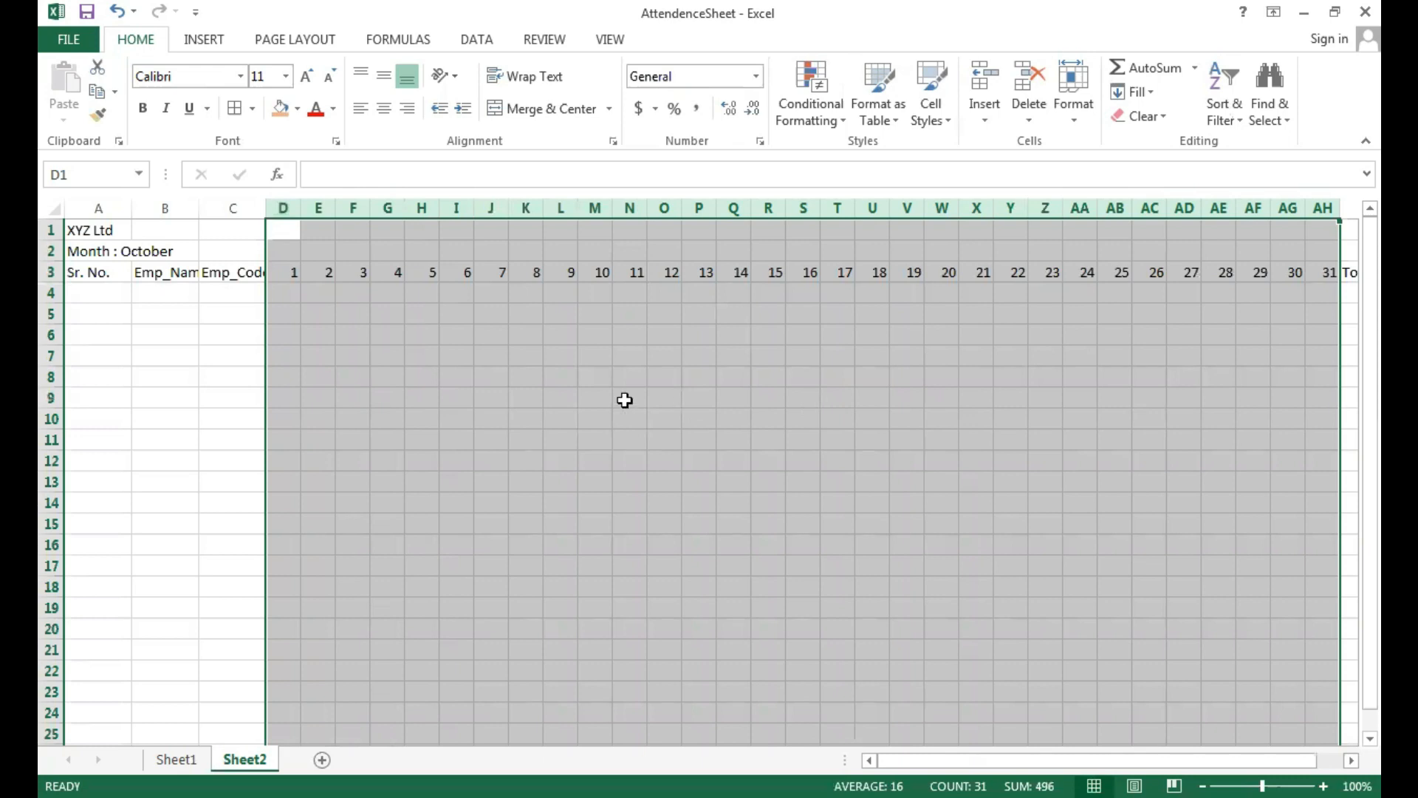
Narrow the day columns D to AH further to a column width of 3.
{"action": "left_click", "coordinate": [1077, 127]}
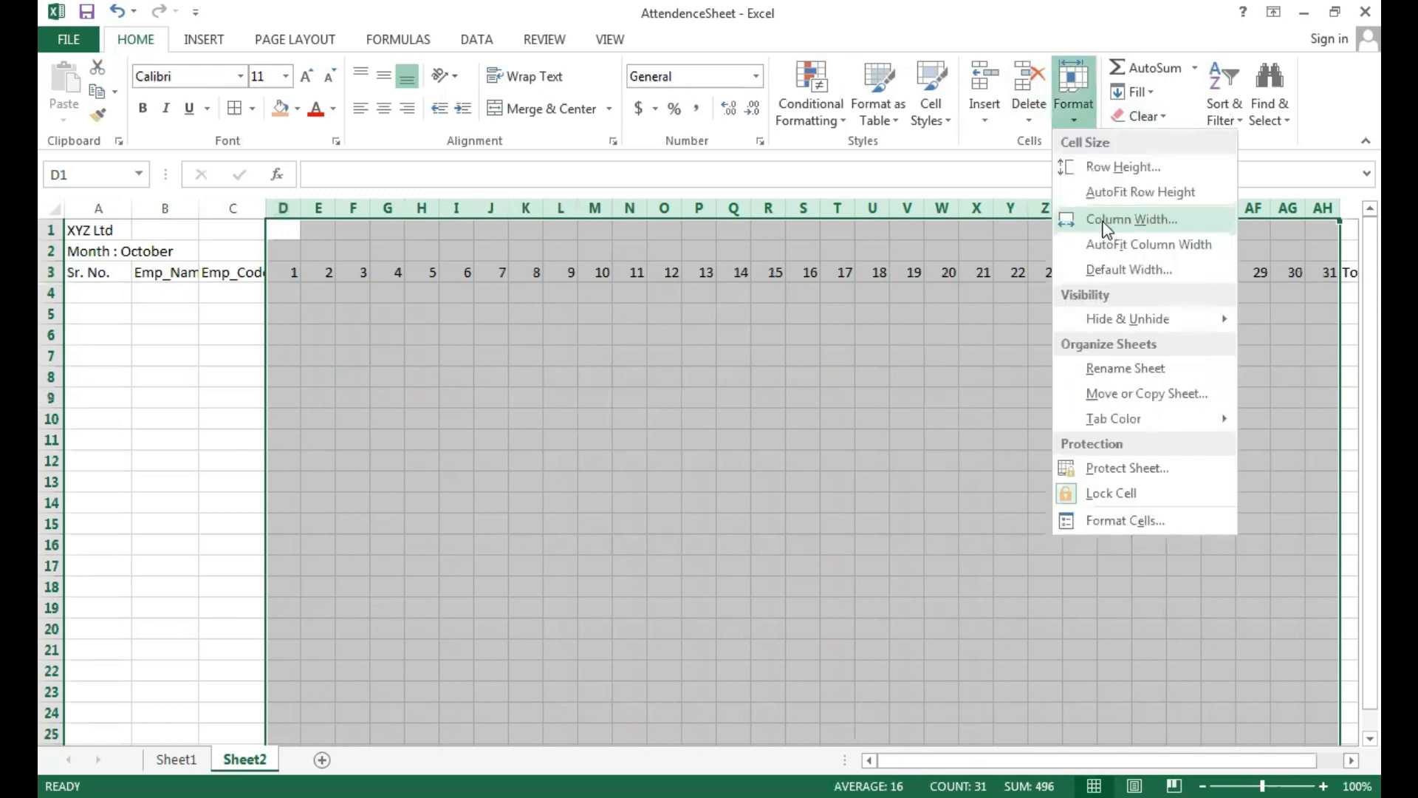
{"action": "left_click", "coordinate": [1106, 226]}
{"action": "type", "text": "3"}
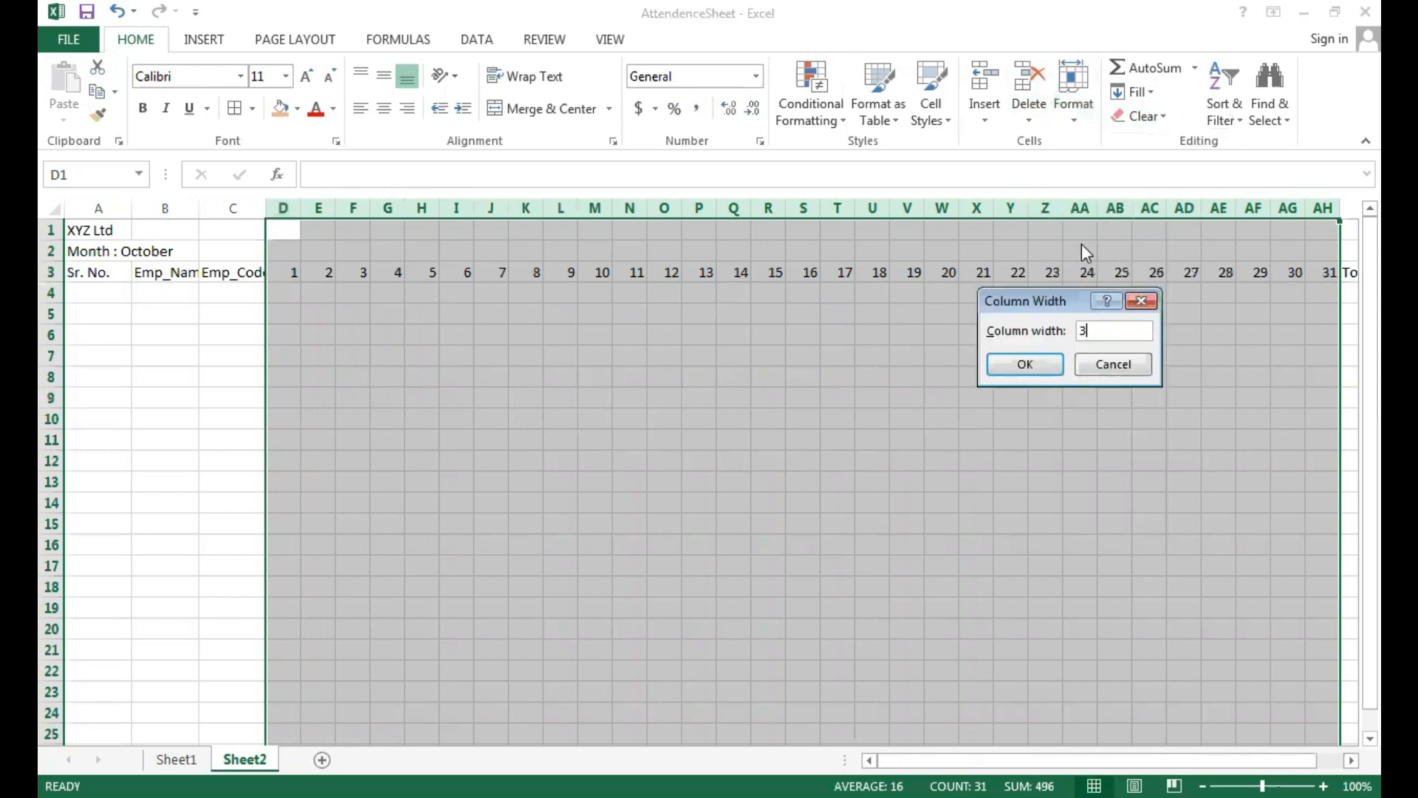
{"action": "left_click", "coordinate": [1025, 365]}
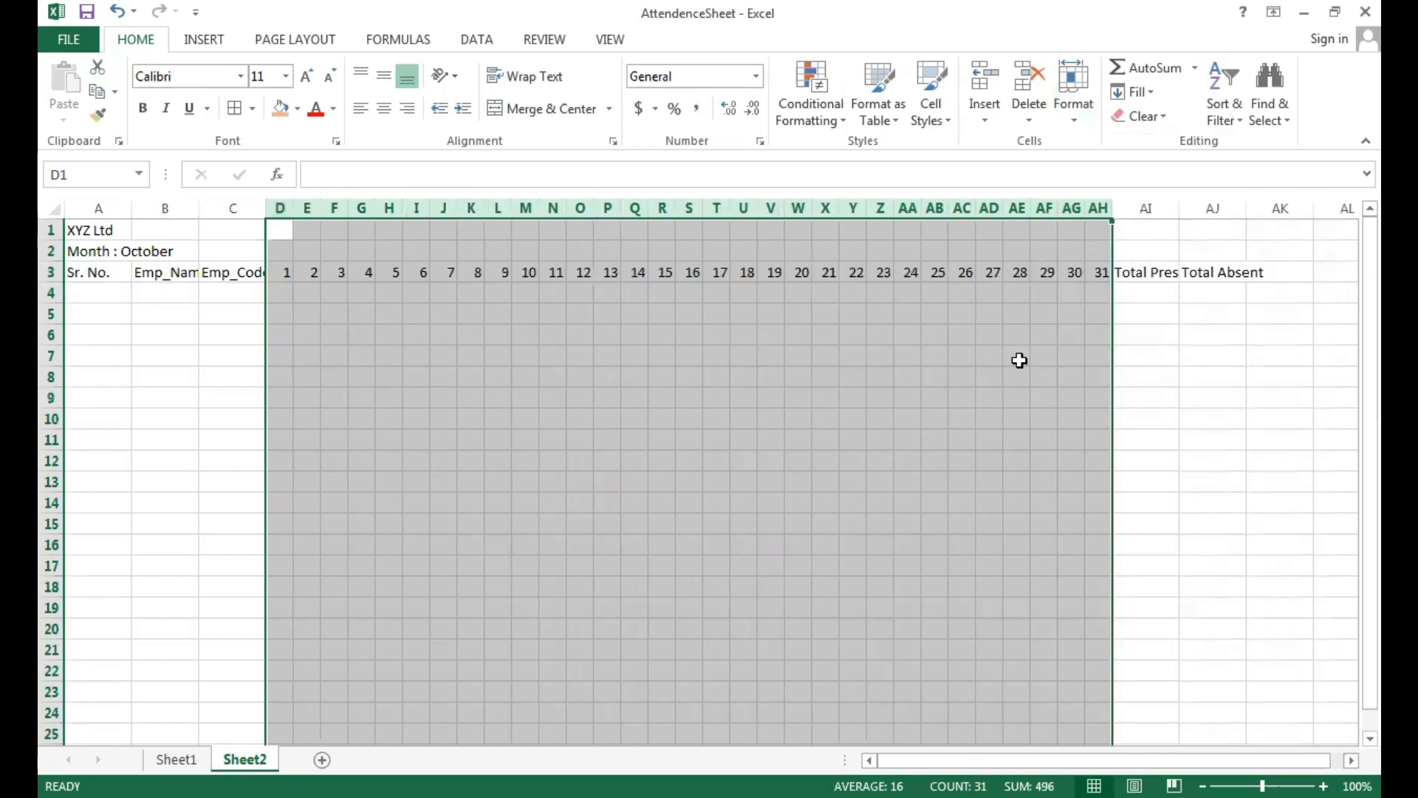
{"action": "left_click", "coordinate": [714, 420]}
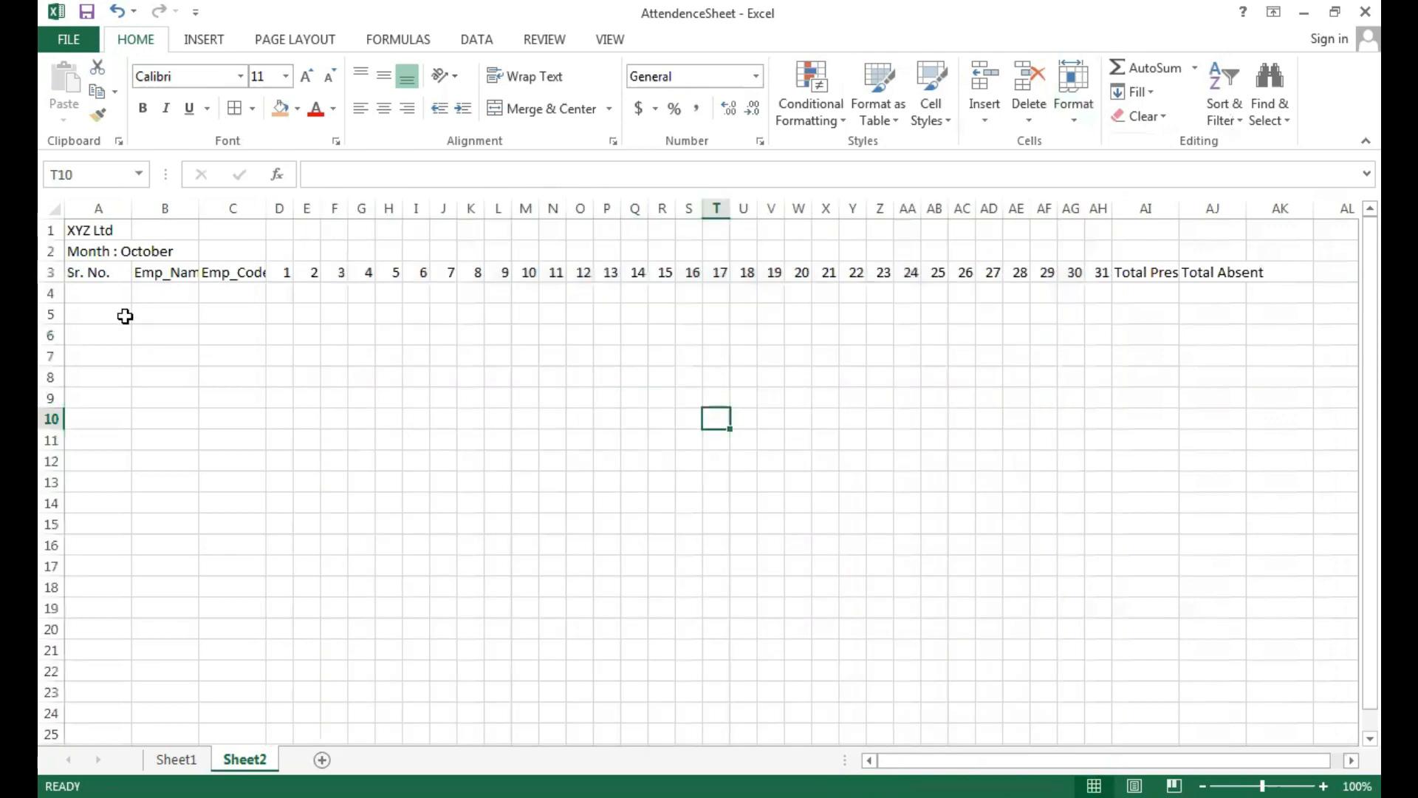
Merge and center the company title across A1:AJ1 and the month line across A2:AJ2.
{"action": "left_click_drag", "start_coordinate": [102, 231], "coordinate": [1220, 234]}
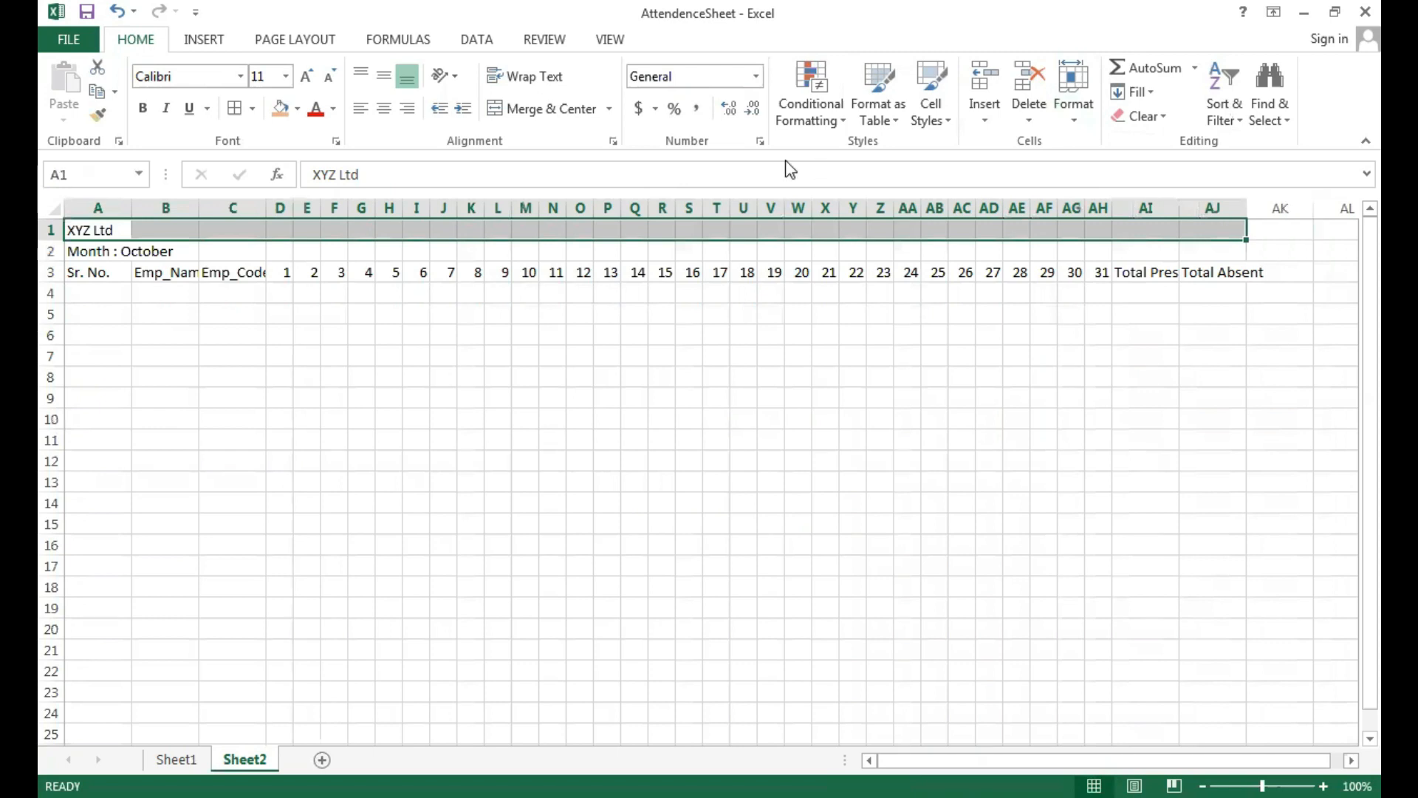
{"action": "left_click", "coordinate": [543, 111]}
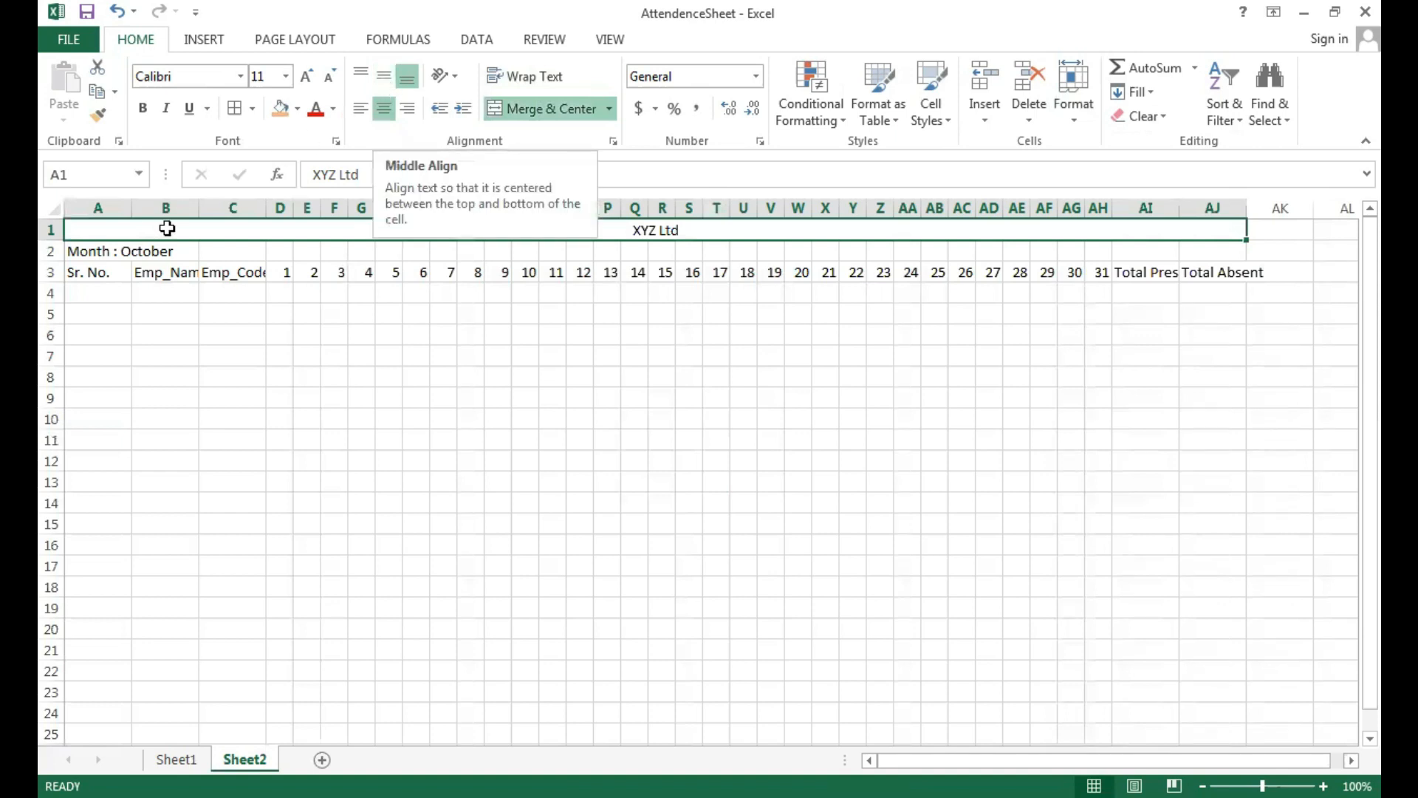
{"action": "left_click_drag", "start_coordinate": [104, 250], "coordinate": [1288, 257]}
{"action": "left_click", "coordinate": [1288, 257]}
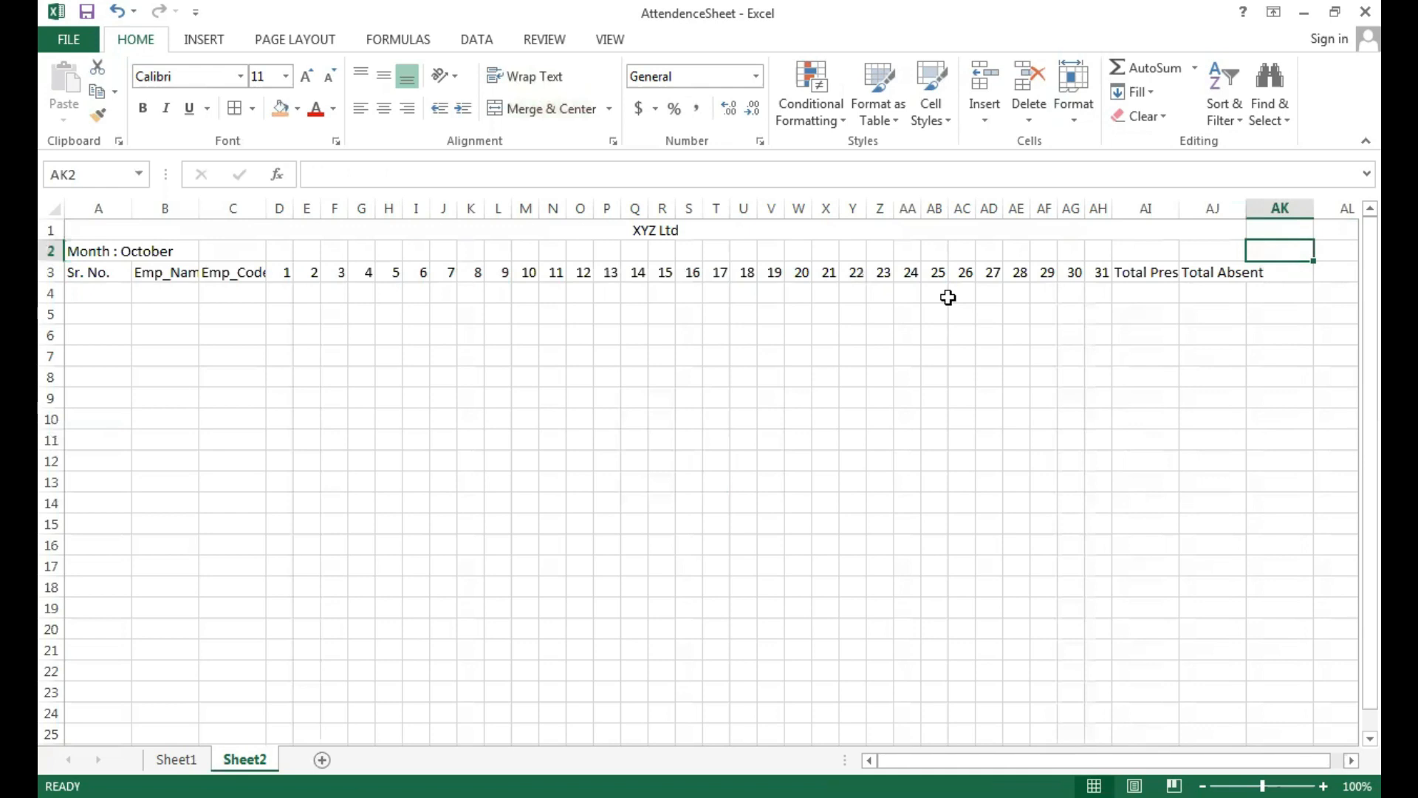
{"action": "left_click_drag", "start_coordinate": [105, 251], "coordinate": [1213, 259]}
{"action": "left_click", "coordinate": [525, 110]}
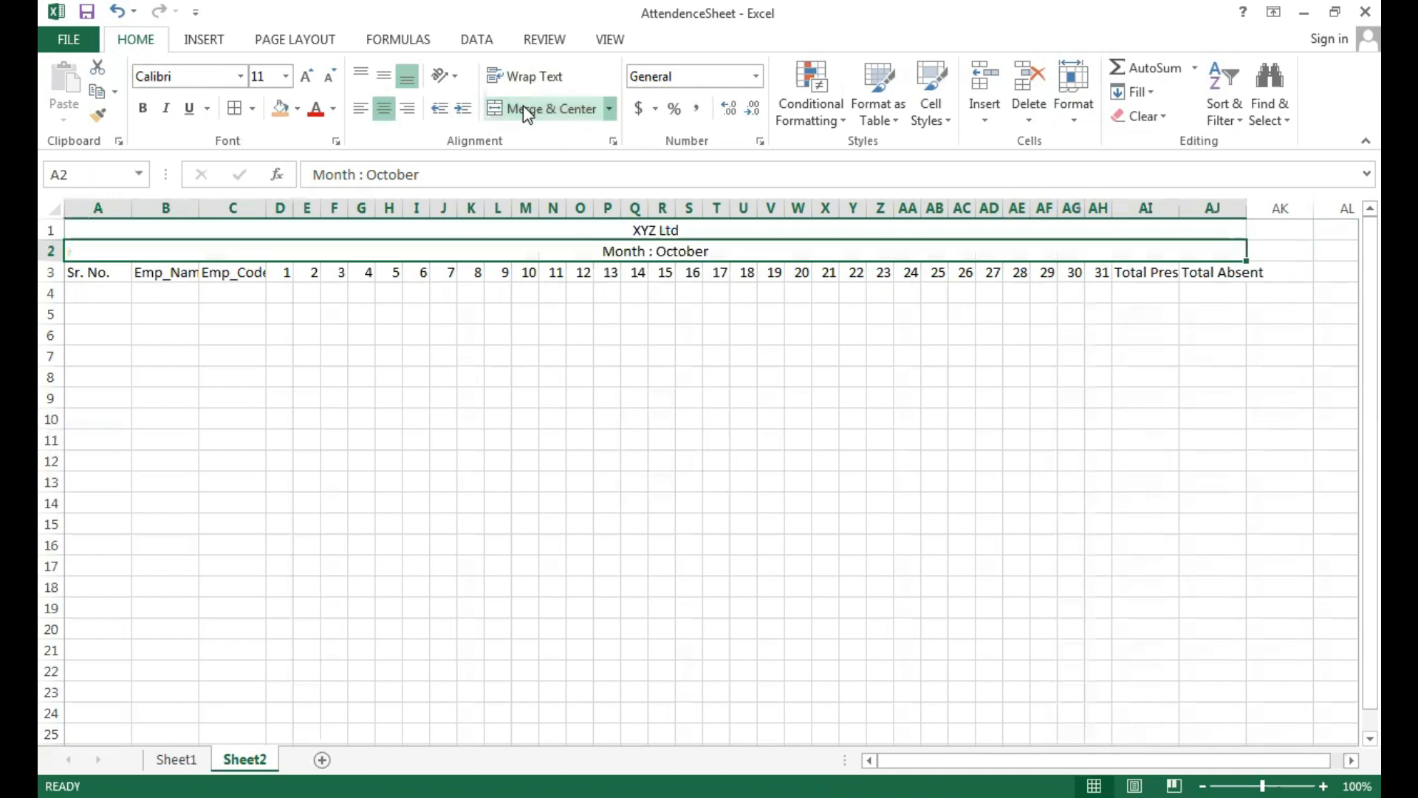
Make the "XYZ Ltd" title in row 1 bold with a yellow fill.
{"action": "left_click", "coordinate": [544, 230]}
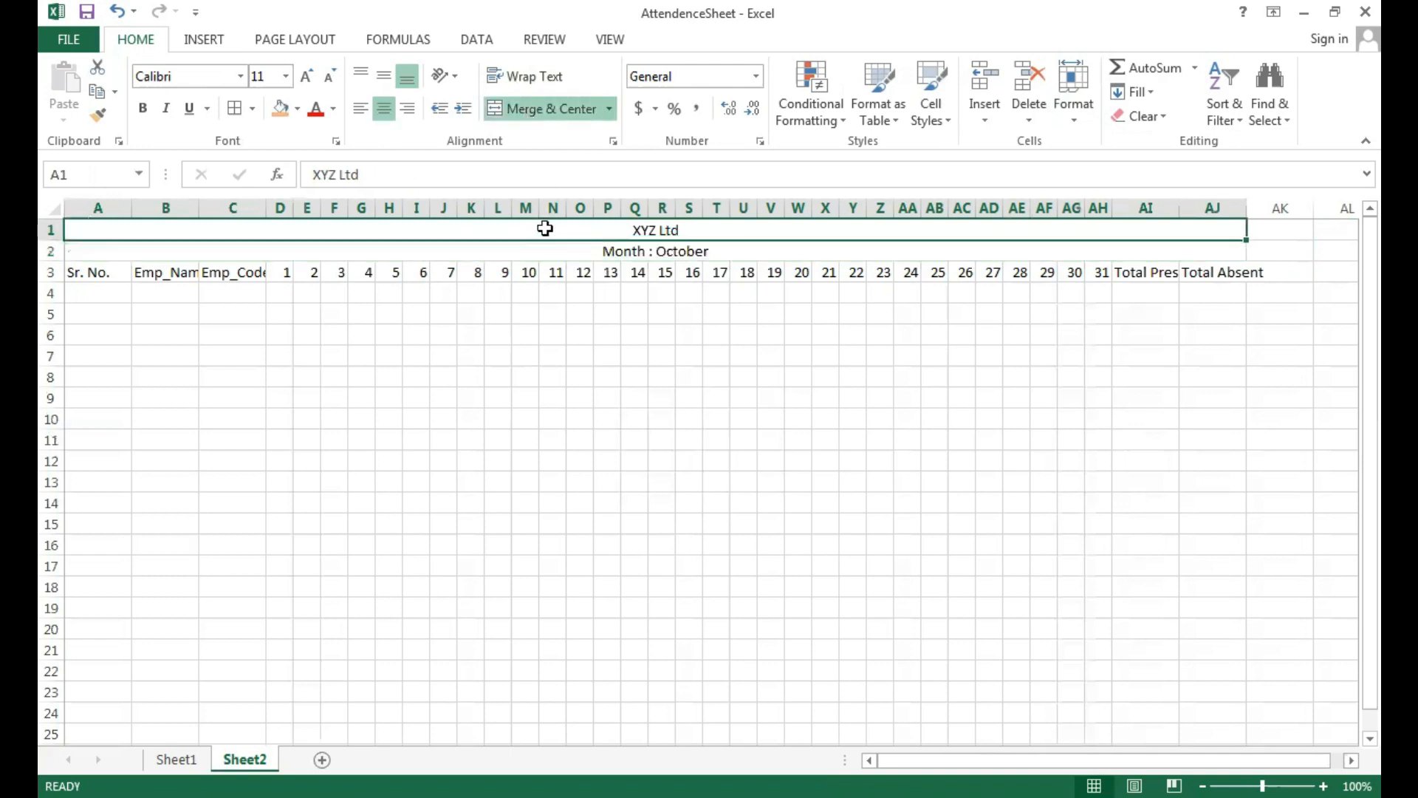
{"action": "left_click", "coordinate": [140, 110]}
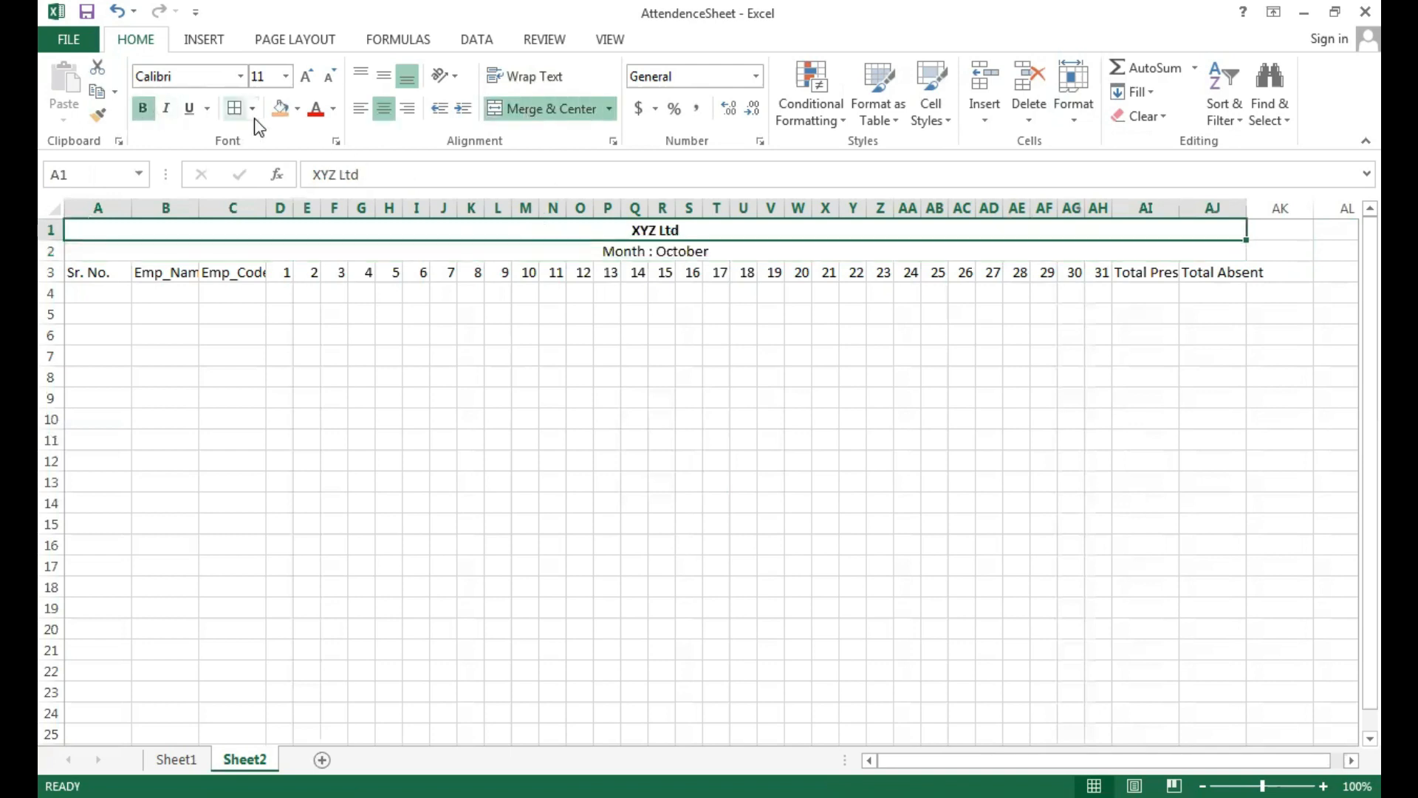
{"action": "left_click", "coordinate": [297, 109]}
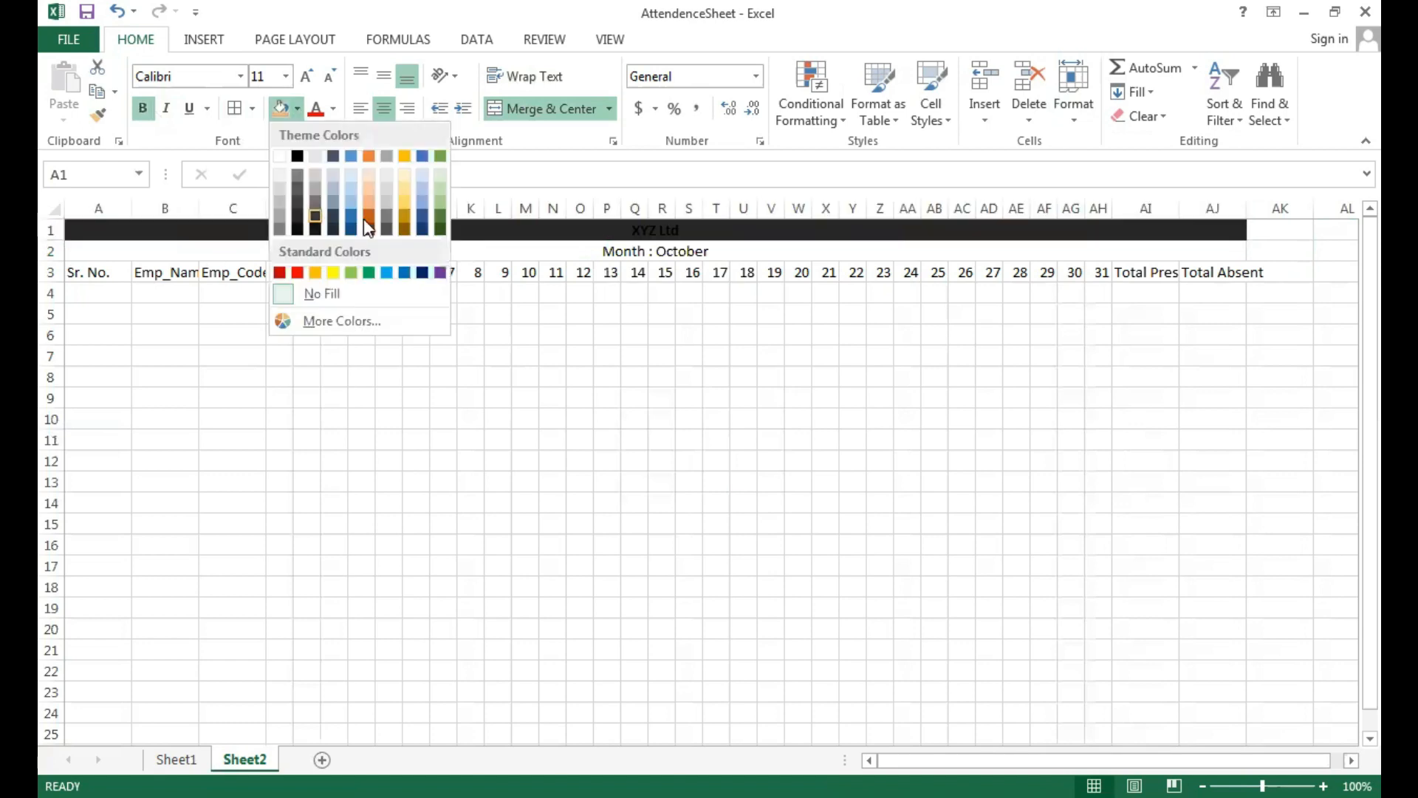
{"action": "left_click", "coordinate": [333, 274]}
Give the "Month : October" row a light gray fill and make its text bold.
{"action": "left_click", "coordinate": [333, 251]}
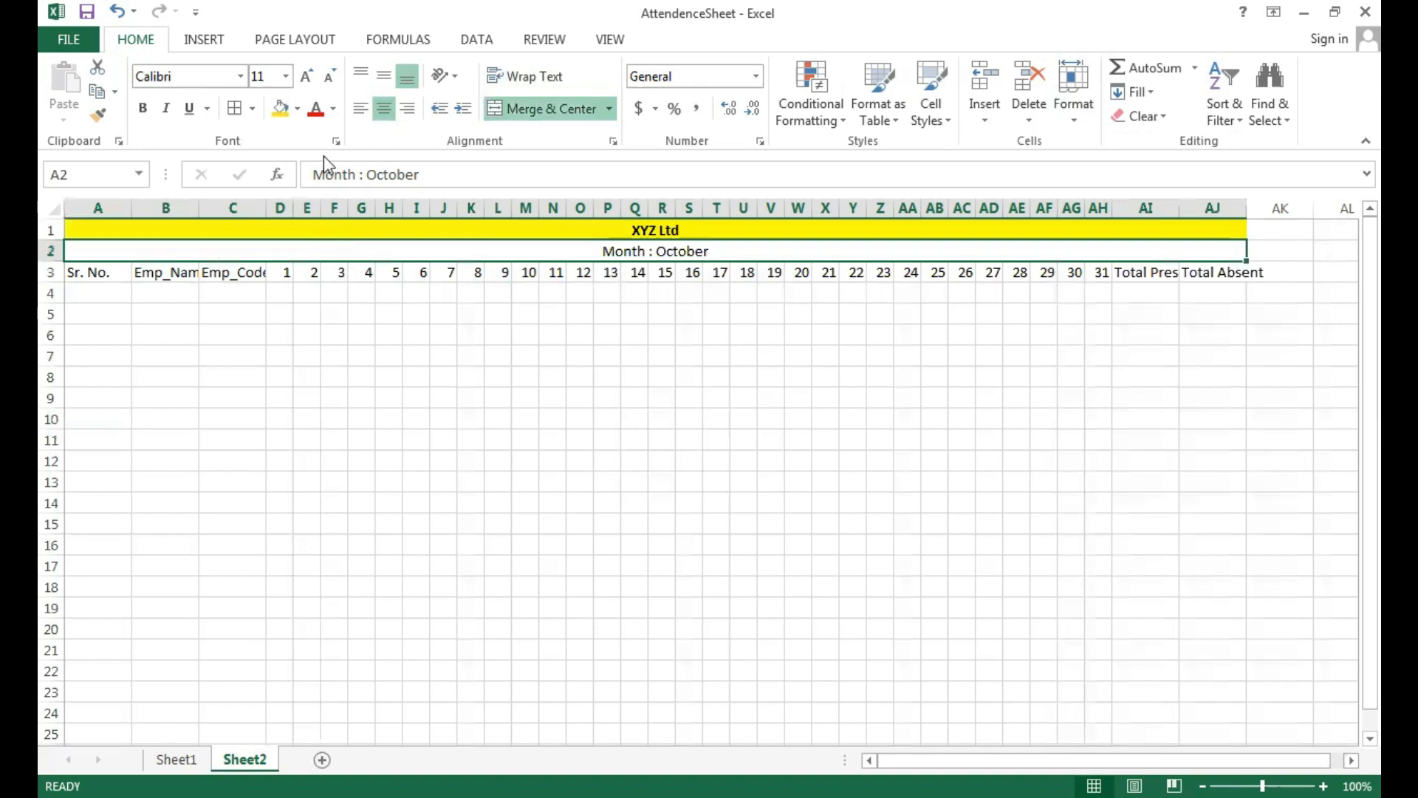
{"action": "left_click", "coordinate": [297, 109]}
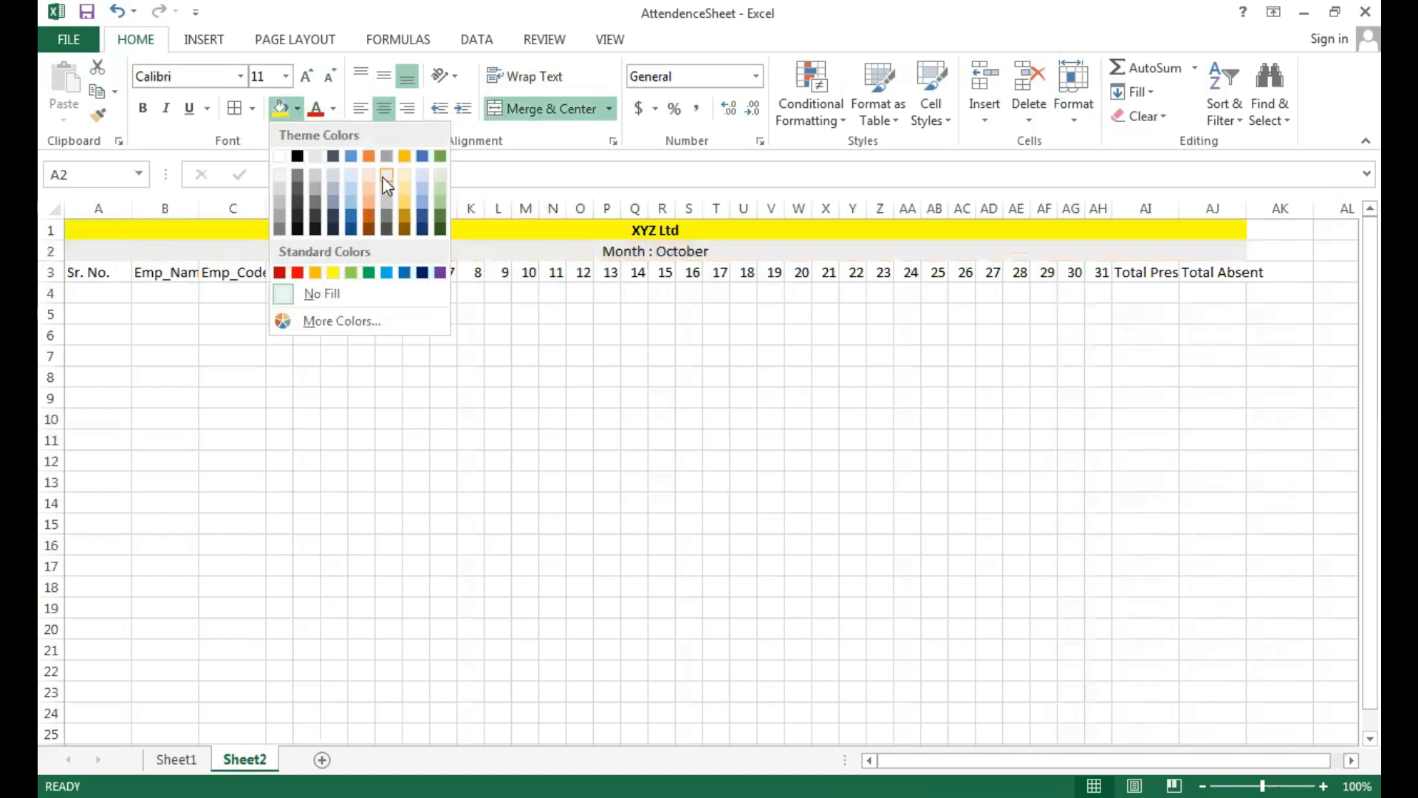
{"action": "left_click", "coordinate": [386, 184]}
{"action": "left_click", "coordinate": [143, 109]}
{"action": "left_click", "coordinate": [396, 404]}
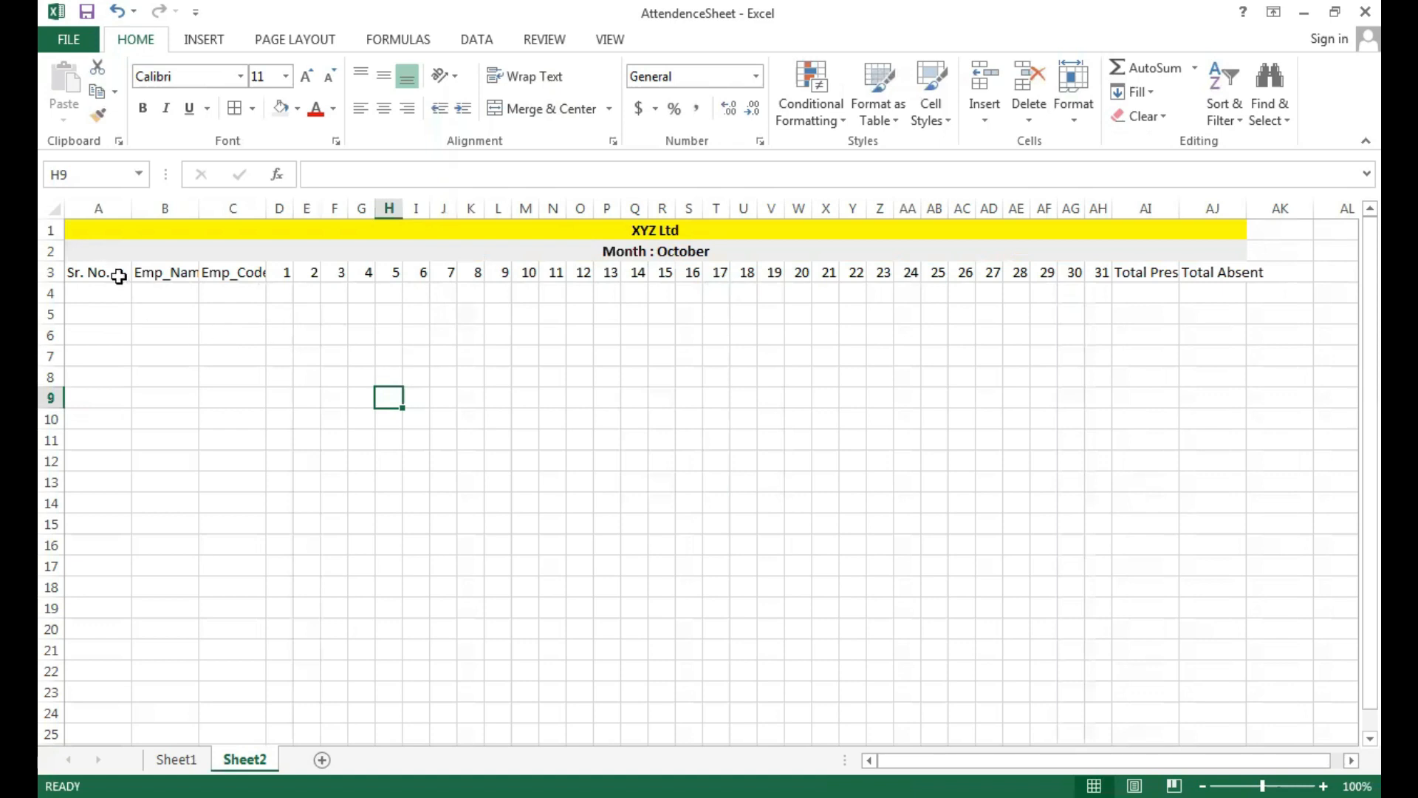
Narrow the Sr. No. column and number the rows 1 to 10 in A4:A13 by extending the series from 1 and 2.
{"action": "left_click_drag", "start_coordinate": [133, 213], "coordinate": [114, 213]}
{"action": "left_click", "coordinate": [90, 294]}
{"action": "type", "text": "1"}
{"action": "key", "text": "Return"}
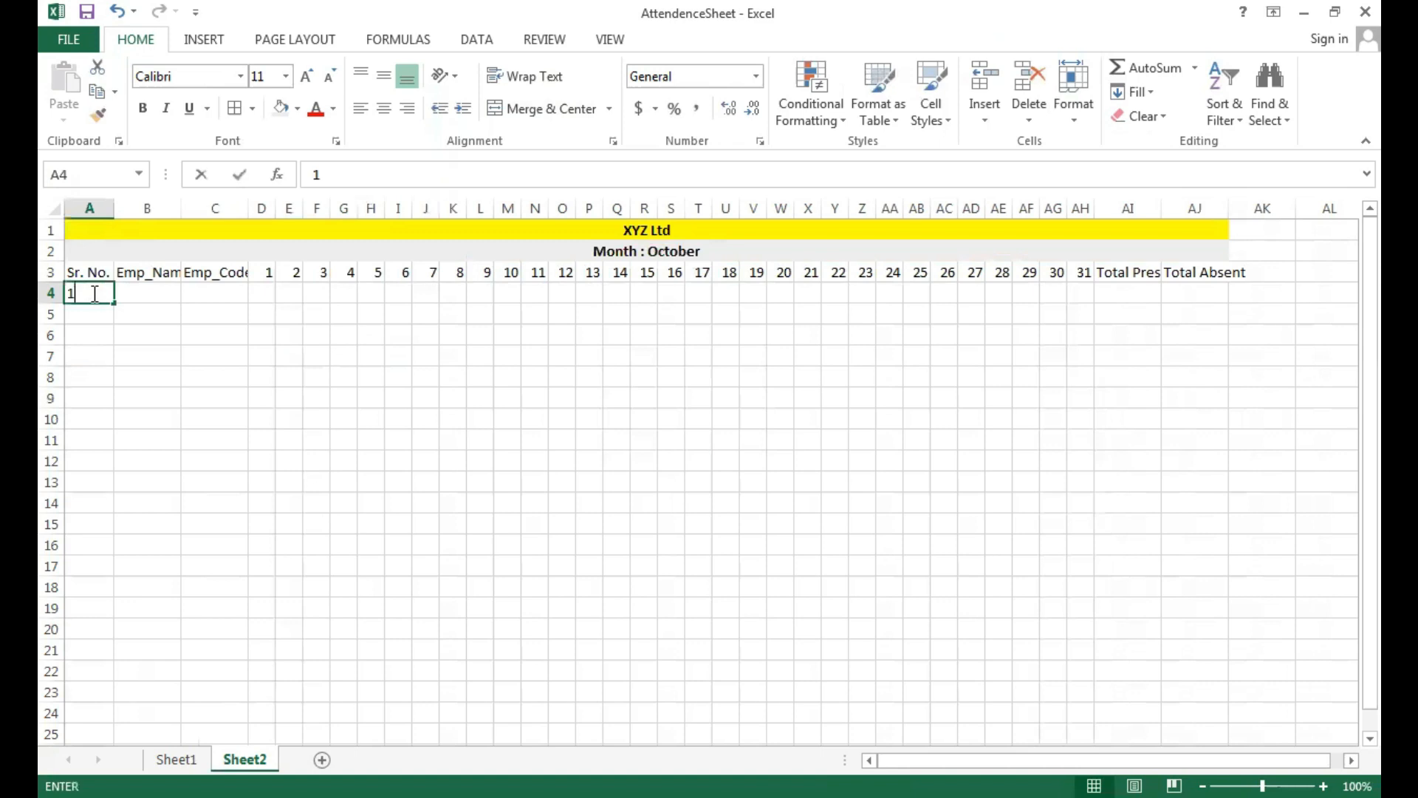
{"action": "type", "text": "2"}
{"action": "key", "text": "ctrl+Return"}
{"action": "left_click_drag", "start_coordinate": [91, 293], "coordinate": [114, 329]}
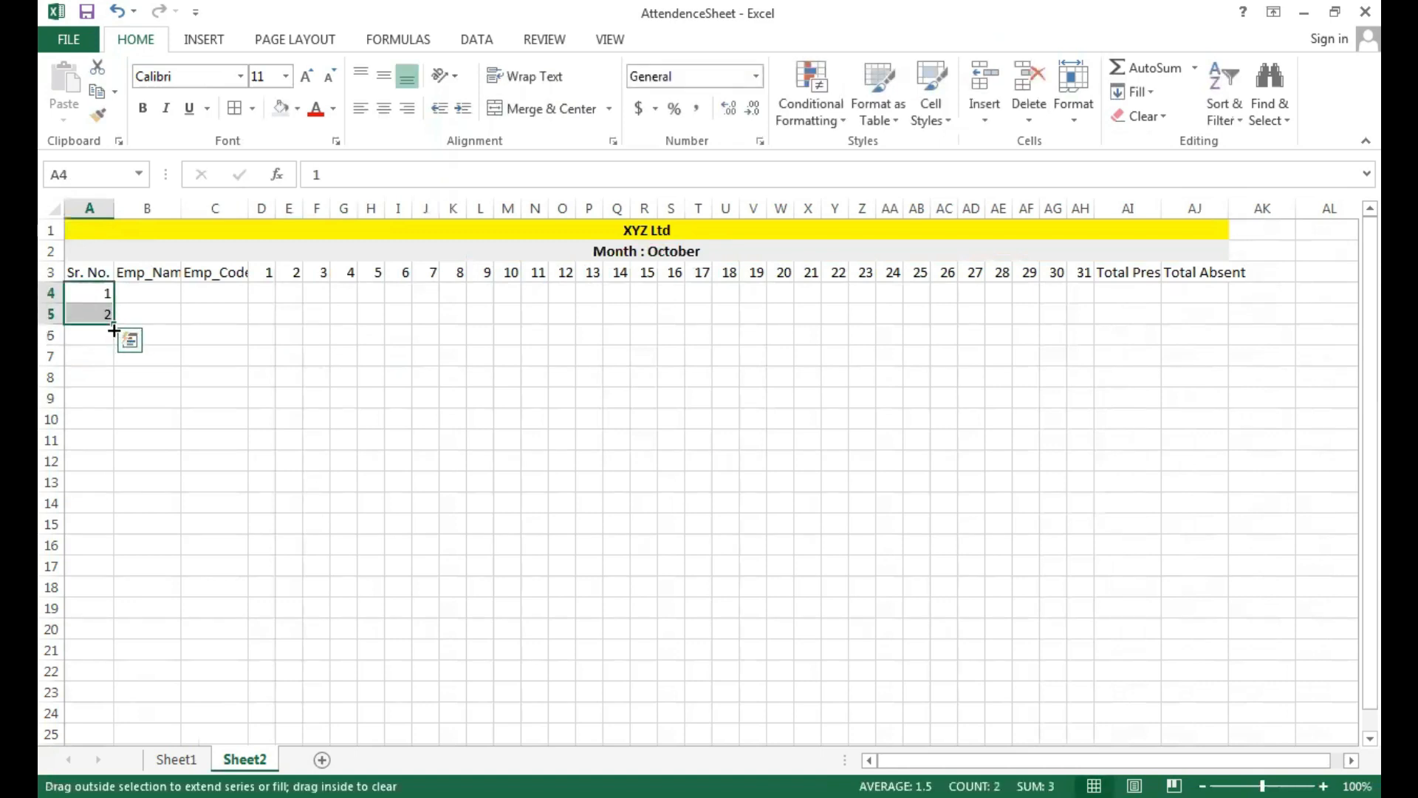
{"action": "left_click_drag", "start_coordinate": [109, 487], "coordinate": [108, 486]}
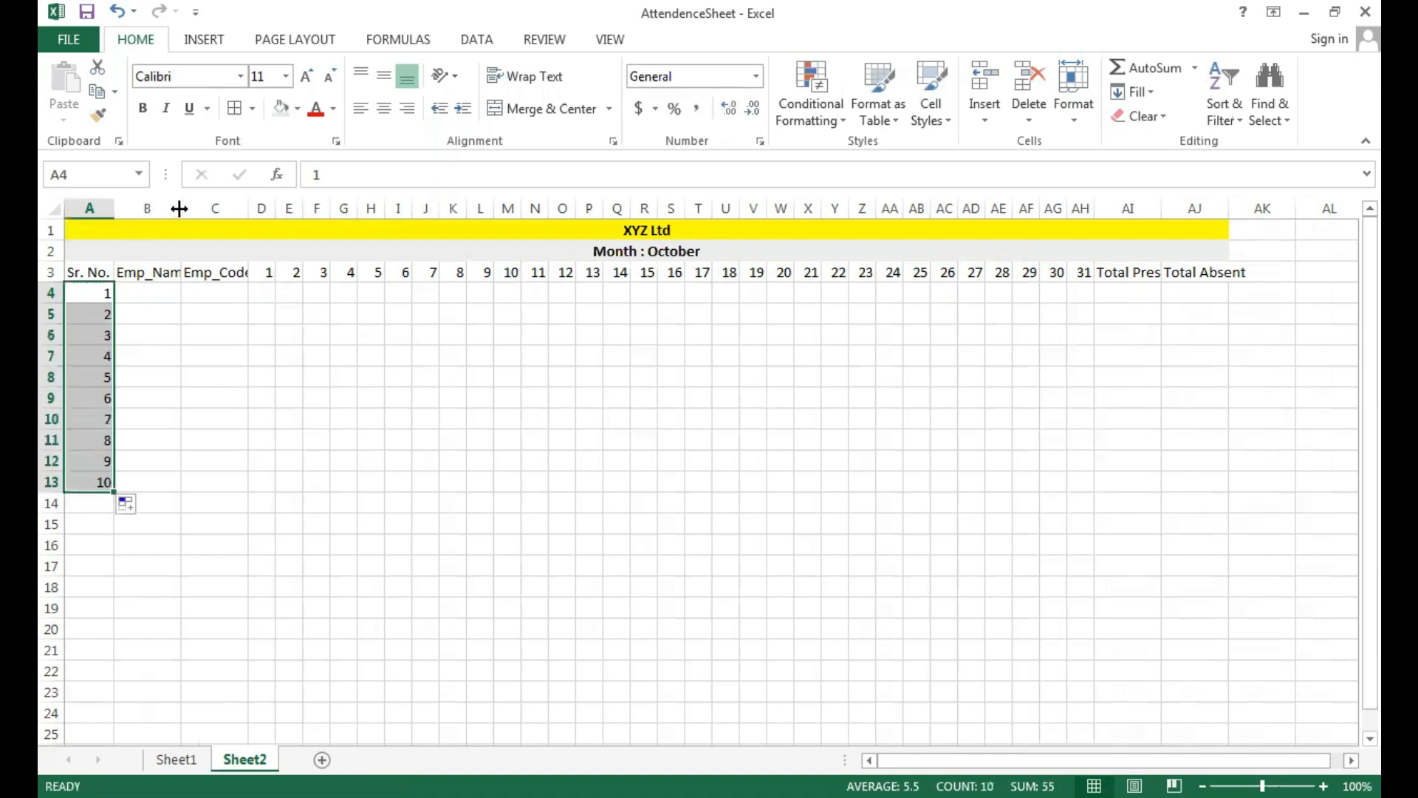
Widen the Emp_Name column to make room for the employee names.
{"action": "left_click_drag", "start_coordinate": [250, 224], "coordinate": [273, 224]}
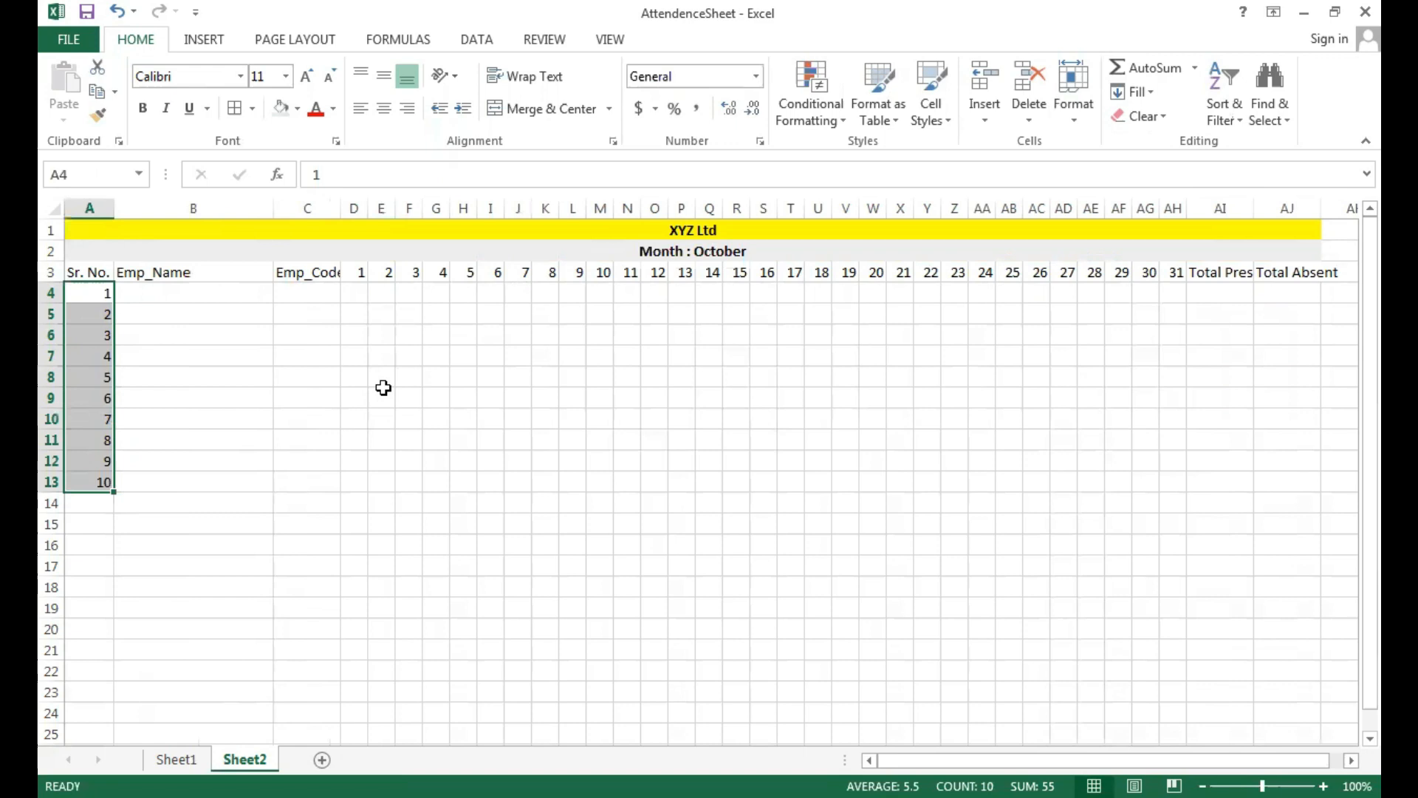
{"action": "left_click", "coordinate": [382, 396]}
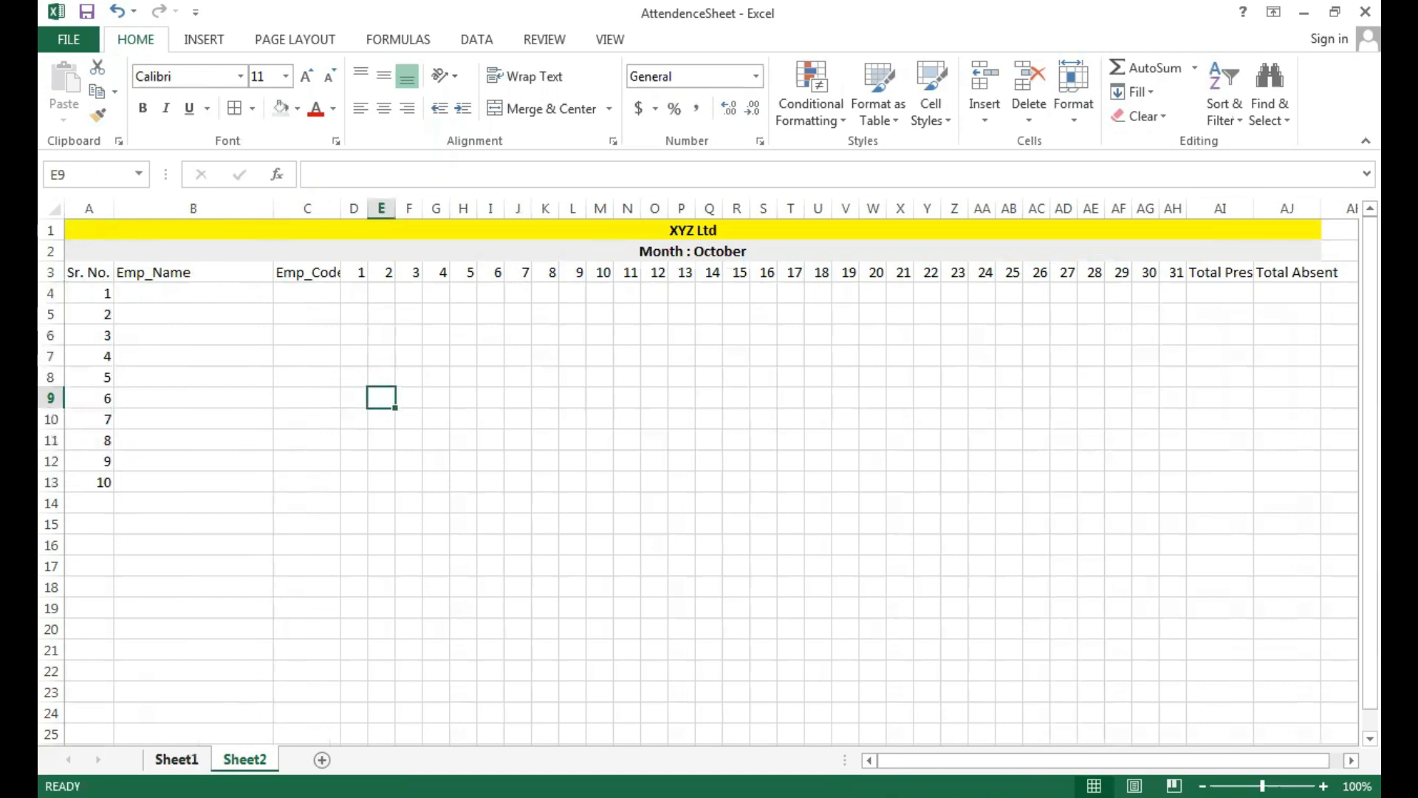
Copy the first ten employee names and codes from B4:C13 on Sheet1 and paste them into Sheet2 starting at B4.
{"action": "left_click", "coordinate": [177, 759]}
{"action": "left_click_drag", "start_coordinate": [184, 363], "coordinate": [179, 701]}
{"action": "key", "text": "ctrl+q"}
{"action": "left_click_drag", "start_coordinate": [154, 372], "coordinate": [264, 696]}
{"action": "key", "text": "ctrl+c"}
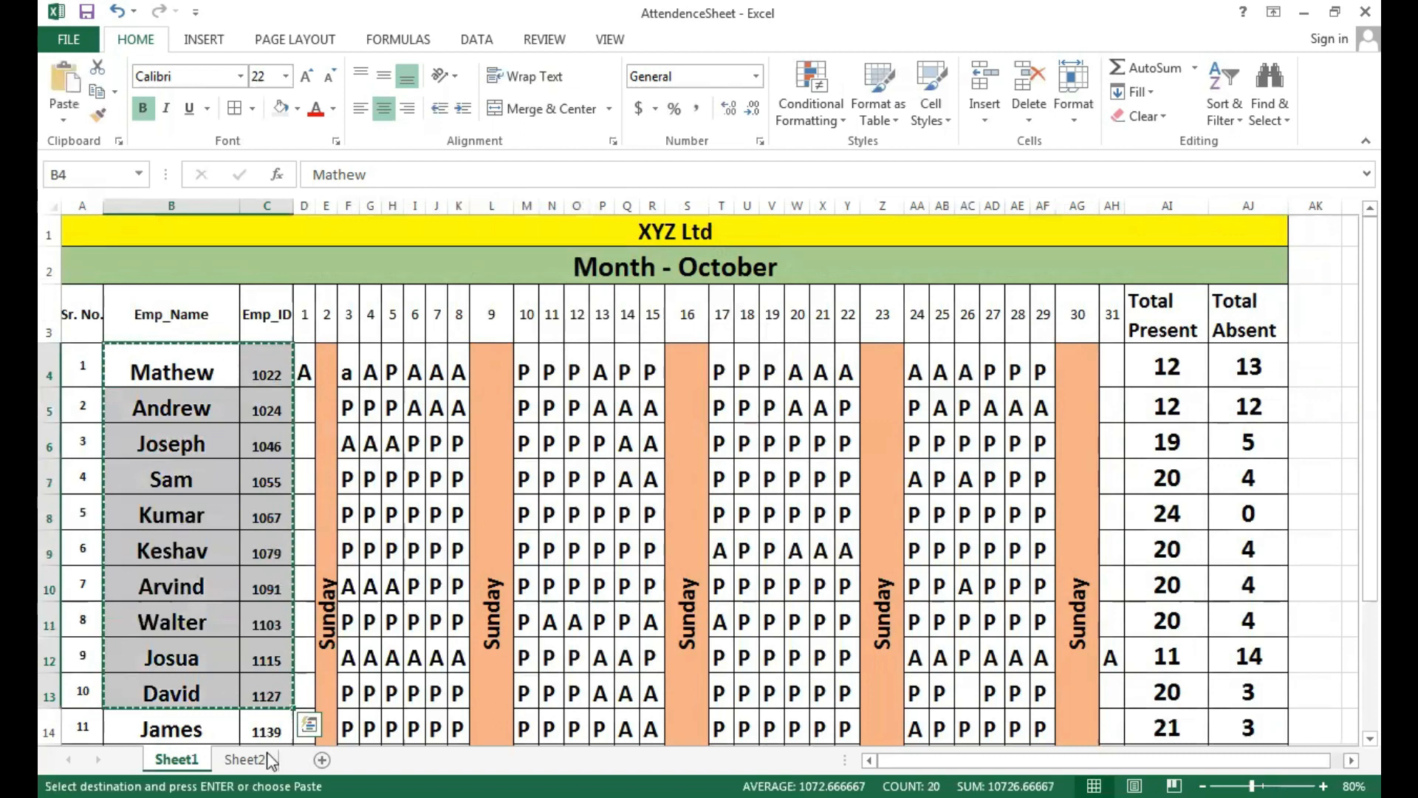
{"action": "left_click", "coordinate": [245, 759]}
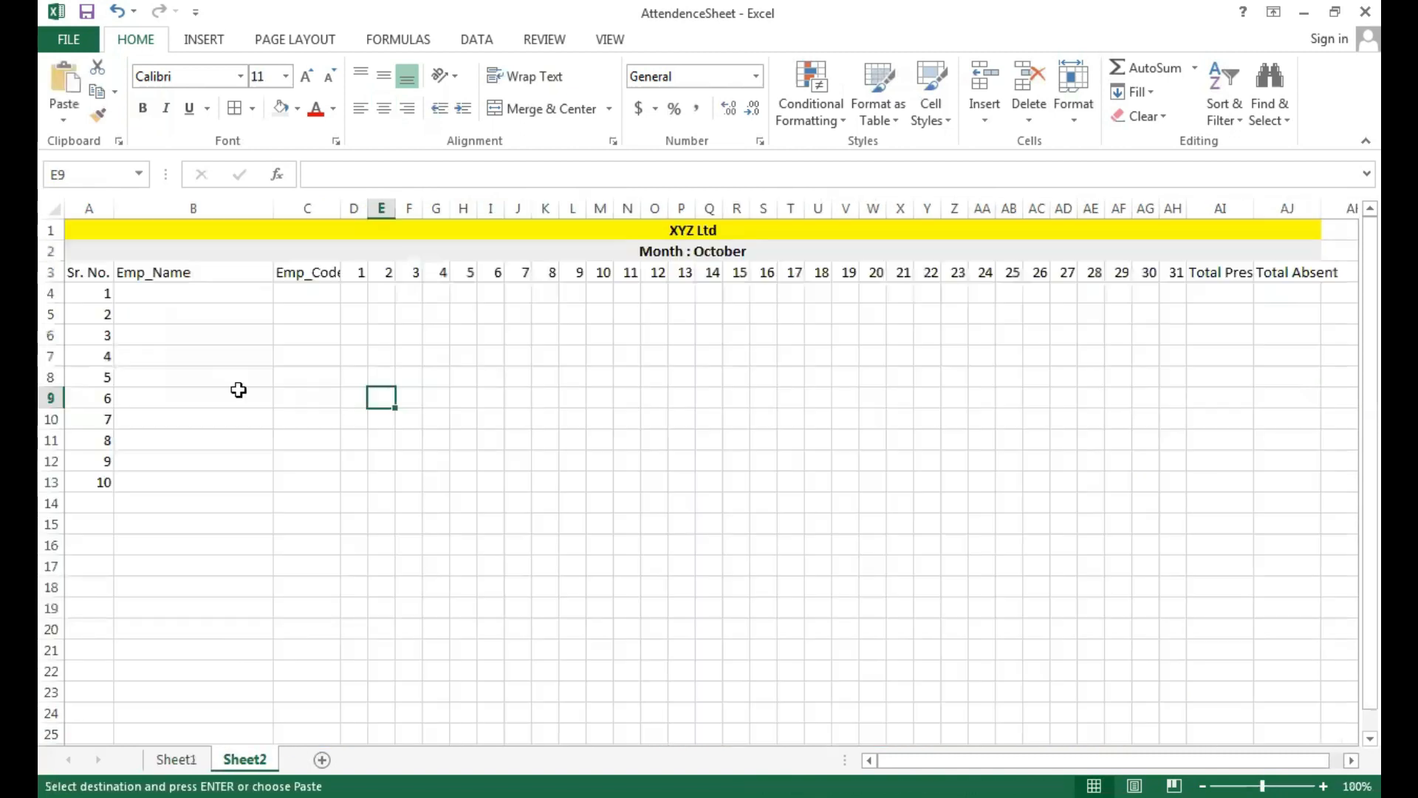
{"action": "left_click", "coordinate": [203, 288]}
{"action": "key", "text": "ctrl+v"}
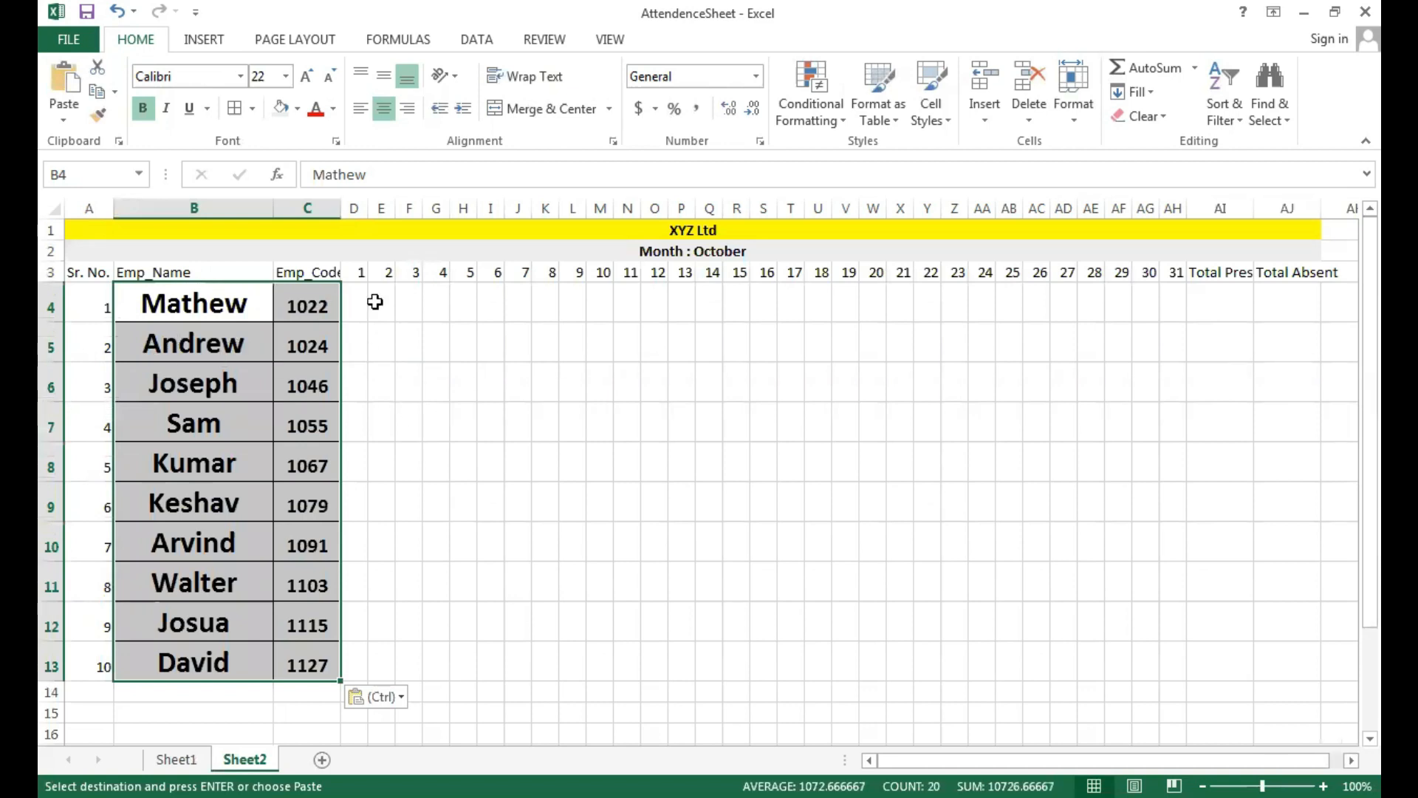
{"action": "left_click", "coordinate": [554, 312]}
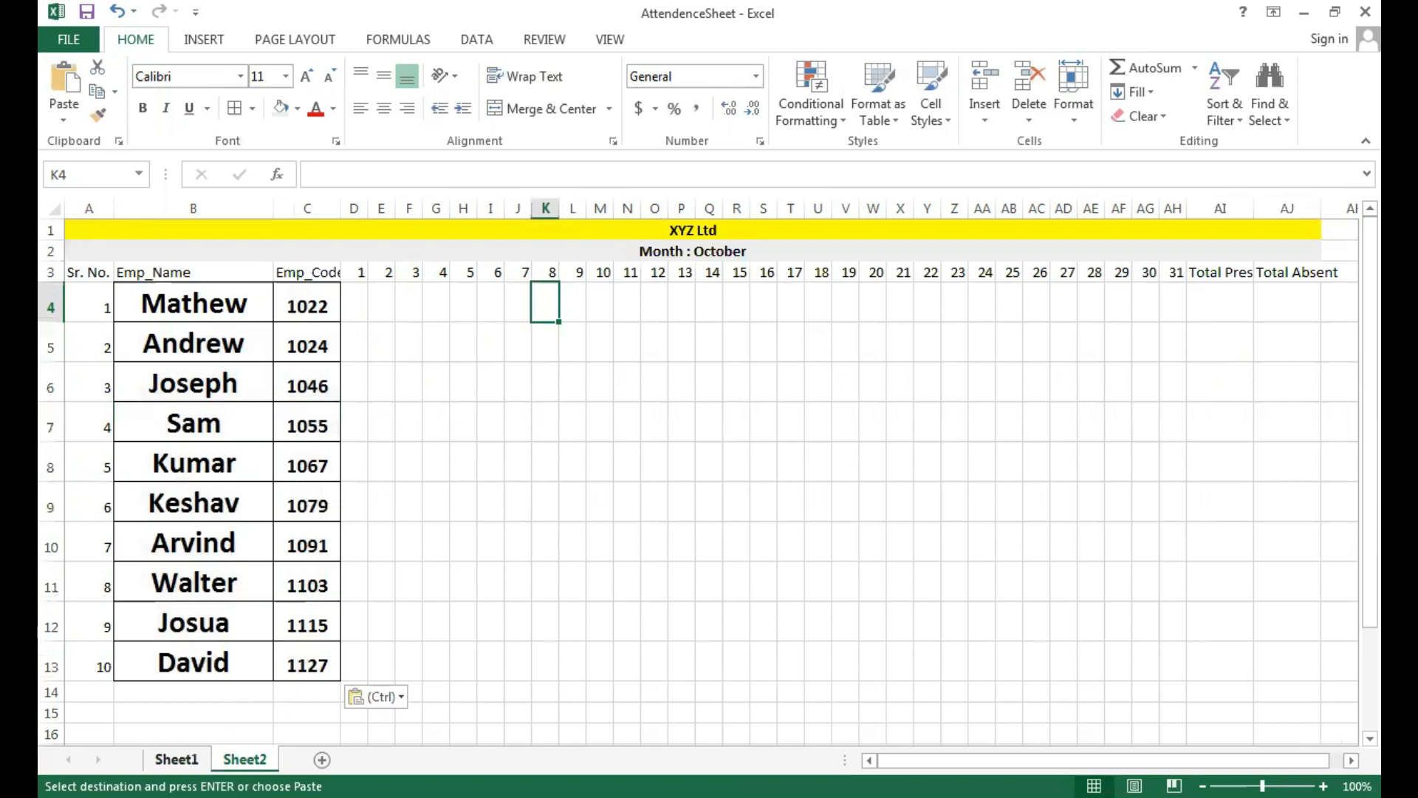
Compare the day columns on Sheet2 with the Sunday columns and attendance marks in the finished example on Sheet1.
{"action": "left_click", "coordinate": [177, 760]}
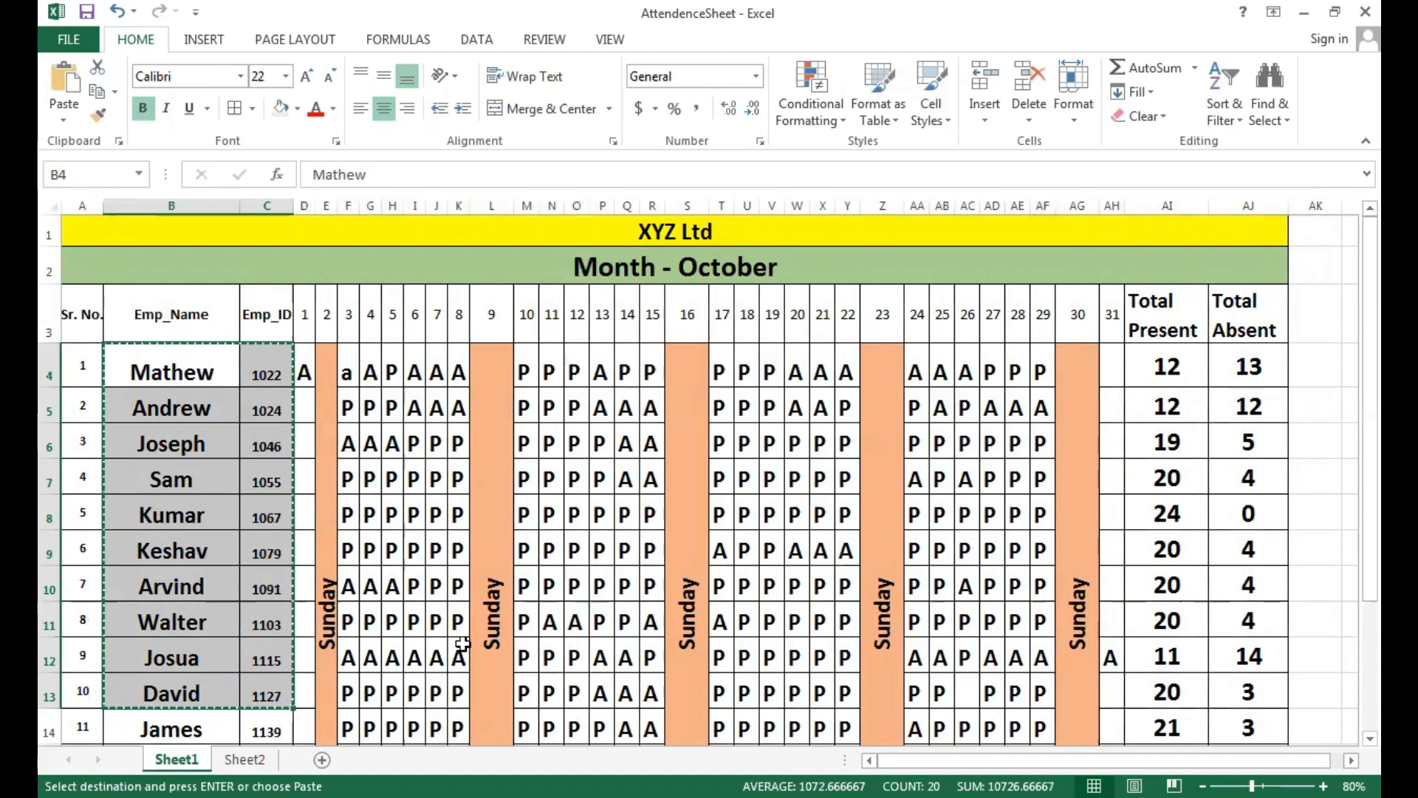
{"action": "left_click", "coordinate": [244, 759]}
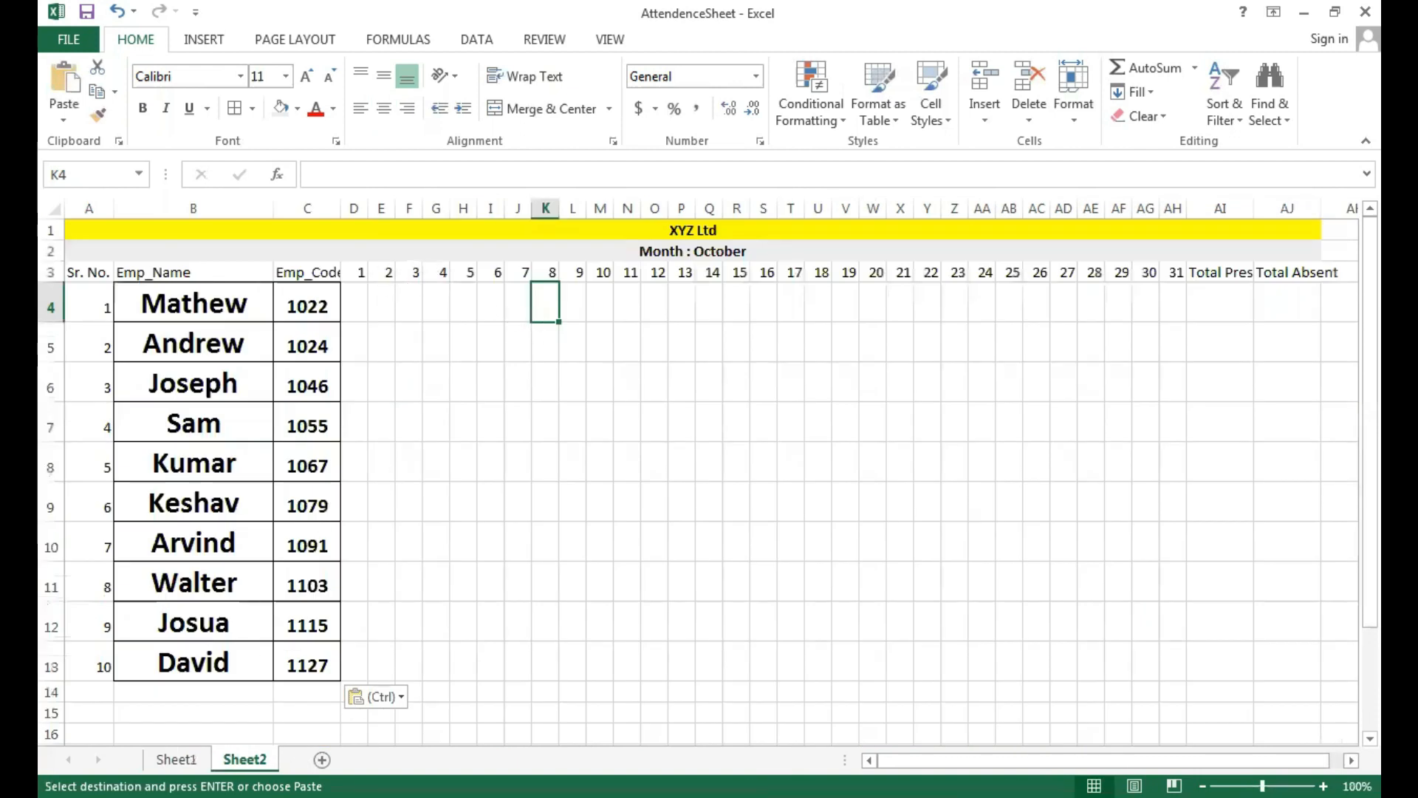
{"action": "left_click", "coordinate": [177, 760]}
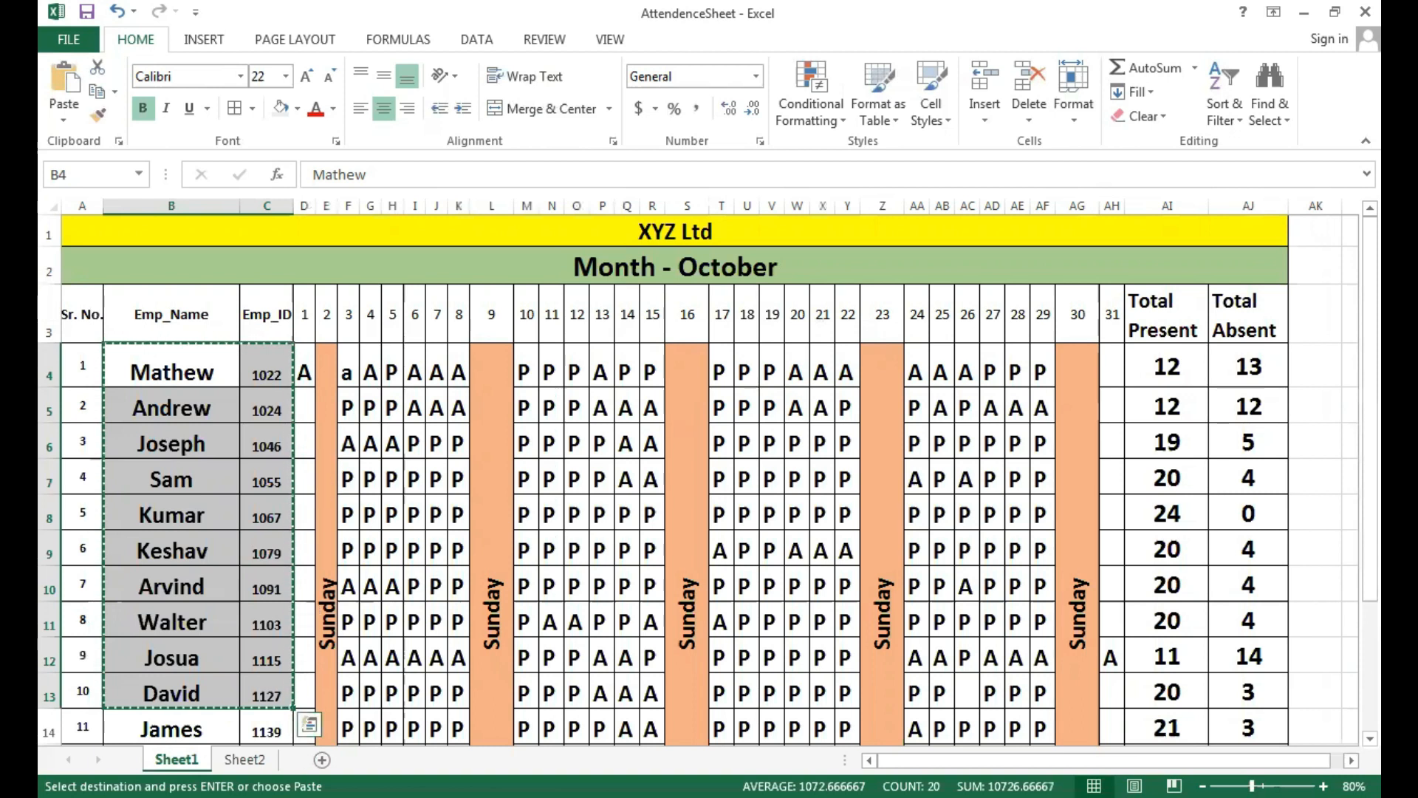
{"action": "left_click", "coordinate": [245, 759]}
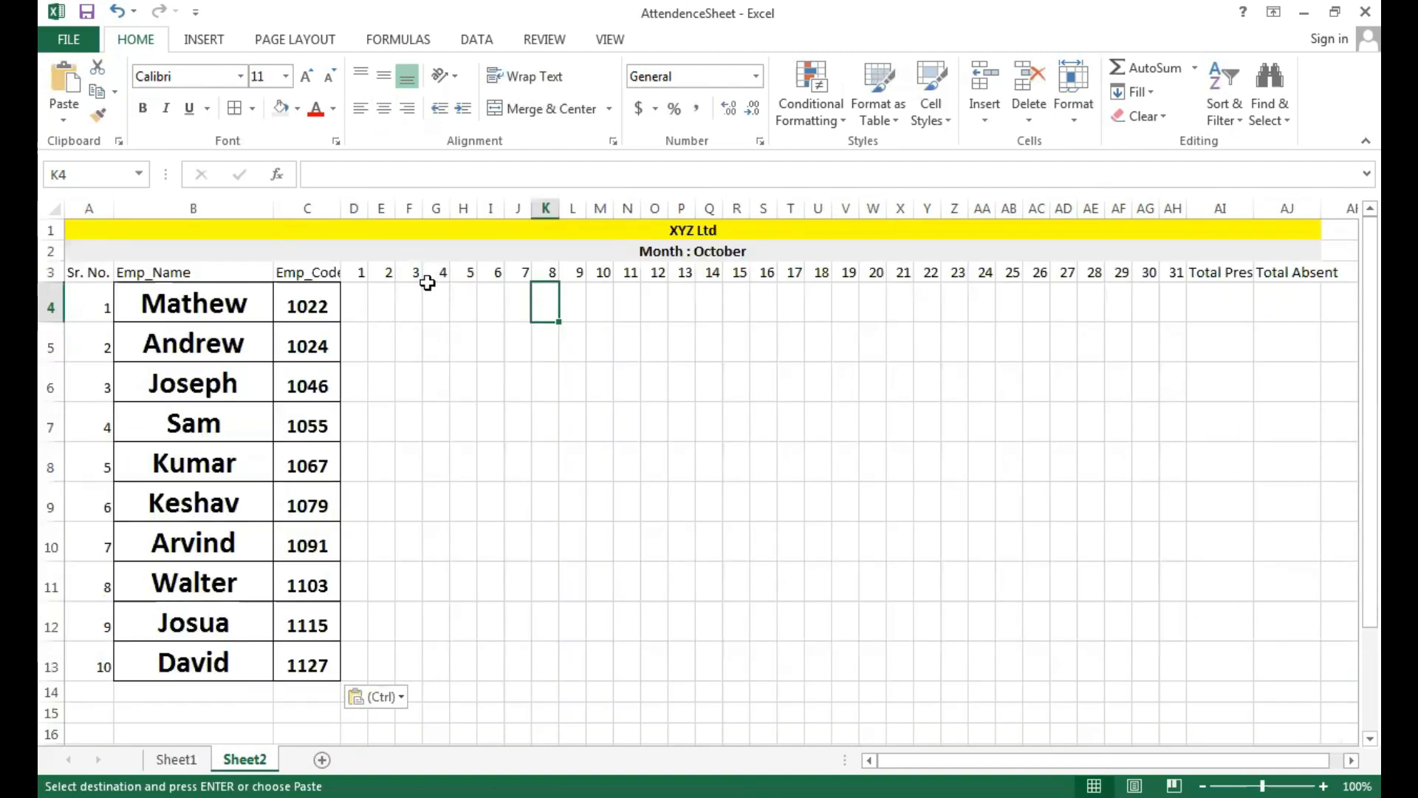
{"action": "left_click", "coordinate": [374, 306]}
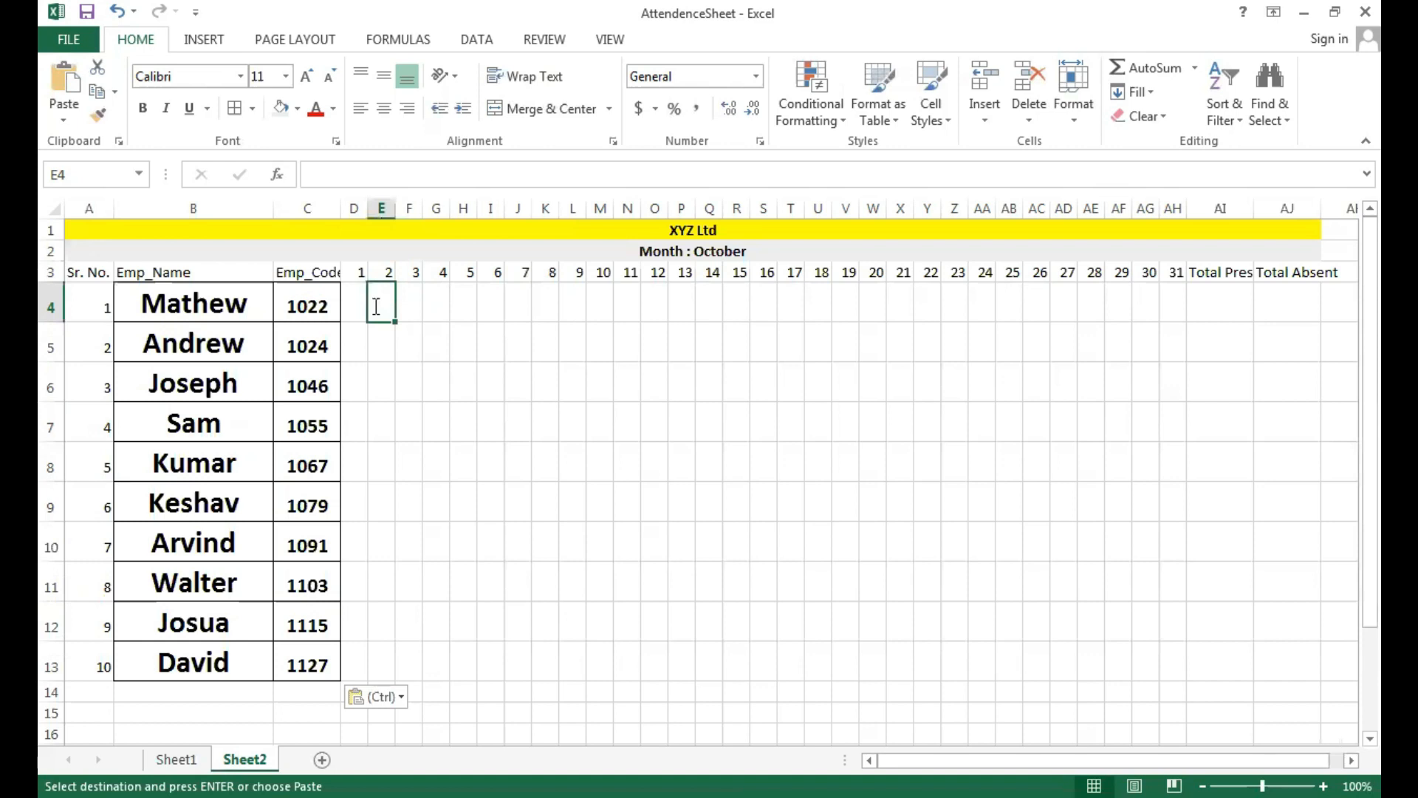
Enter Sunday in row 4 beneath days 2 and 9 (E4 and L4), checking the Sunday dates against Sheet1.
{"action": "type", "text": "Sund"}
{"action": "key", "text": "Right"}
{"action": "key", "text": "Right"}
{"action": "key", "text": "Right"}
{"action": "key", "text": "Right"}
{"action": "key", "text": "Right"}
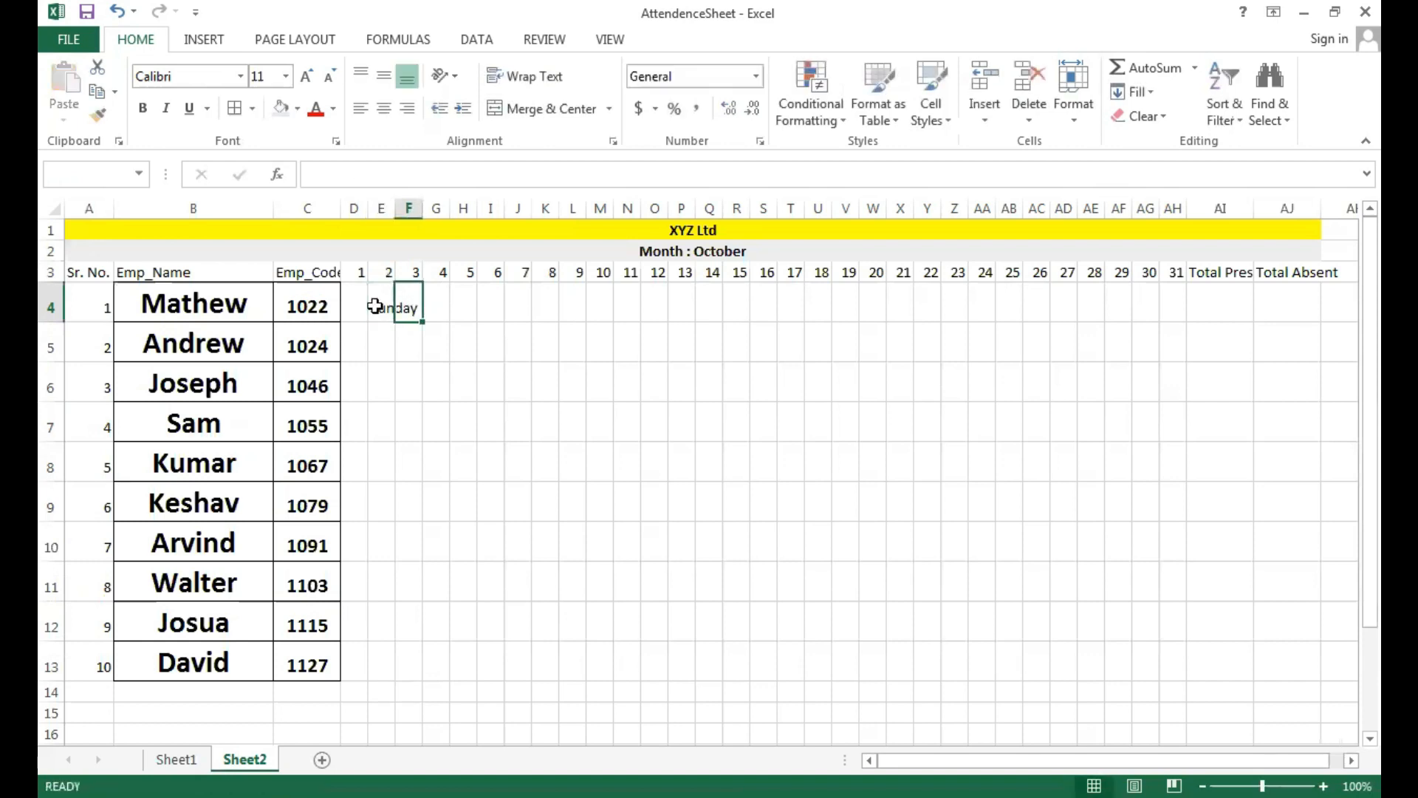
{"action": "left_click", "coordinate": [182, 761]}
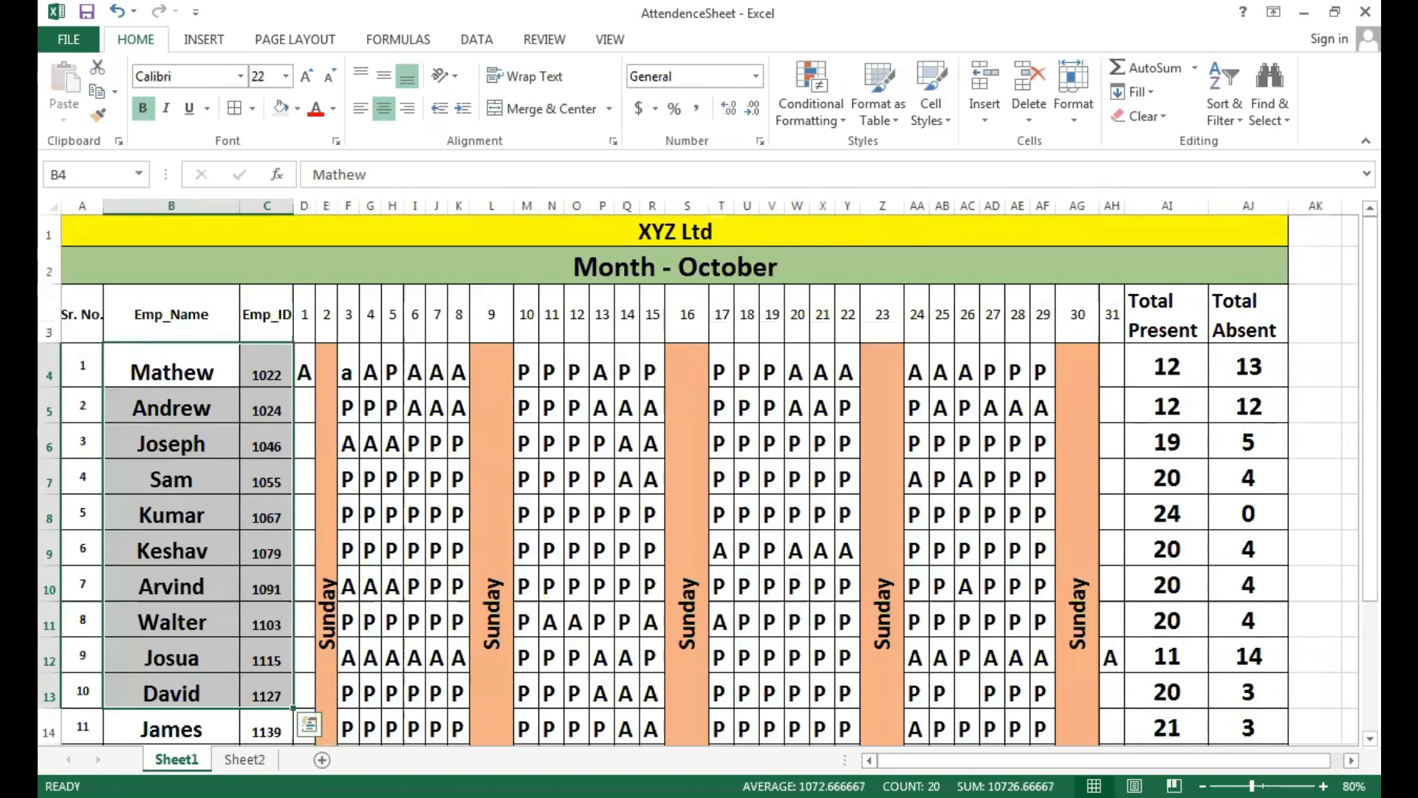
{"action": "left_click", "coordinate": [245, 759]}
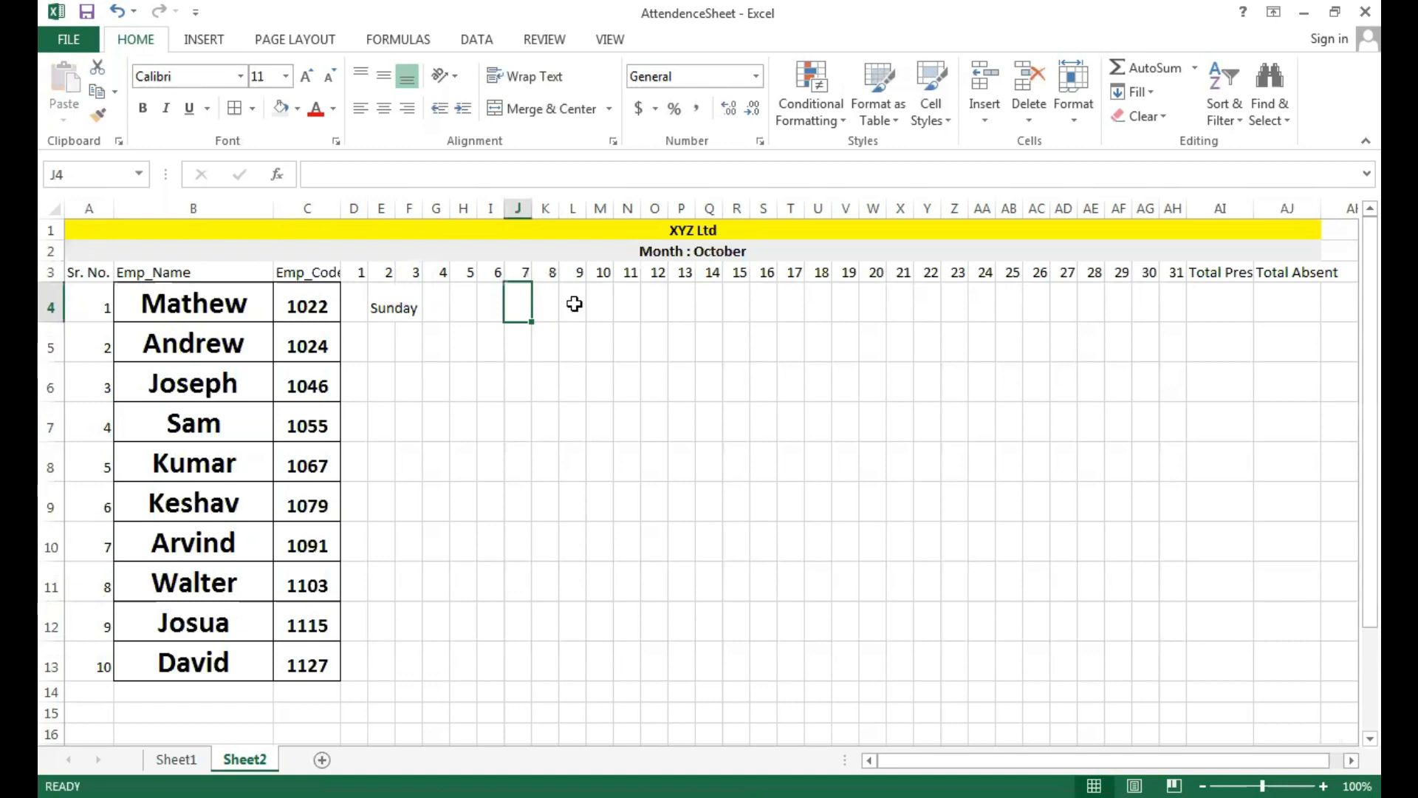
{"action": "left_click", "coordinate": [574, 304]}
{"action": "type", "text": "Sunda"}
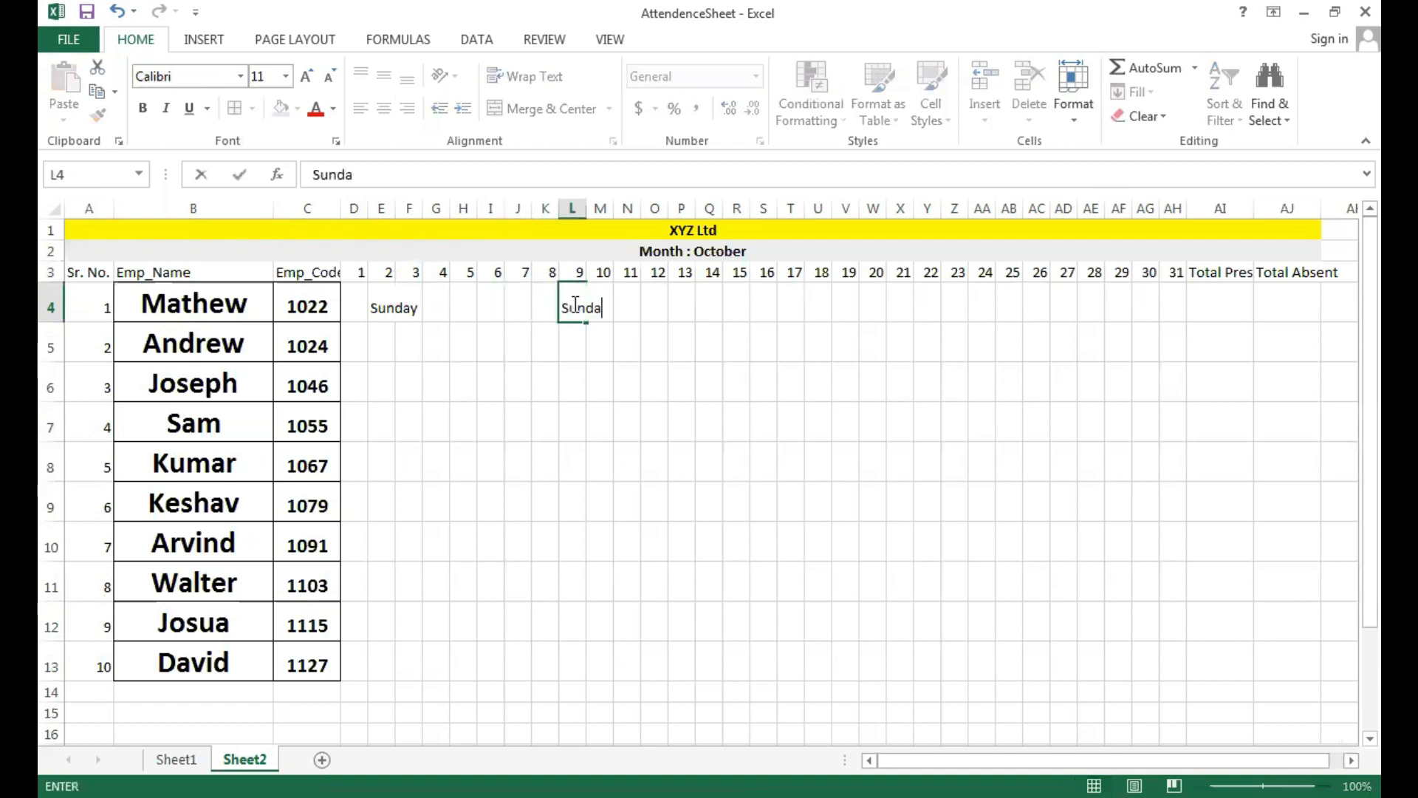
{"action": "key", "text": "Right"}
Enter Sunday in S4 beneath day 16.
{"action": "key", "text": "Right"}
{"action": "key", "text": "Right"}
{"action": "key", "text": "Right"}
{"action": "key", "text": "Right"}
{"action": "key", "text": "Right"}
{"action": "key", "text": "Right"}
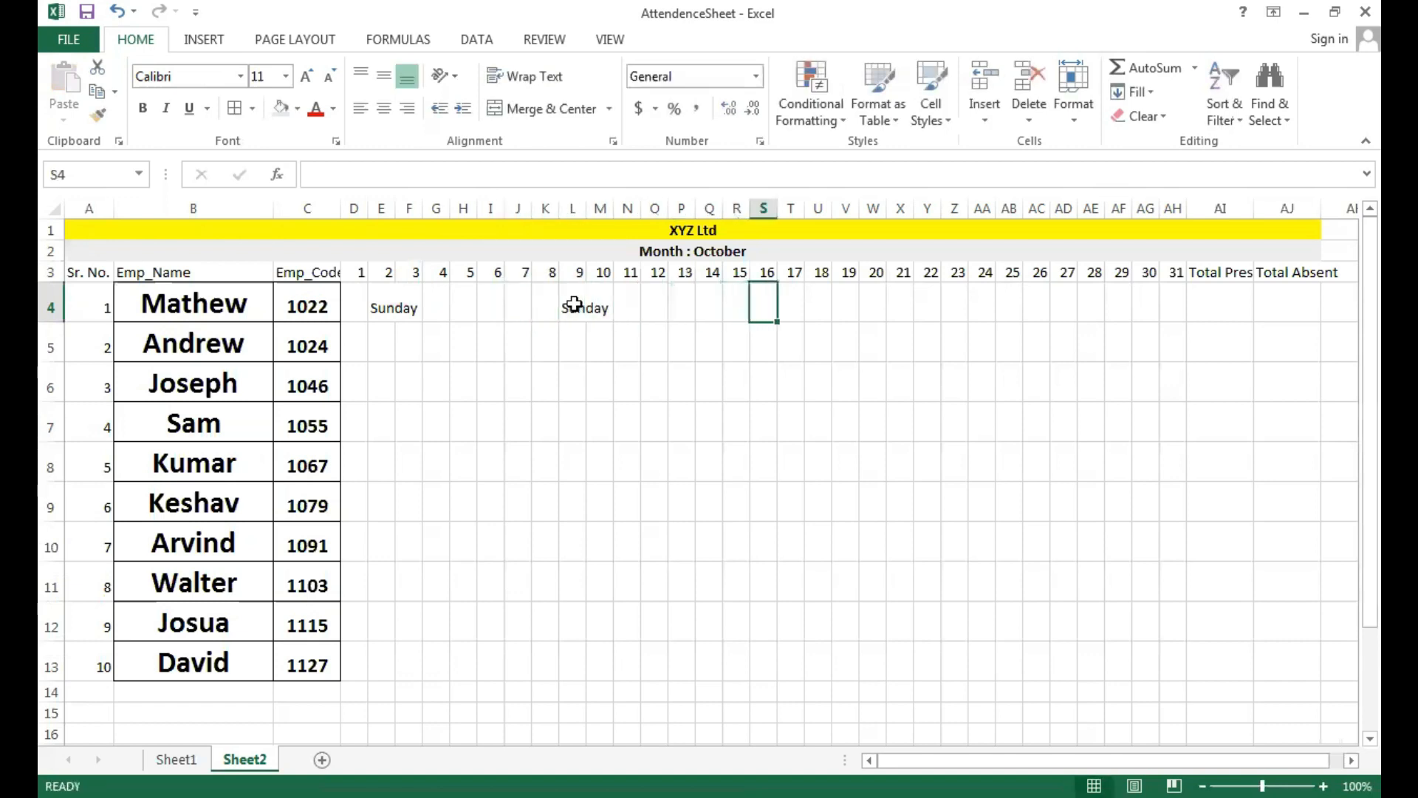
{"action": "type", "text": "Sunday"}
{"action": "key", "text": "Right"}
Check the next Sunday date on Sheet1 and enter Sunday in Z4 beneath day 23 on Sheet2.
{"action": "key", "text": "Right"}
{"action": "key", "text": "Right"}
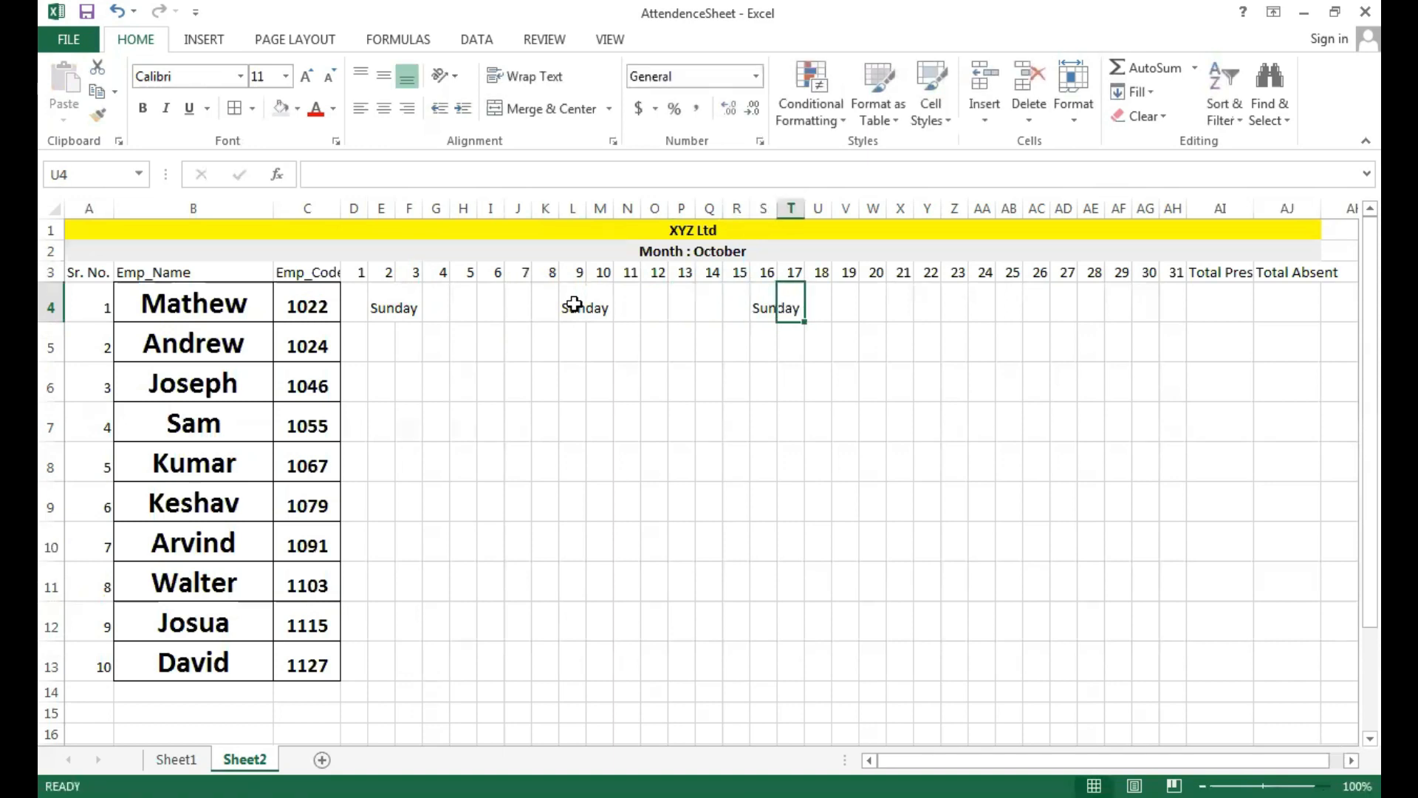
{"action": "left_click", "coordinate": [176, 760]}
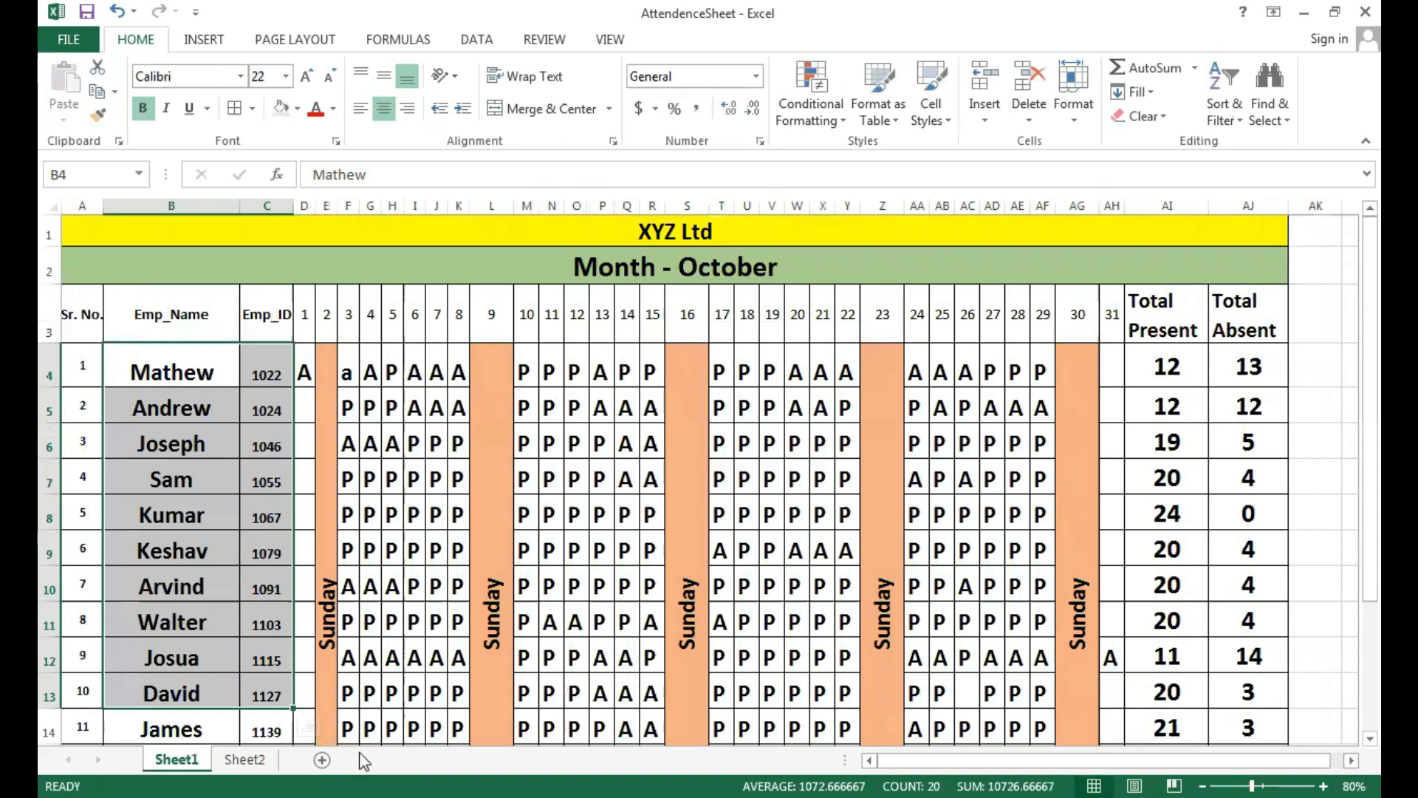
{"action": "key", "text": "ctrl+Page_Down"}
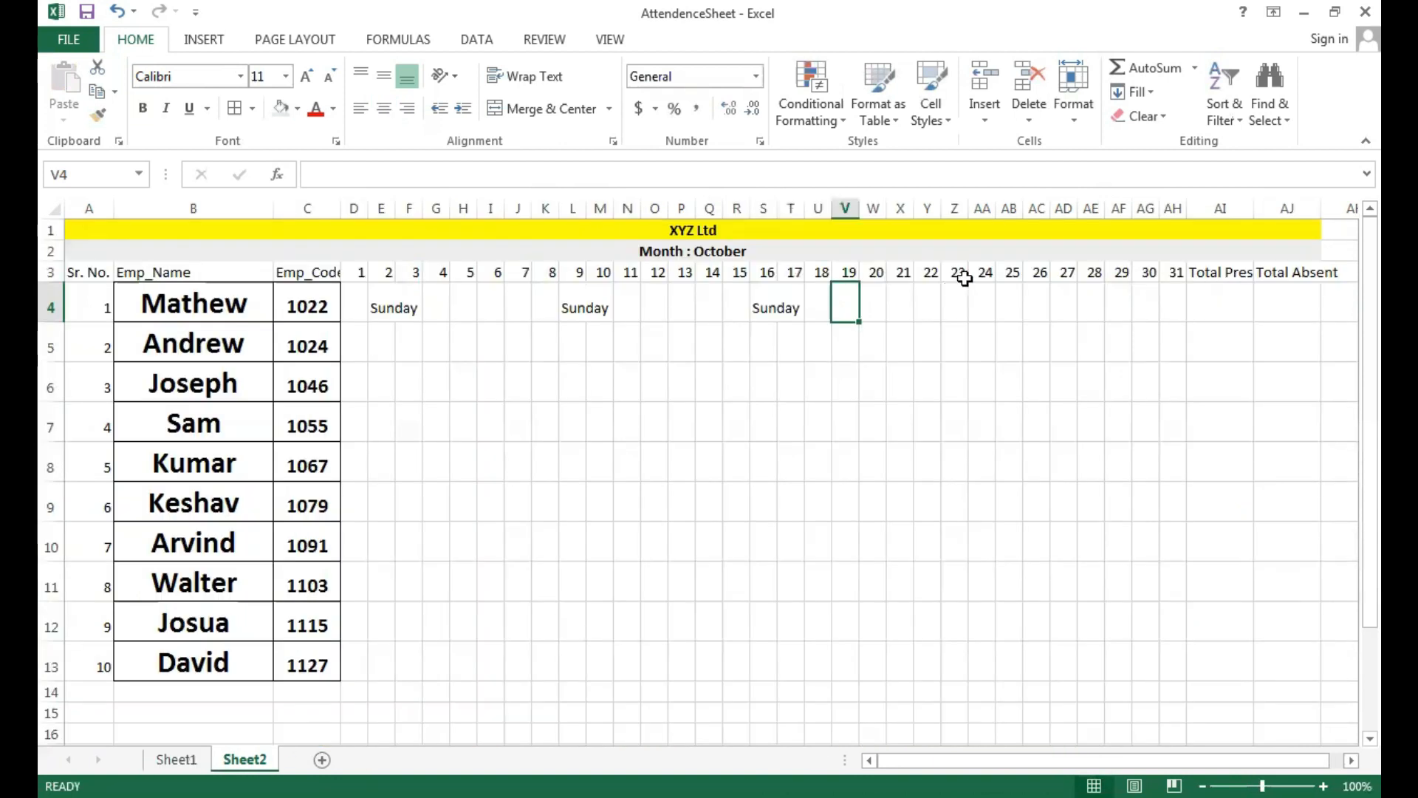
{"action": "left_click", "coordinate": [957, 299]}
{"action": "type", "text": "Sunday"}
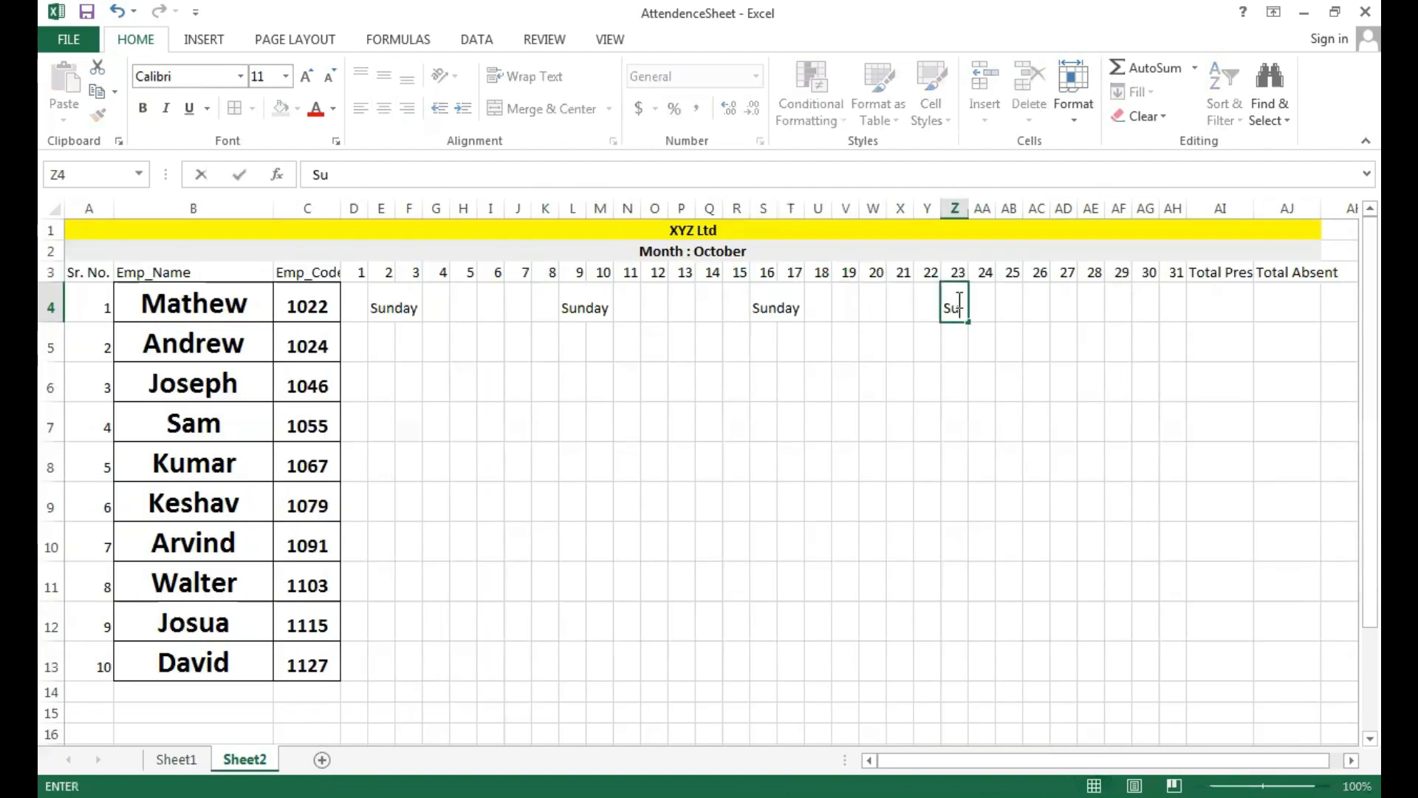
{"action": "key", "text": "Tab"}
Enter Sunday in AG4 beneath day 30.
{"action": "key", "text": "Tab"}
{"action": "key", "text": "Tab"}
{"action": "key", "text": "Tab"}
{"action": "key", "text": "Tab"}
{"action": "key", "text": "Tab"}
{"action": "key", "text": "Tab"}
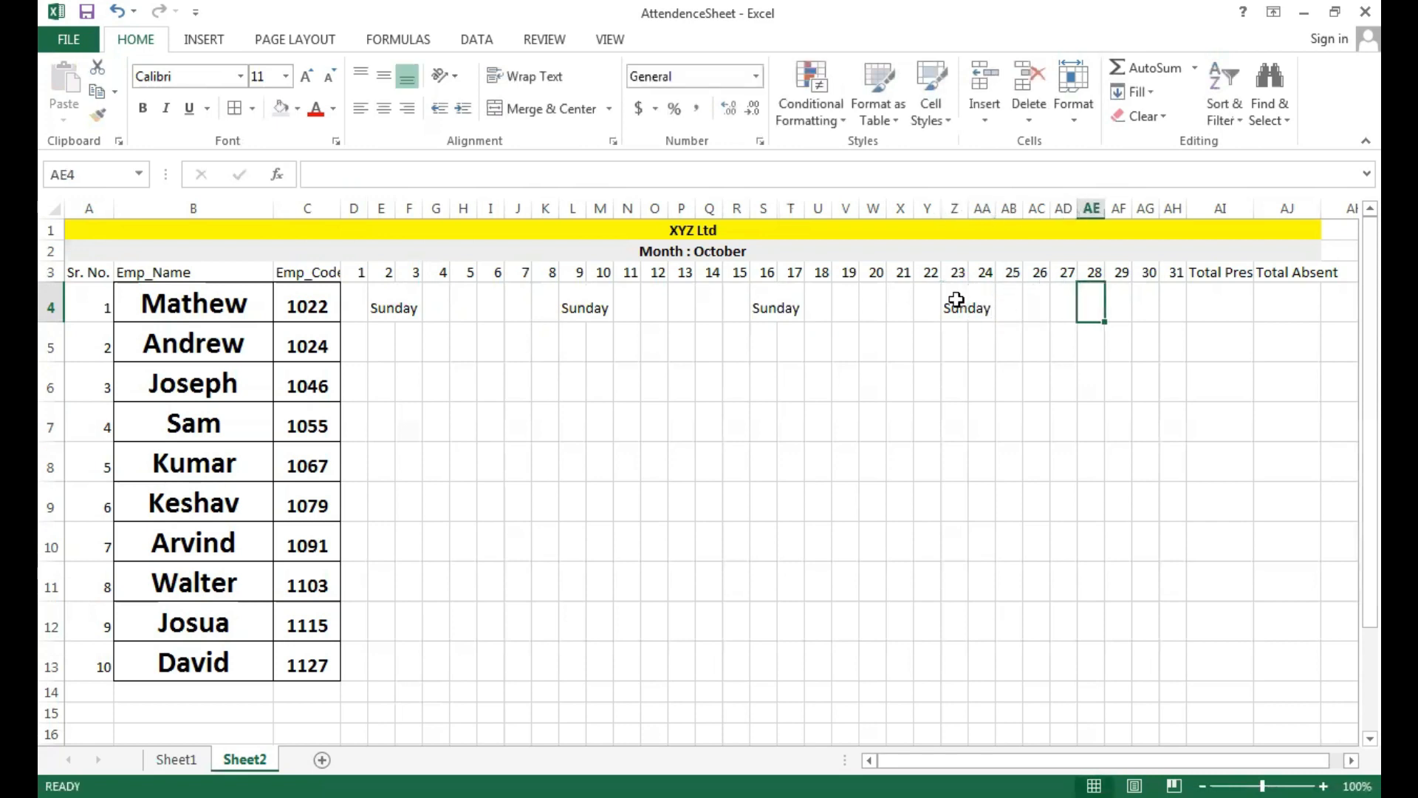
{"action": "type", "text": "Sunday"}
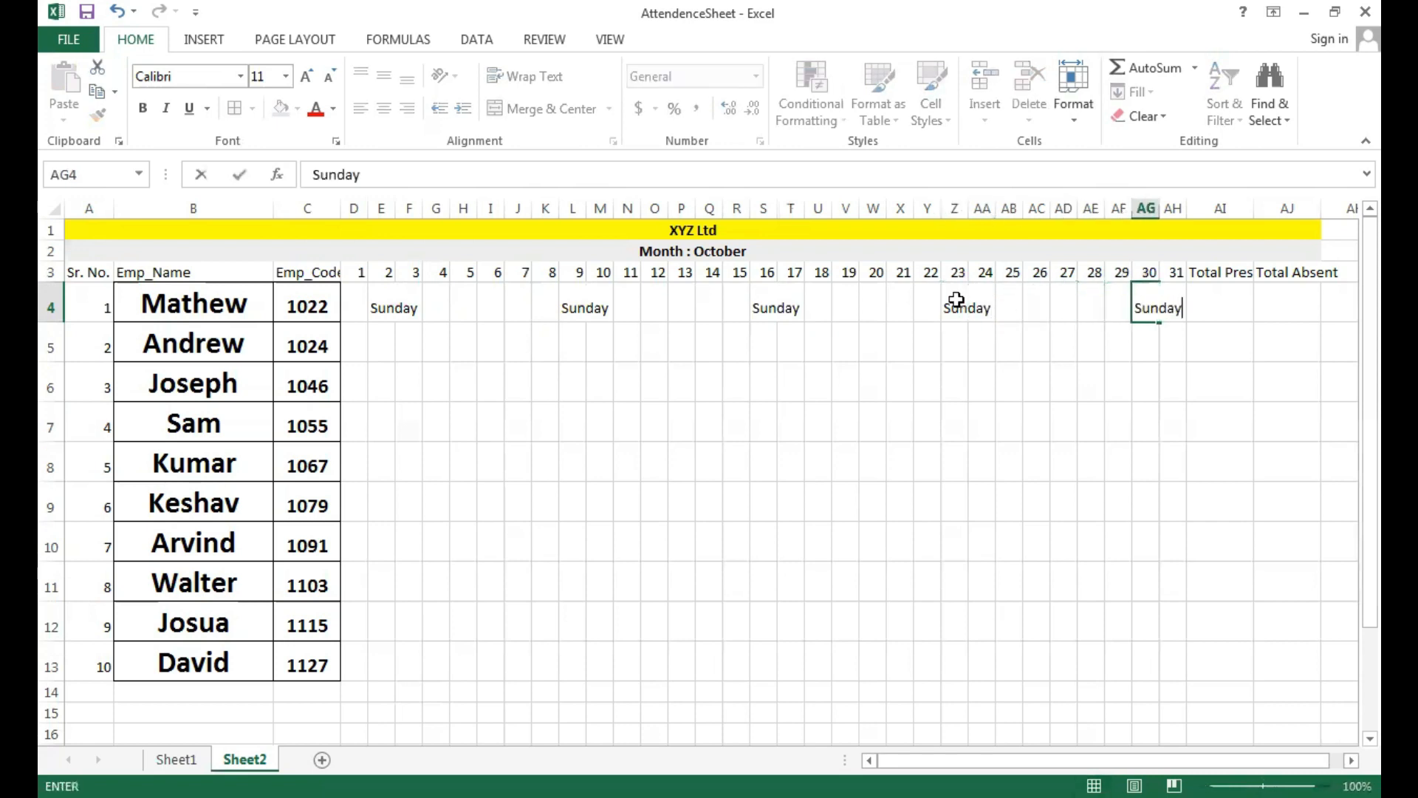
{"action": "left_click", "coordinate": [709, 432]}
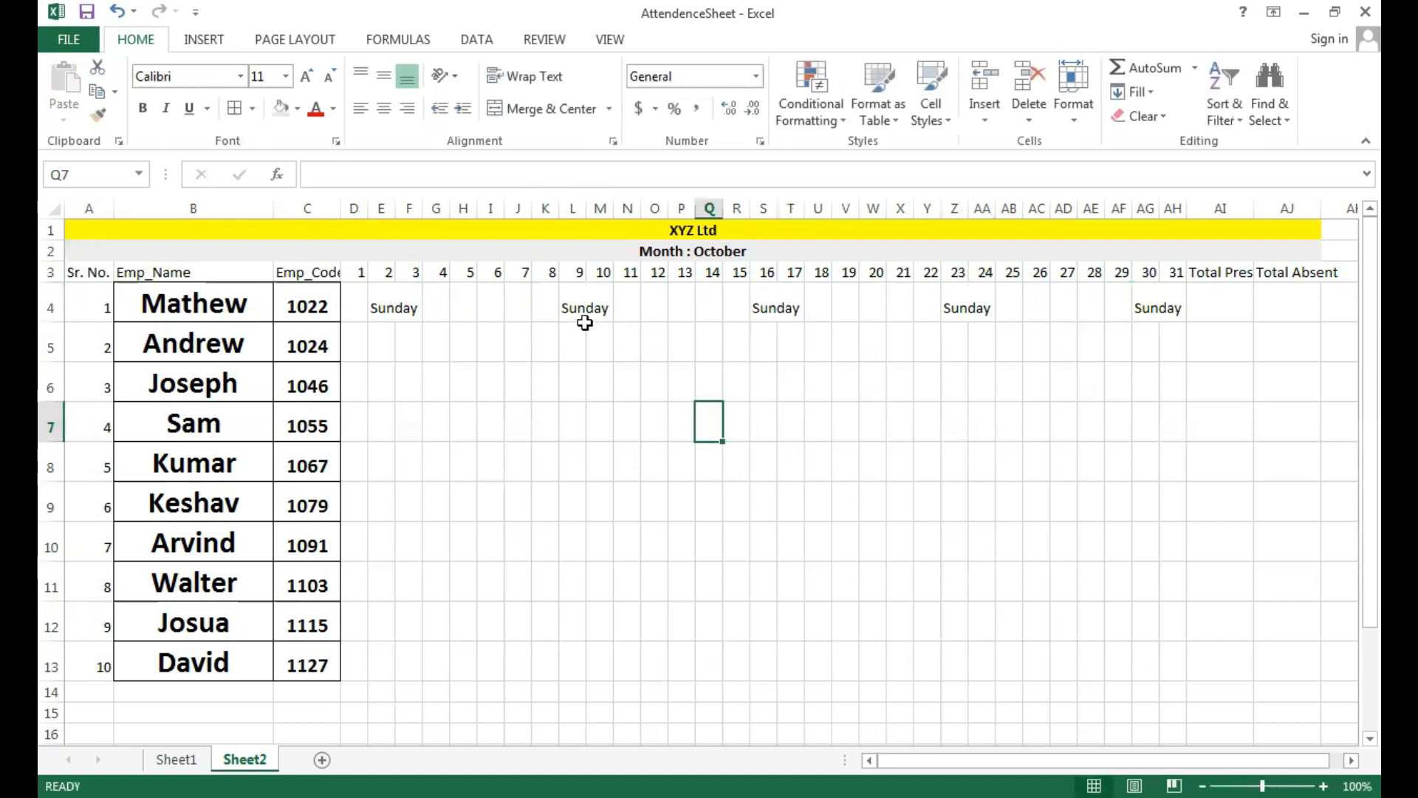
{"action": "left_click", "coordinate": [579, 299]}
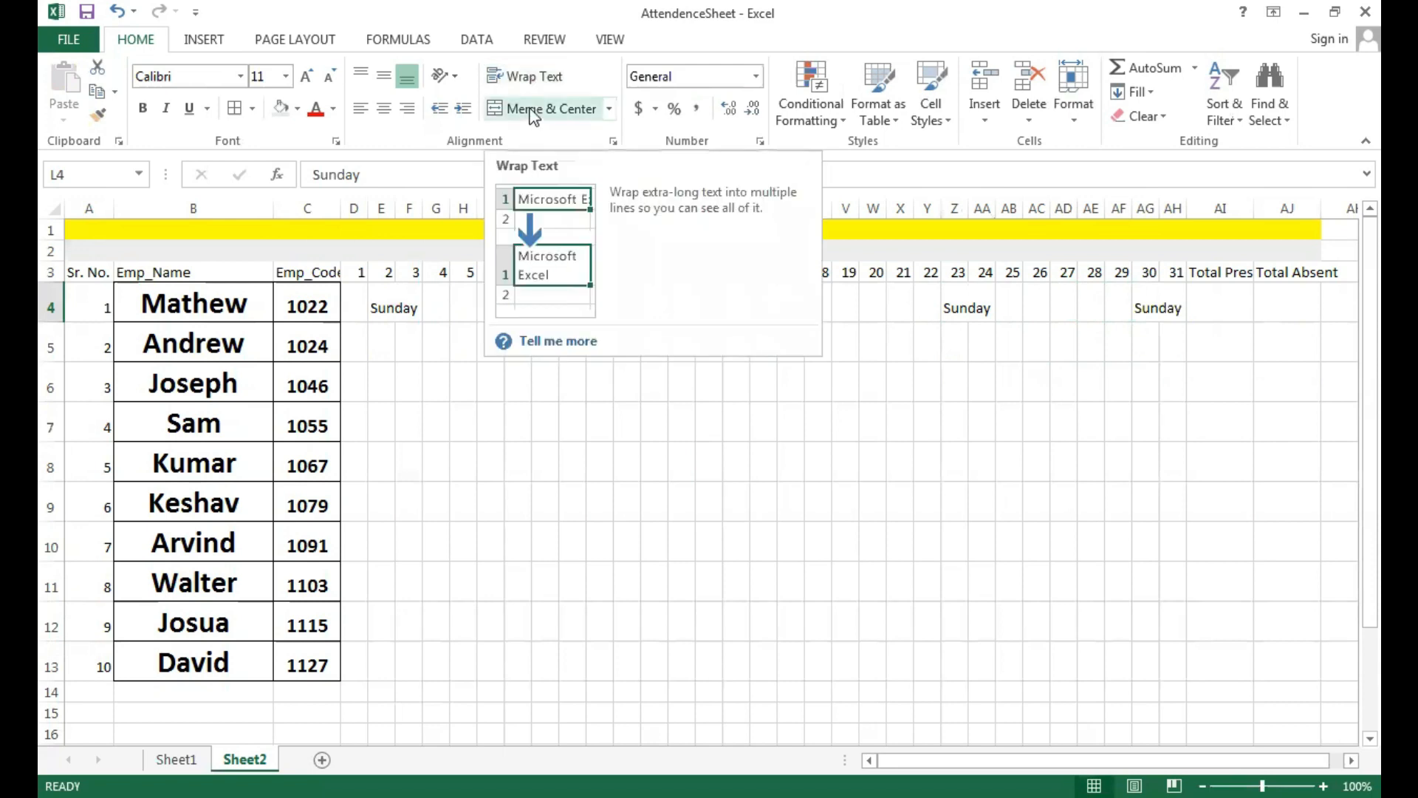
{"action": "left_click", "coordinate": [489, 506]}
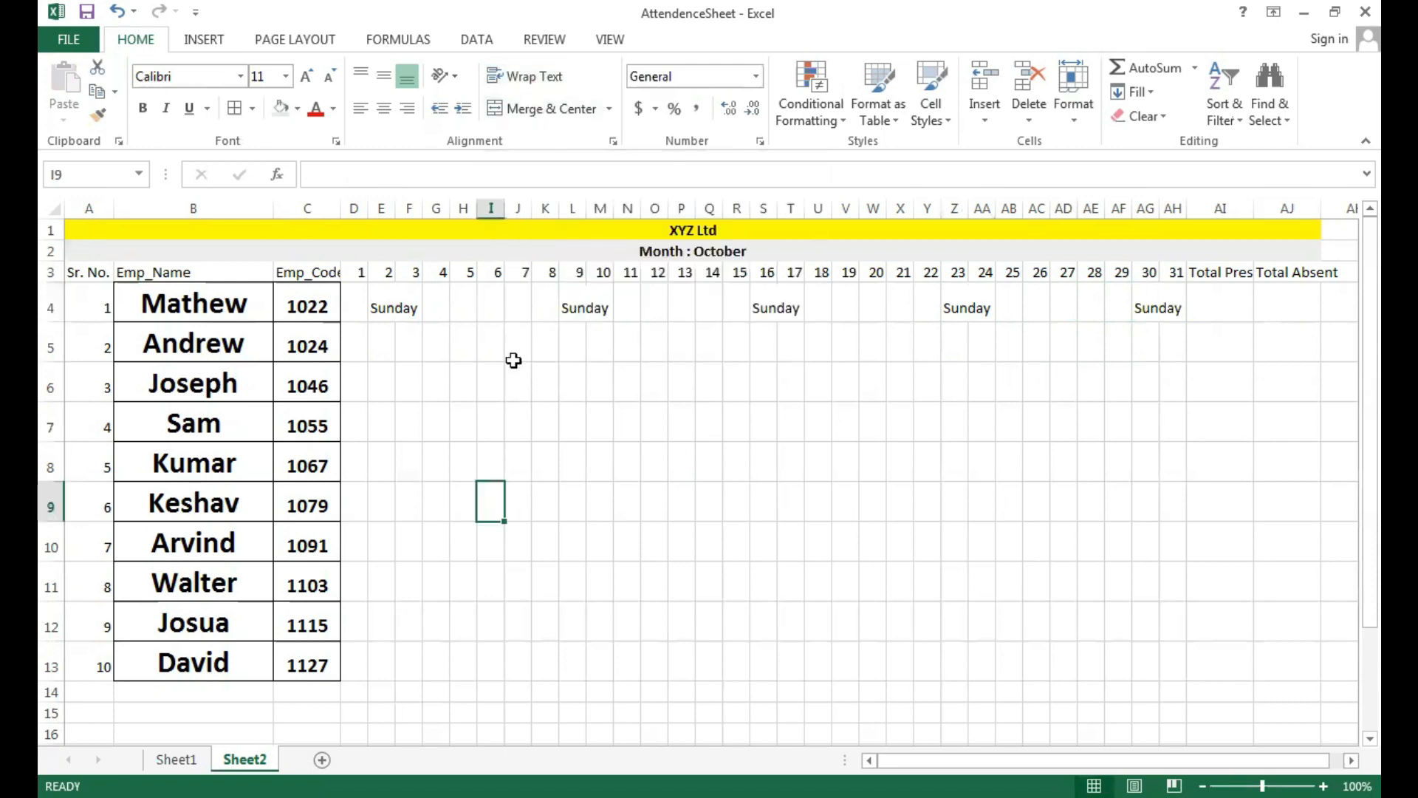
Apply All Borders to the whole attendance table, A1:AJ13.
{"action": "left_click_drag", "start_coordinate": [304, 232], "coordinate": [304, 636]}
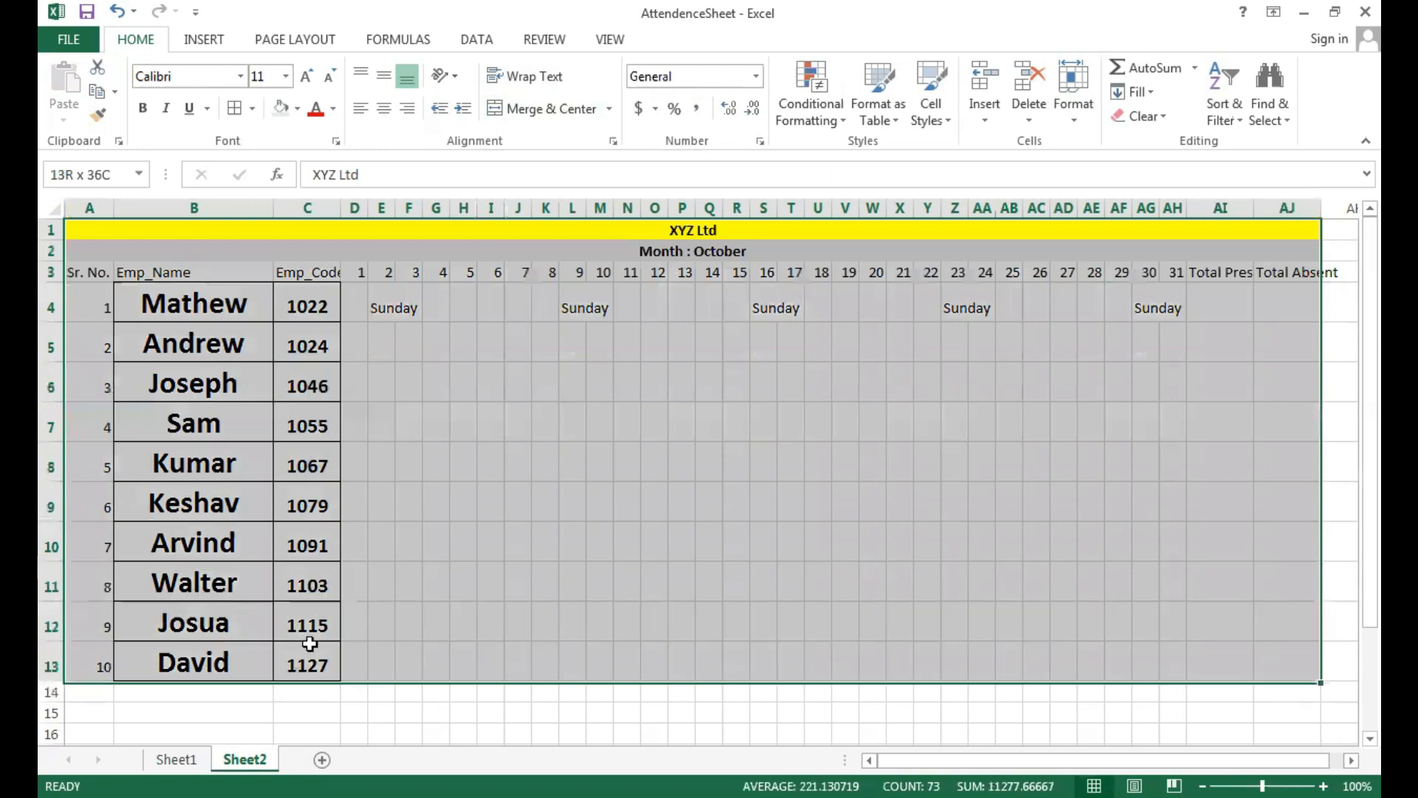
{"action": "left_click", "coordinate": [251, 109]}
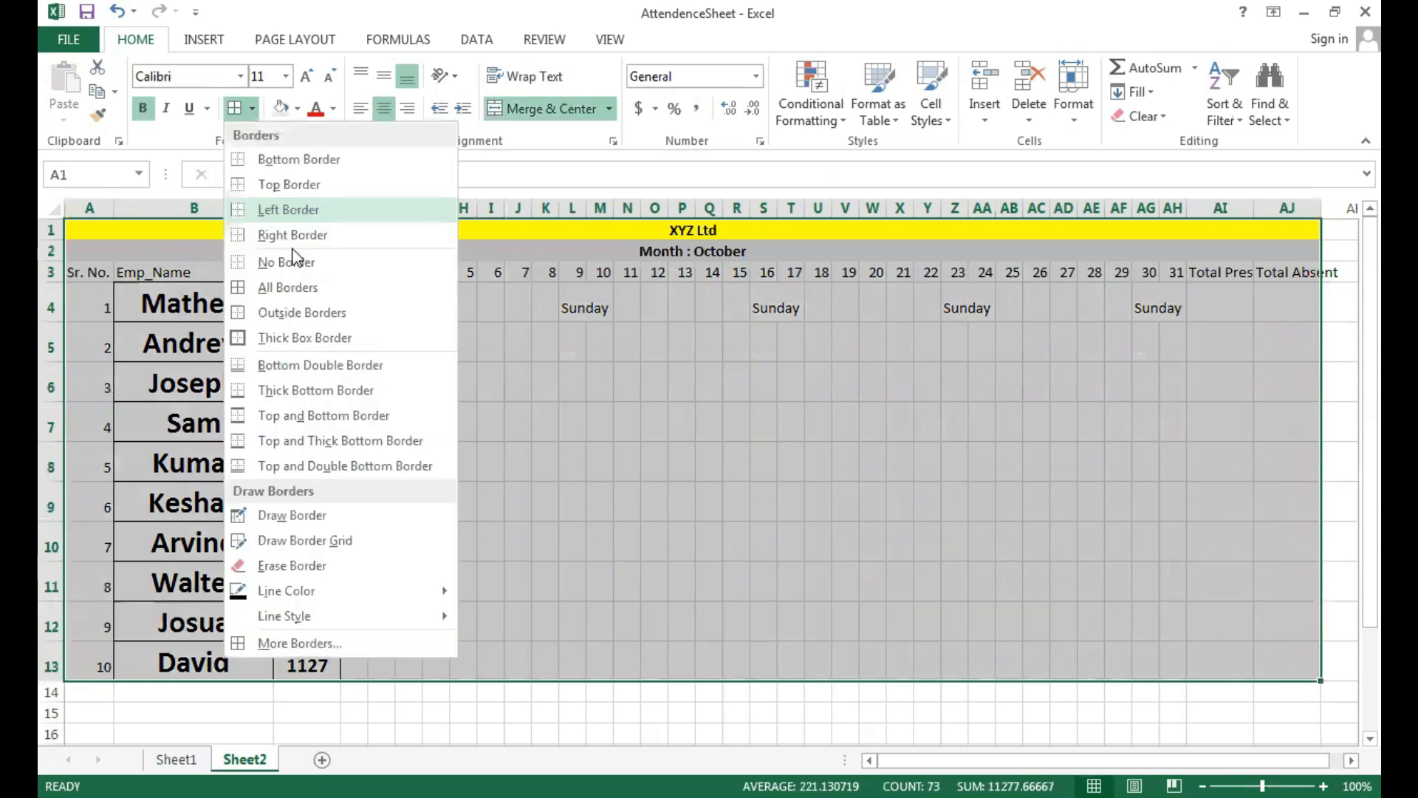
{"action": "left_click", "coordinate": [297, 290]}
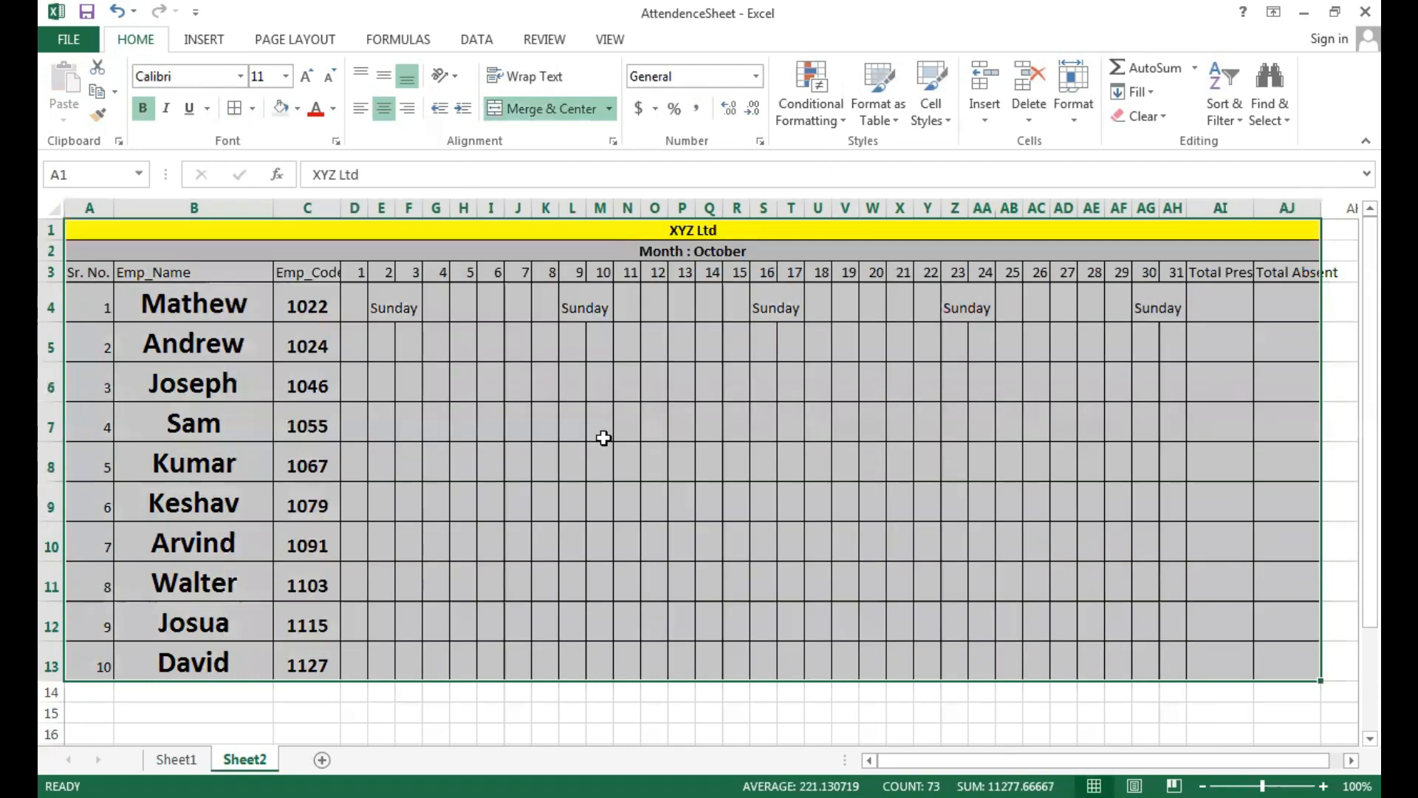
{"action": "left_click", "coordinate": [603, 437]}
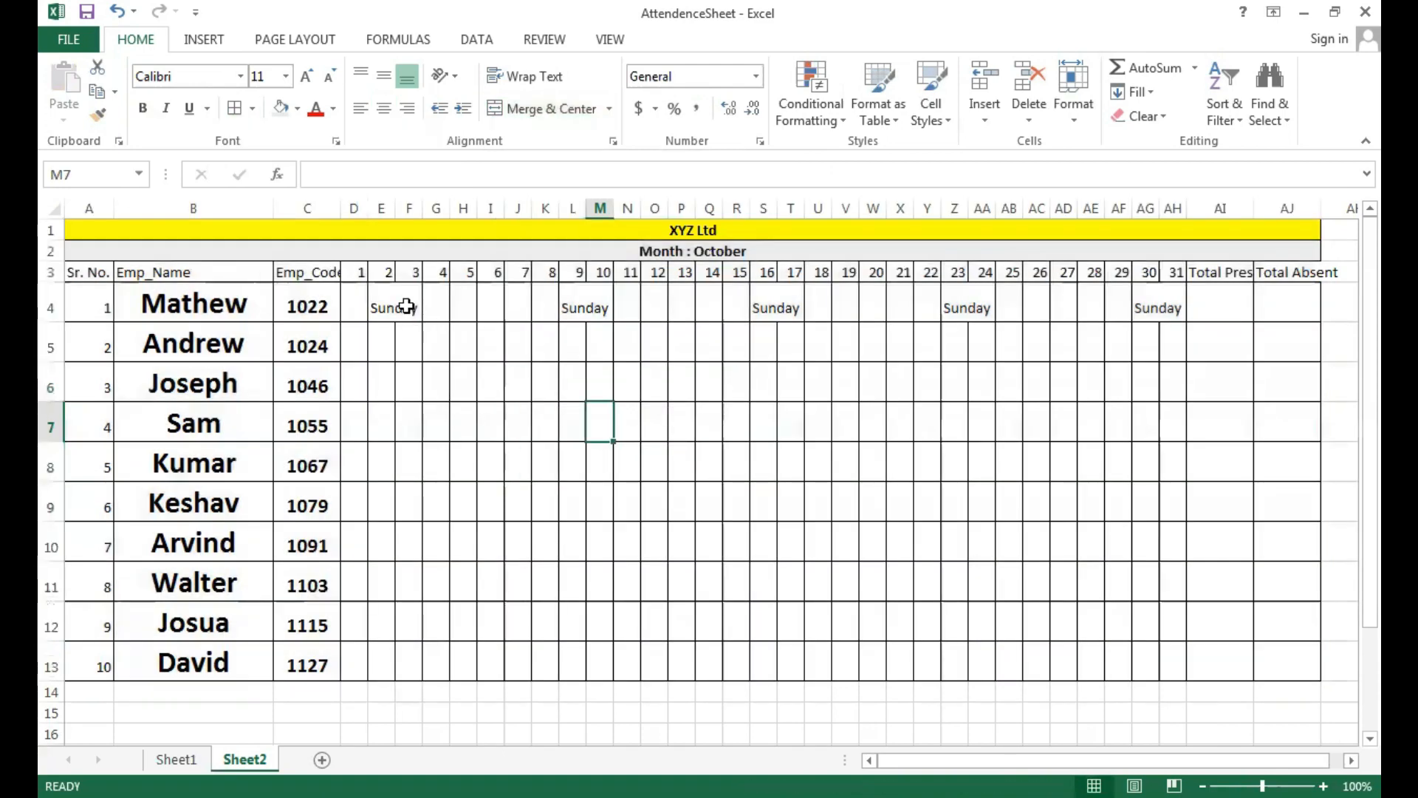
Compare the table with the example on Sheet1 and undo the borders added to A1:AJ13.
{"action": "left_click", "coordinate": [385, 299]}
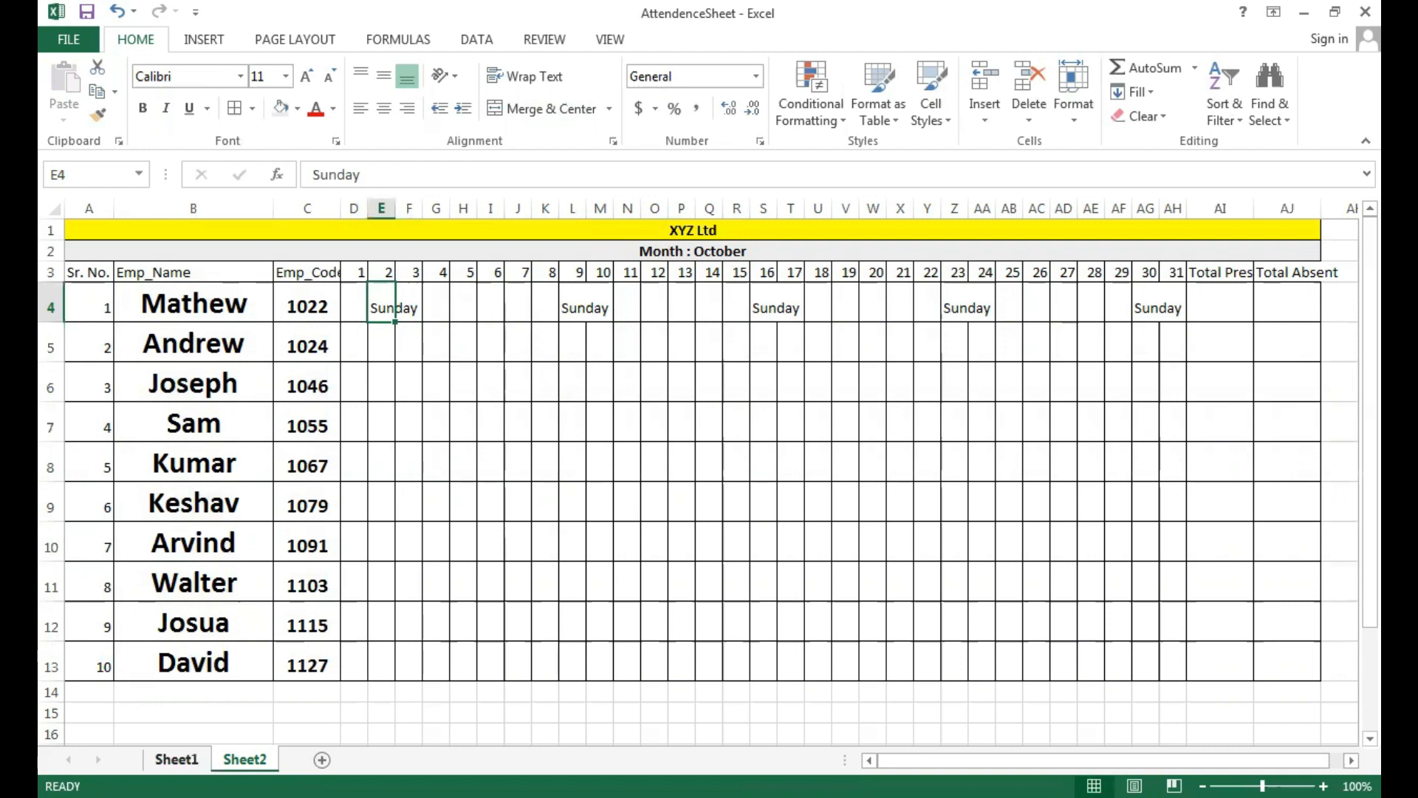
{"action": "left_click", "coordinate": [177, 759]}
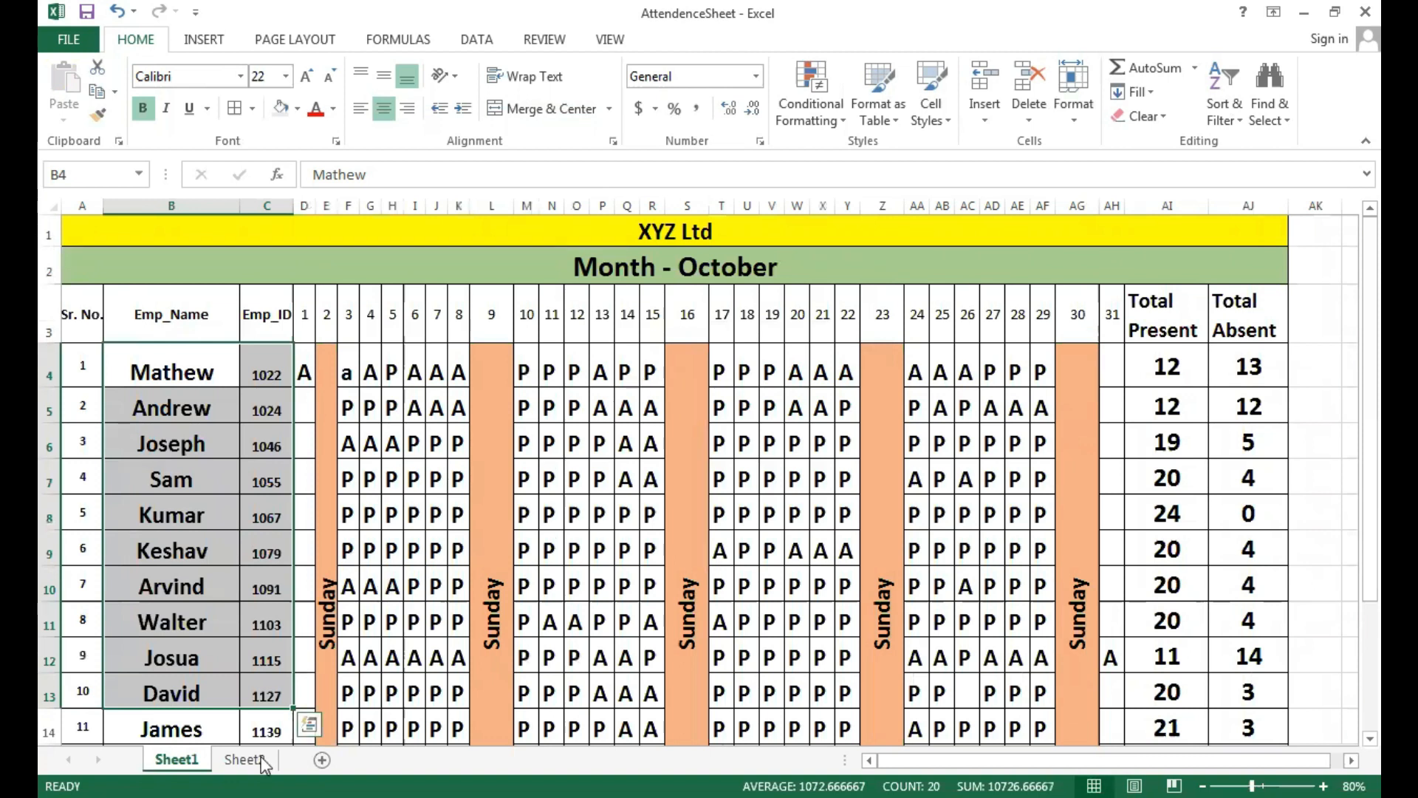
{"action": "left_click", "coordinate": [244, 759]}
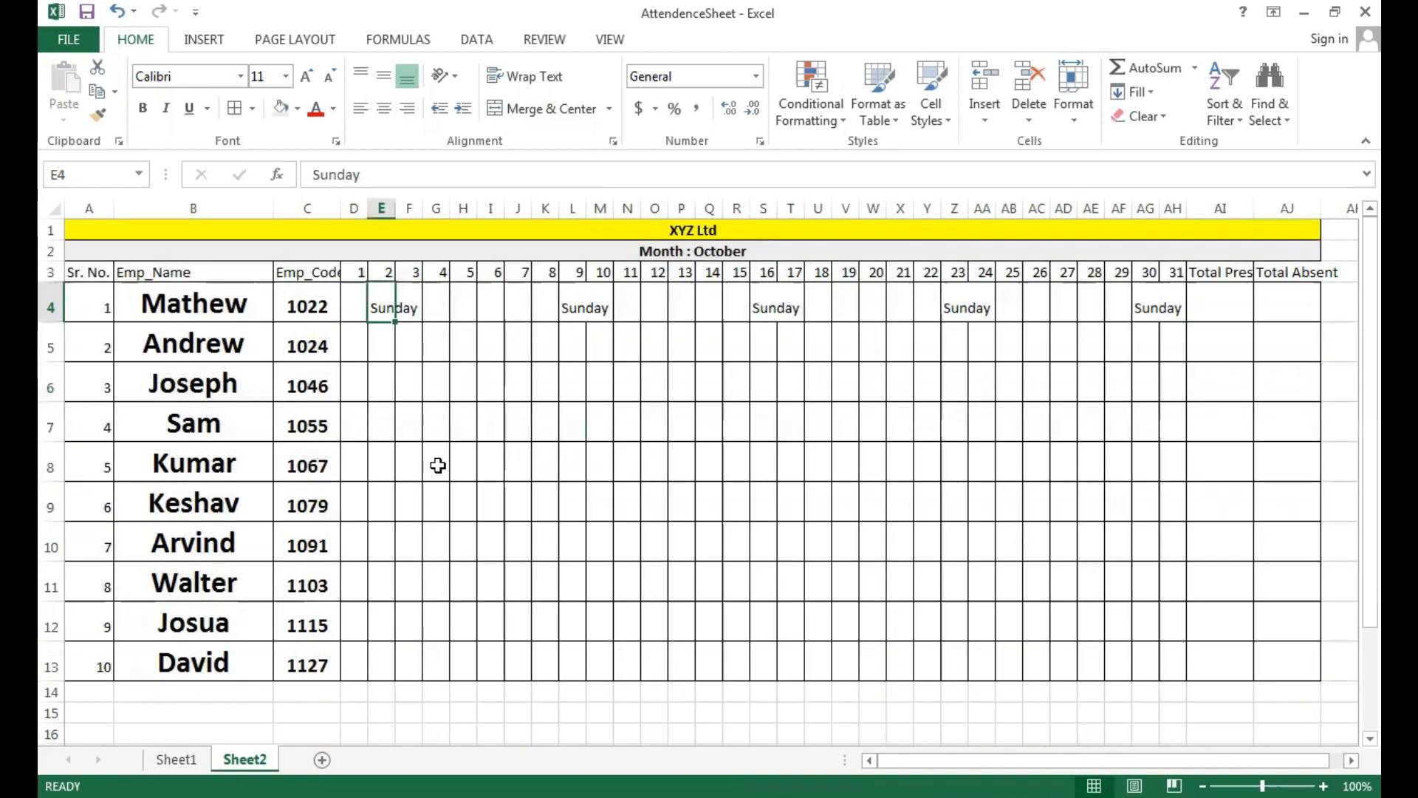
{"action": "left_click", "coordinate": [1197, 314]}
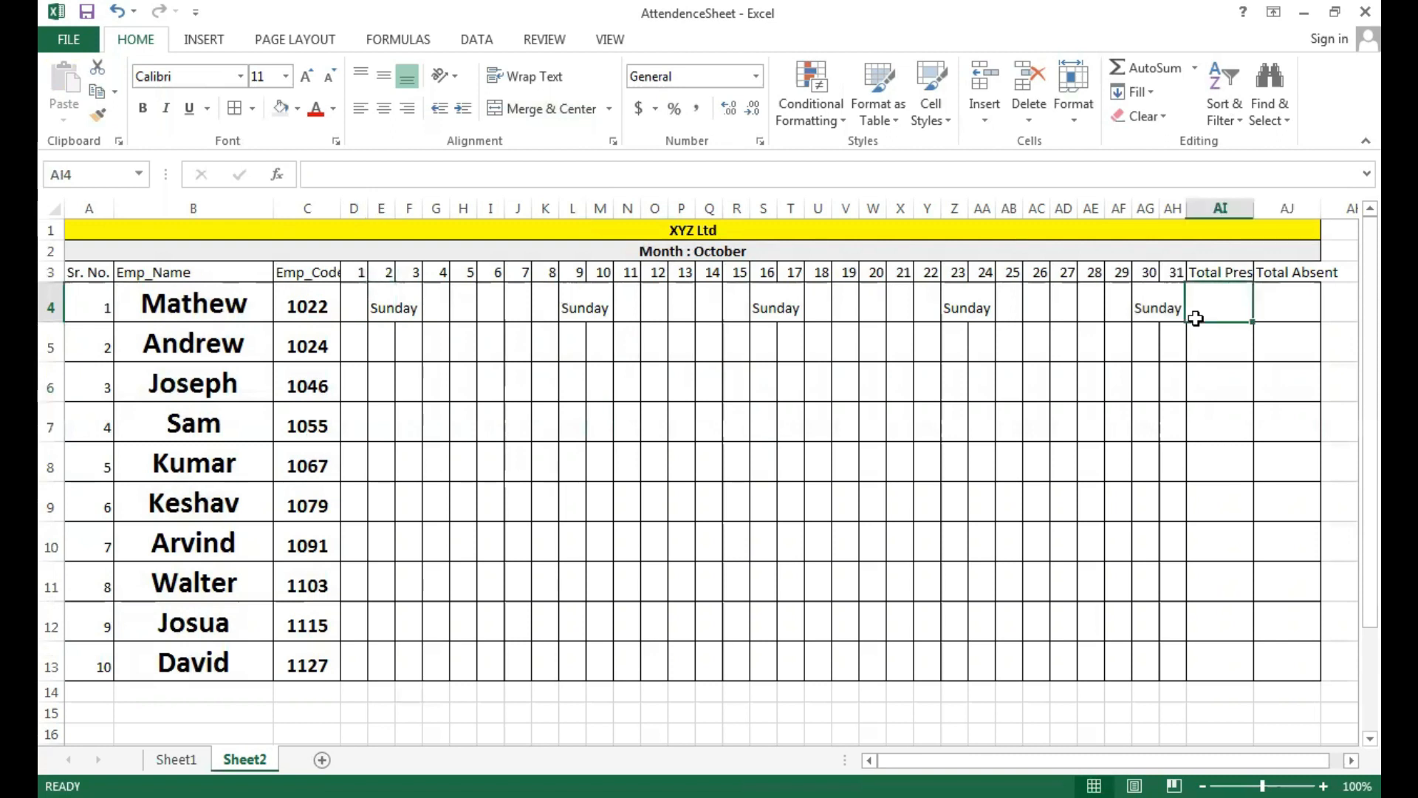
{"action": "left_click", "coordinate": [357, 308]}
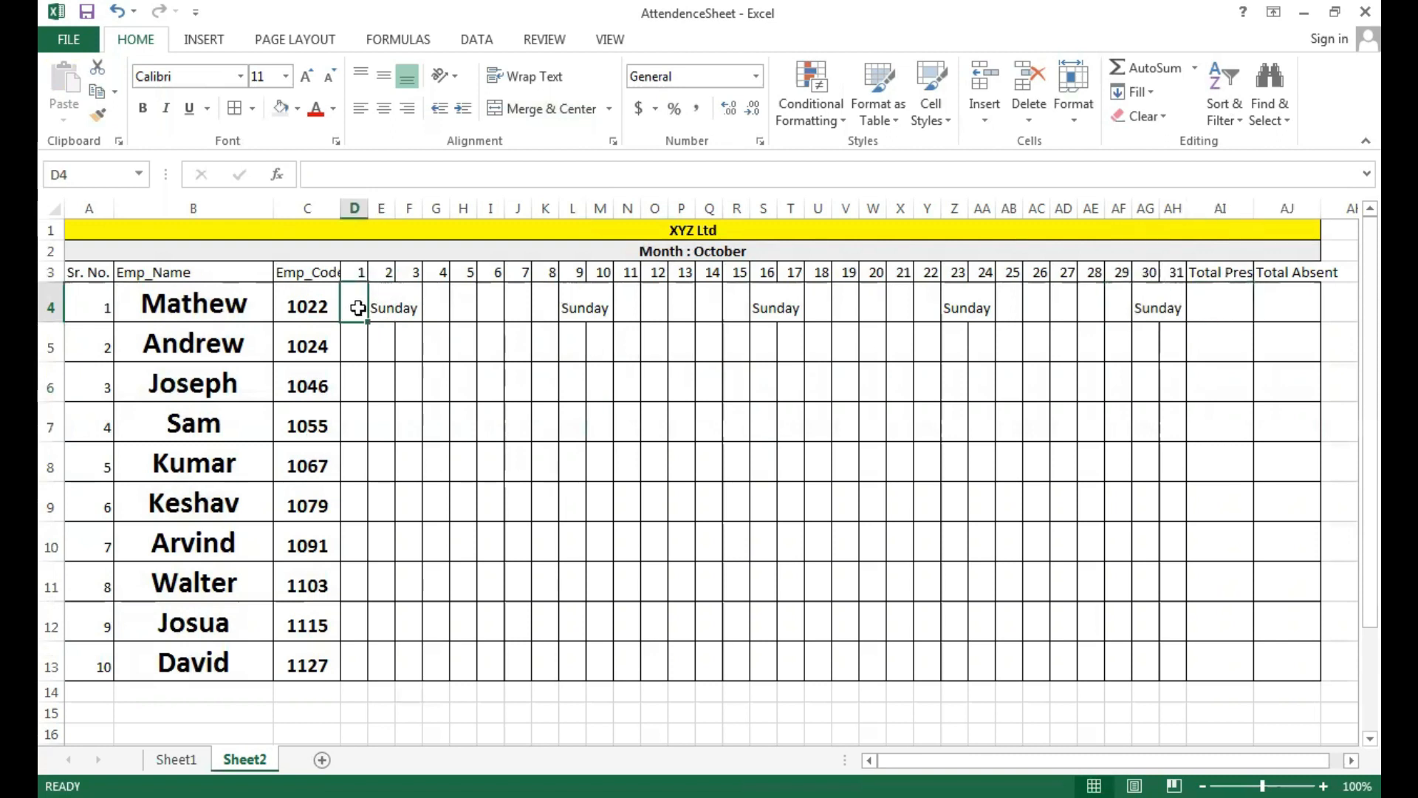
{"action": "key", "text": "ctrl+z"}
Examine the Total Present and Total Absent formulas in AI4 and AJ4 on Sheet1 and return to Sheet2.
{"action": "left_click", "coordinate": [1222, 305]}
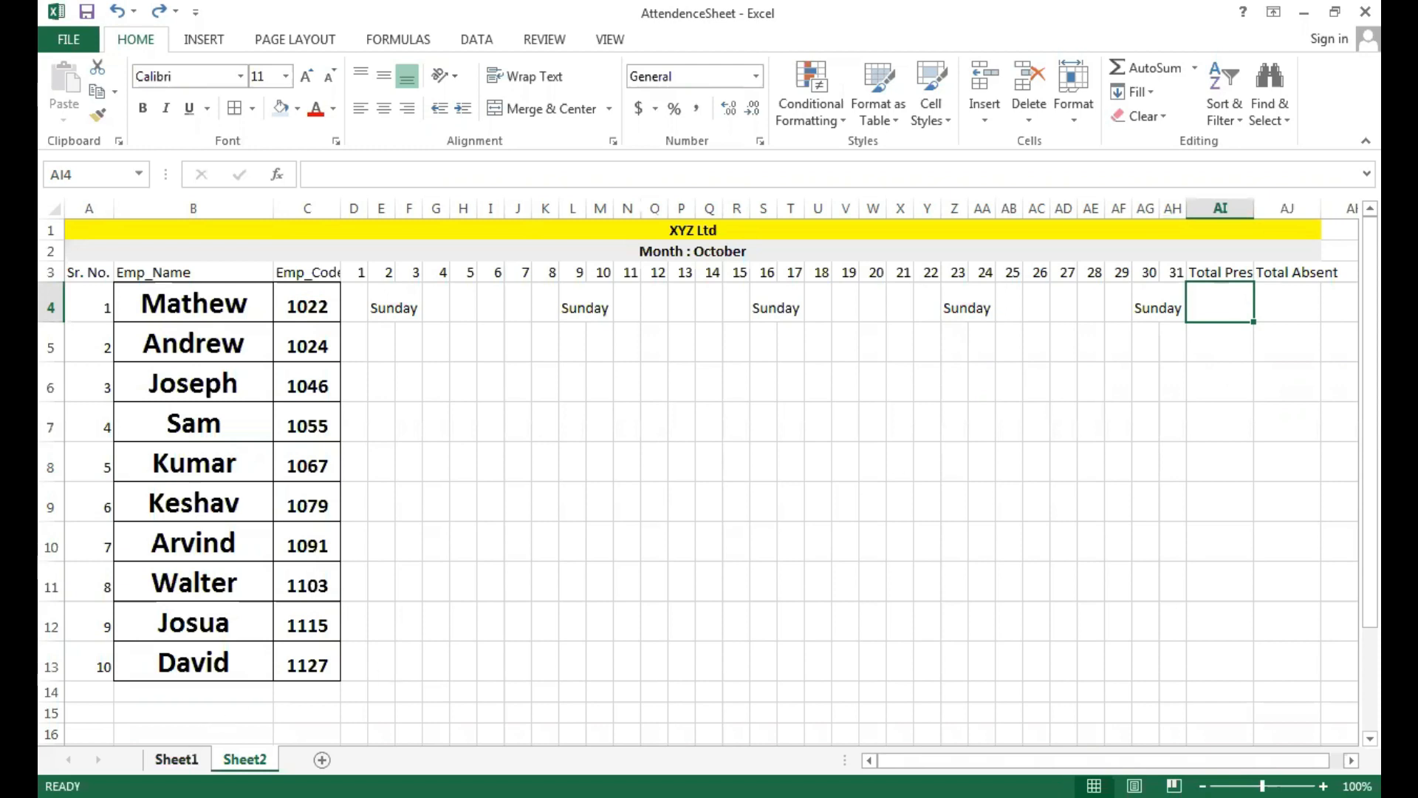
{"action": "left_click", "coordinate": [176, 759]}
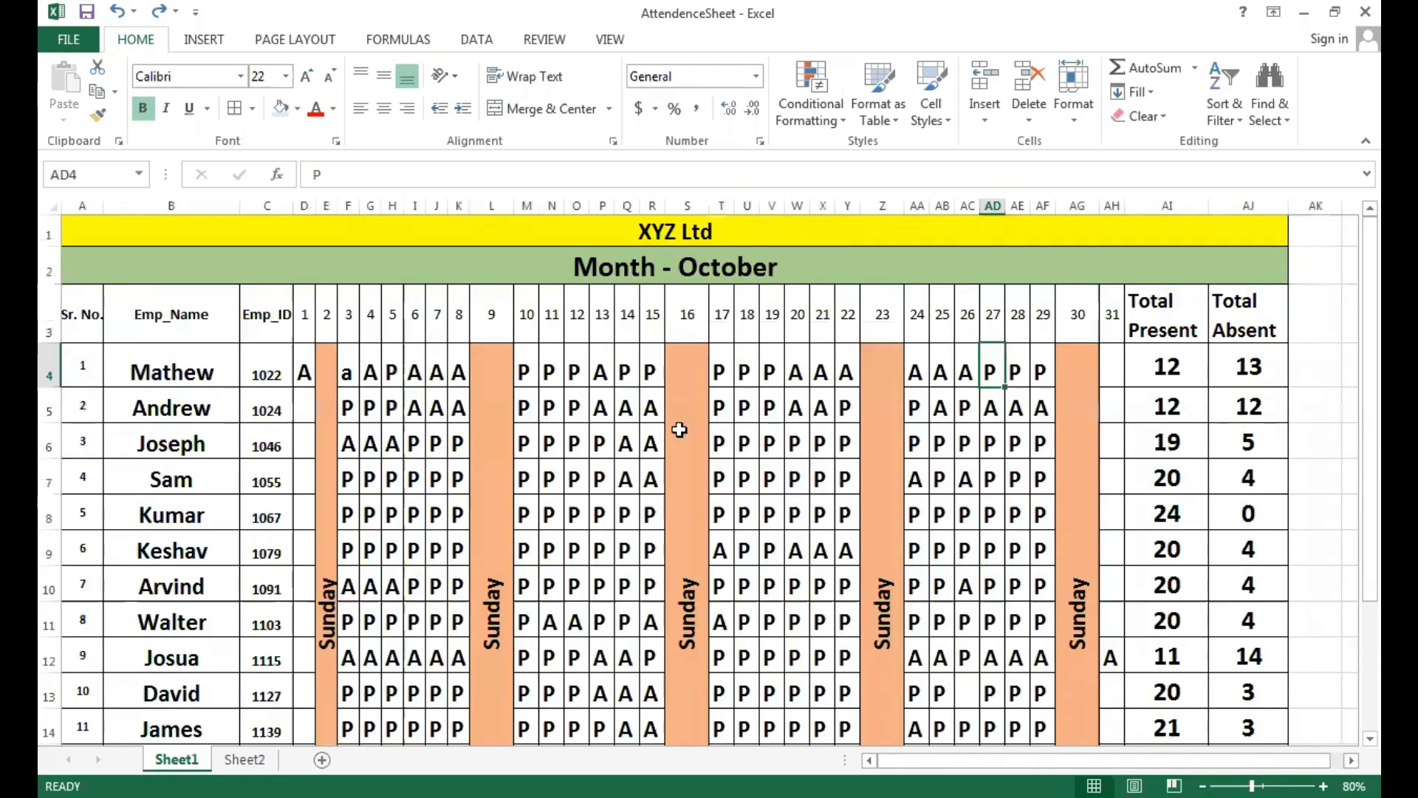
{"action": "left_click", "coordinate": [1174, 375]}
{"action": "left_click", "coordinate": [1246, 373]}
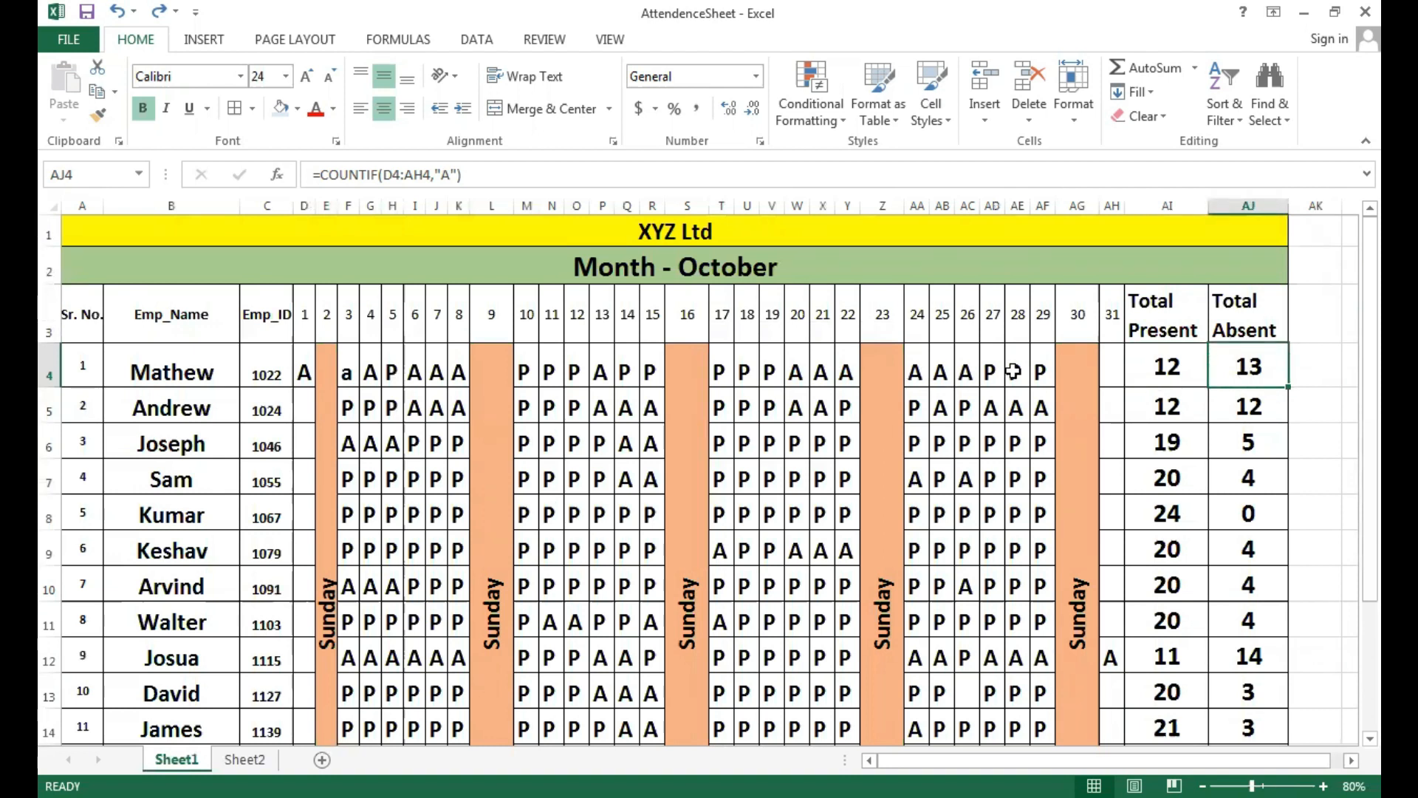
{"action": "left_click", "coordinate": [247, 758]}
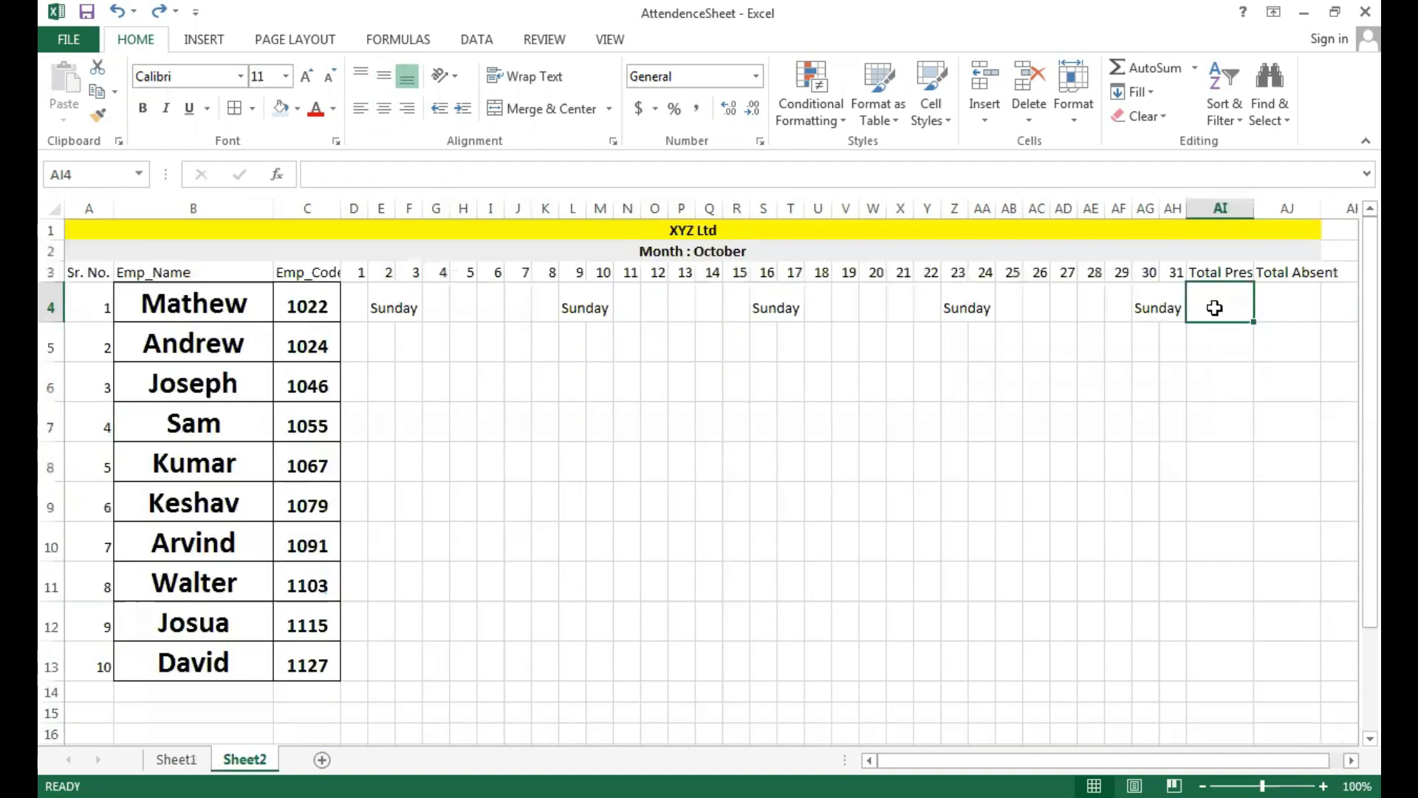
{"action": "left_click", "coordinate": [1278, 304]}
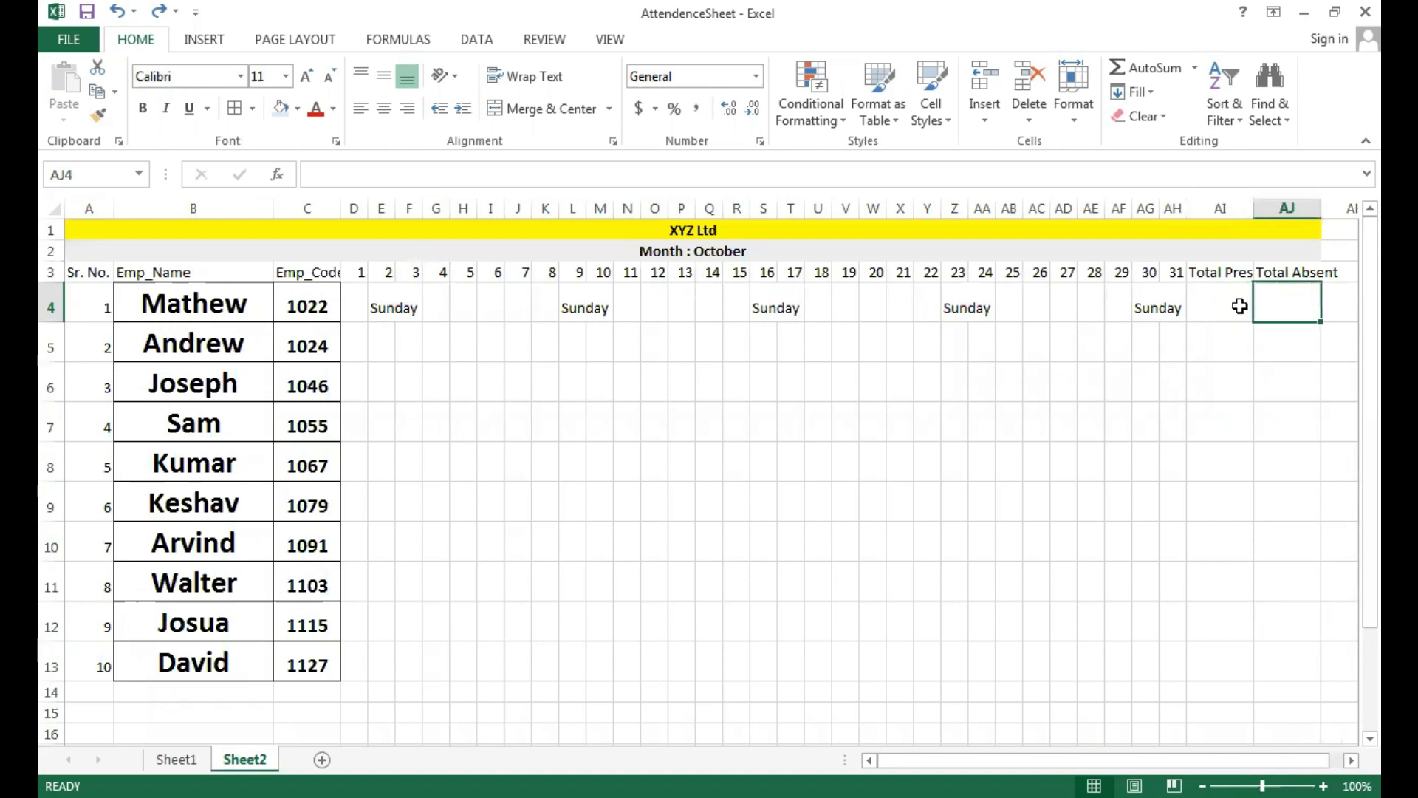
Enter the Total Present formula =COUNTIF(D4:AH4,"P") in AI4.
{"action": "left_click", "coordinate": [1227, 306]}
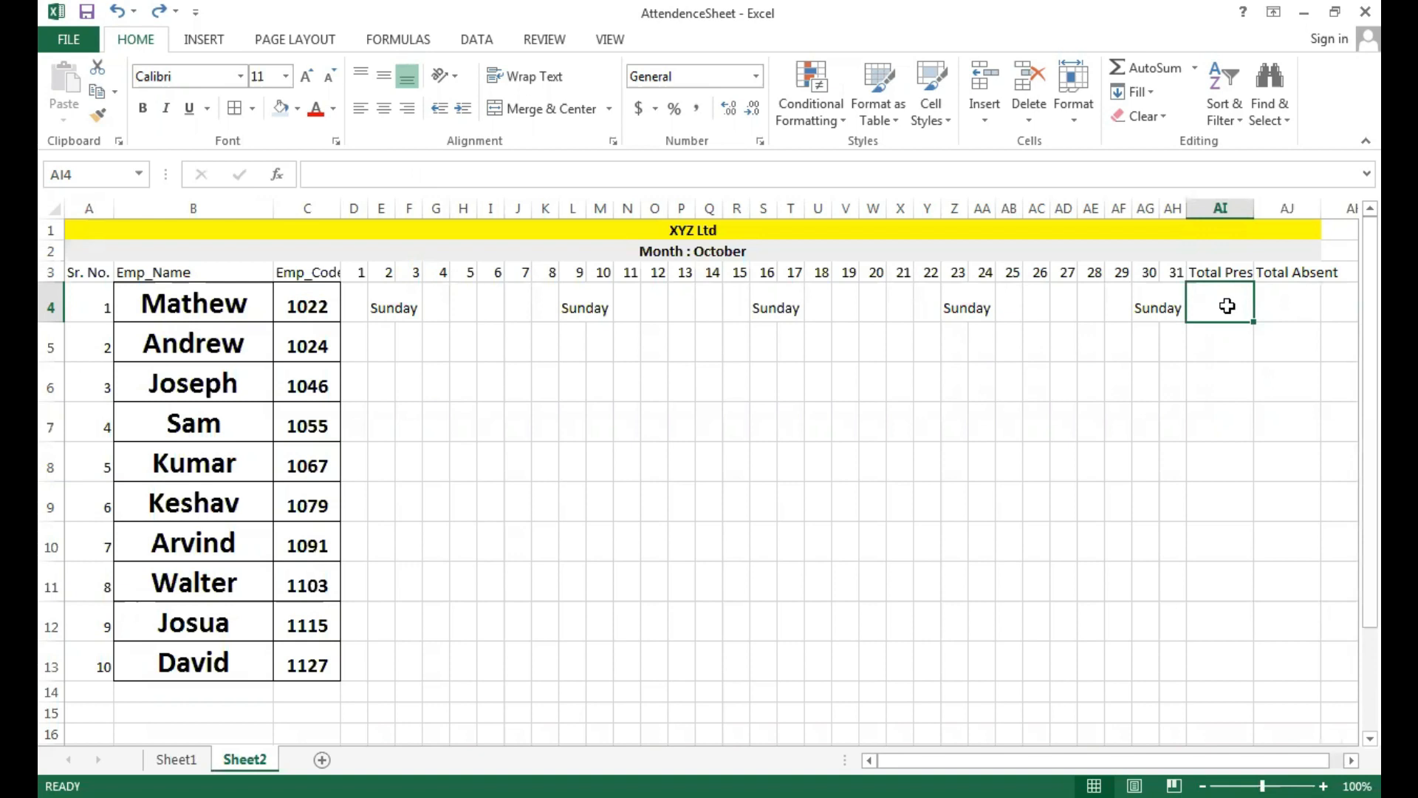
{"action": "type", "text": "="}
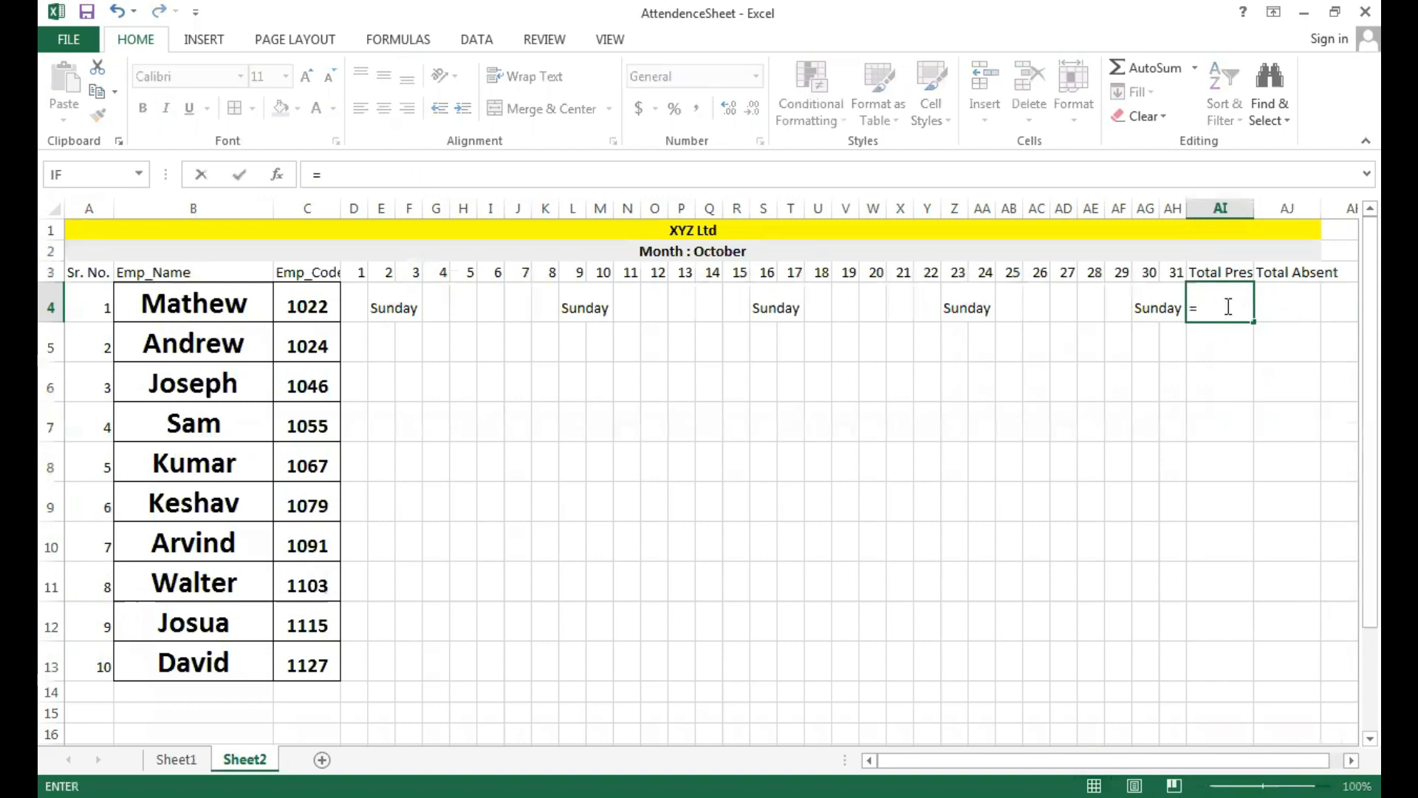
{"action": "type", "text": "COUNTIF"}
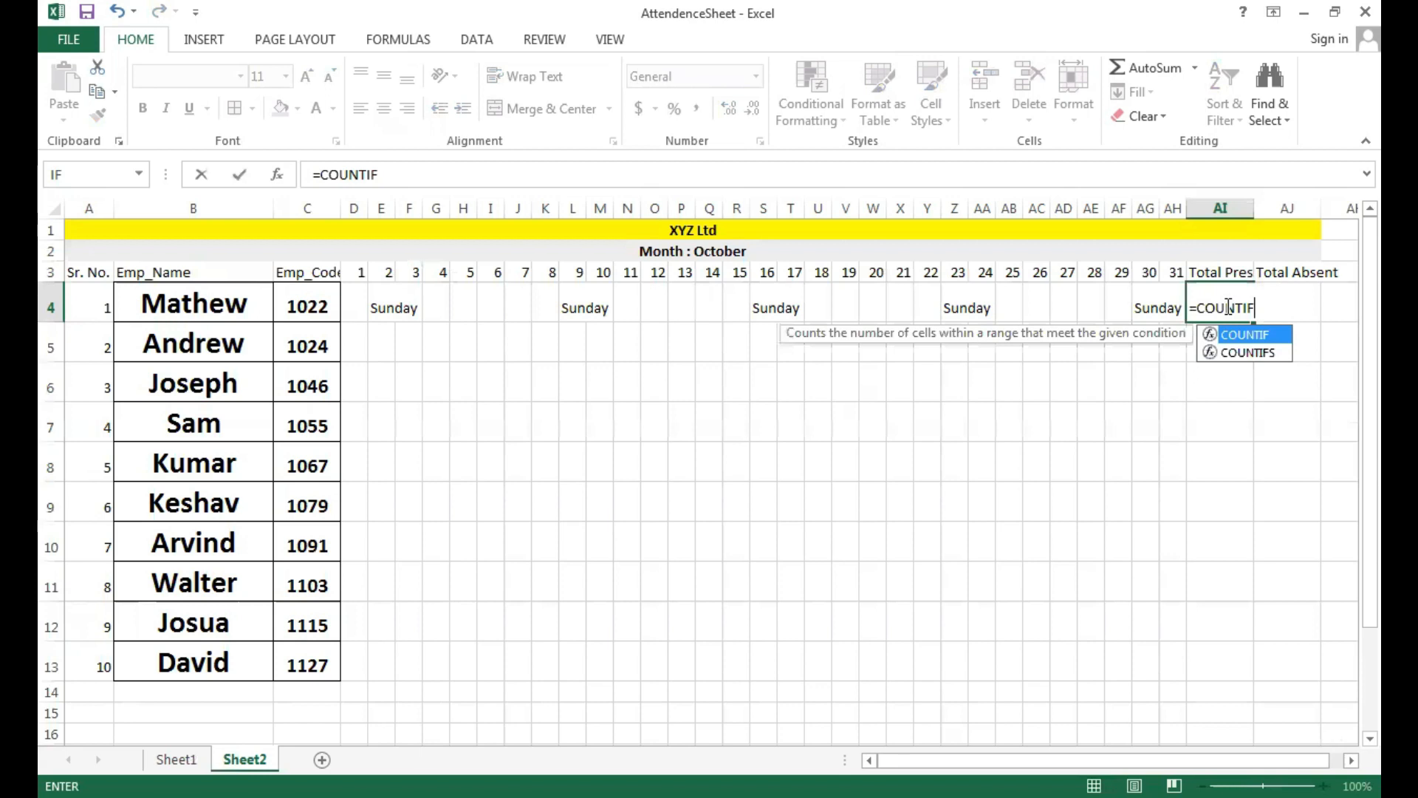
{"action": "type", "text": "("}
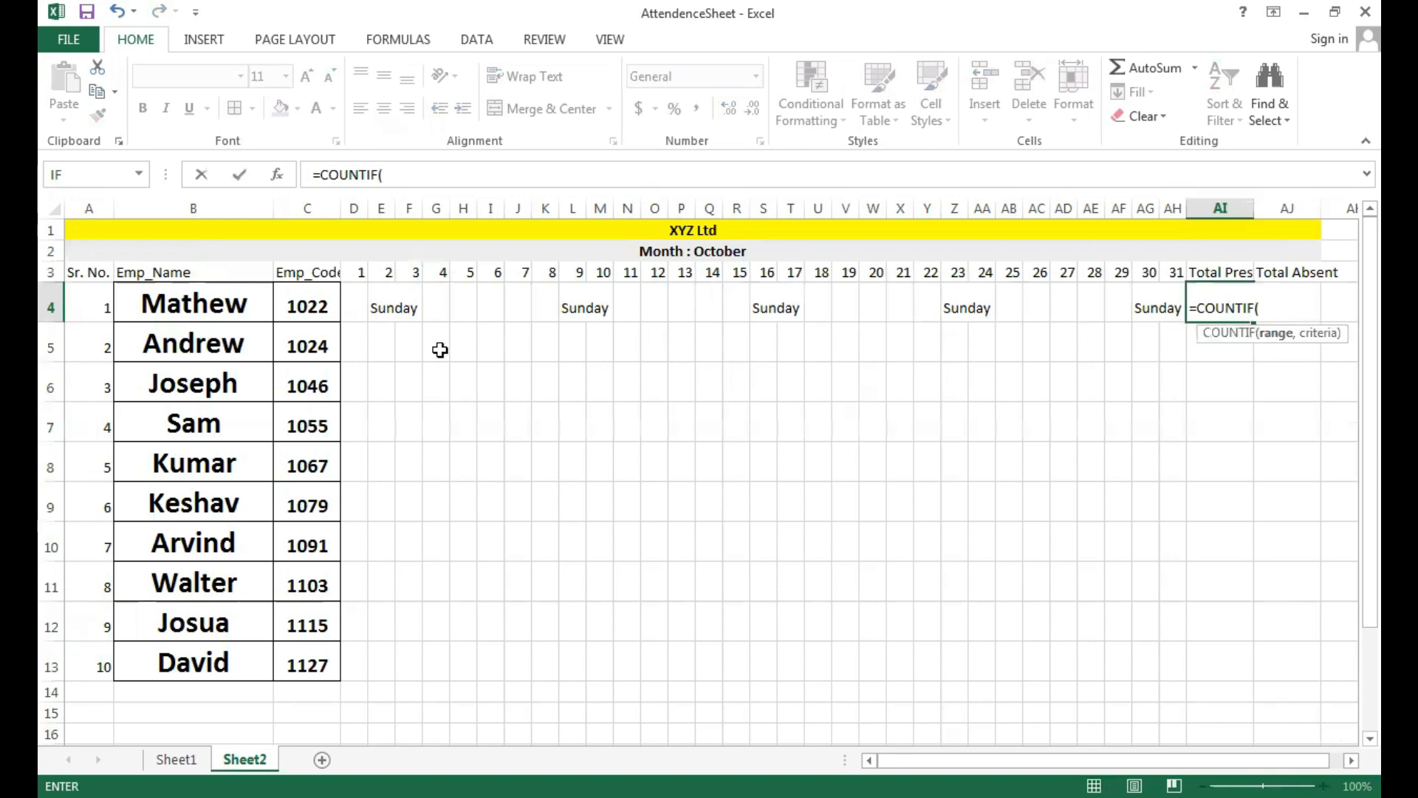
{"action": "left_click", "coordinate": [354, 308]}
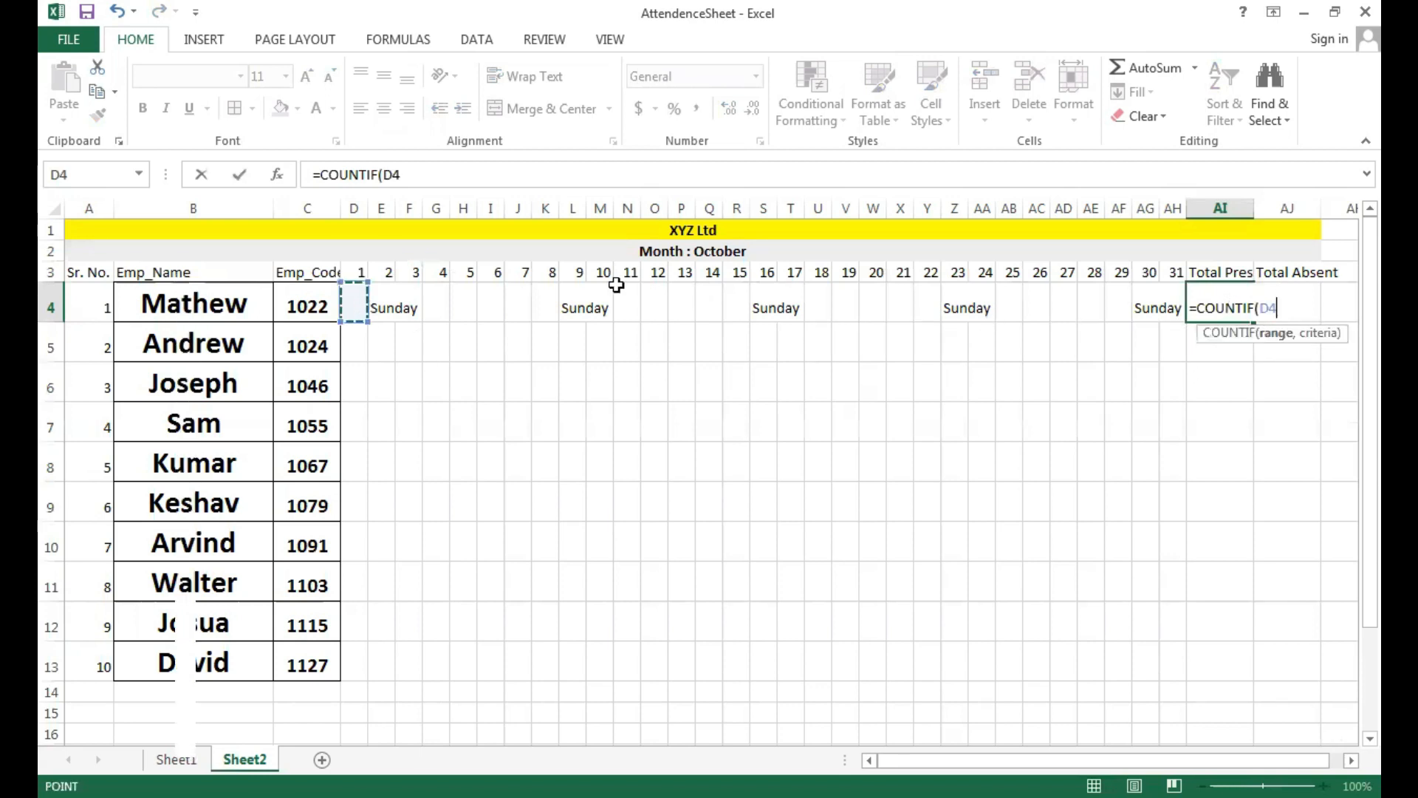
{"action": "left_click", "coordinate": [1148, 305], "text": "shift"}
{"action": "left_click_drag", "start_coordinate": [1171, 305], "coordinate": [1172, 307]}
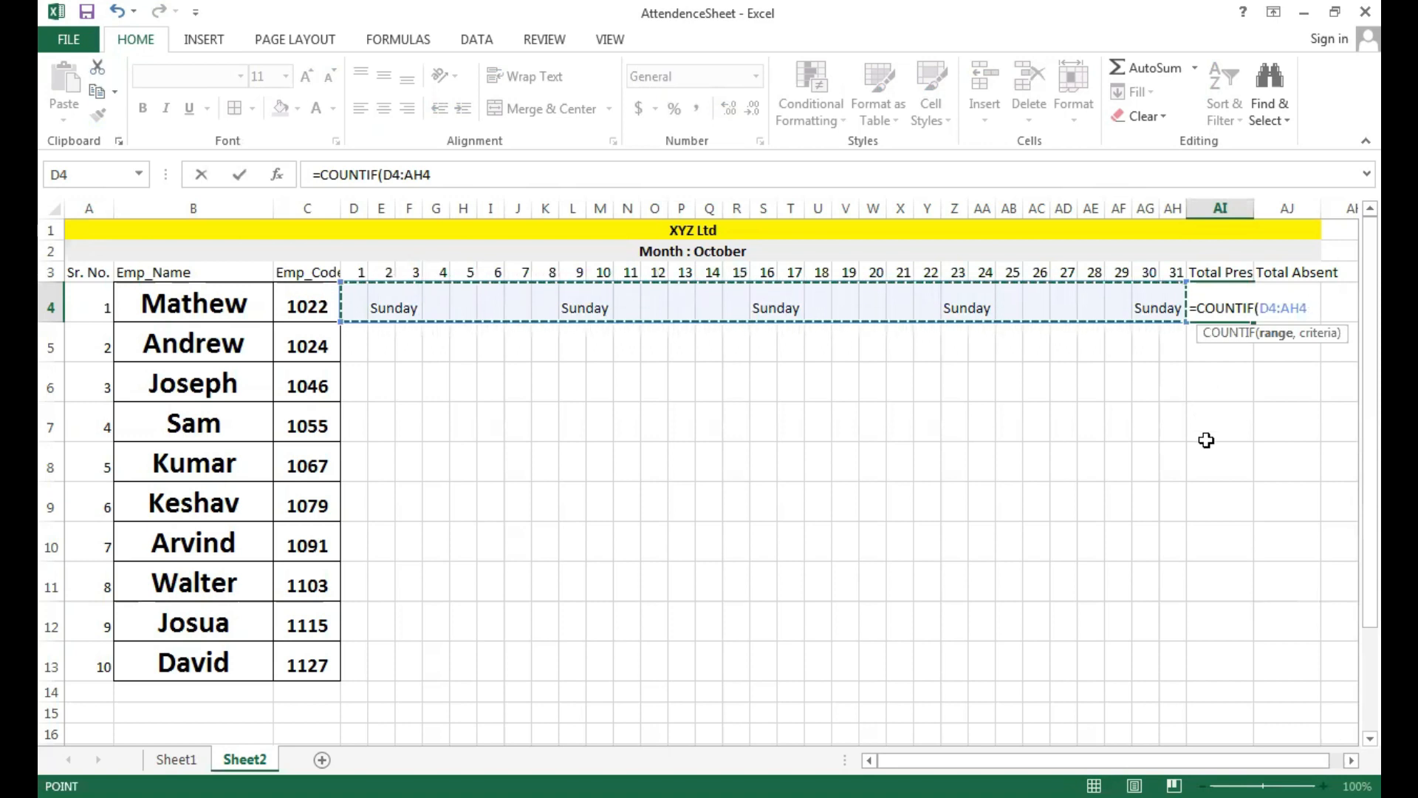
{"action": "type", "text": ","}
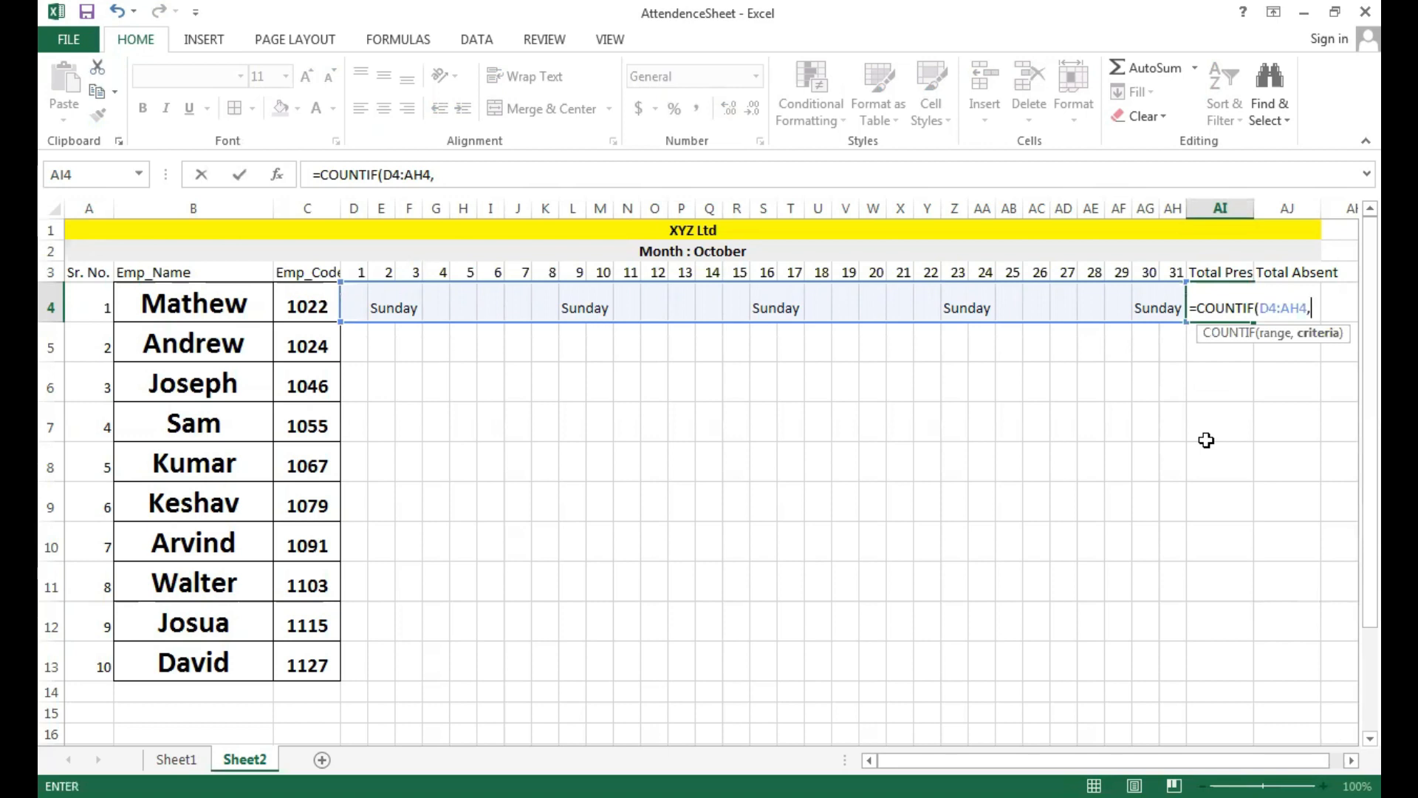
{"action": "type", "text": "\"p"}
{"action": "key", "text": "BackSpace"}
{"action": "type", "text": "P\")"}
{"action": "key", "text": "Return"}
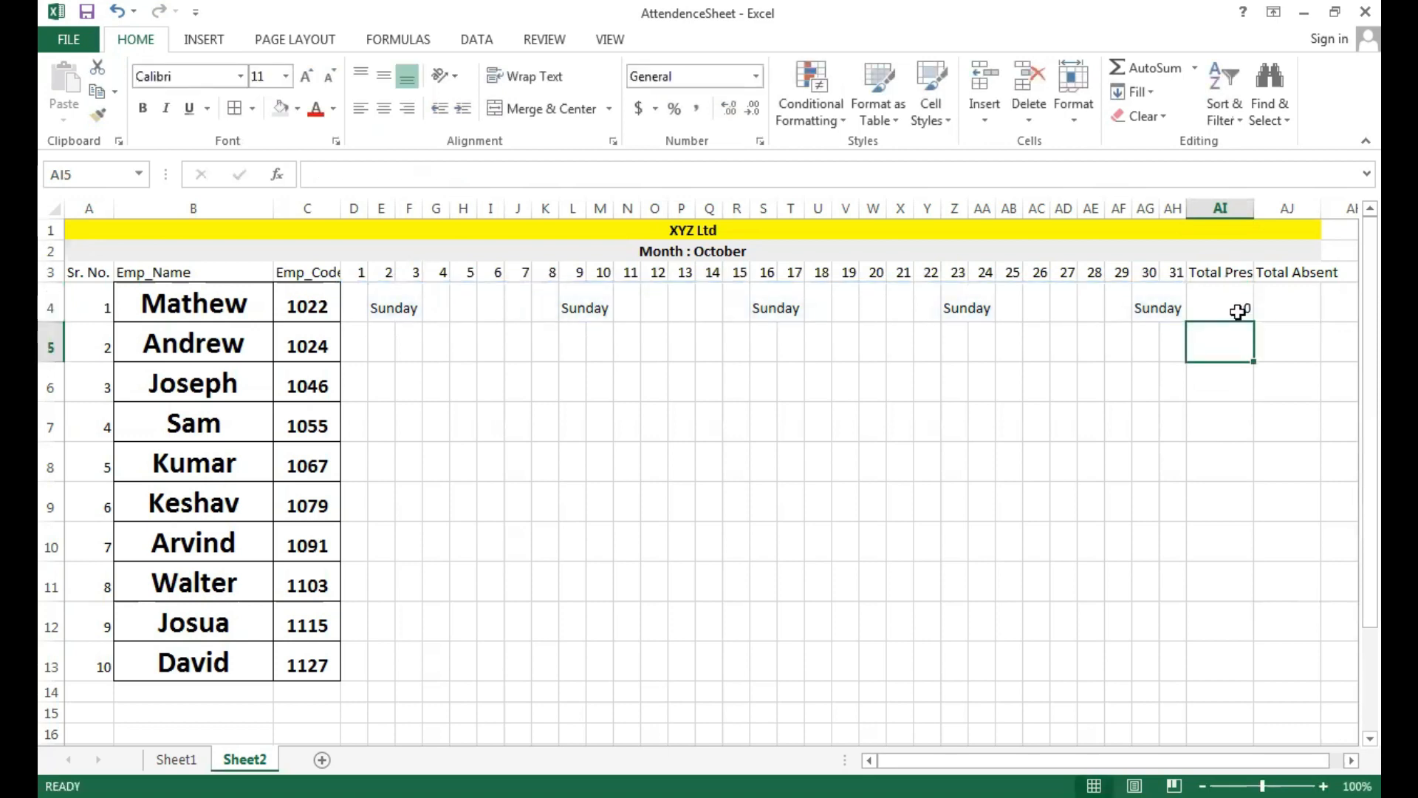
Enter the Total Absent formula =COUNTIF(D4:AH4,"A") in AJ4.
{"action": "left_click", "coordinate": [1288, 302]}
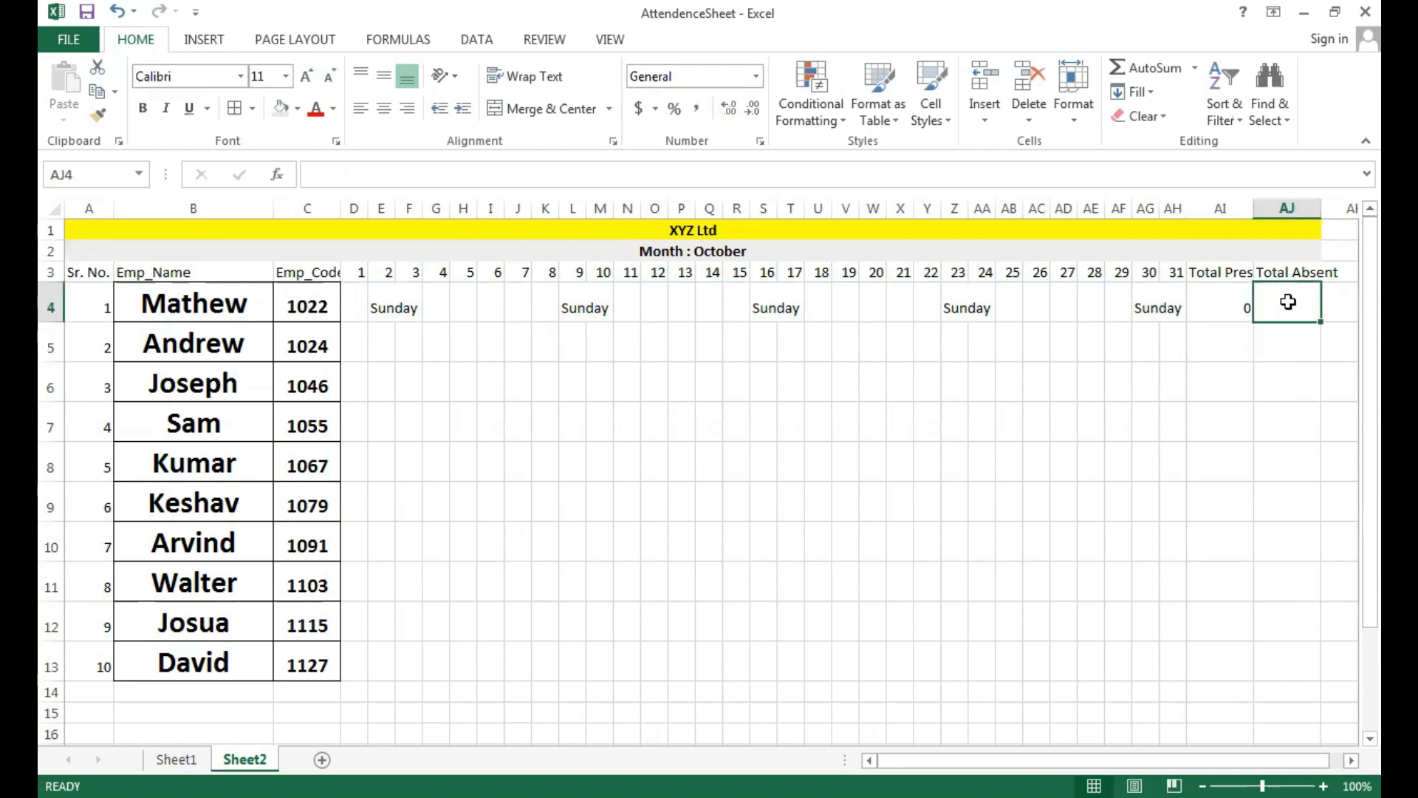
{"action": "type", "text": "="}
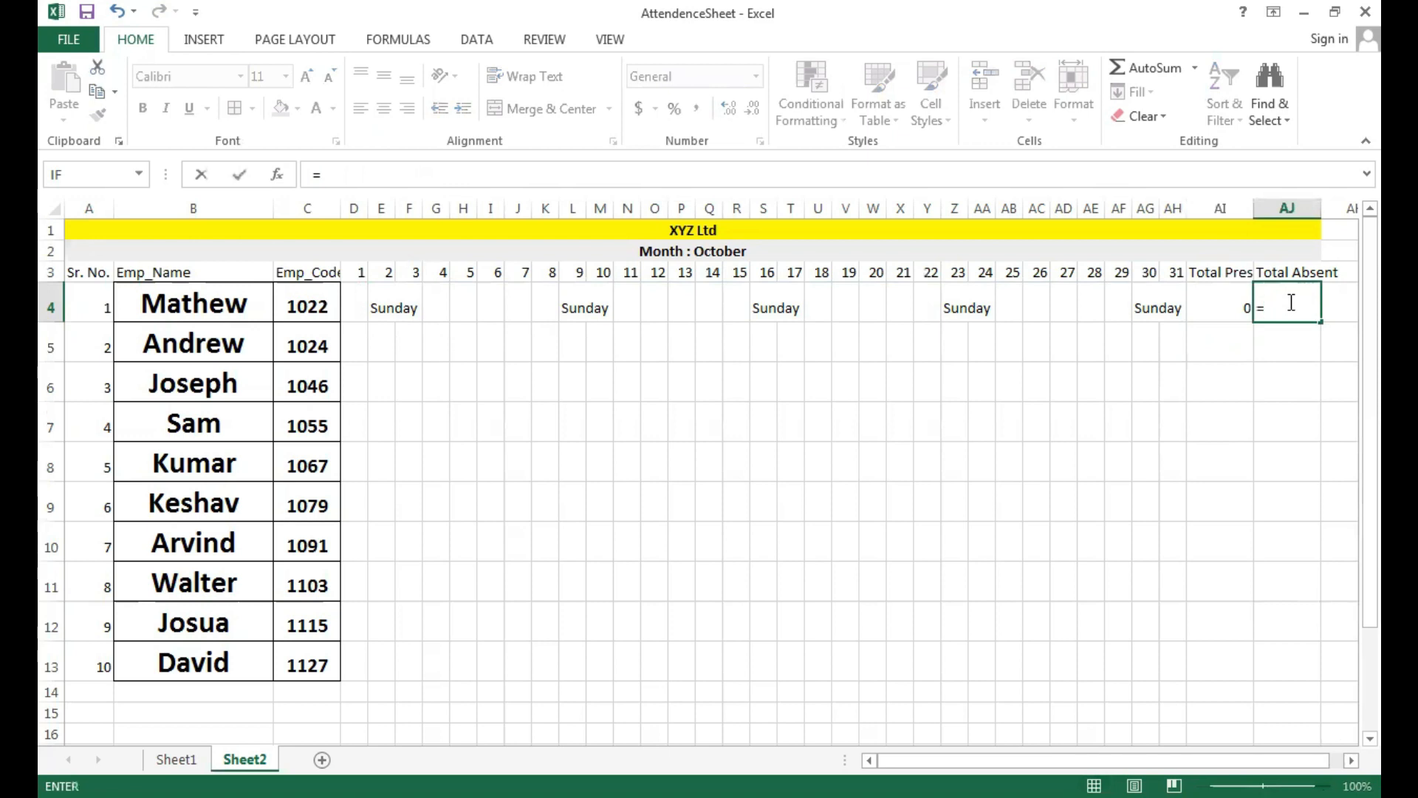
{"action": "type", "text": "COUNTIF"}
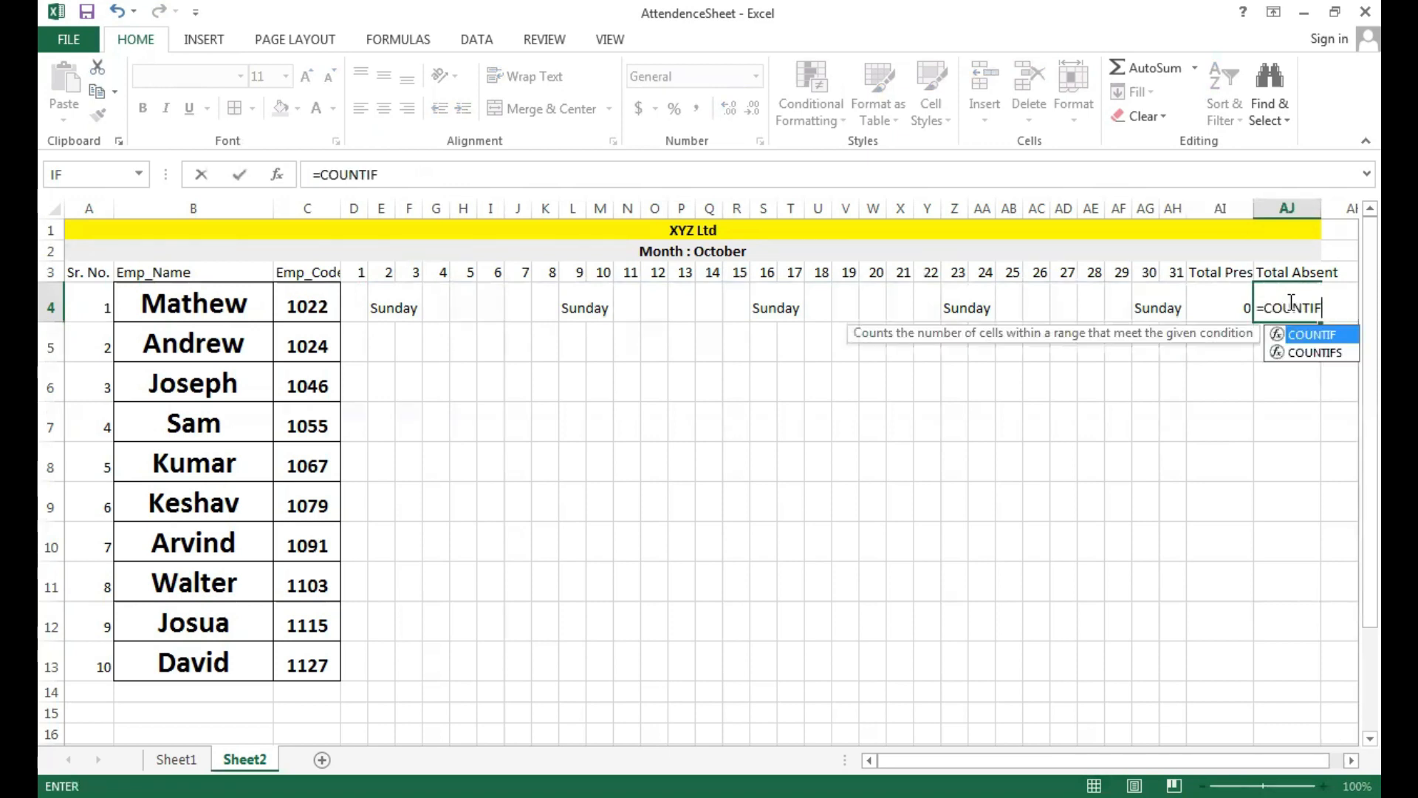
{"action": "type", "text": "("}
{"action": "left_click", "coordinate": [361, 307]}
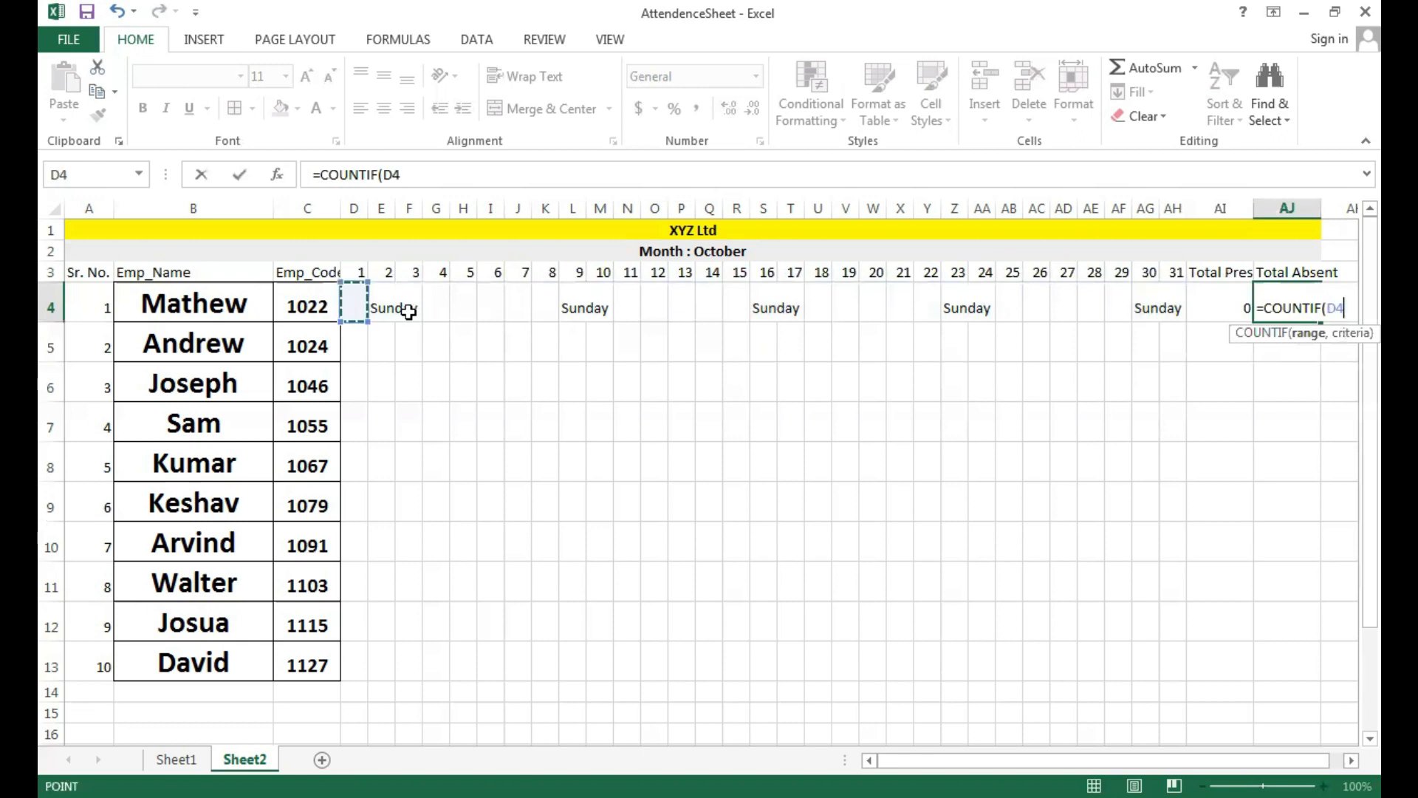
{"action": "left_click", "coordinate": [1165, 305], "text": "shift"}
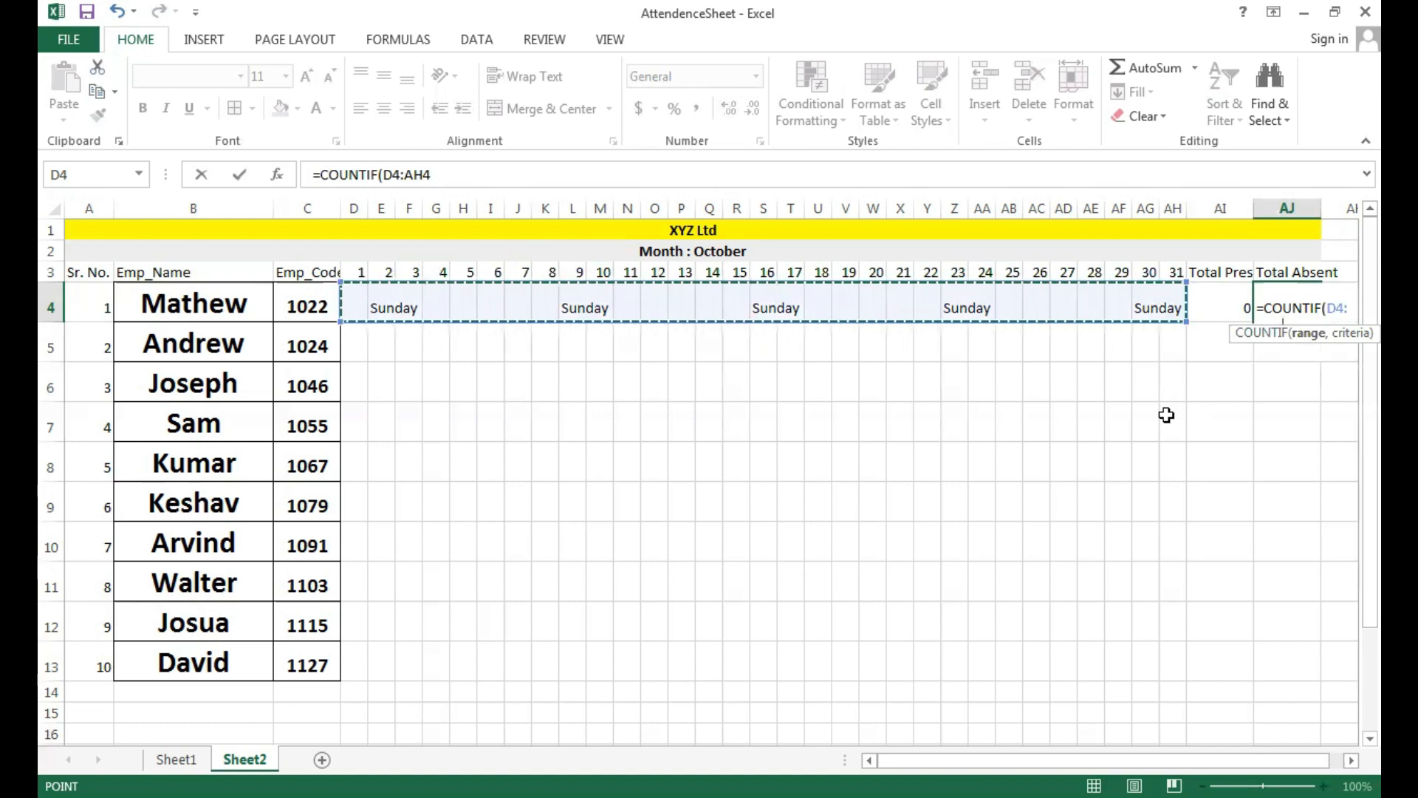
{"action": "type", "text": ",\""}
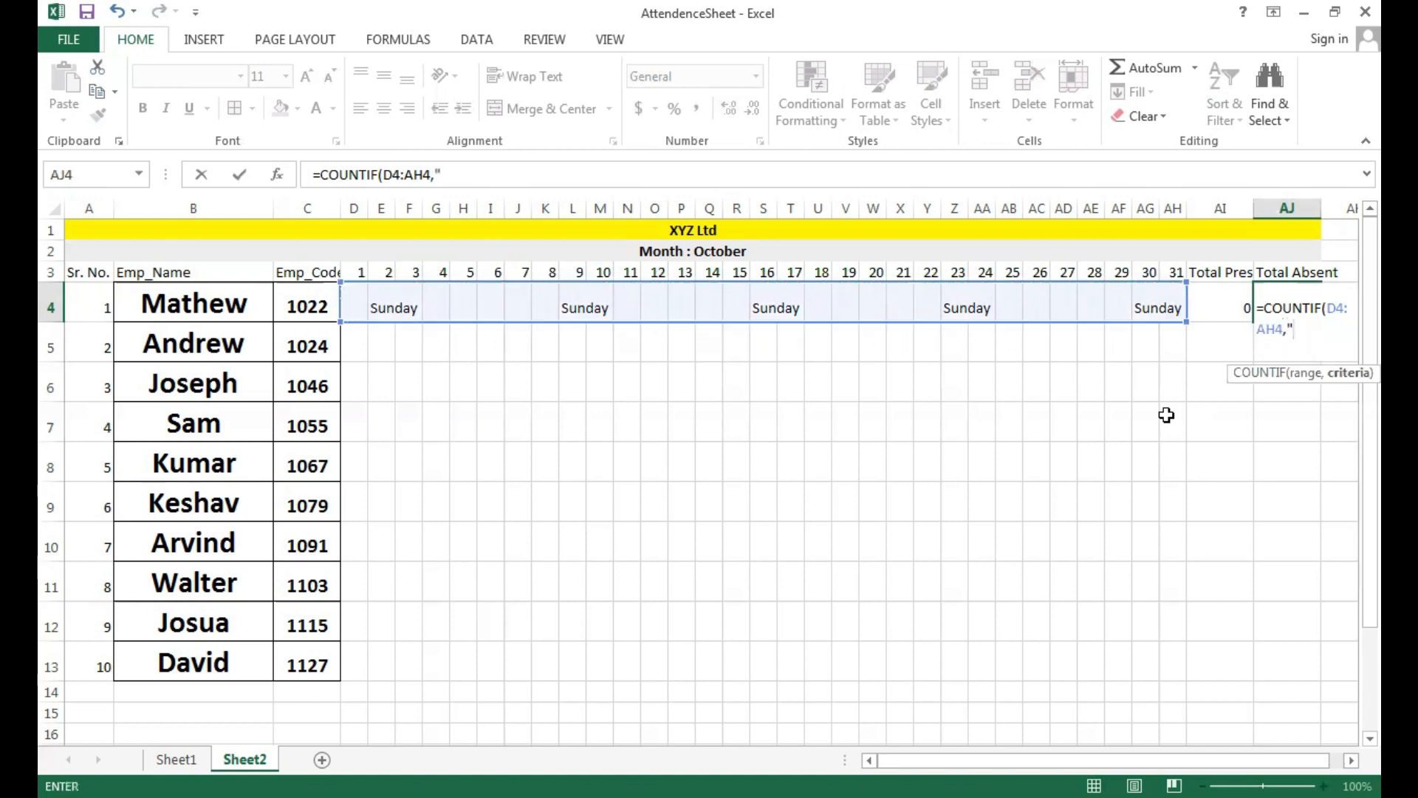
{"action": "type", "text": "A\")"}
{"action": "key", "text": "Return"}
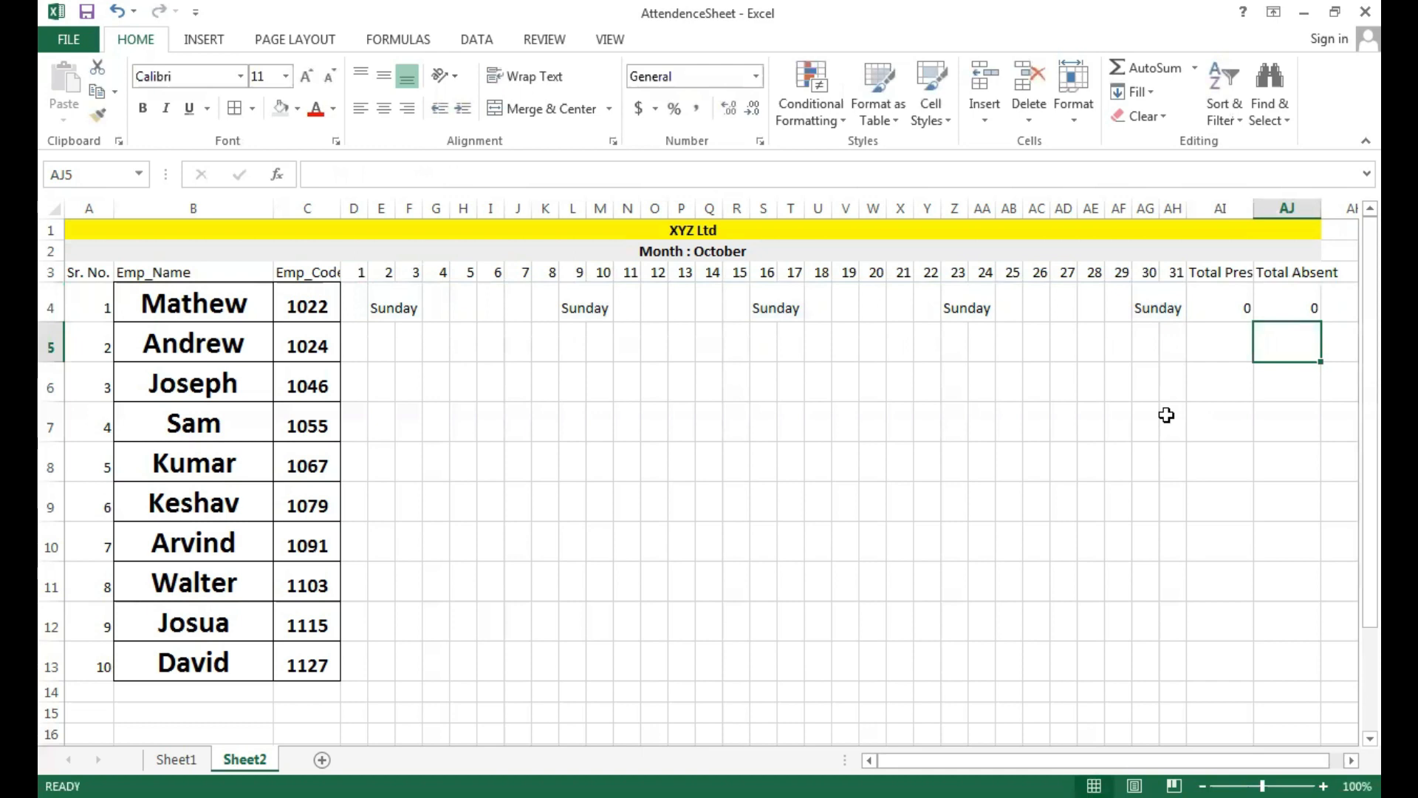
Enter the test attendance marks A, P and P in G4, H4 and I4 and check the totals for that row.
{"action": "left_click", "coordinate": [438, 304]}
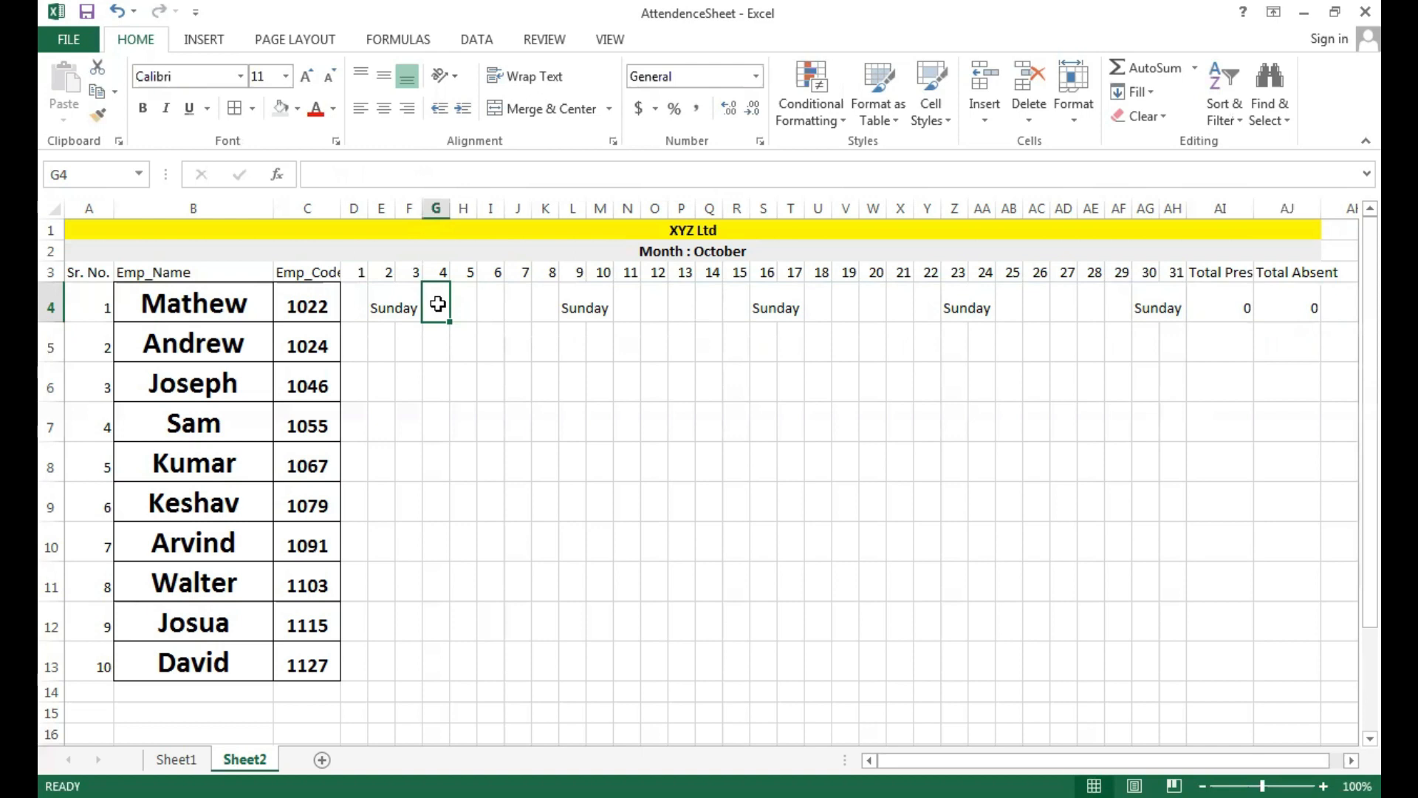
{"action": "type", "text": "A"}
{"action": "key", "text": "Tab"}
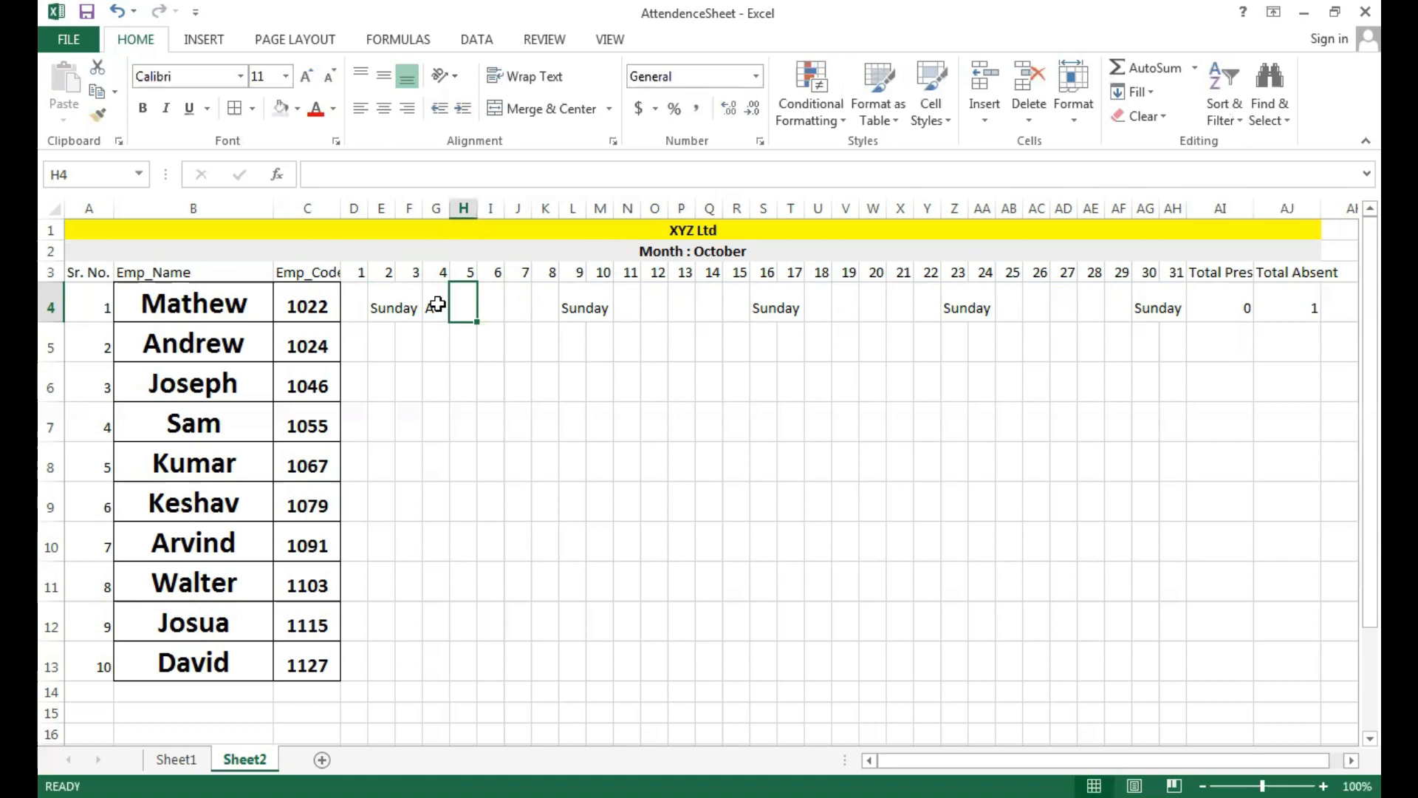
{"action": "type", "text": "P"}
{"action": "key", "text": "Tab"}
{"action": "type", "text": "P"}
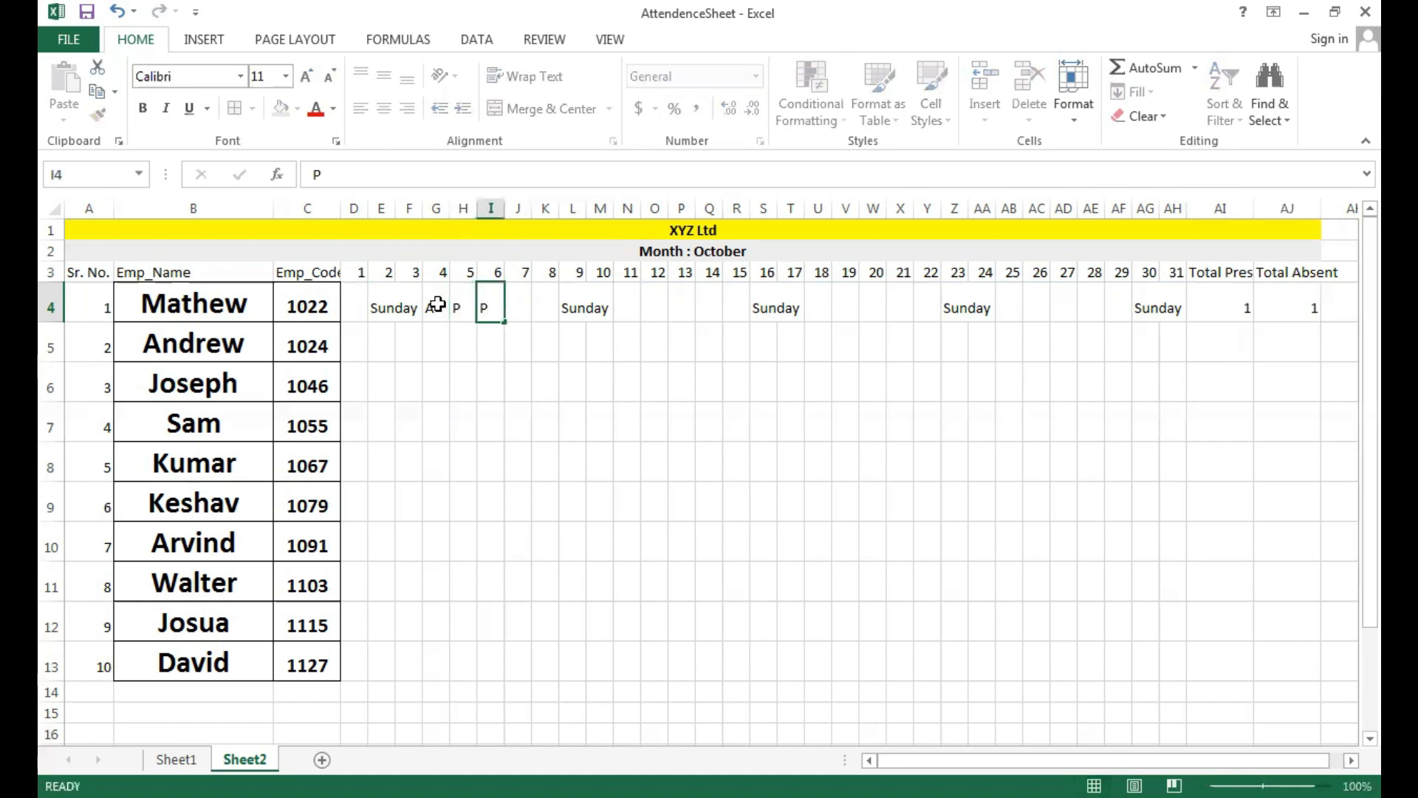
{"action": "key", "text": "Tab"}
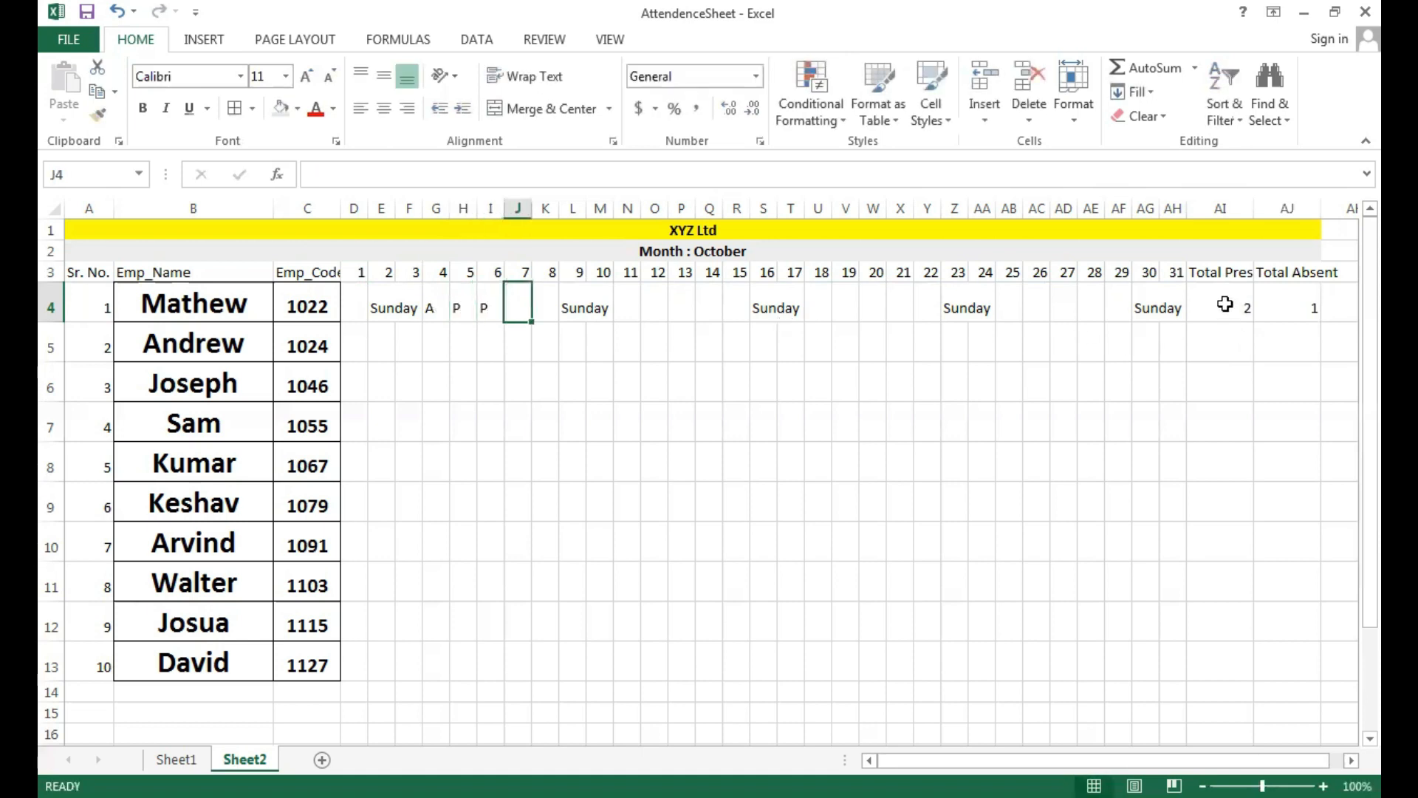
{"action": "left_click", "coordinate": [1286, 310]}
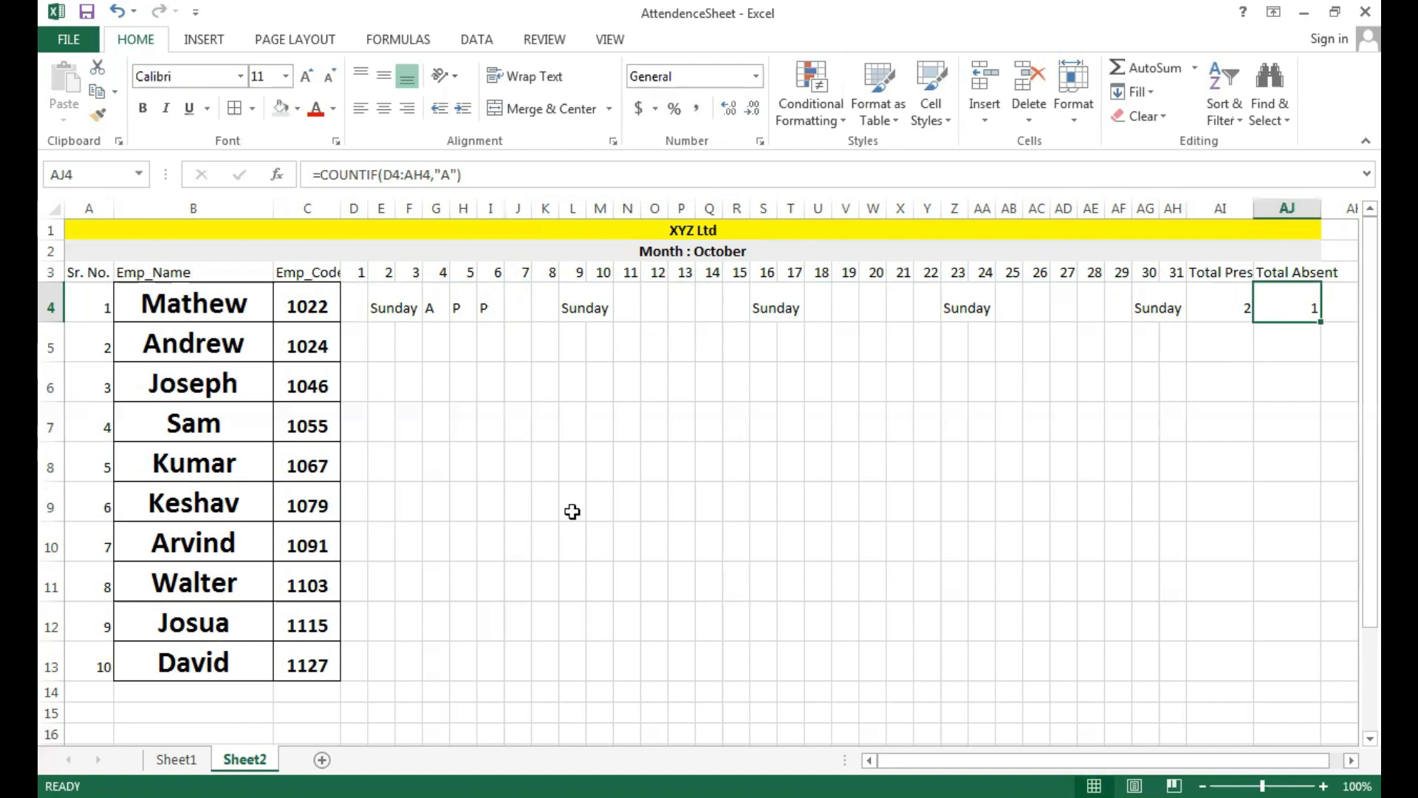
{"action": "left_click", "coordinate": [459, 398]}
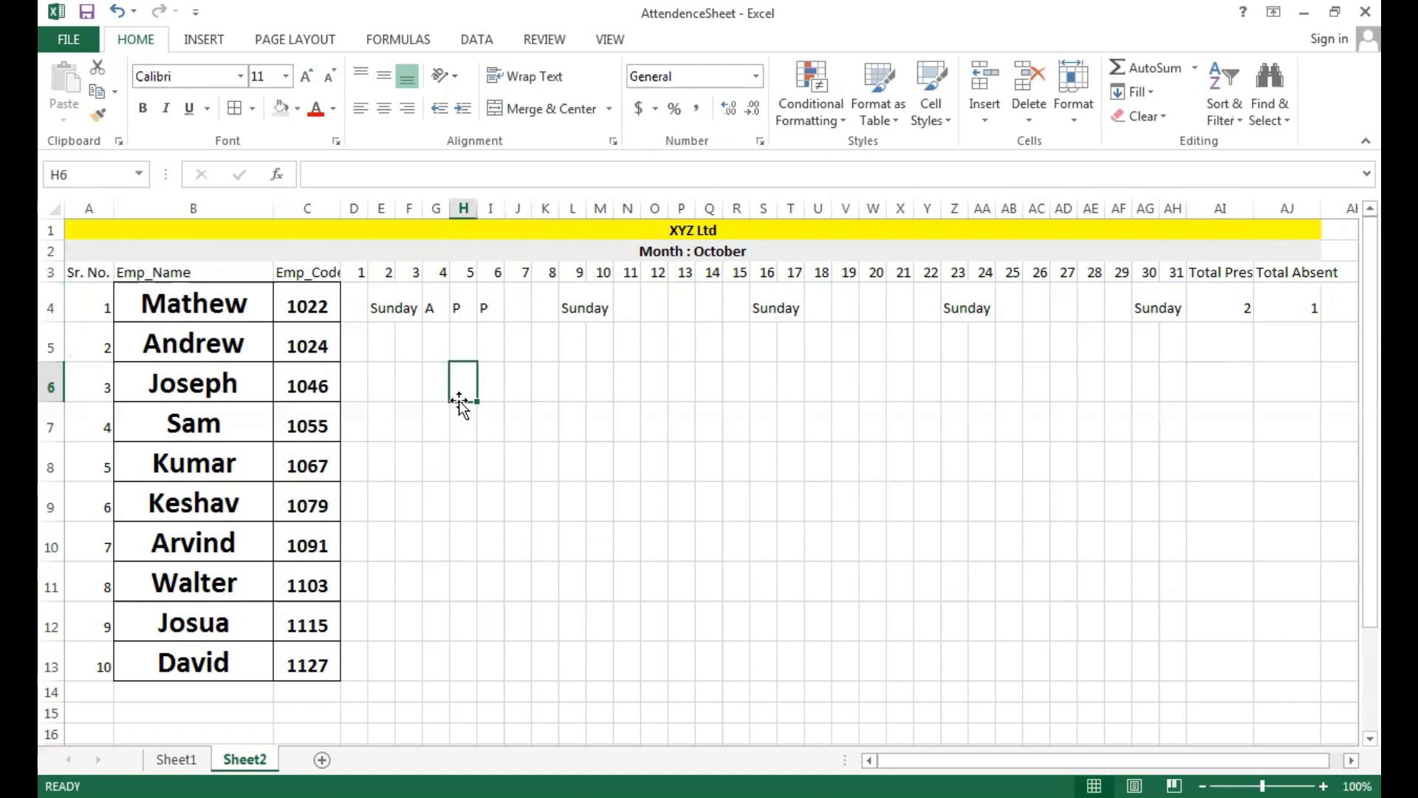
Merge and center rows 4 to 13 separately in each Sunday column: E, L, S, Z and AG.
{"action": "left_click", "coordinate": [381, 303]}
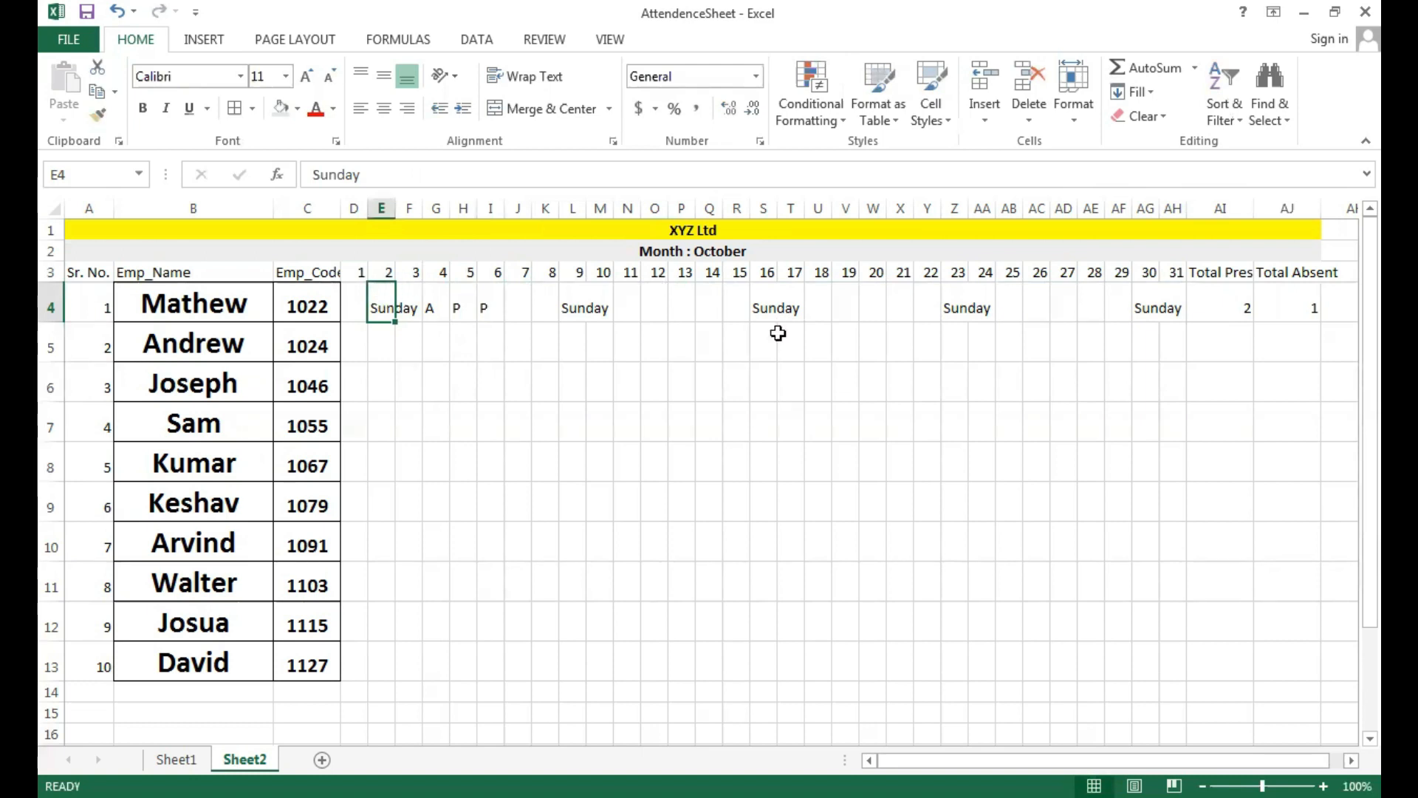
{"action": "left_click_drag", "start_coordinate": [385, 295], "coordinate": [387, 670]}
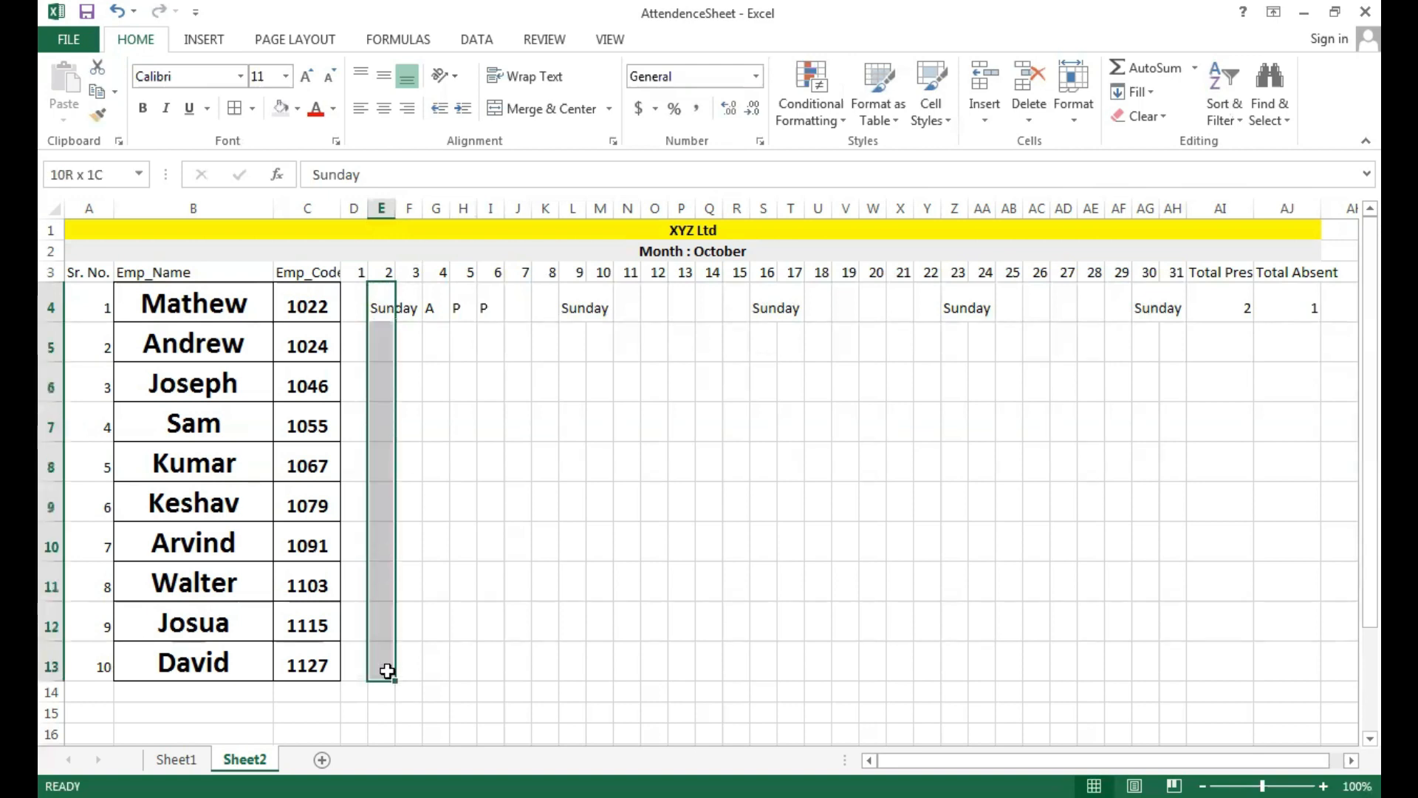
{"action": "left_click", "coordinate": [541, 109]}
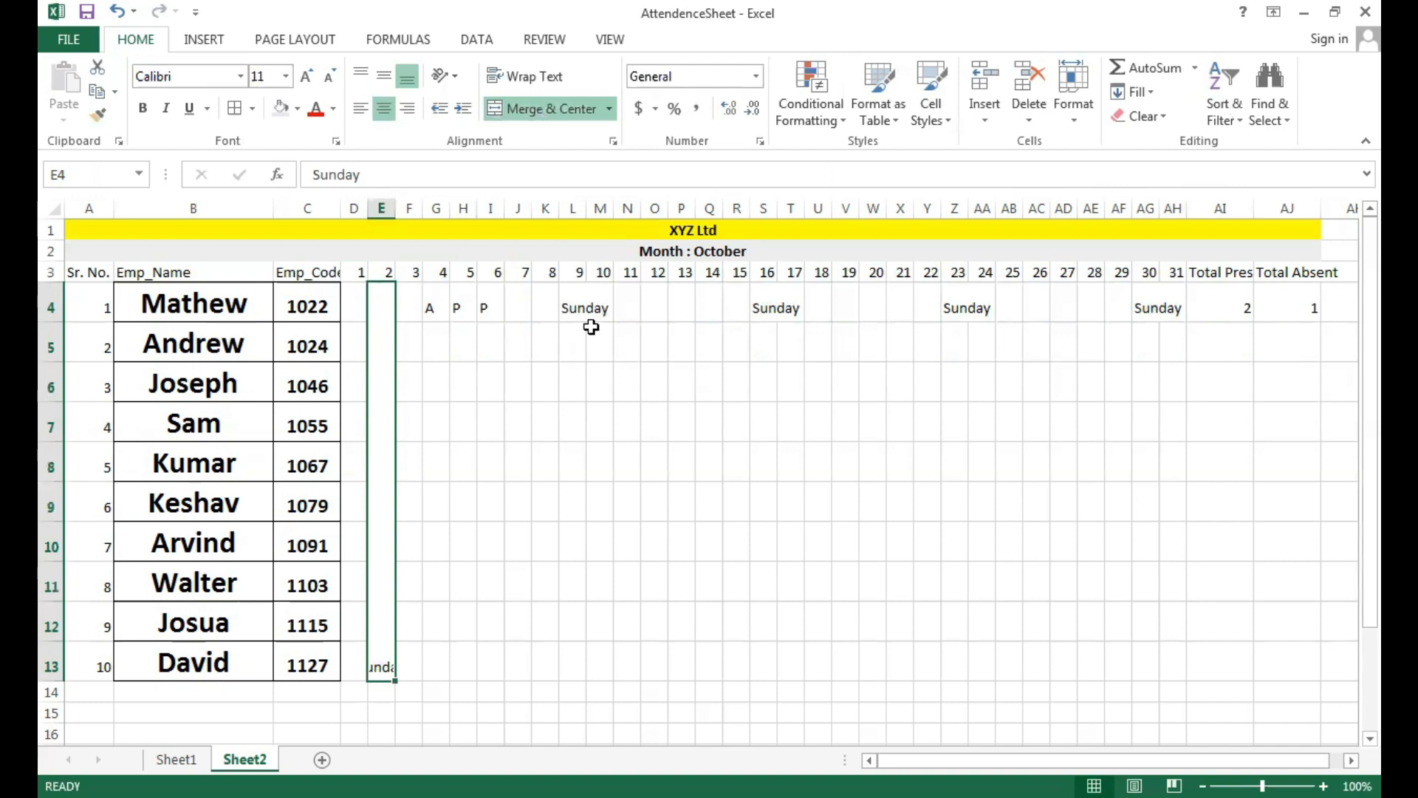
{"action": "left_click_drag", "start_coordinate": [573, 306], "coordinate": [572, 668]}
{"action": "left_click", "coordinate": [540, 115]}
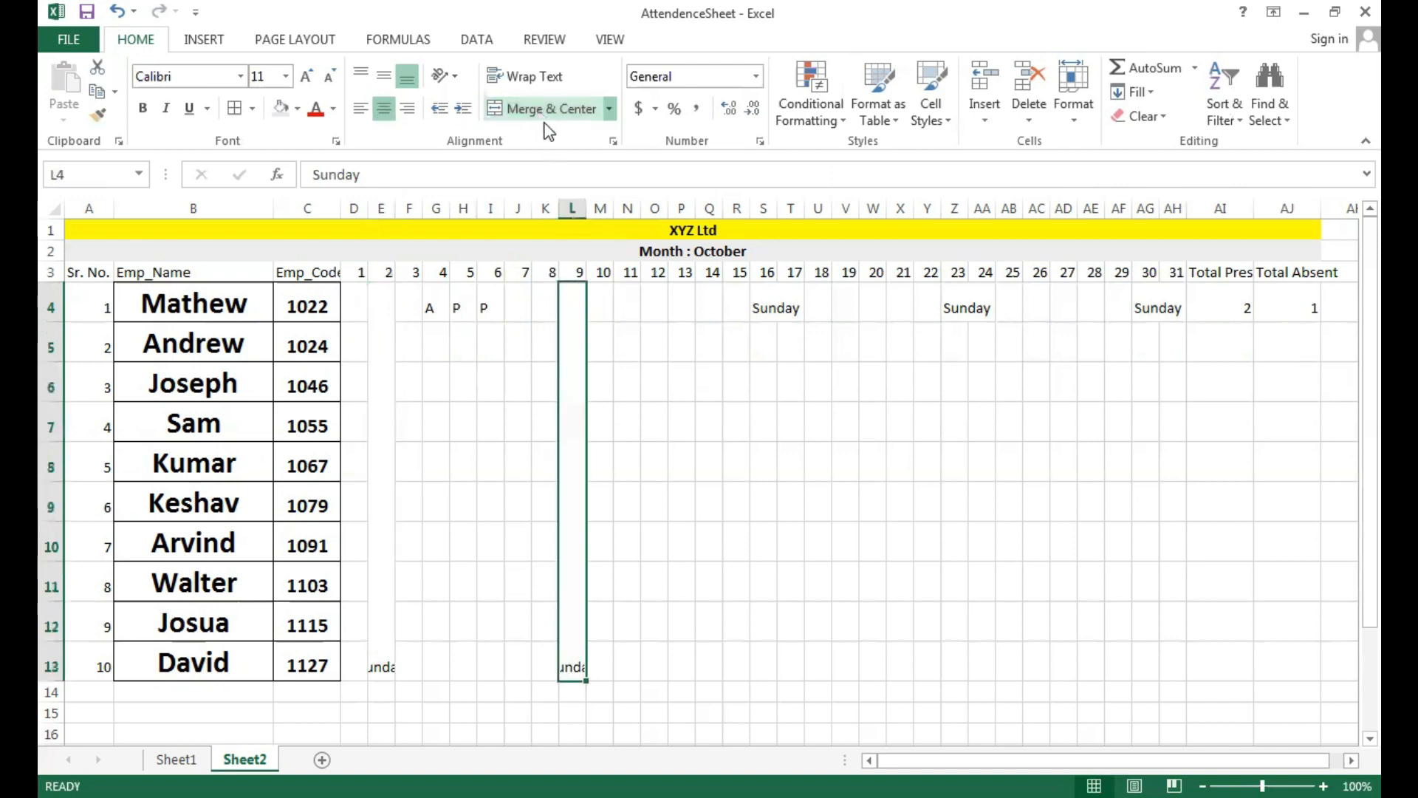
{"action": "left_click_drag", "start_coordinate": [765, 306], "coordinate": [764, 668]}
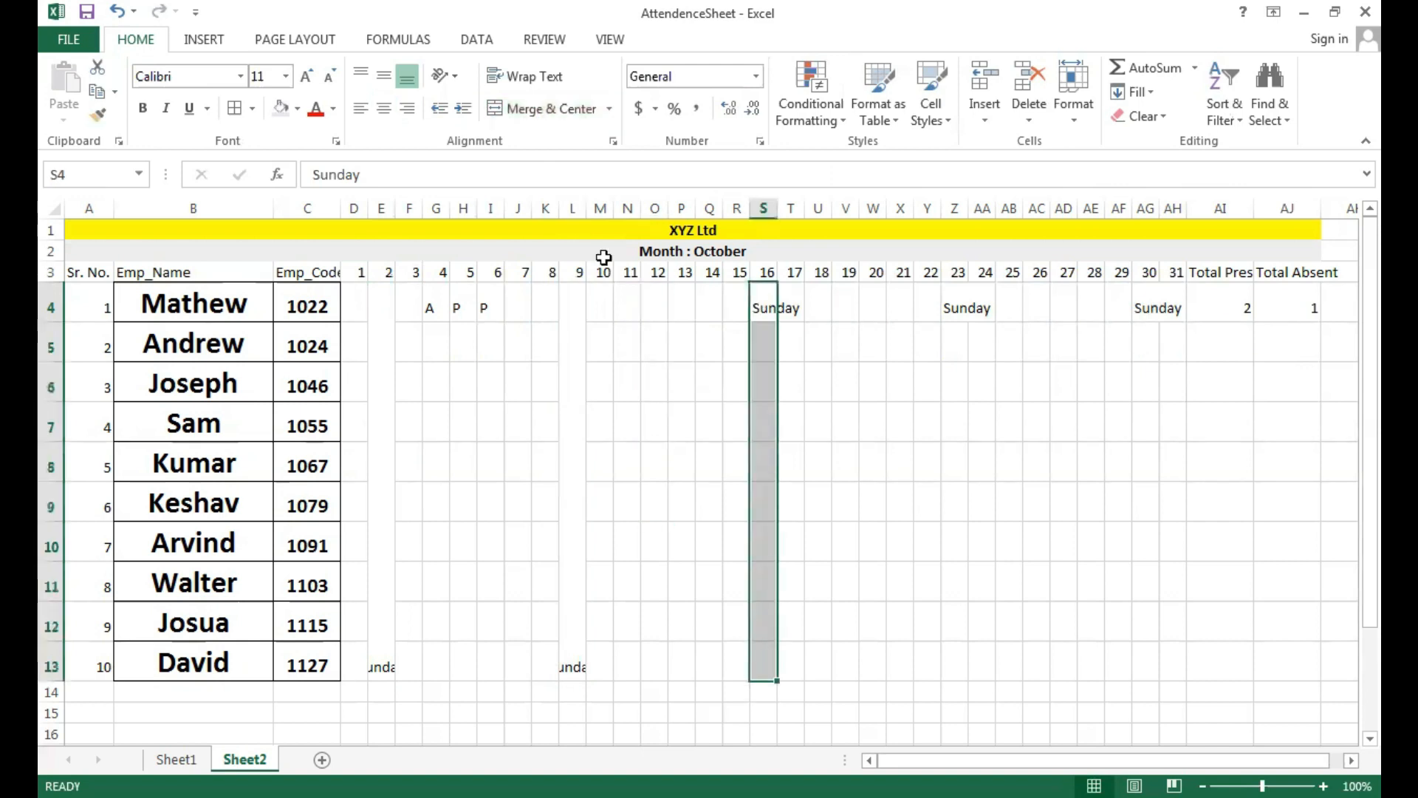
{"action": "left_click", "coordinate": [536, 112]}
{"action": "left_click_drag", "start_coordinate": [953, 307], "coordinate": [950, 667]}
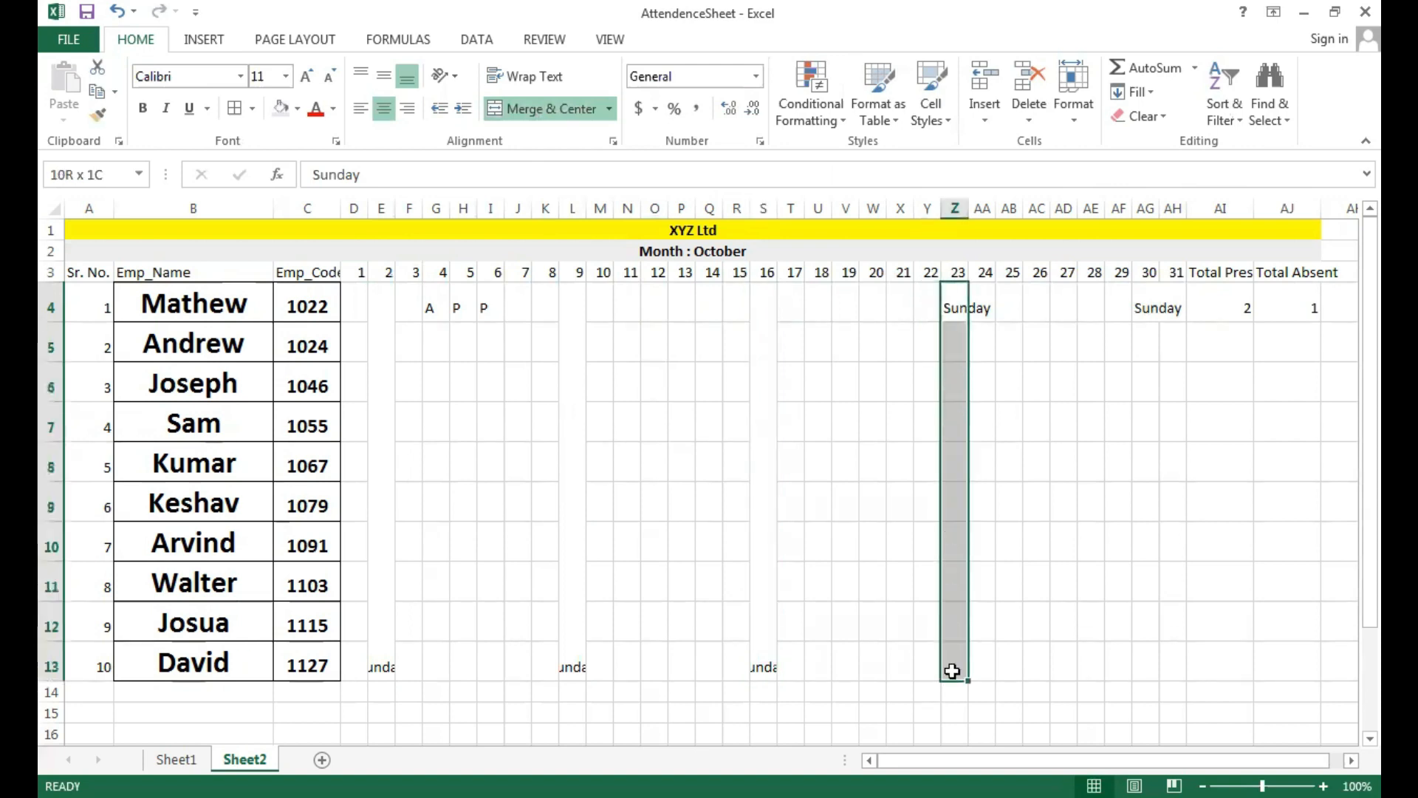
{"action": "left_click", "coordinate": [548, 117]}
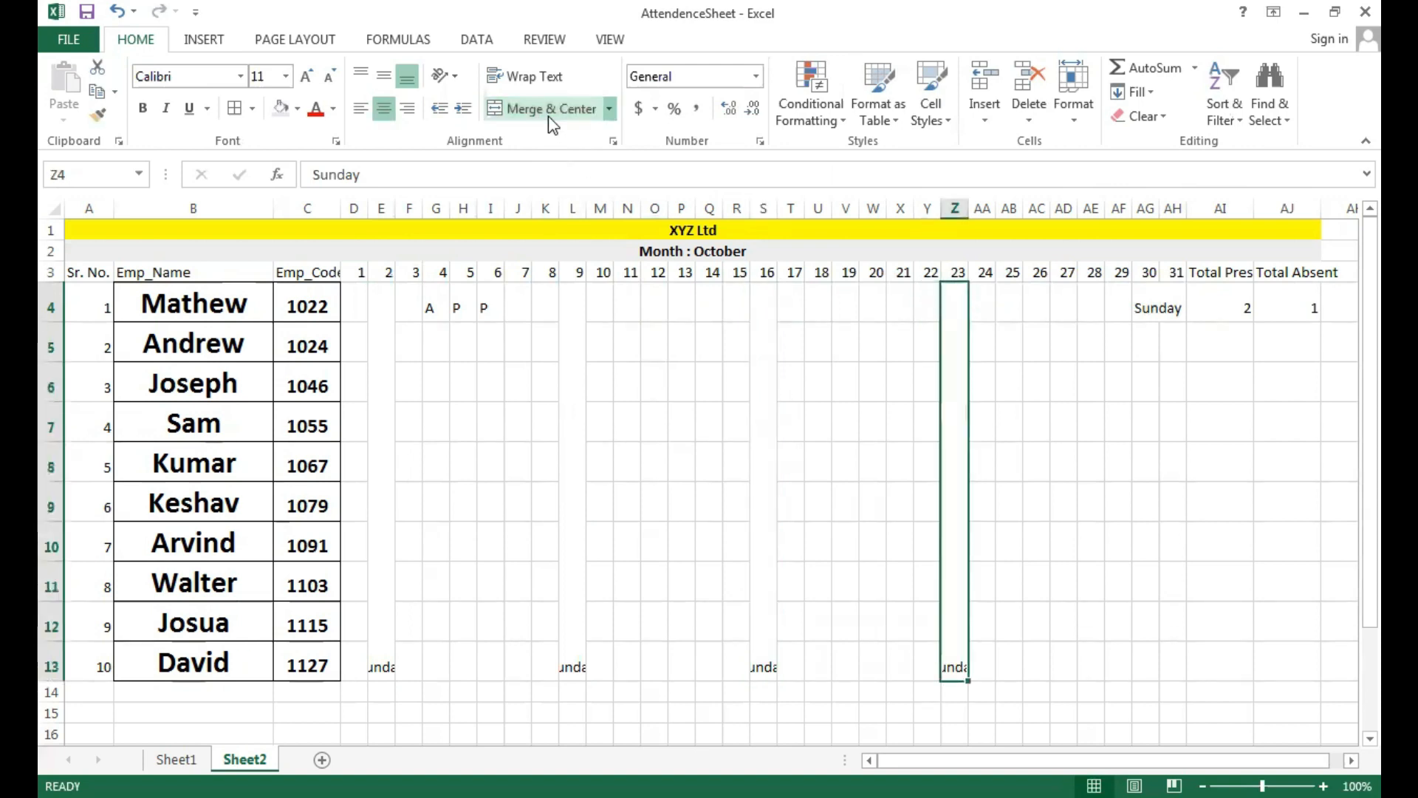
{"action": "left_click_drag", "start_coordinate": [1145, 307], "coordinate": [1151, 652]}
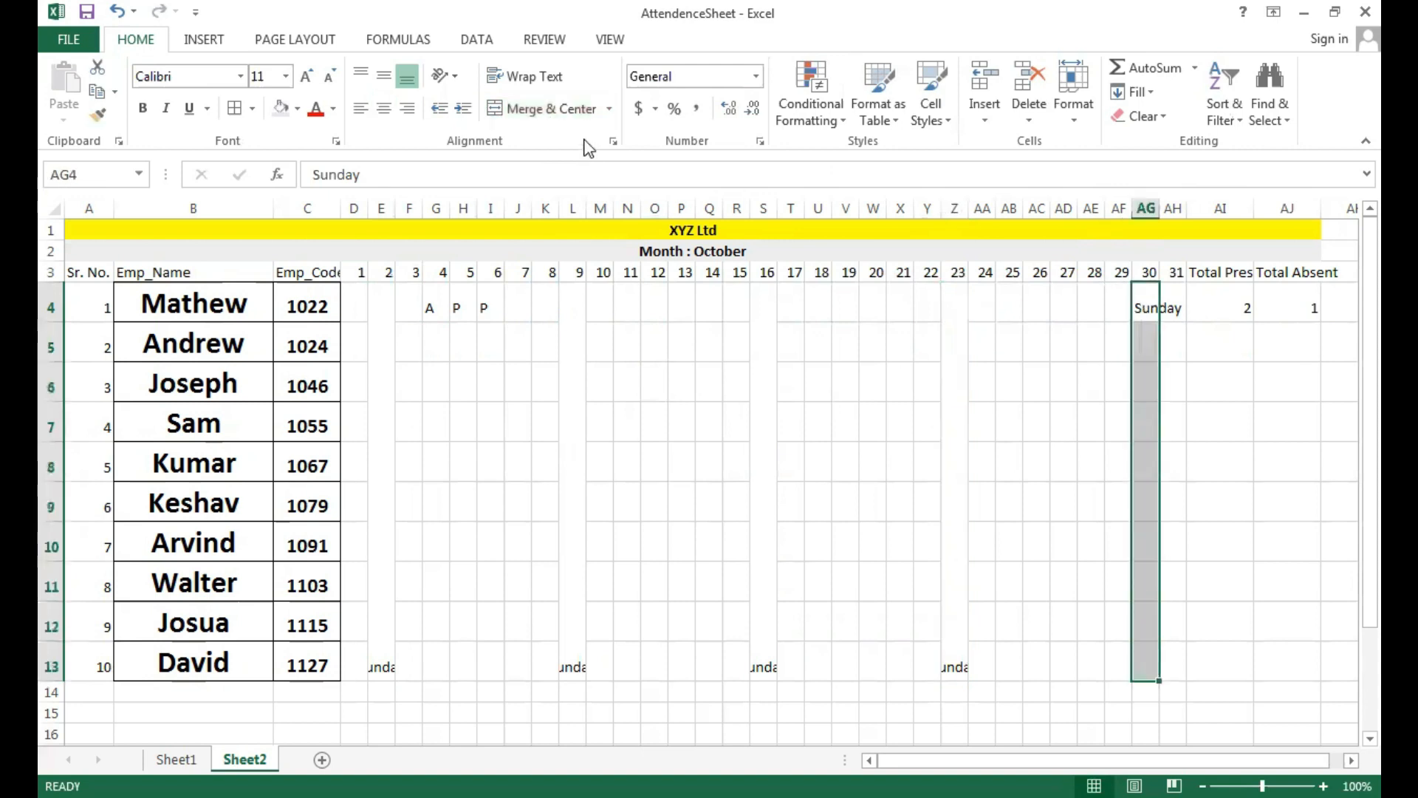
{"action": "left_click", "coordinate": [531, 110]}
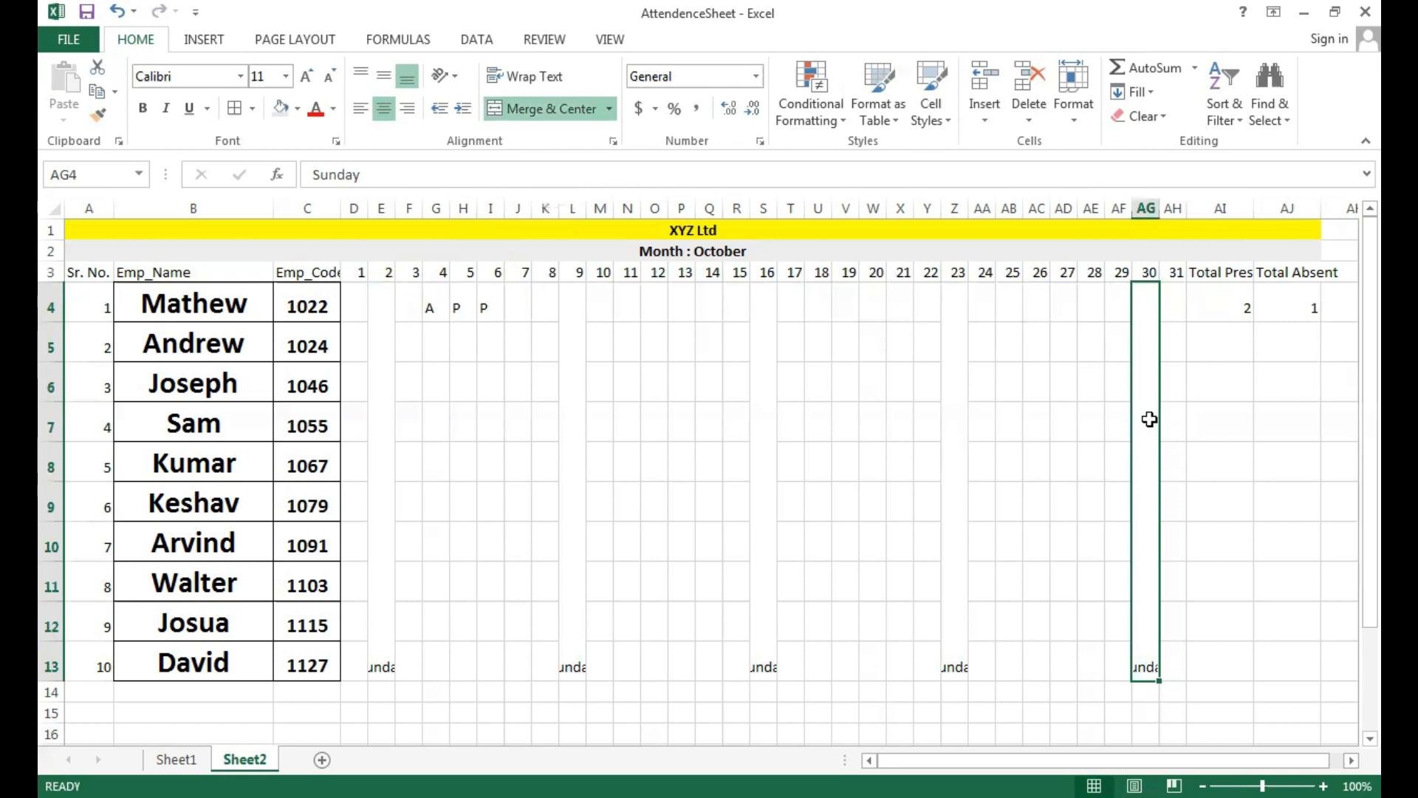
Rotate the Sunday text in merged cell AG4:AG13 to 90 degrees and align it vertically to the middle.
{"action": "right_click", "coordinate": [1150, 423]}
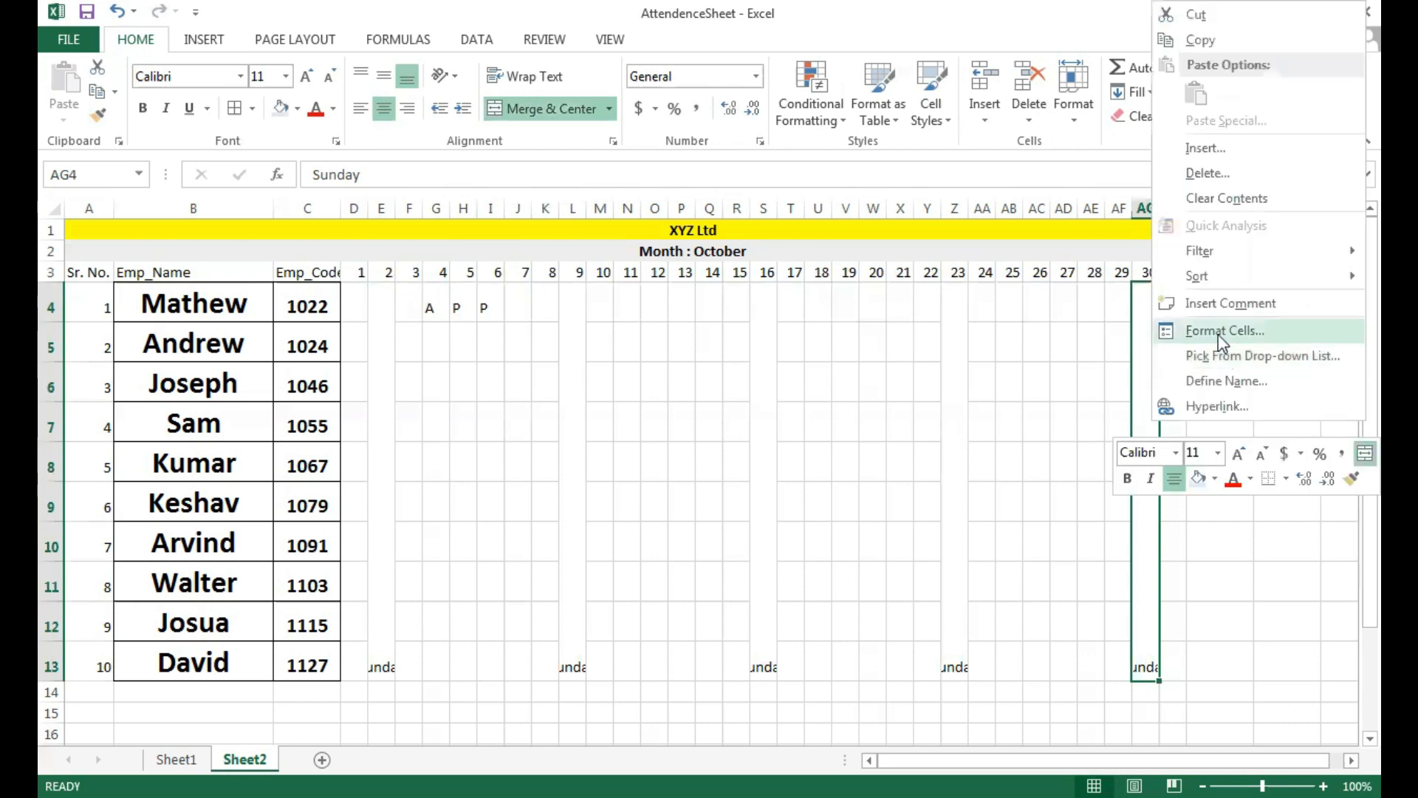
{"action": "double_click", "coordinate": [1264, 307]}
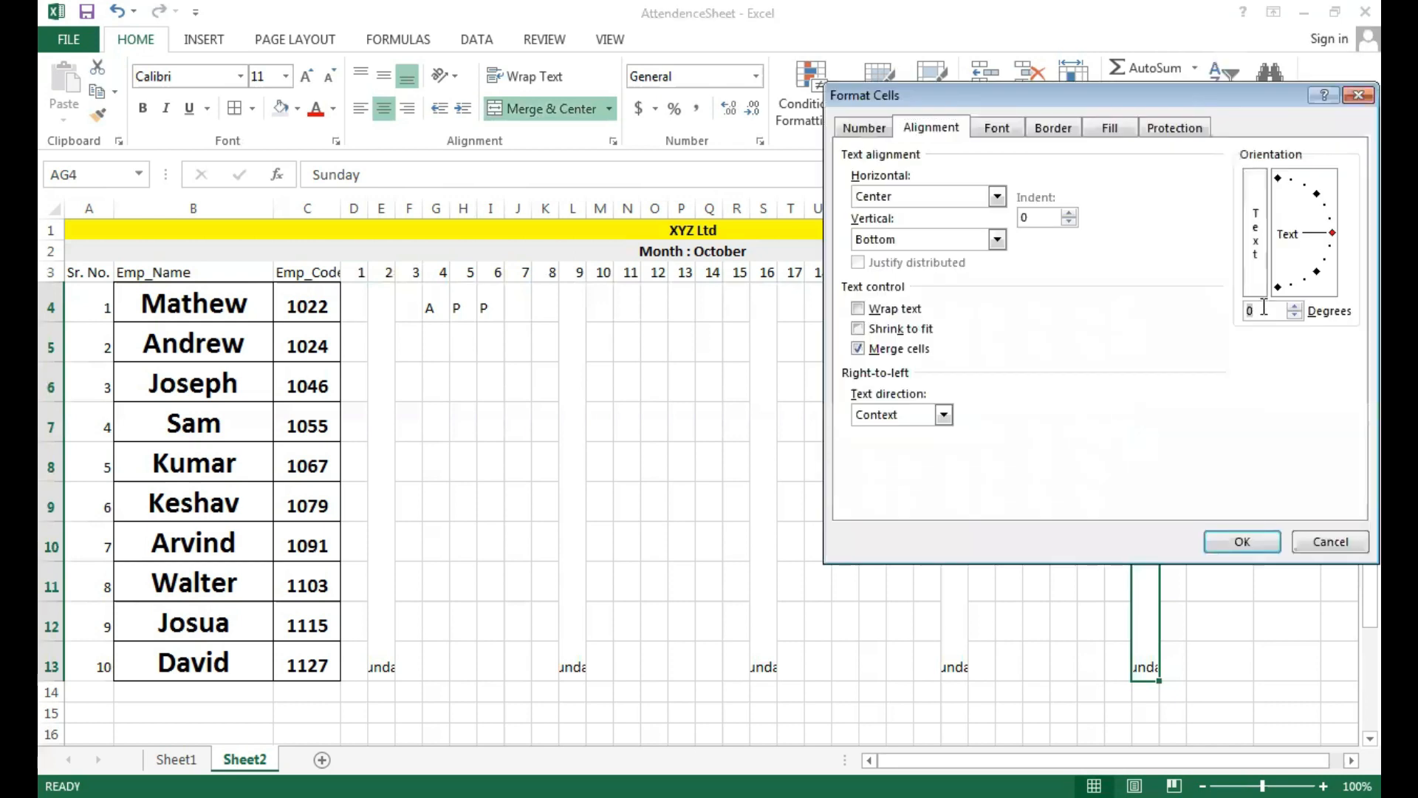
{"action": "type", "text": "90"}
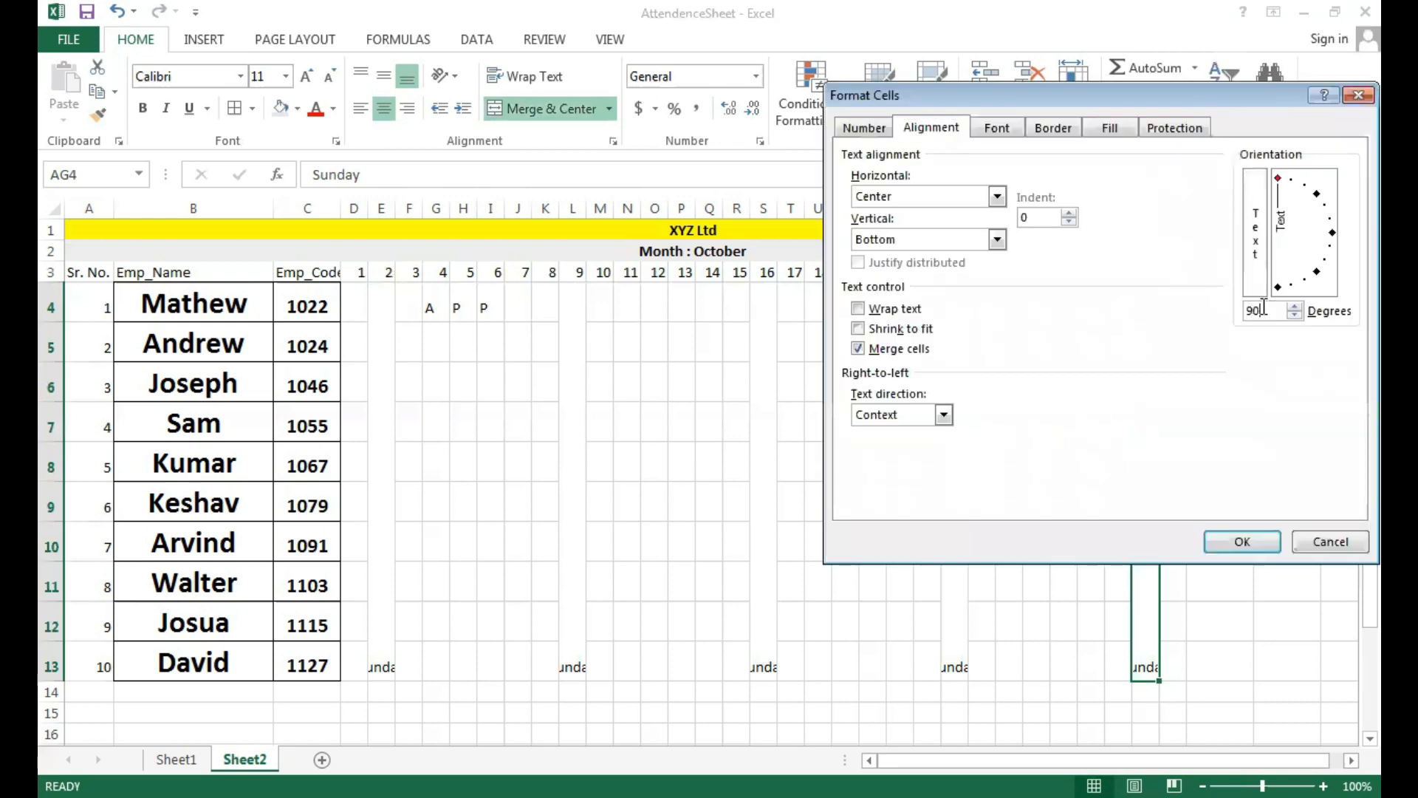
{"action": "left_click", "coordinate": [1240, 544]}
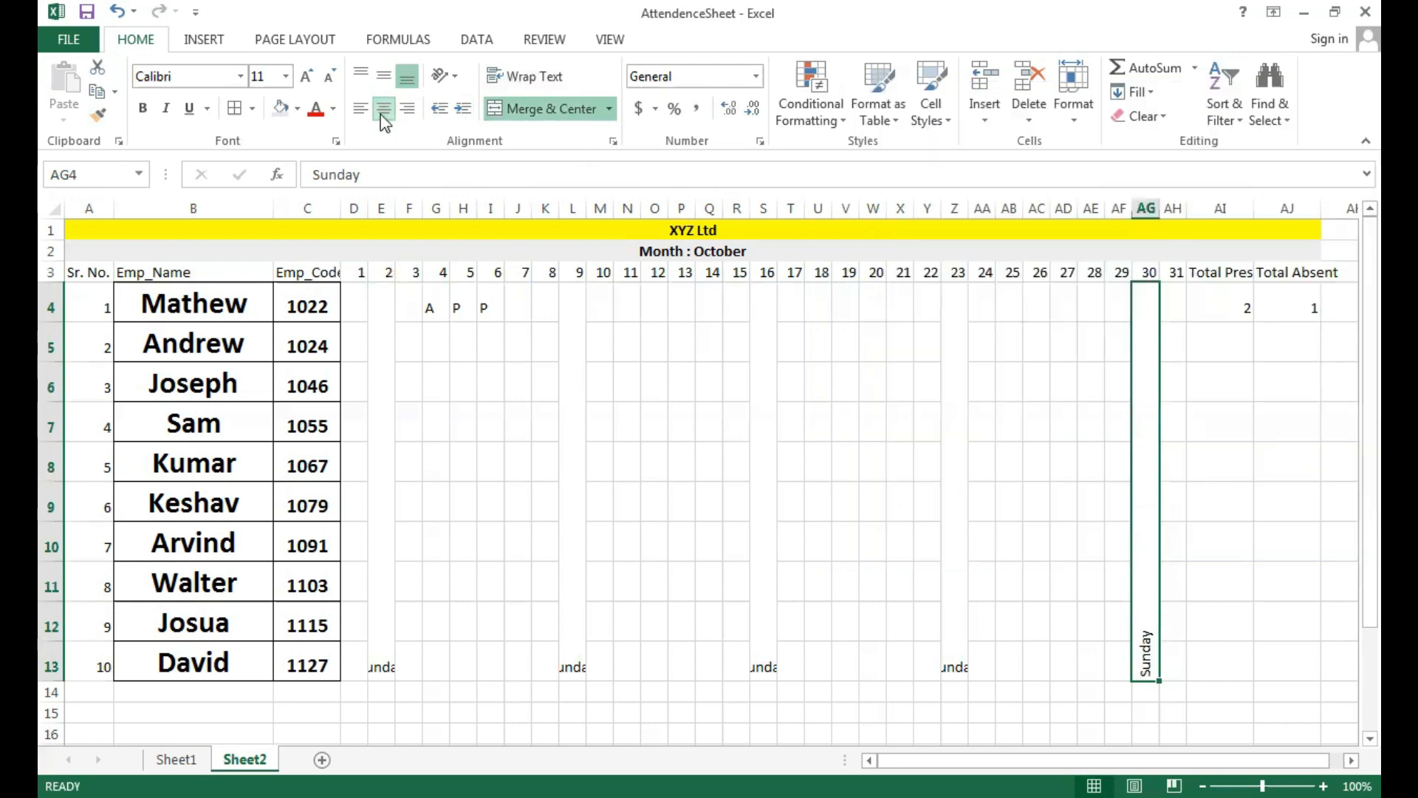
{"action": "left_click", "coordinate": [381, 79]}
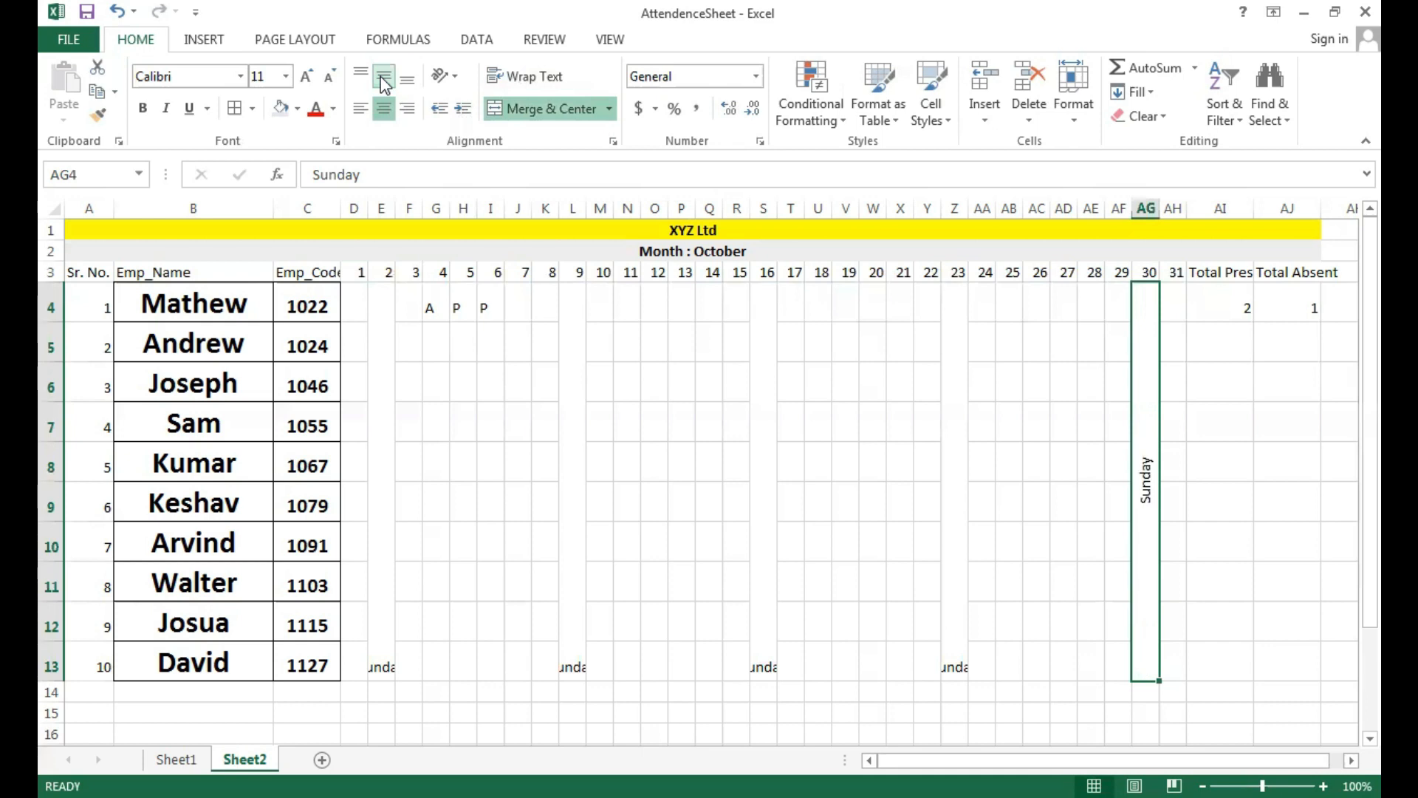
Fill the merged Sunday cell AG4:AG13 with light orange.
{"action": "left_click", "coordinate": [297, 111]}
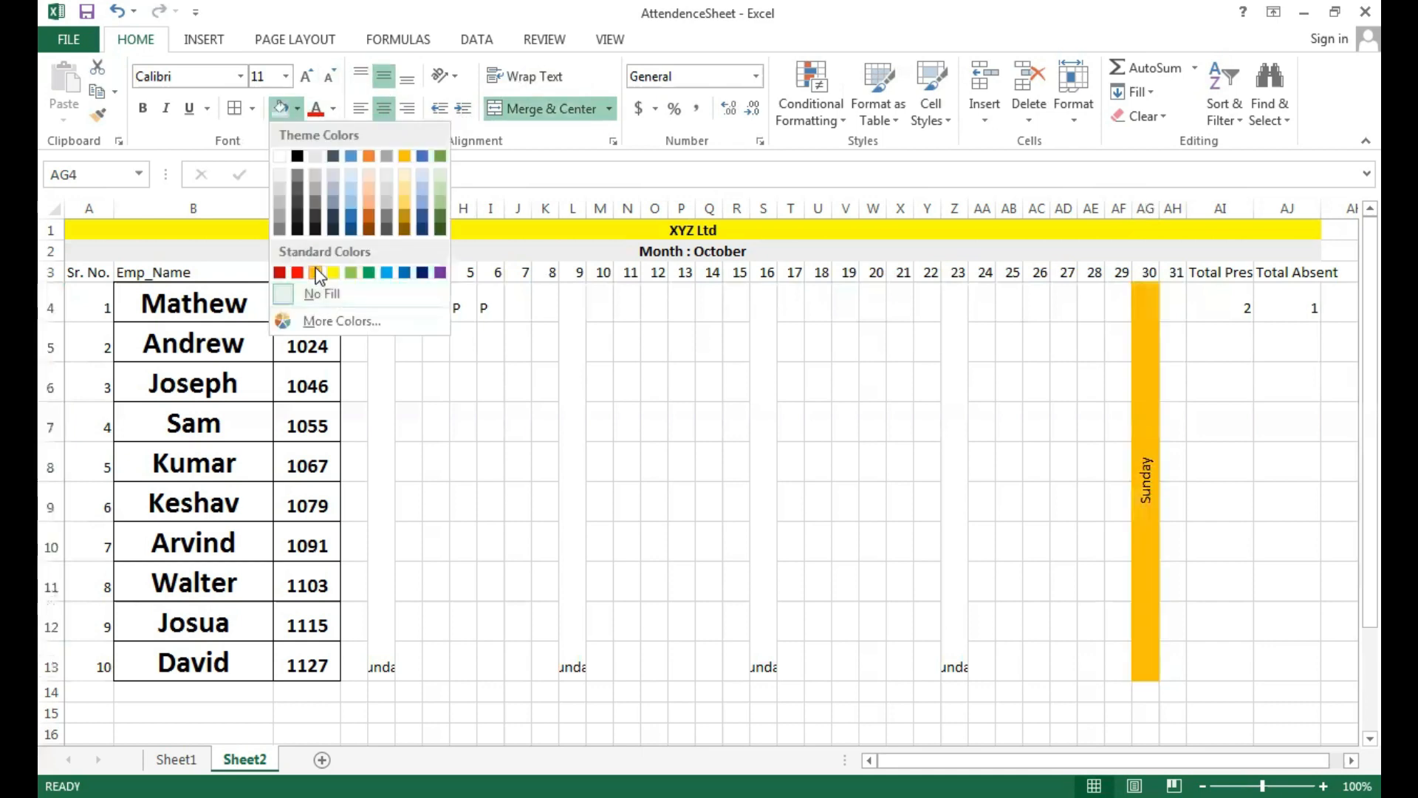
{"action": "left_click", "coordinate": [368, 208]}
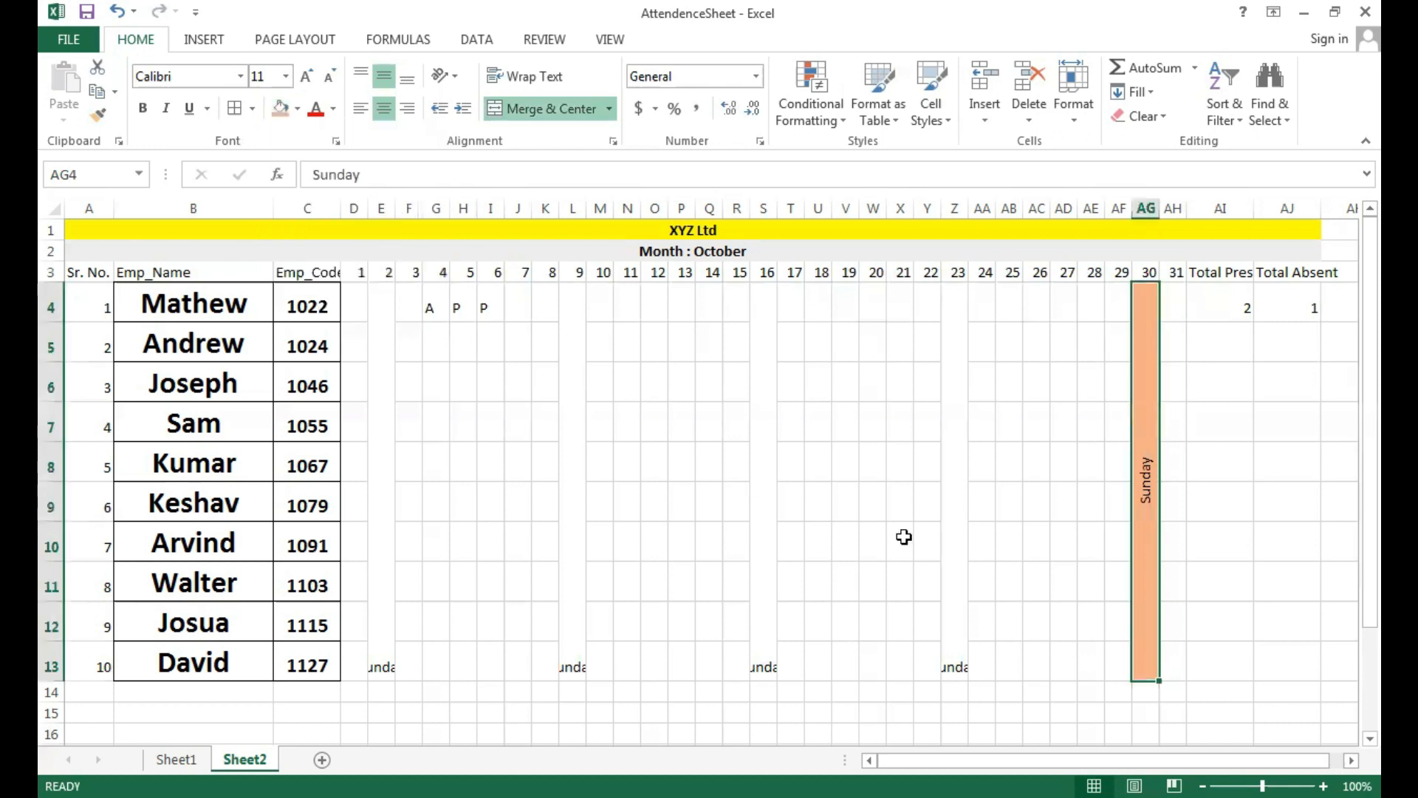
Format the merged Sunday cell Z4:Z13 with 90-degree text, middle vertical alignment, light orange fill and bold.
{"action": "left_click", "coordinate": [952, 532]}
{"action": "right_click", "coordinate": [954, 532]}
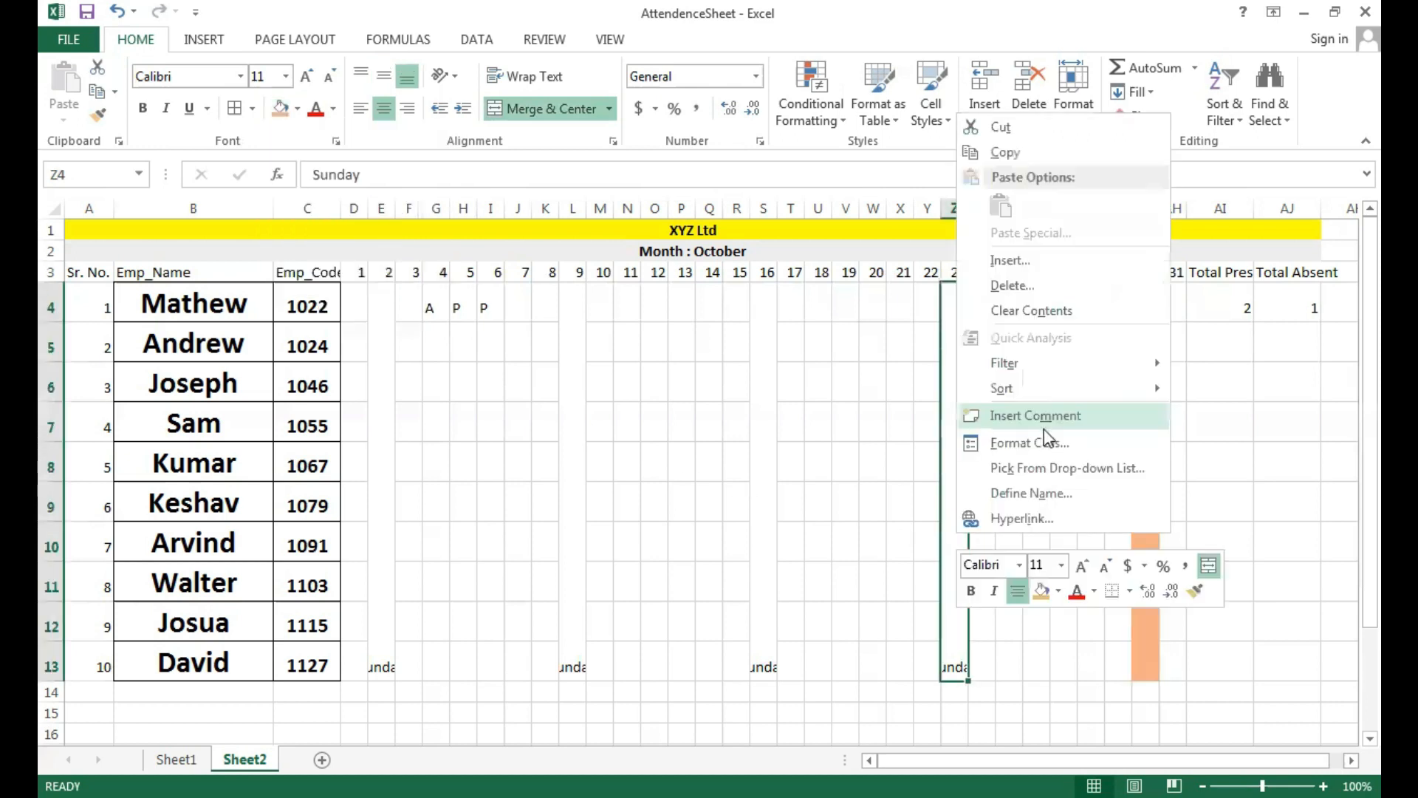
{"action": "left_click", "coordinate": [986, 443]}
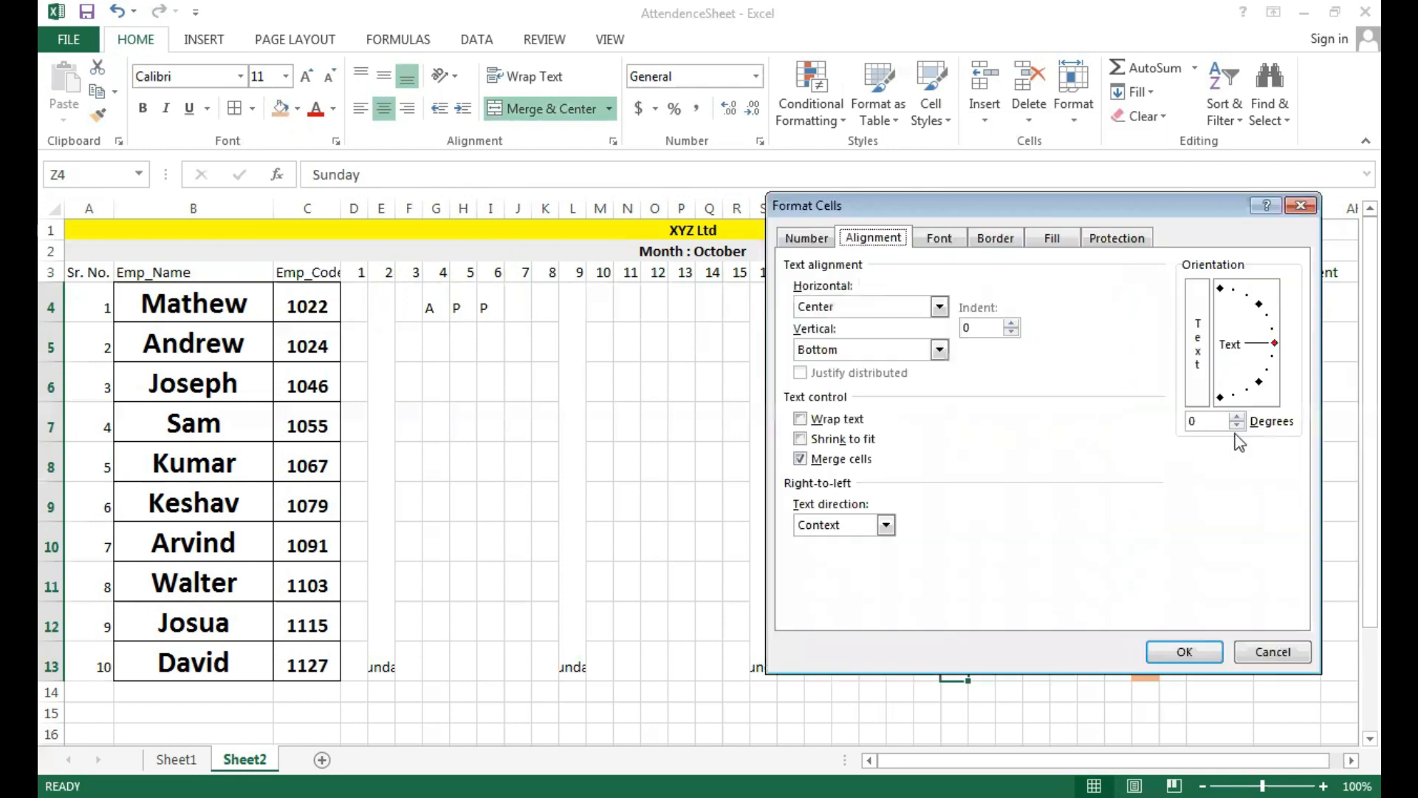
{"action": "type", "text": "90"}
{"action": "left_click", "coordinate": [1184, 652]}
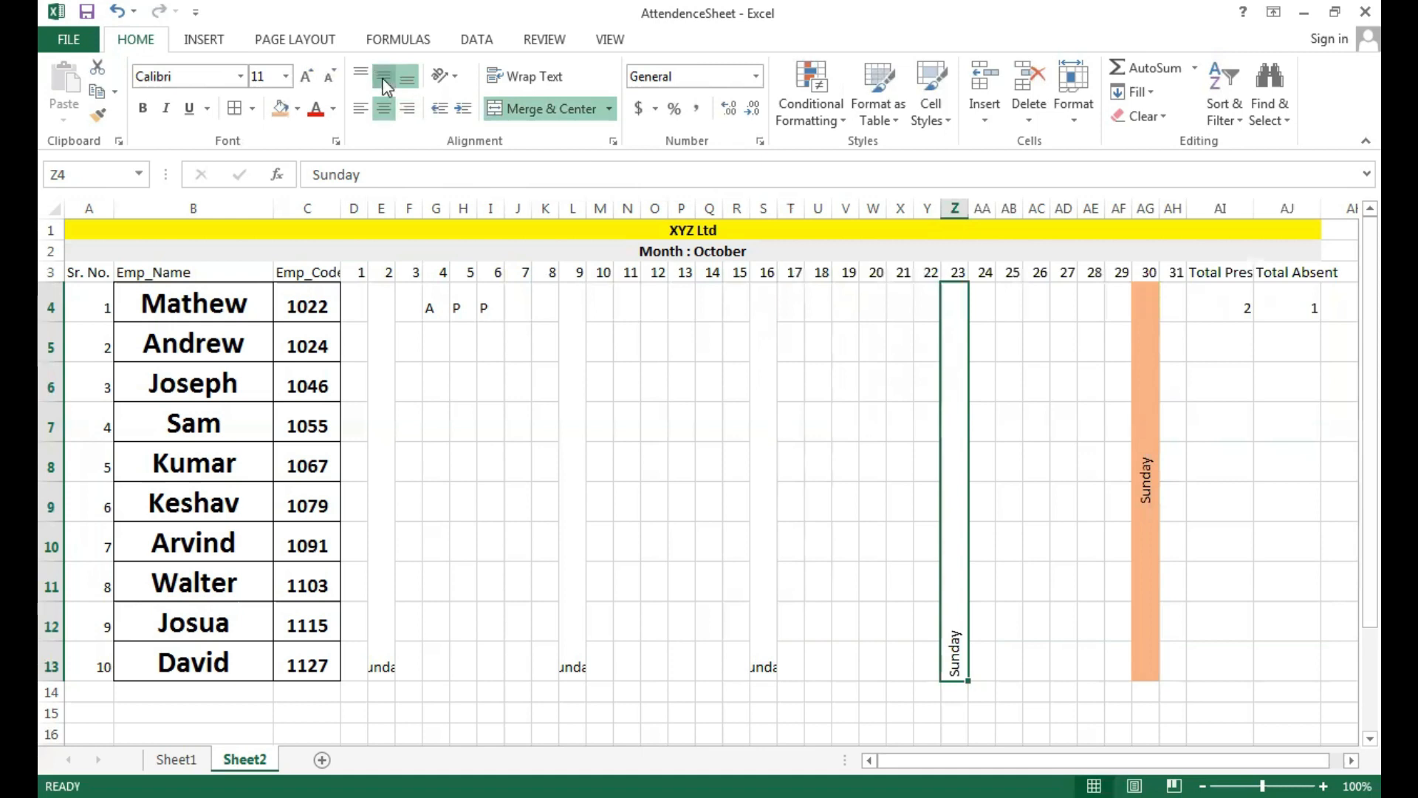
{"action": "left_click", "coordinate": [383, 80]}
{"action": "left_click", "coordinate": [281, 106]}
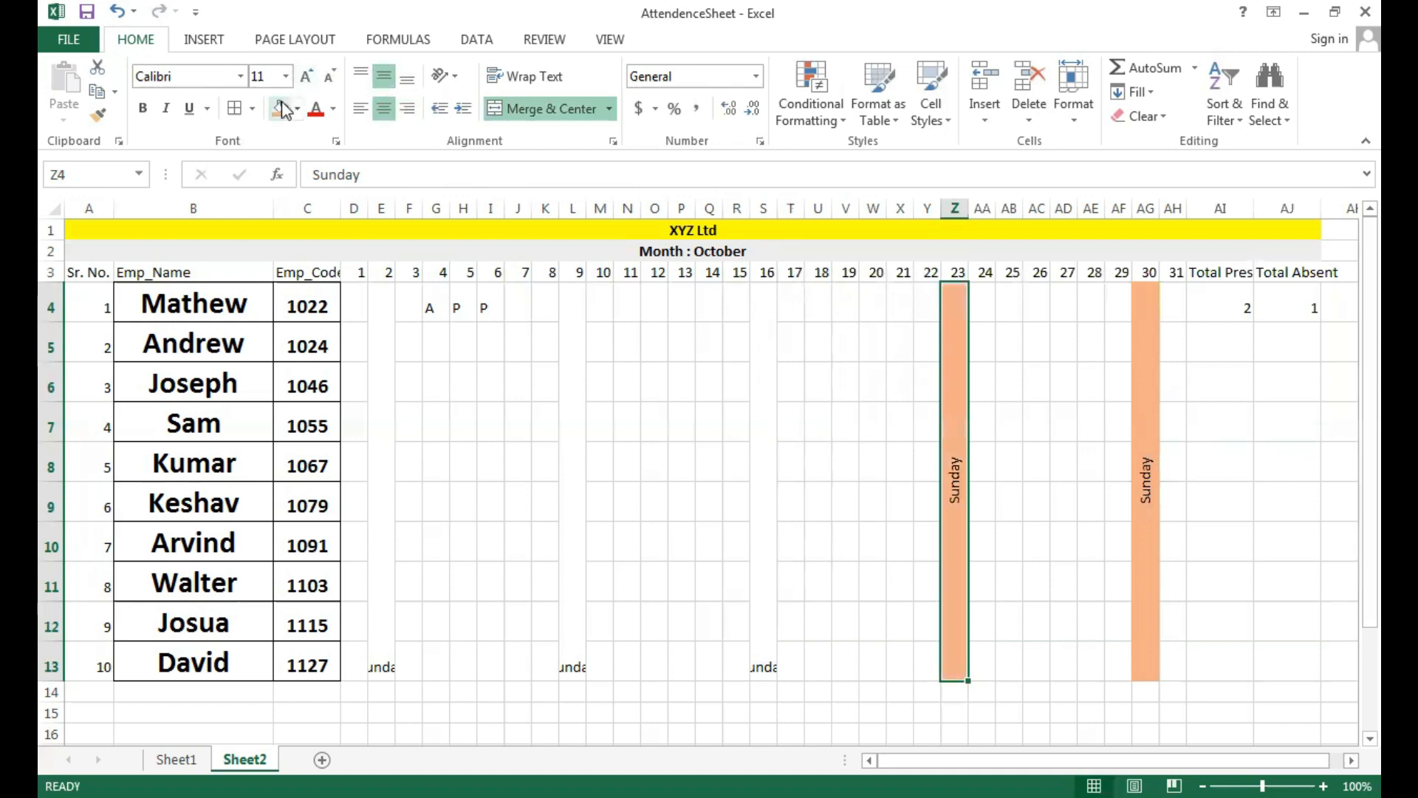
{"action": "left_click", "coordinate": [142, 111]}
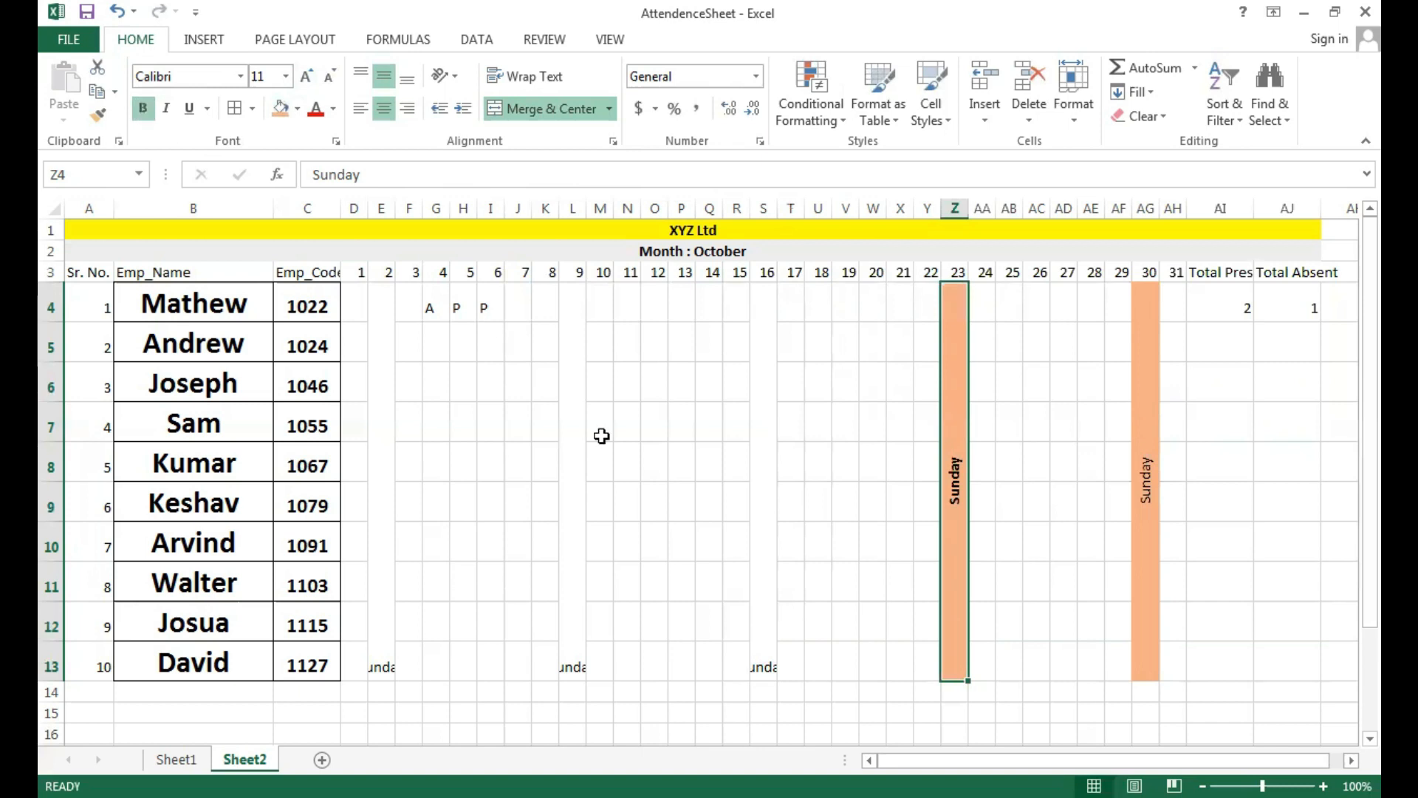
Format the merged Sunday cell S4:S13 with middle vertical alignment, bold, 90-degree text and the same light orange fill.
{"action": "left_click", "coordinate": [759, 438]}
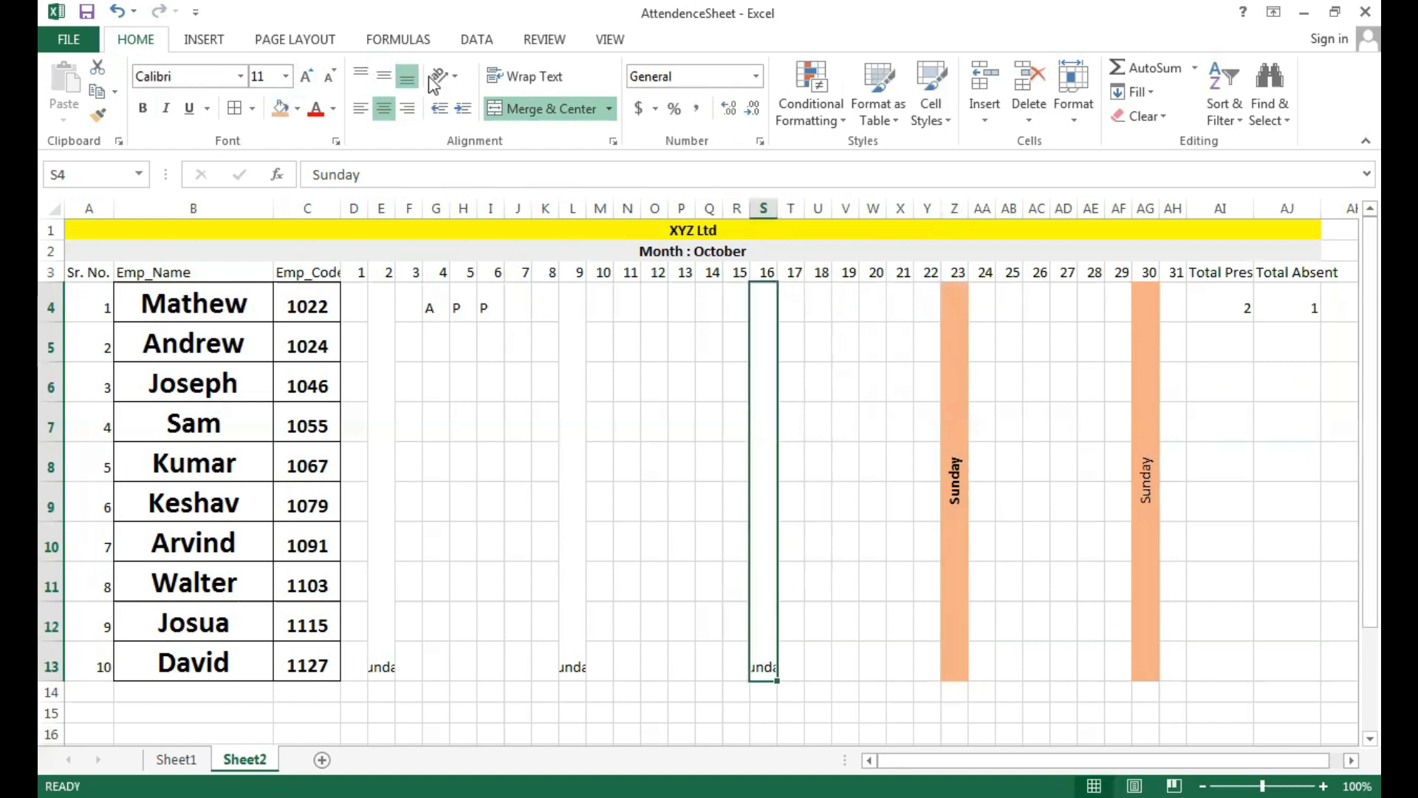
{"action": "left_click", "coordinate": [383, 75]}
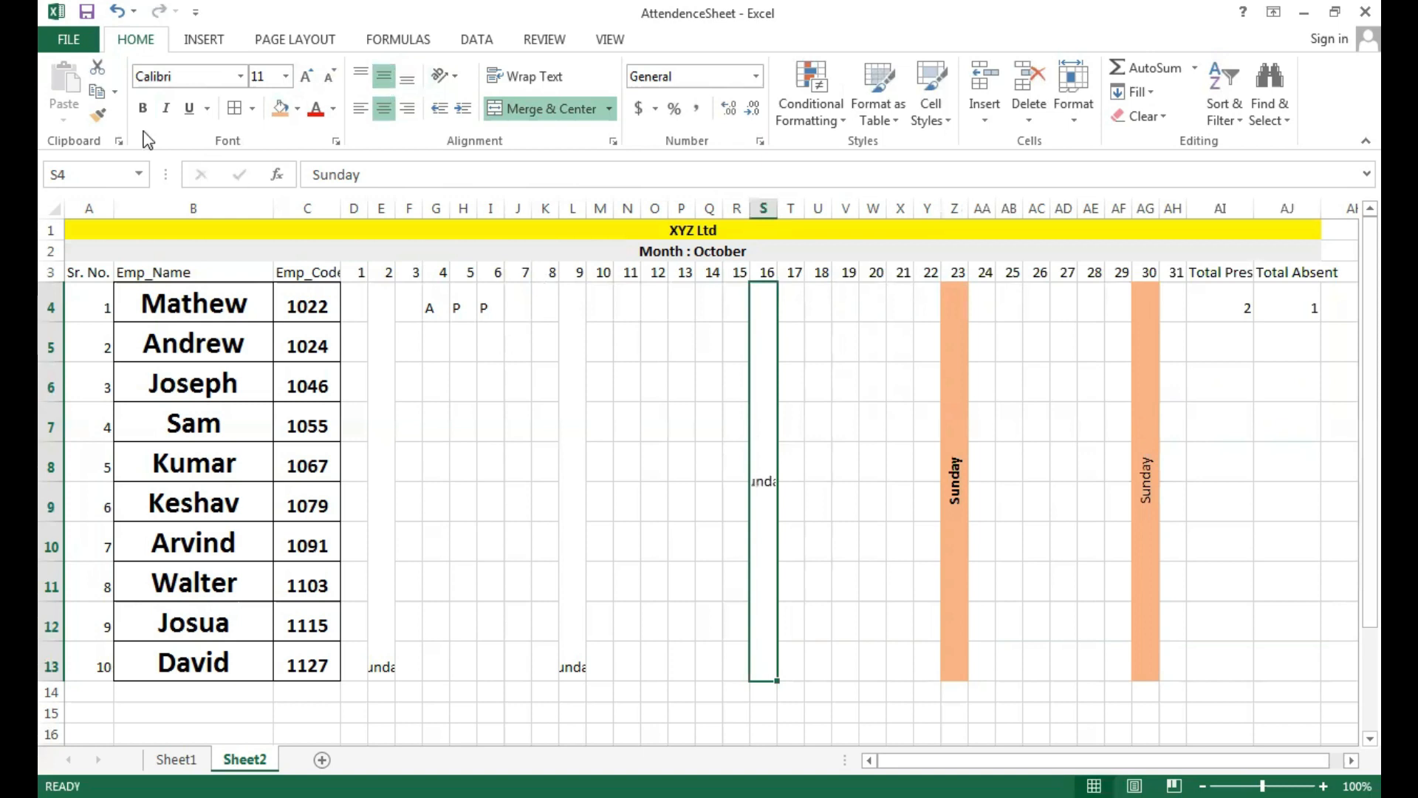
{"action": "left_click", "coordinate": [143, 109]}
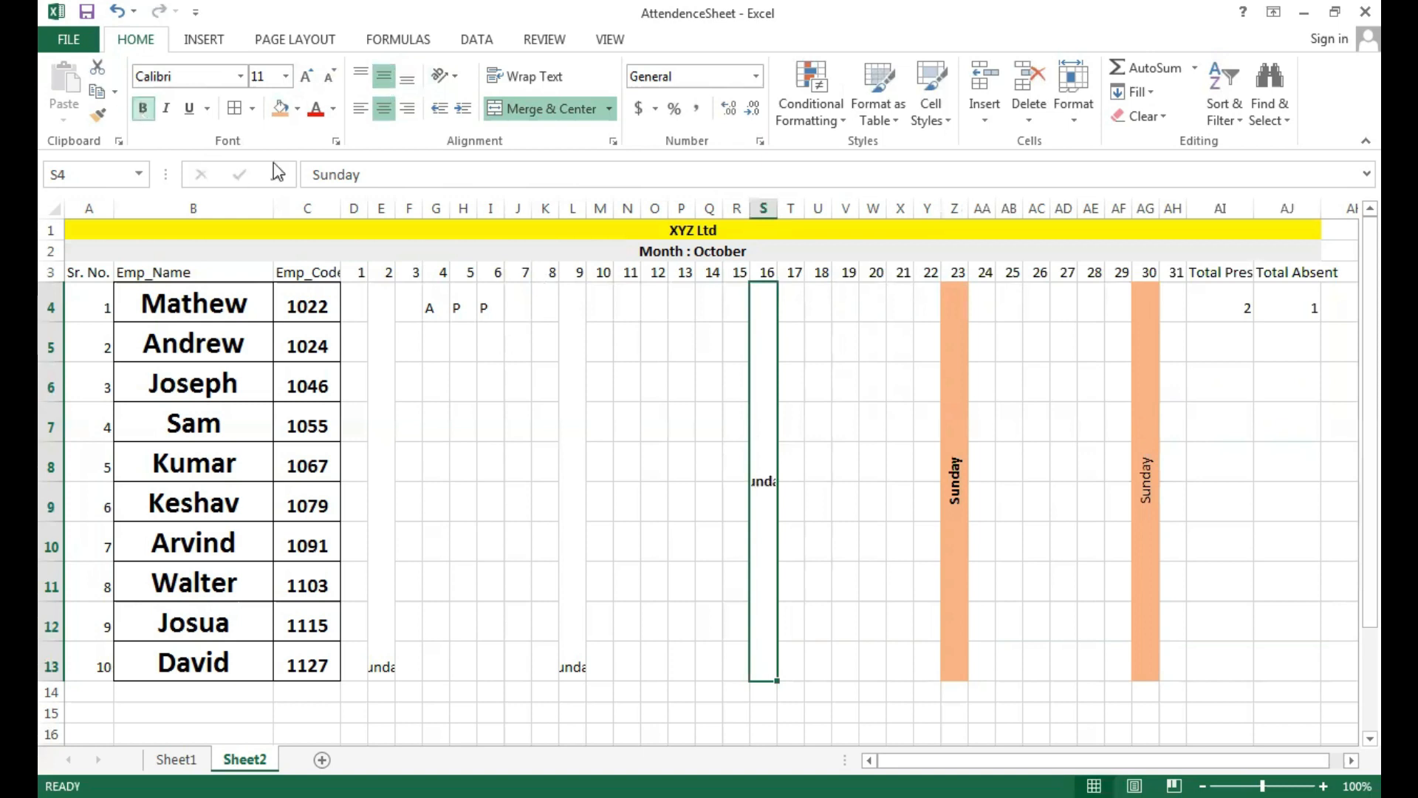
{"action": "right_click", "coordinate": [766, 465]}
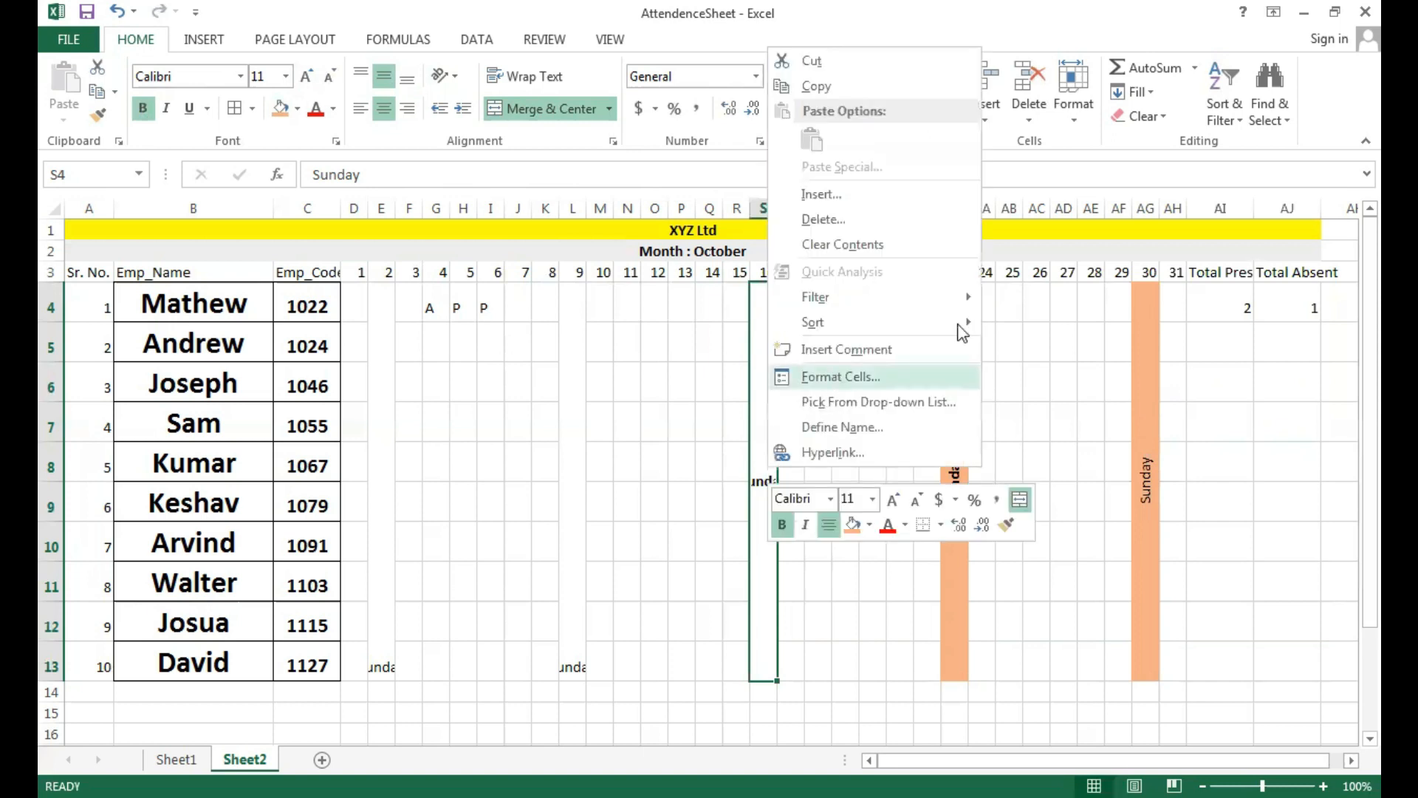
{"action": "type", "text": "90"}
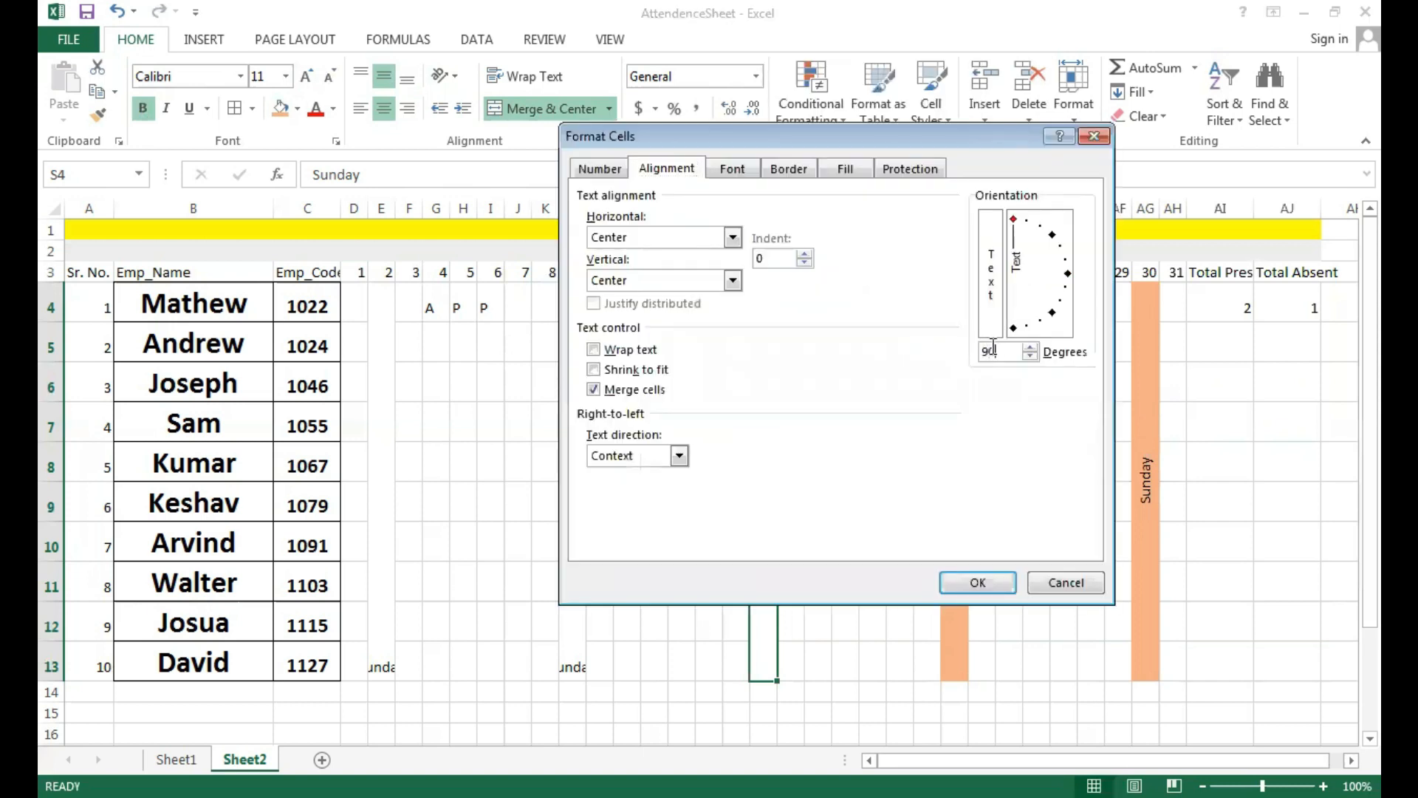
{"action": "left_click", "coordinate": [977, 583]}
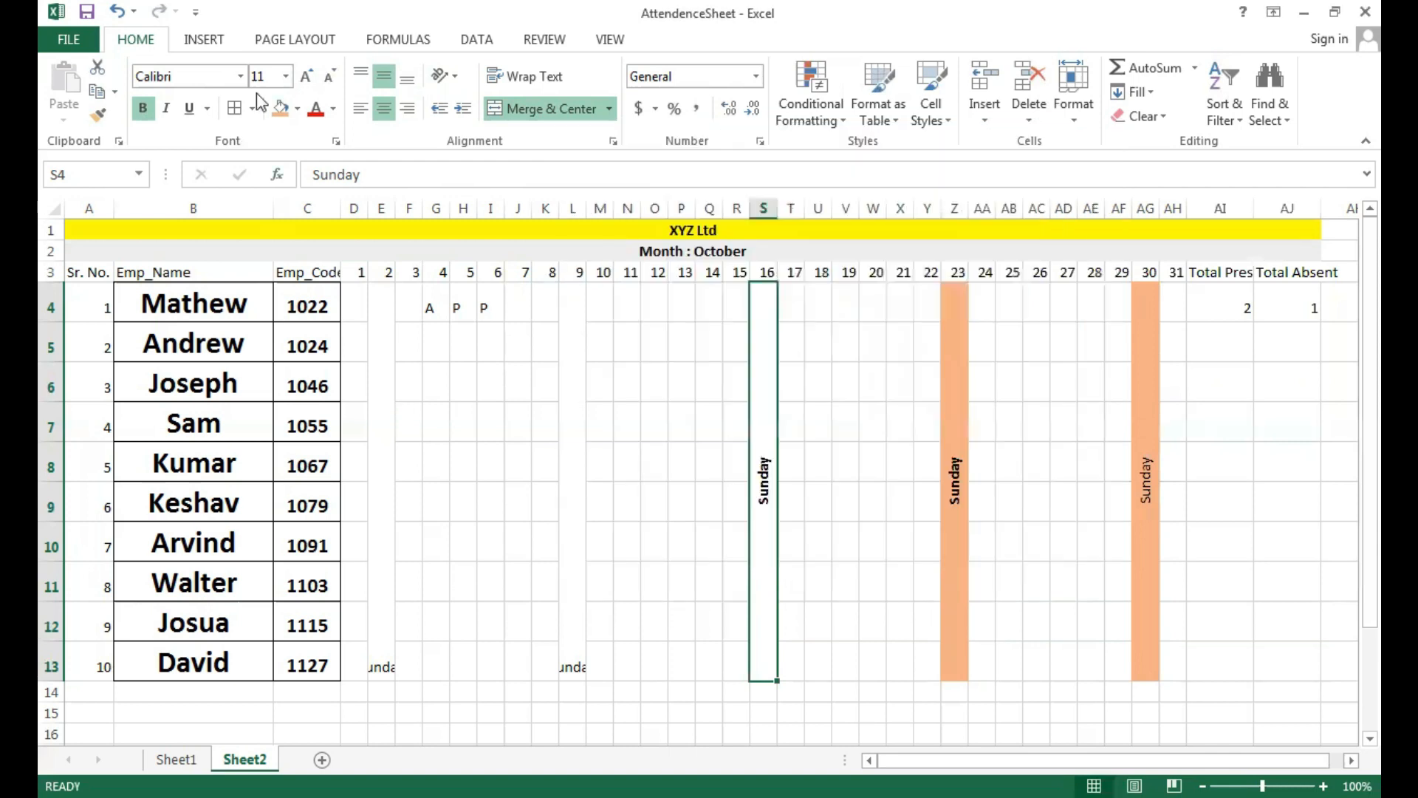
{"action": "left_click", "coordinate": [282, 111]}
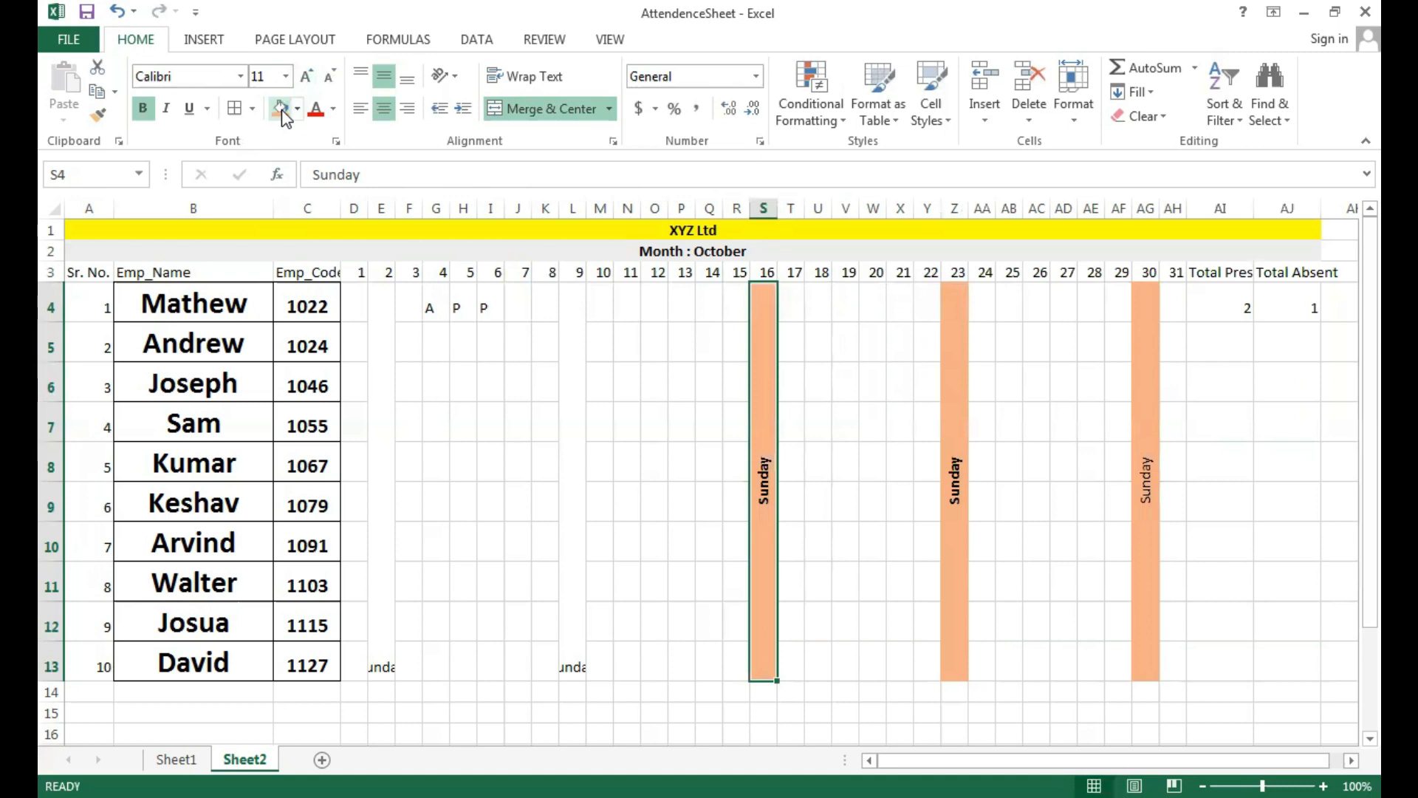
Format the merged Sunday cell L4:L13 with 90-degree text, bold, light orange fill and middle vertical alignment.
{"action": "left_click", "coordinate": [570, 436]}
{"action": "right_click", "coordinate": [574, 438]}
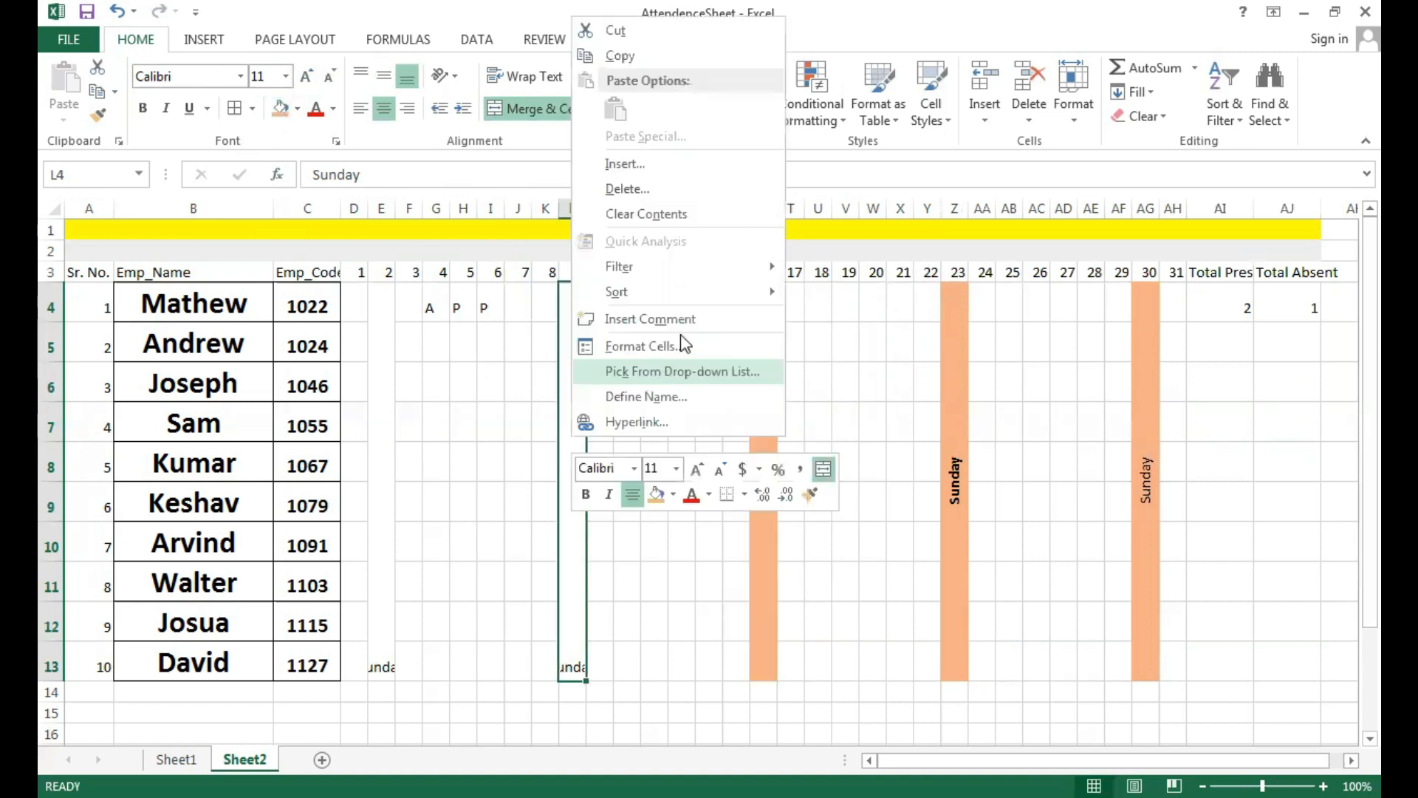
{"action": "left_click", "coordinate": [681, 340]}
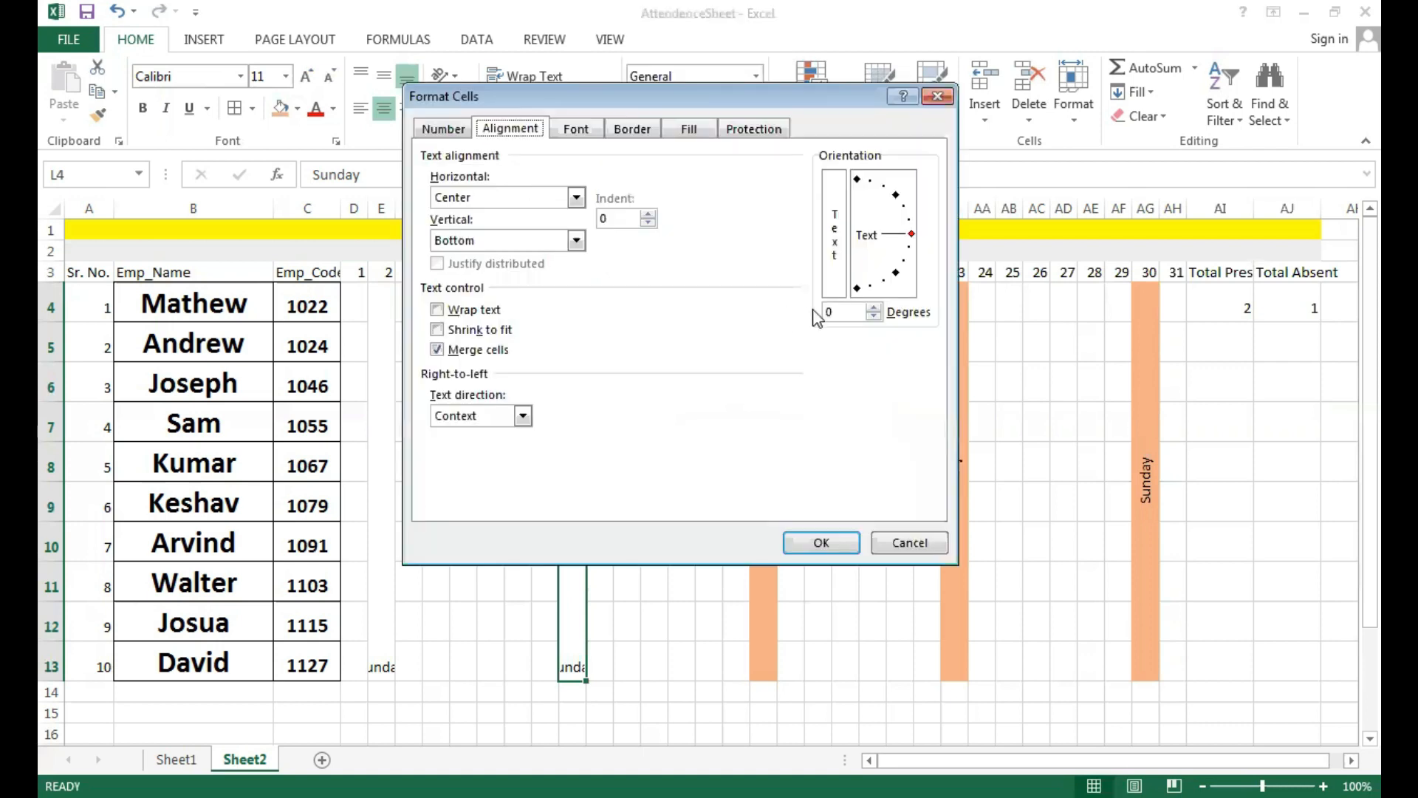
{"action": "left_click", "coordinate": [835, 311]}
{"action": "key", "text": "BackSpace"}
{"action": "type", "text": "90"}
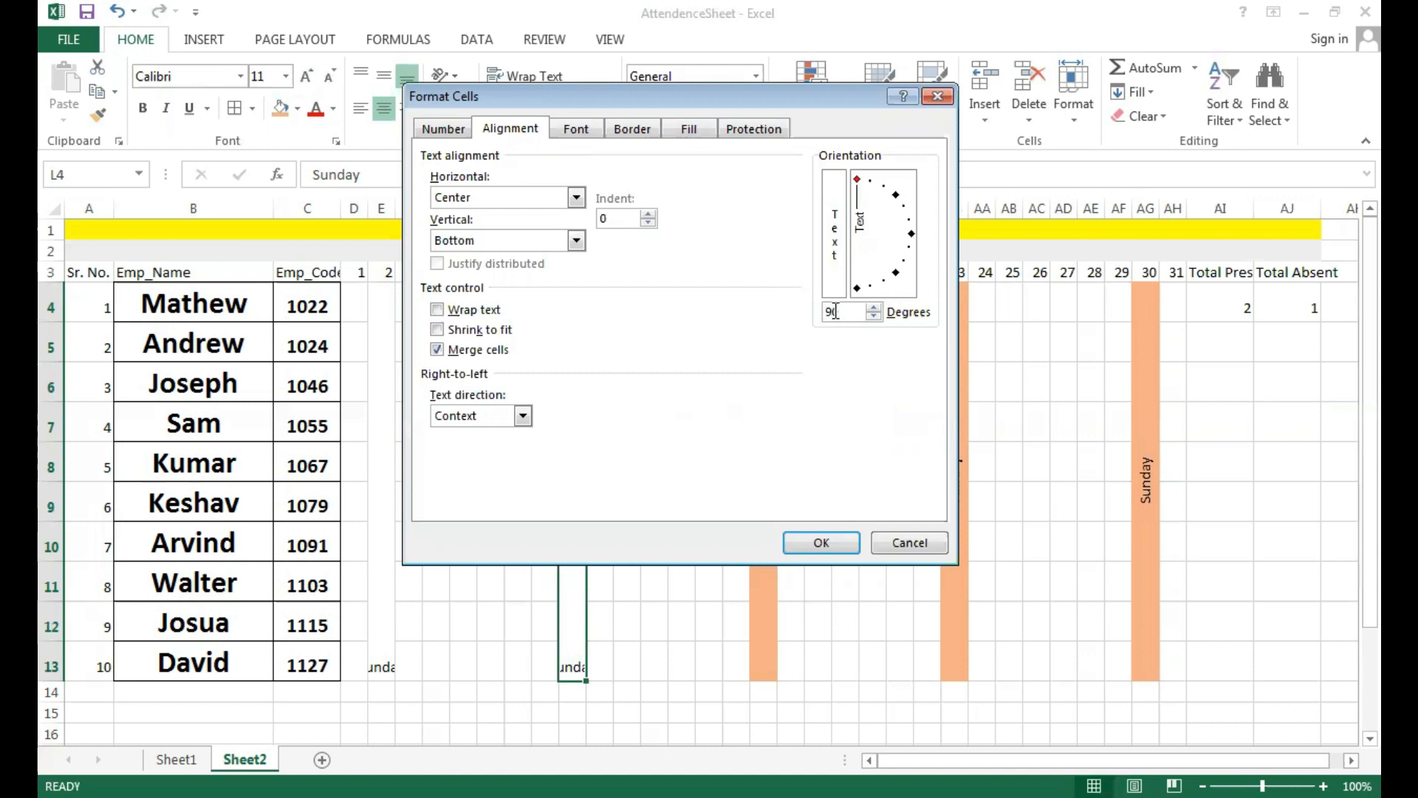
{"action": "left_click", "coordinate": [822, 544]}
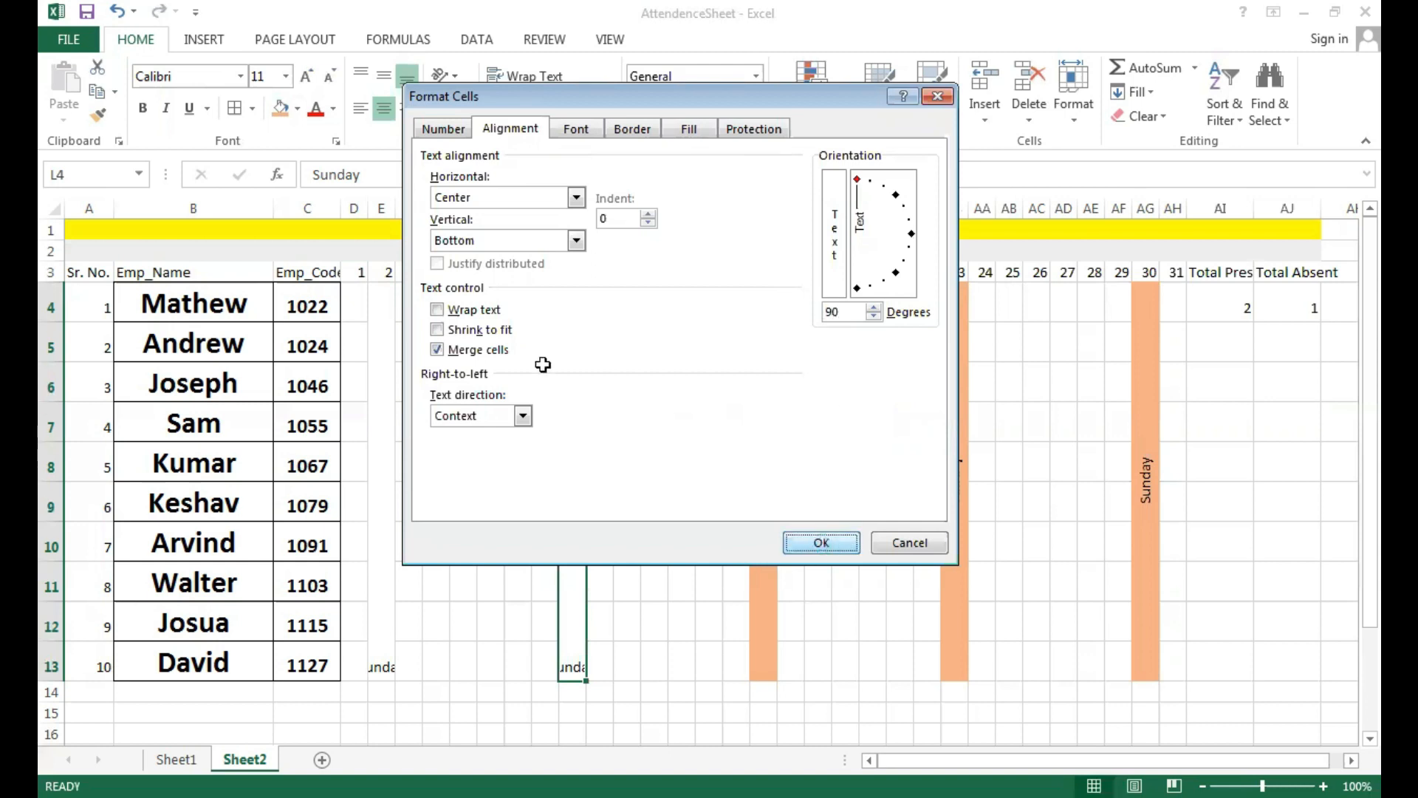
{"action": "left_click", "coordinate": [142, 108]}
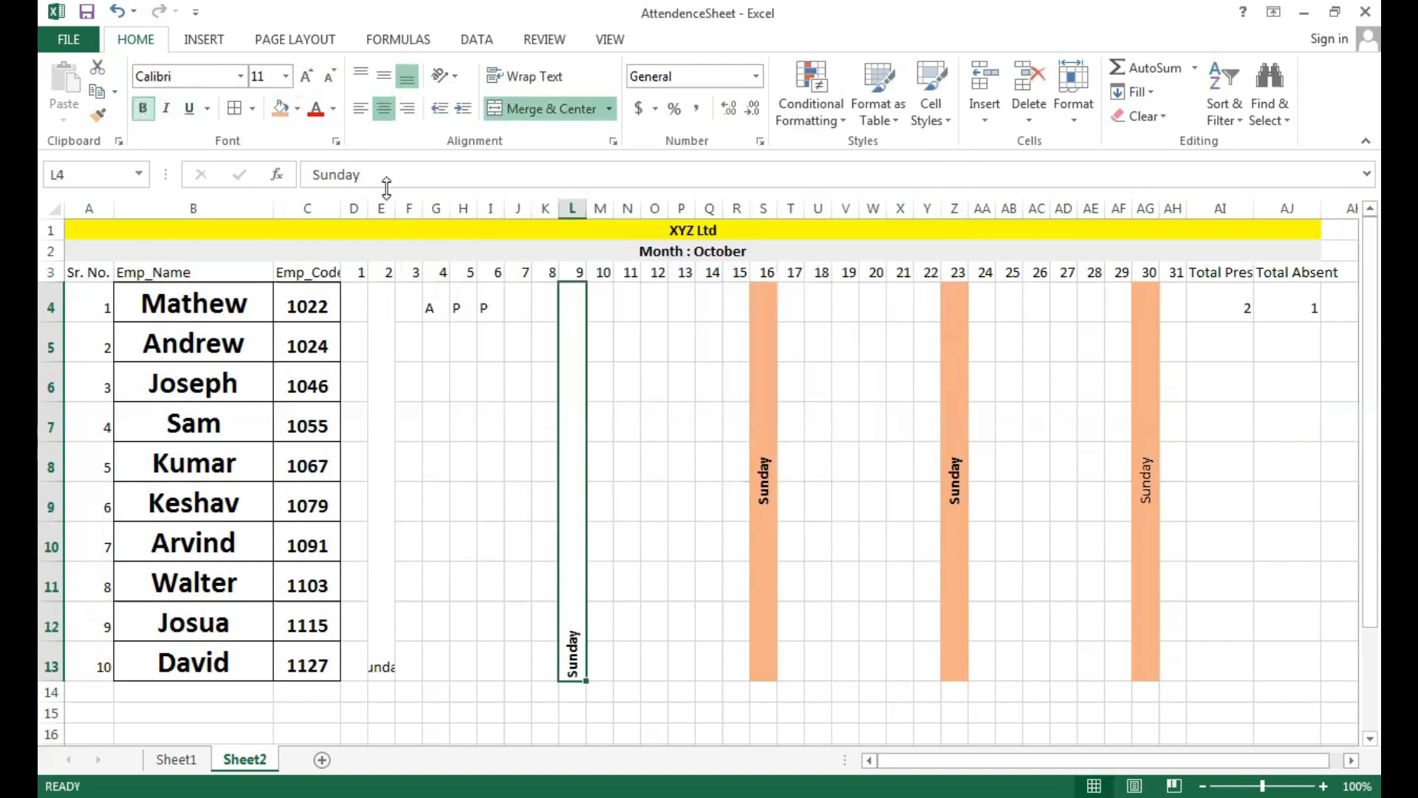
{"action": "left_click", "coordinate": [280, 108]}
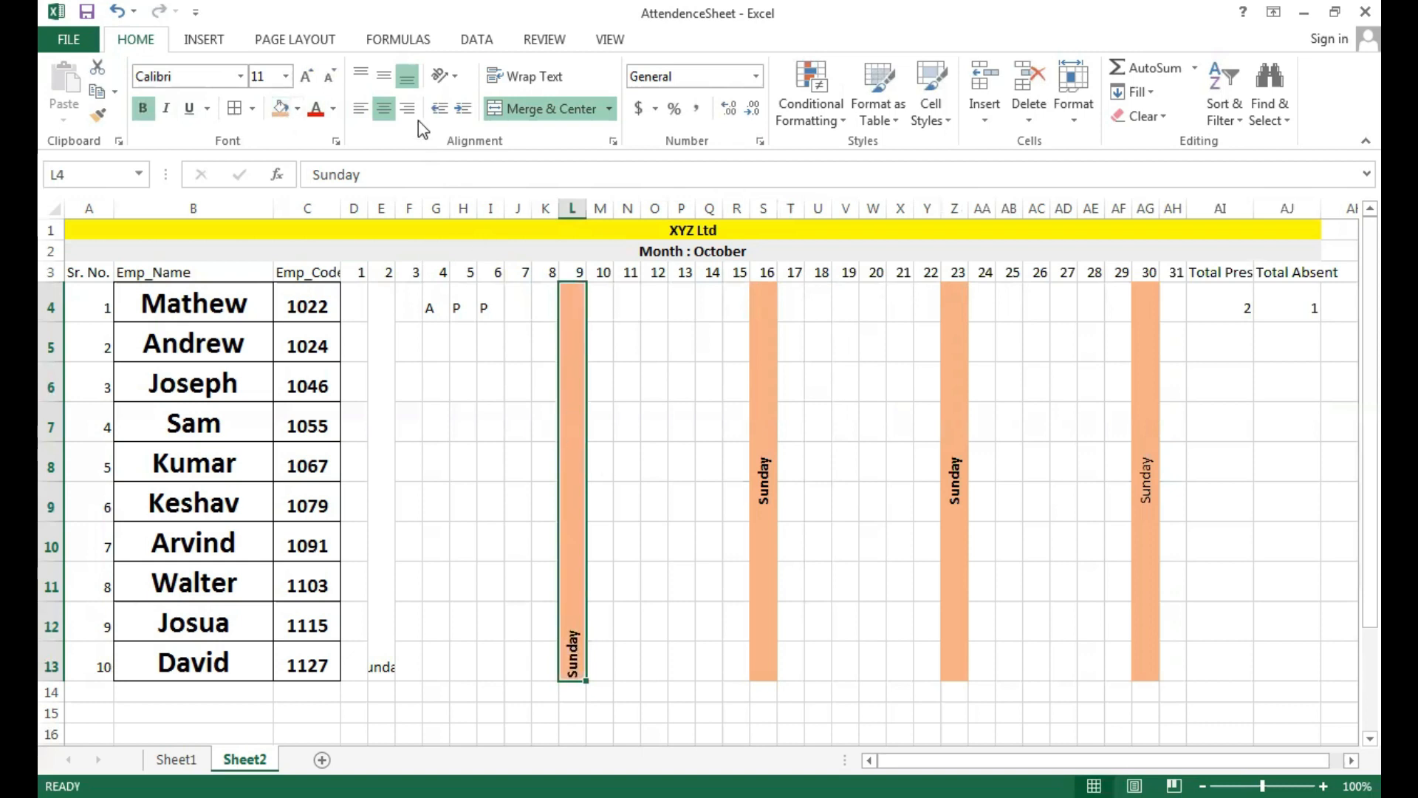
{"action": "left_click", "coordinate": [383, 76]}
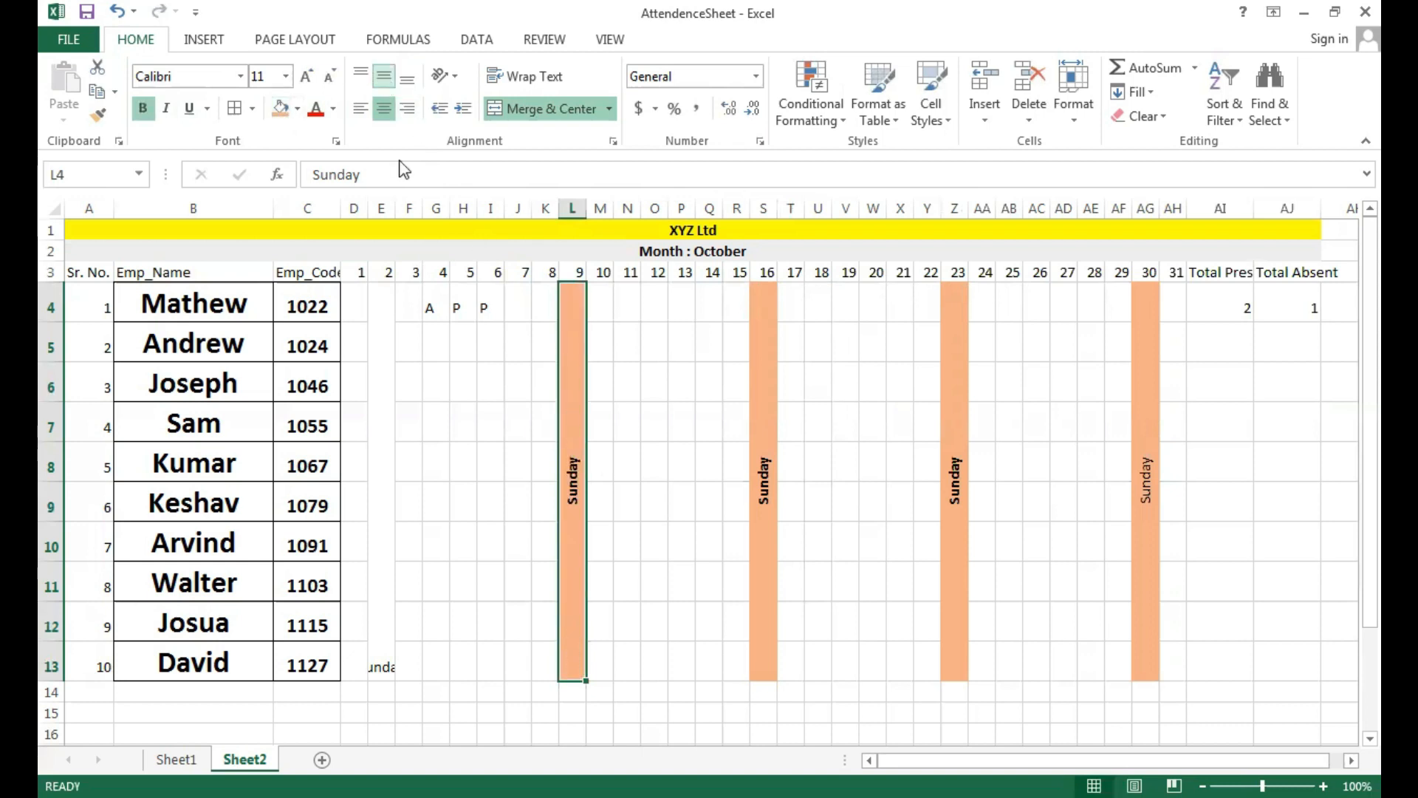
Format the merged Sunday cell E4:E13 with middle vertical alignment, bold, 90-degree text and light orange fill.
{"action": "left_click", "coordinate": [379, 371]}
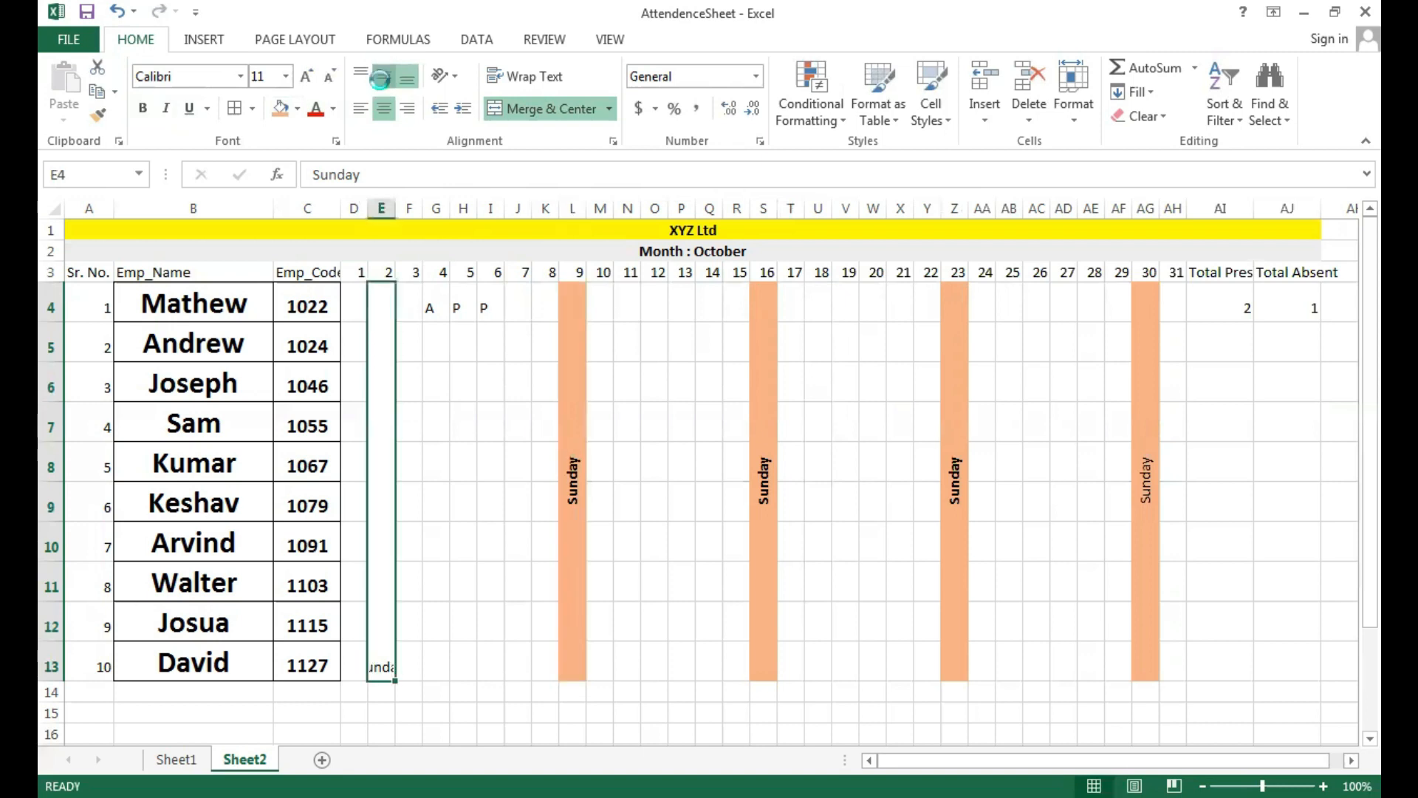
{"action": "left_click", "coordinate": [380, 78]}
{"action": "left_click", "coordinate": [143, 108]}
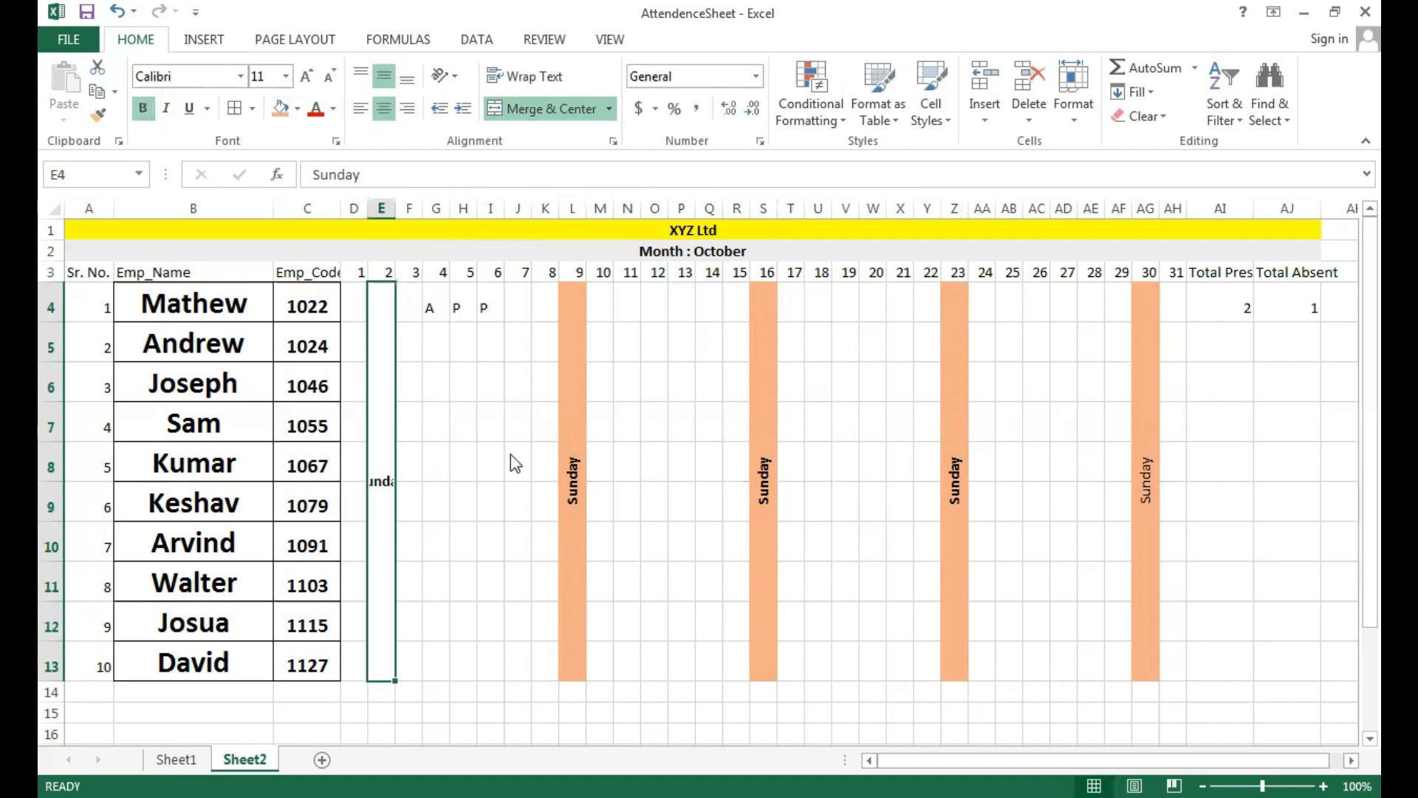
{"action": "right_click", "coordinate": [379, 341]}
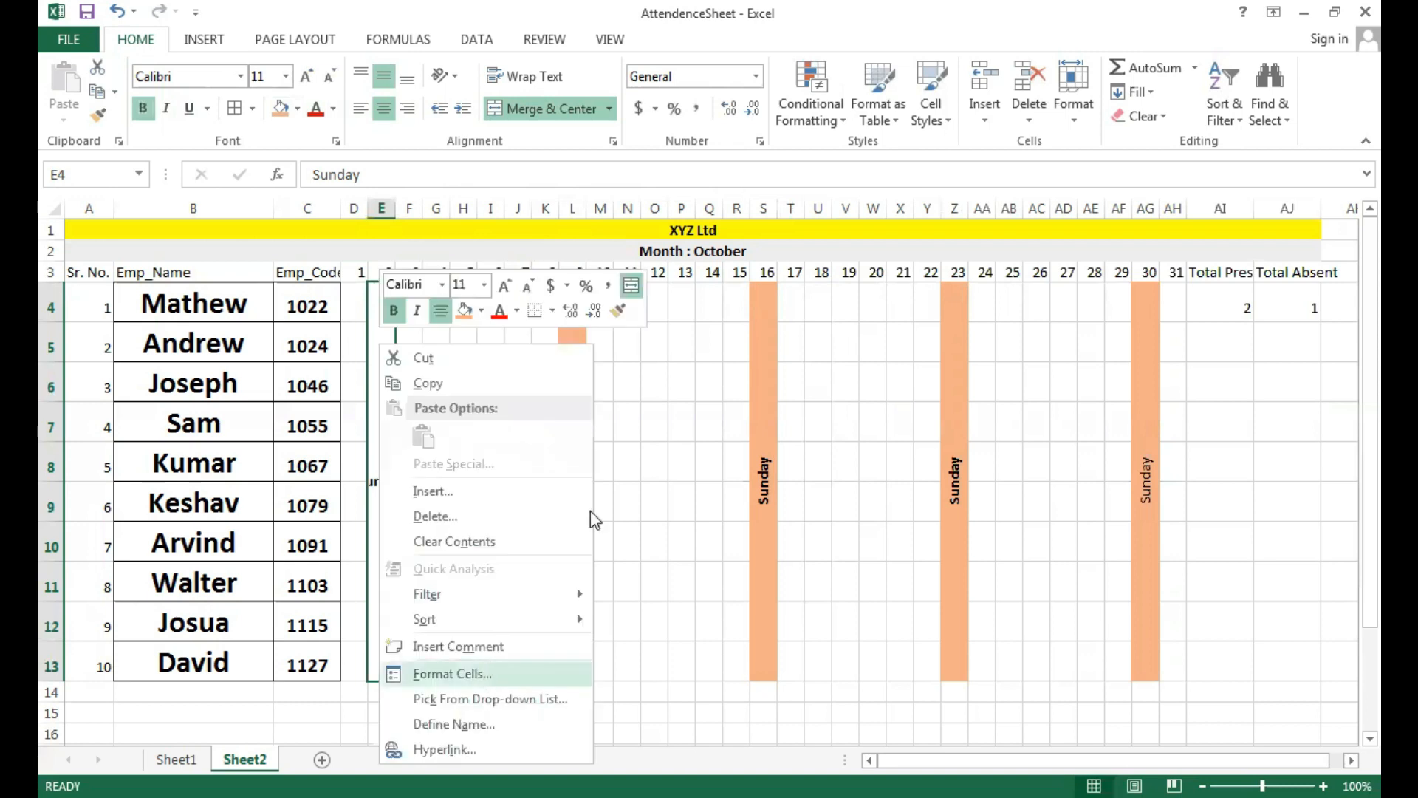
{"action": "double_click", "coordinate": [658, 549]}
{"action": "type", "text": "90"}
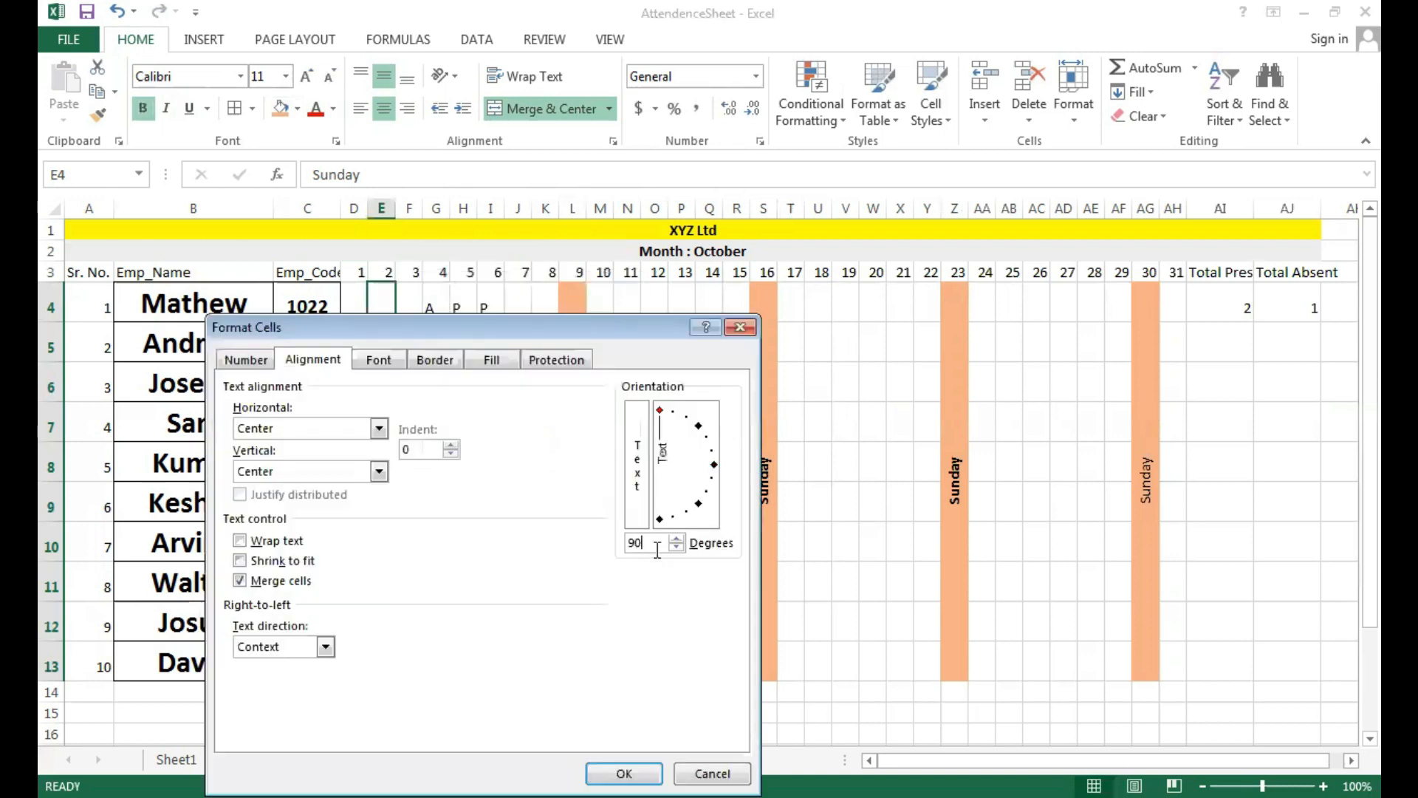
{"action": "left_click", "coordinate": [624, 773]}
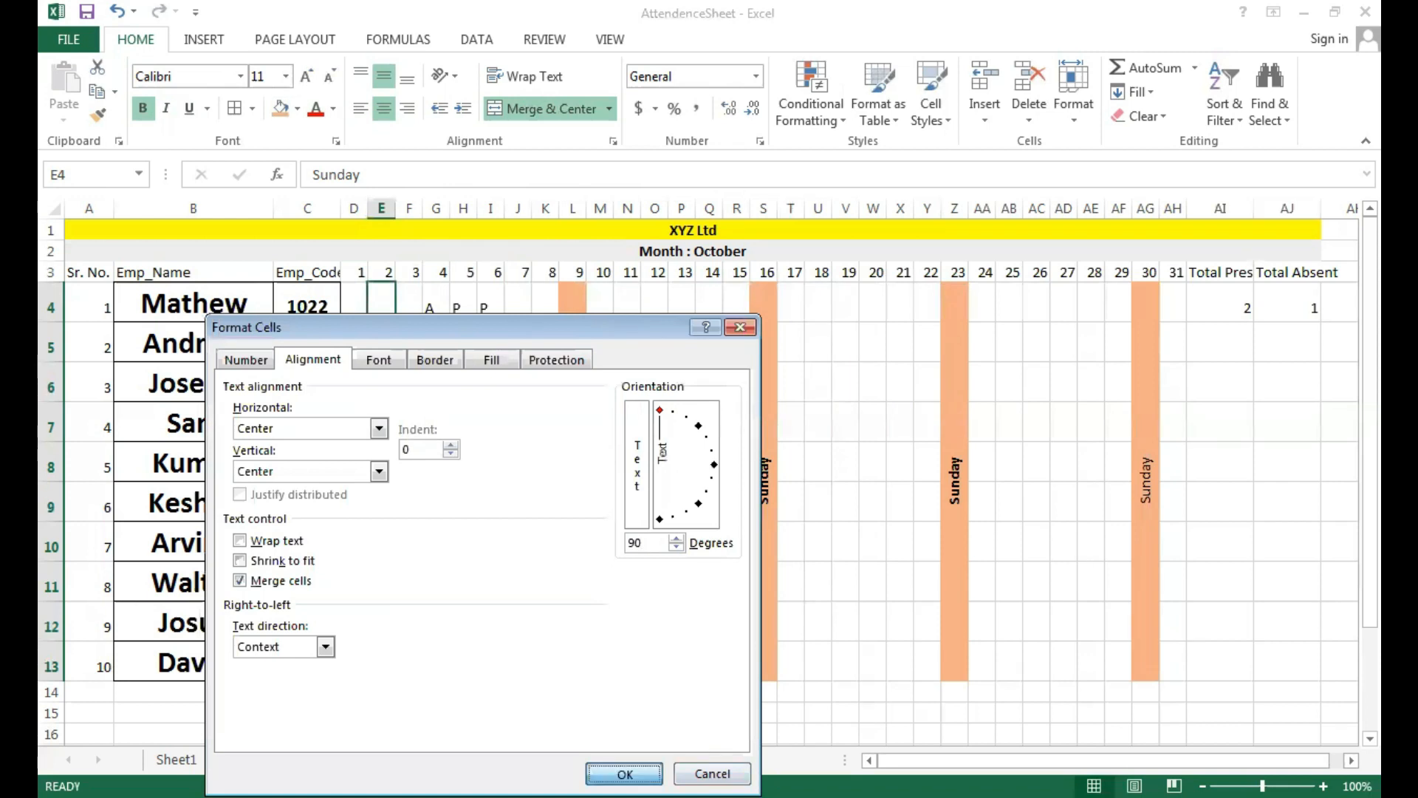
{"action": "left_click", "coordinate": [280, 108]}
{"action": "left_click", "coordinate": [702, 396]}
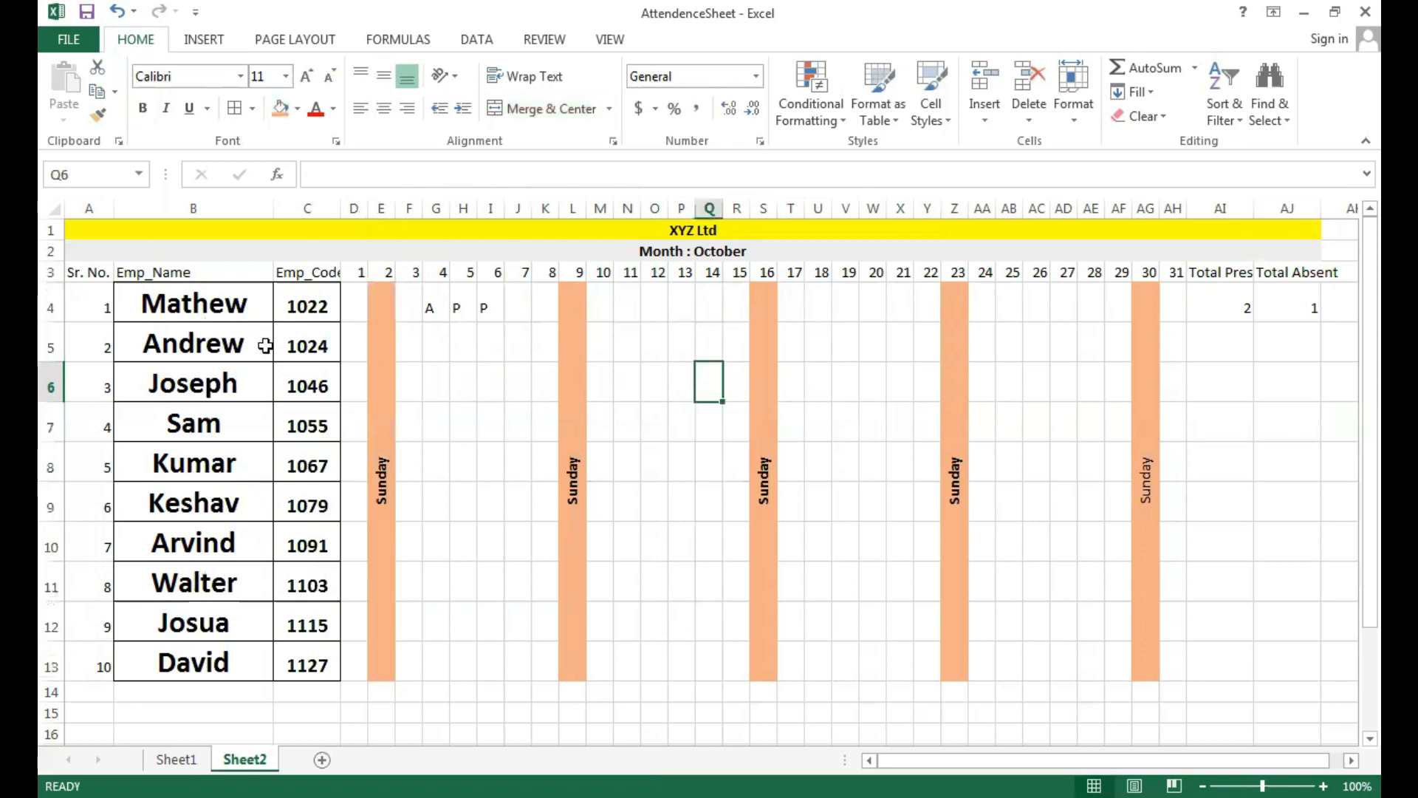
Apply all borders to the whole attendance table, A1:AJ13.
{"action": "left_click_drag", "start_coordinate": [353, 231], "coordinate": [392, 516]}
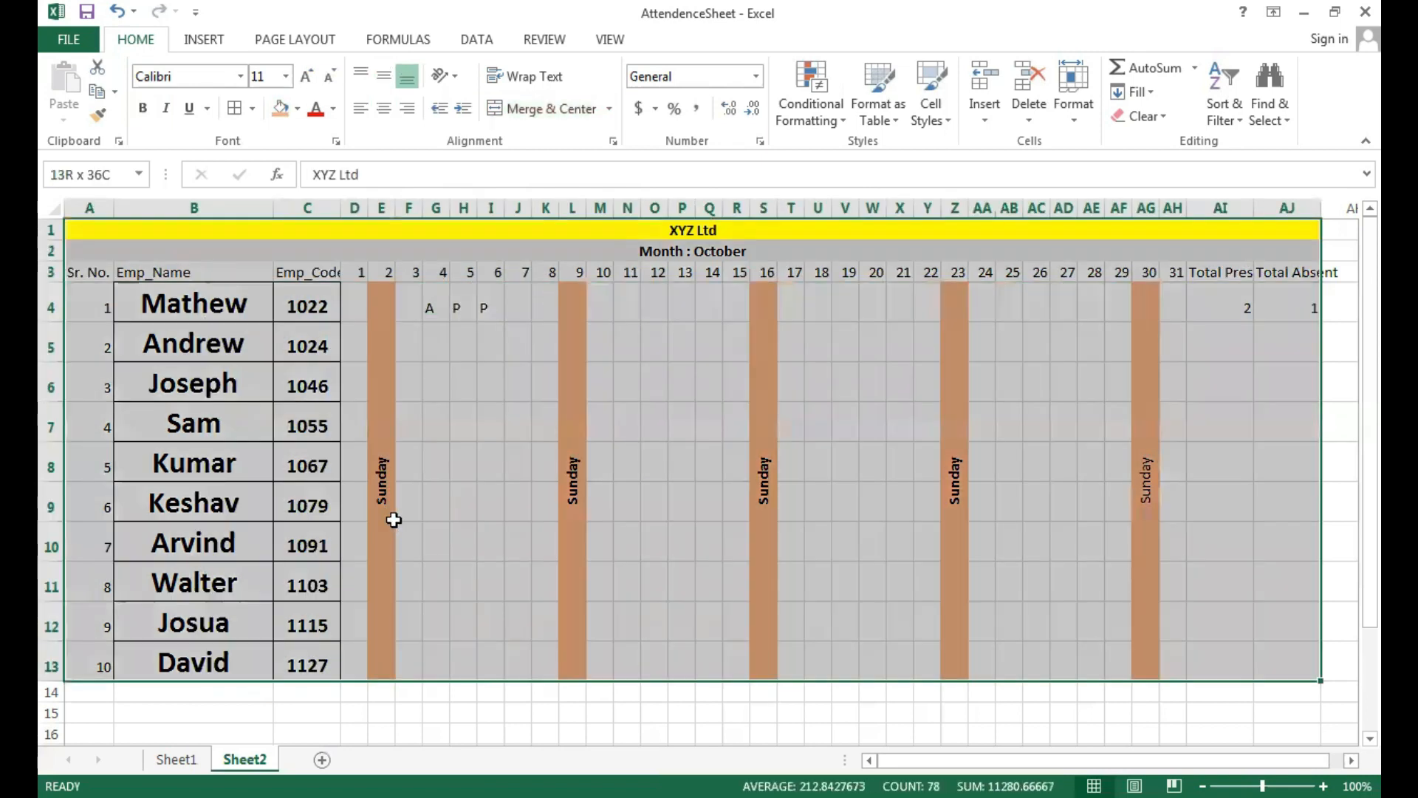
{"action": "left_click", "coordinate": [231, 108]}
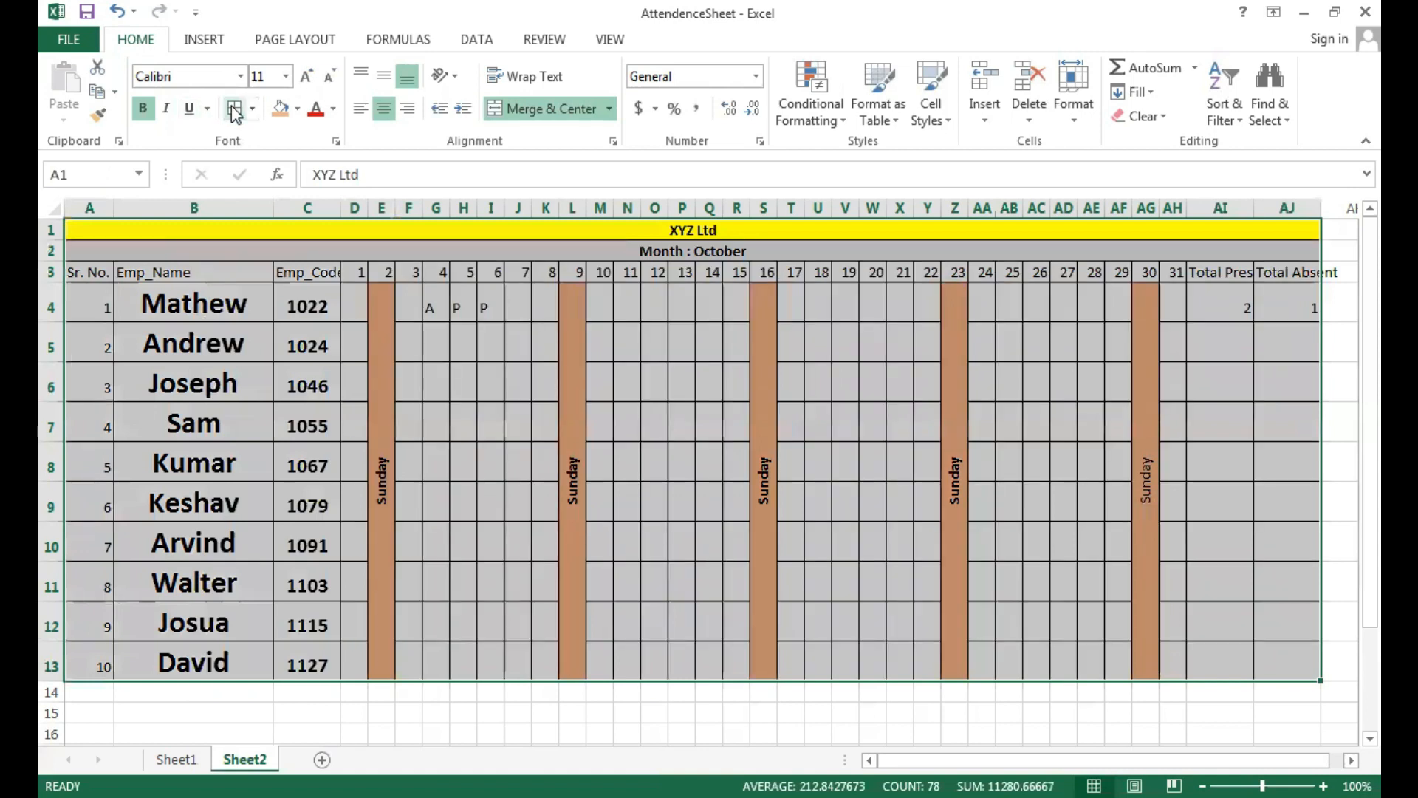
{"action": "left_click", "coordinate": [897, 411]}
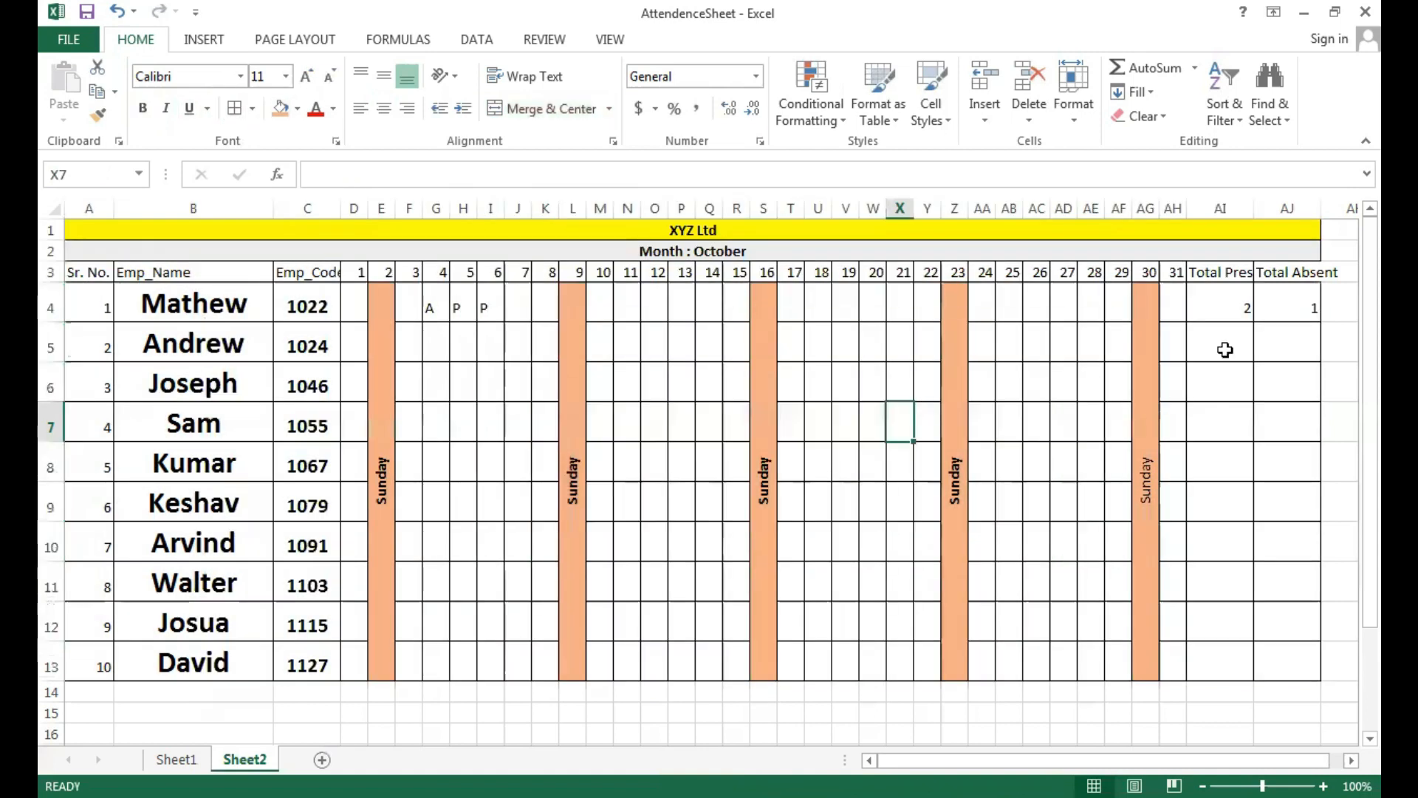
Set the Total Present and Total Absent columns, AI3:AJ13, to font size 20 and bold.
{"action": "left_click_drag", "start_coordinate": [1229, 274], "coordinate": [1269, 655]}
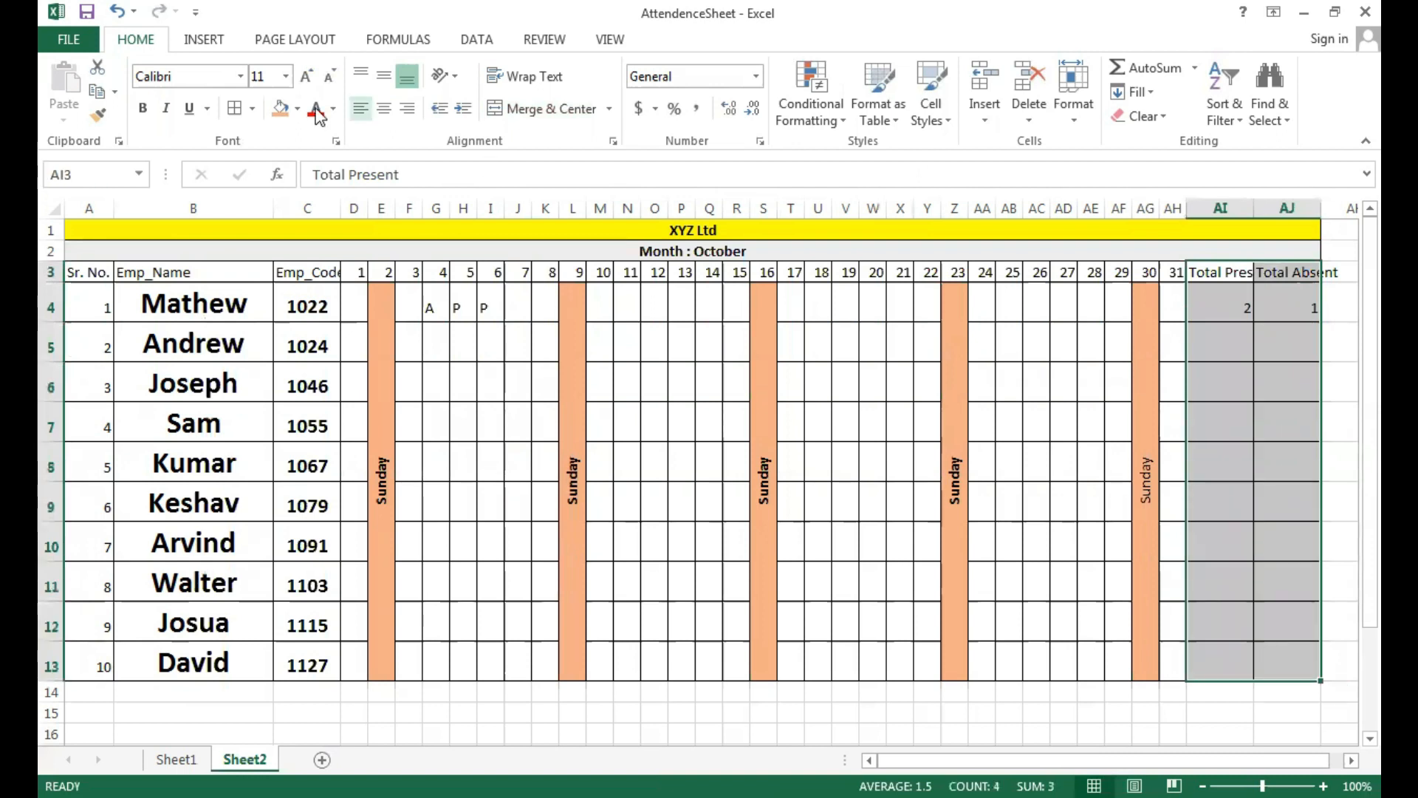
{"action": "left_click", "coordinate": [286, 76]}
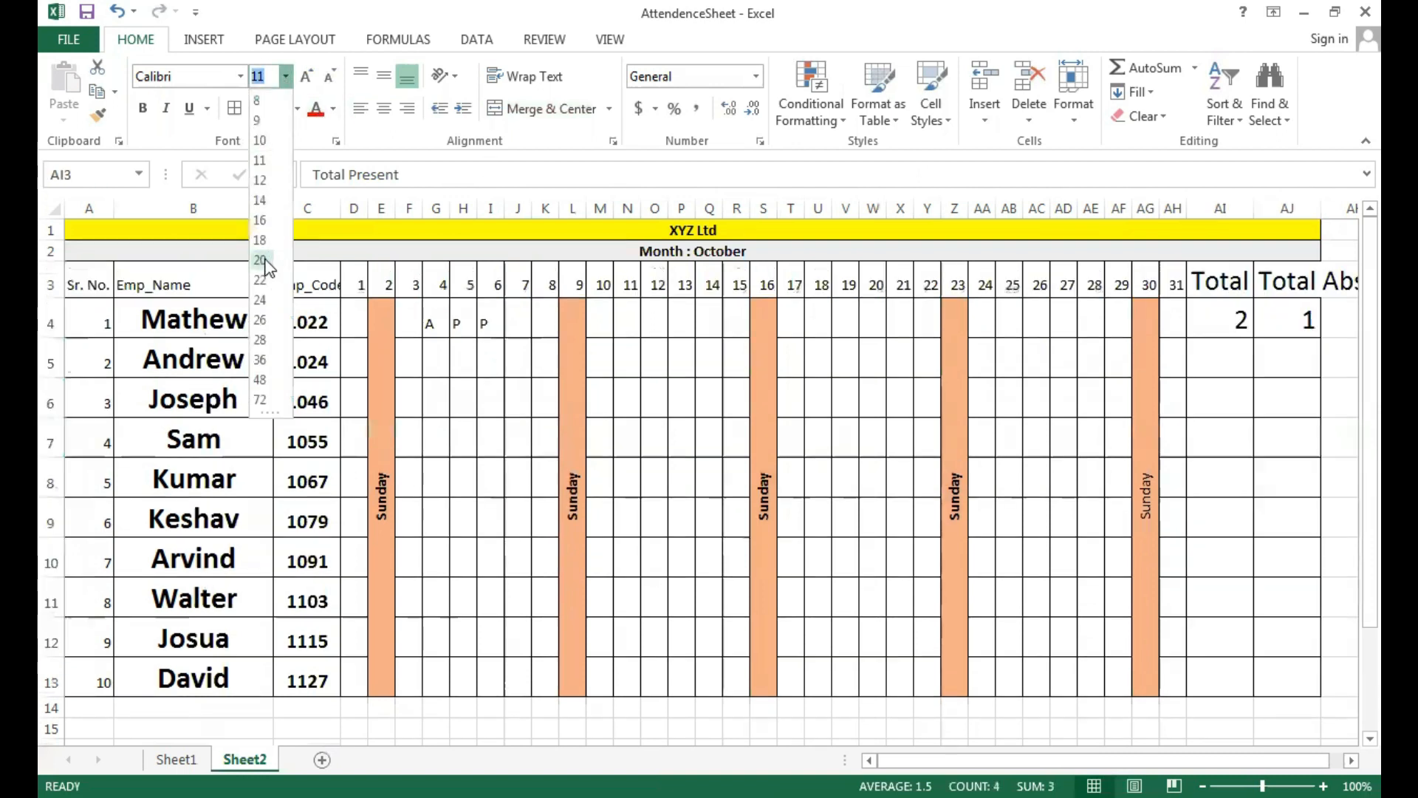
{"action": "left_click", "coordinate": [262, 260]}
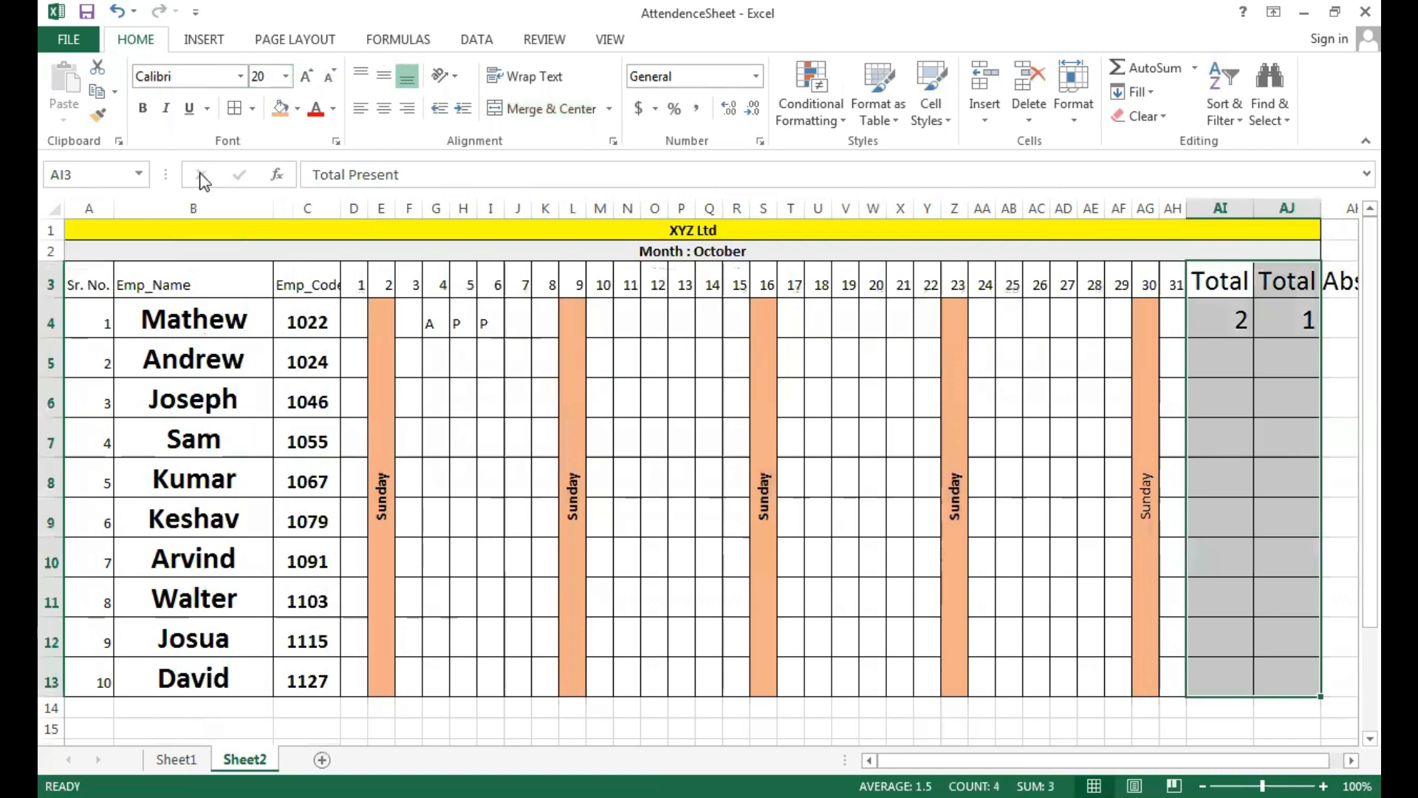
{"action": "left_click", "coordinate": [144, 108]}
Wrap the text of the Total Present header in AI3.
{"action": "left_click", "coordinate": [1206, 290]}
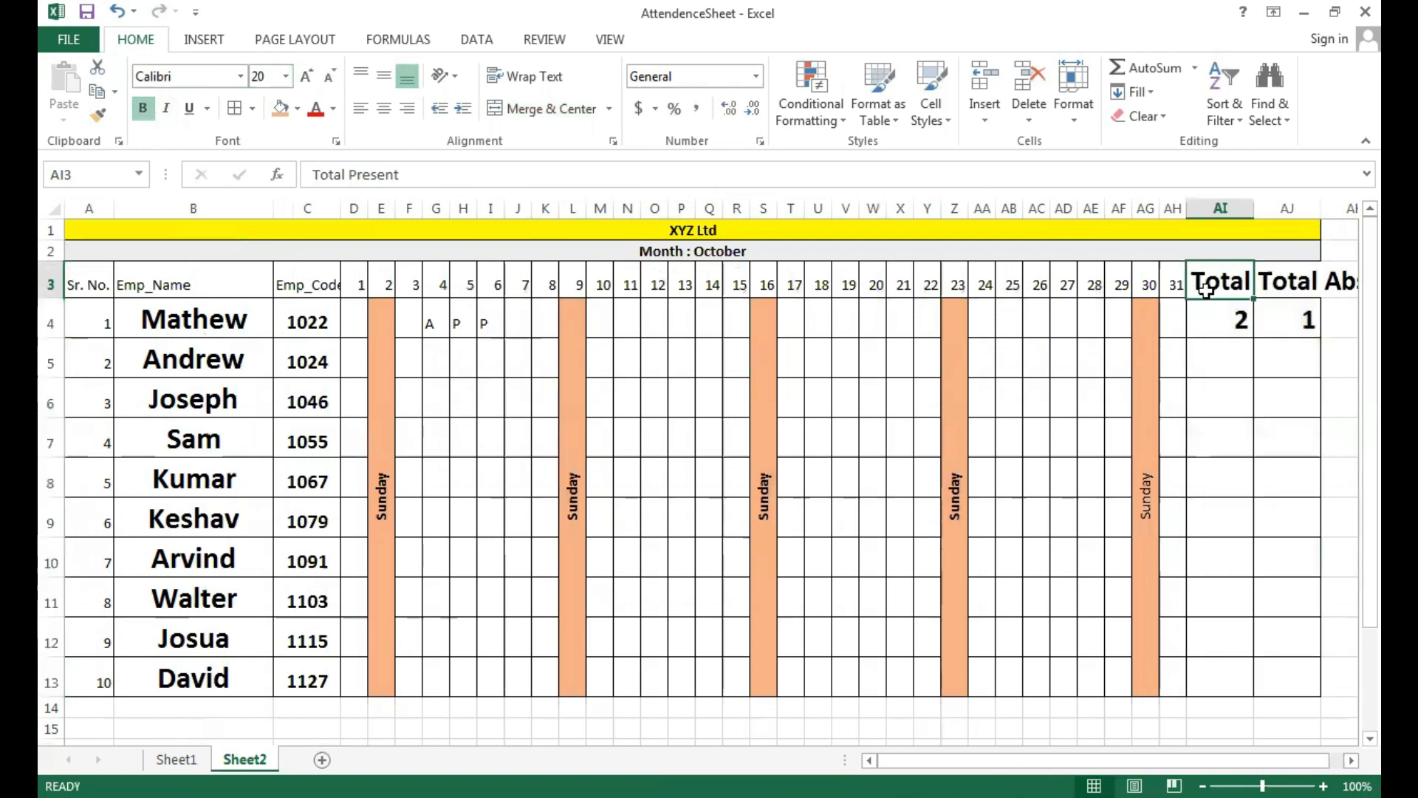
{"action": "left_click", "coordinate": [535, 77]}
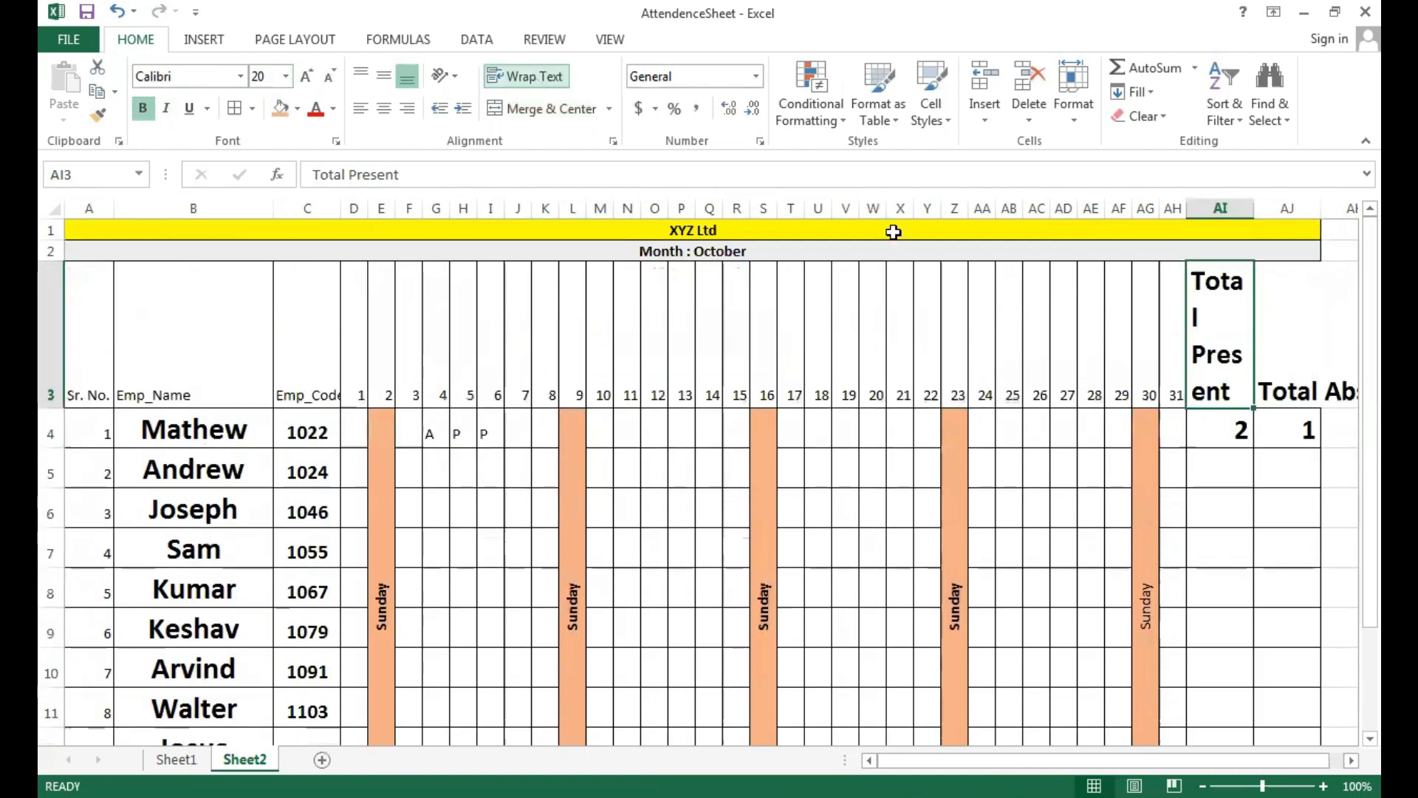
Wrap the Total Absent header in AJ3 and centre the header row A3:AJ3 both vertically and horizontally.
{"action": "left_click", "coordinate": [1281, 340]}
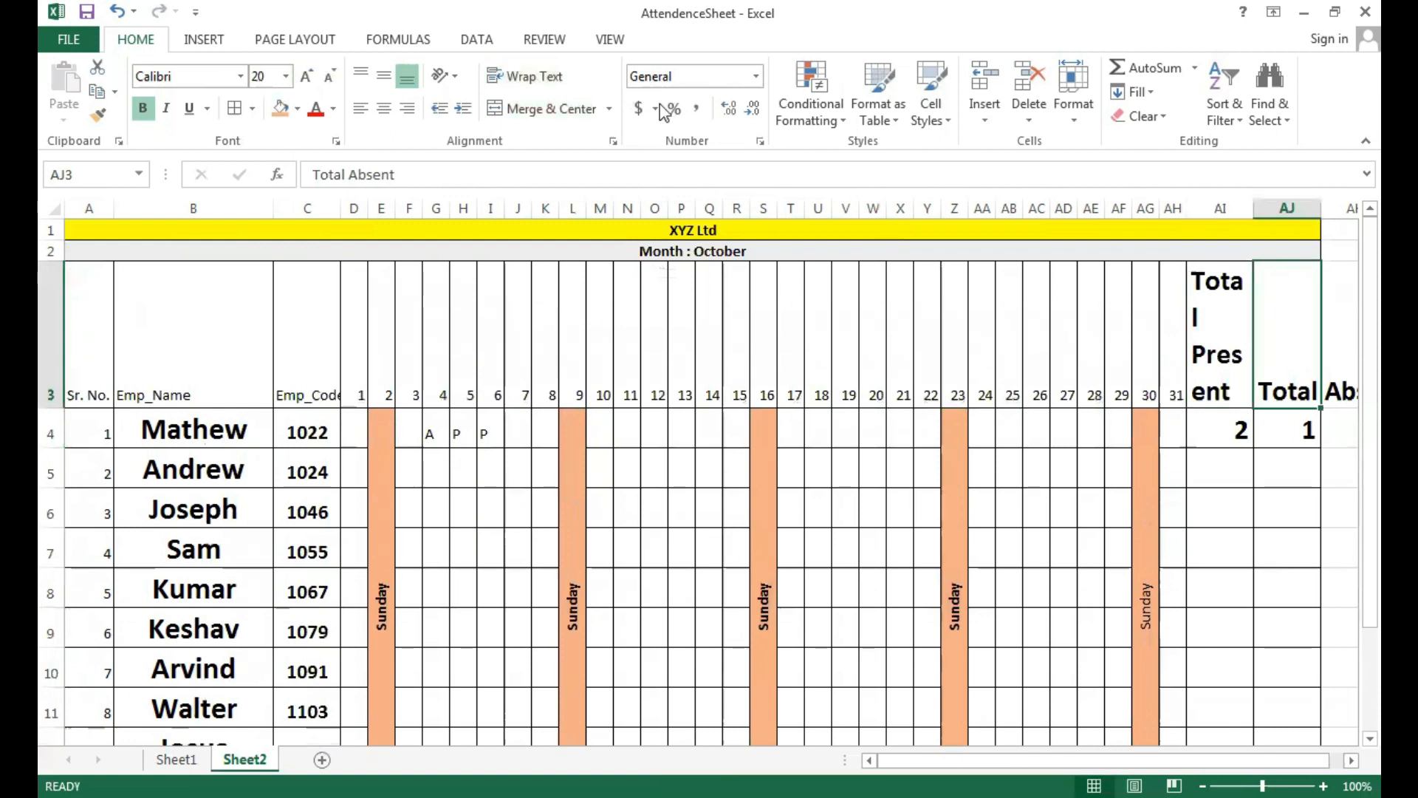
{"action": "left_click", "coordinate": [524, 74]}
{"action": "left_click_drag", "start_coordinate": [81, 335], "coordinate": [1263, 342]}
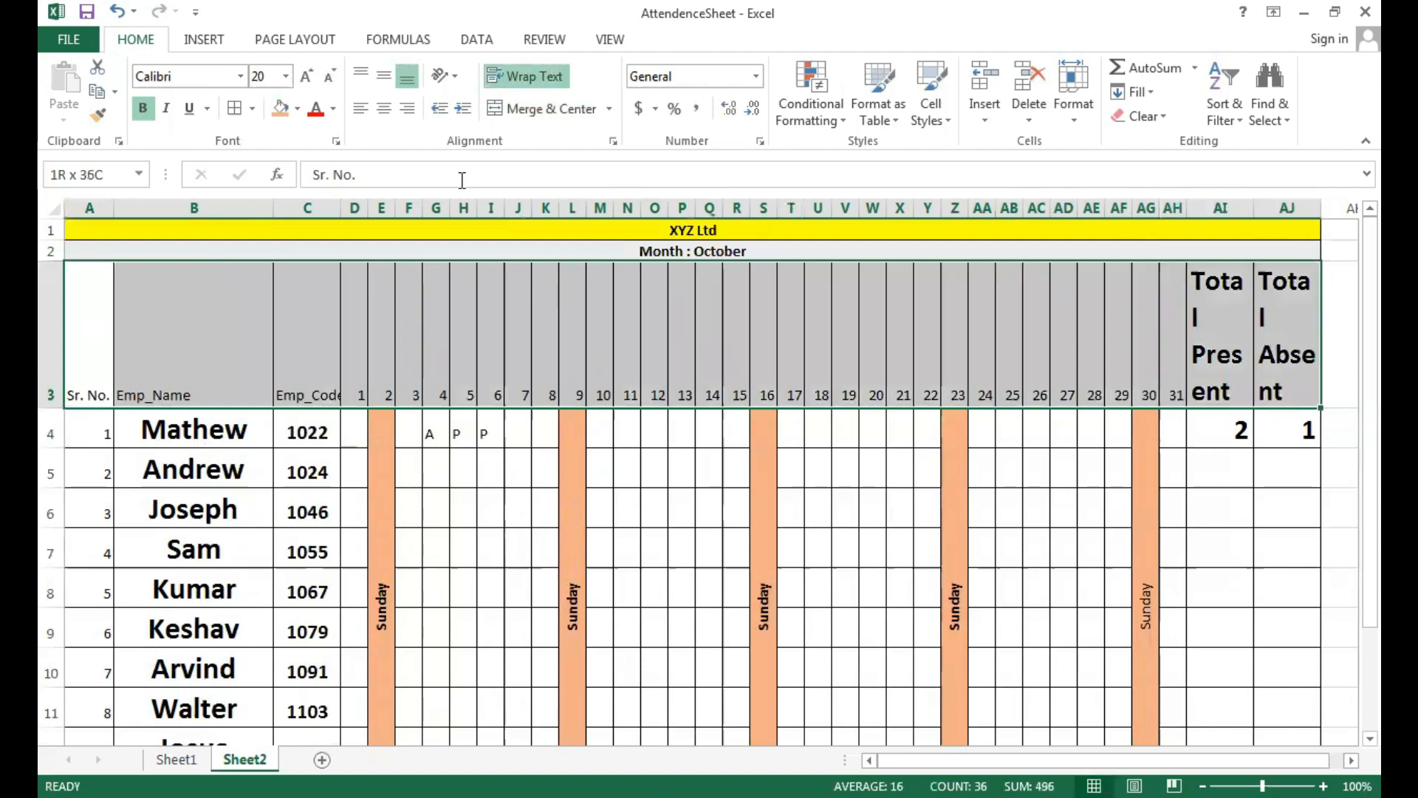
{"action": "left_click", "coordinate": [385, 77]}
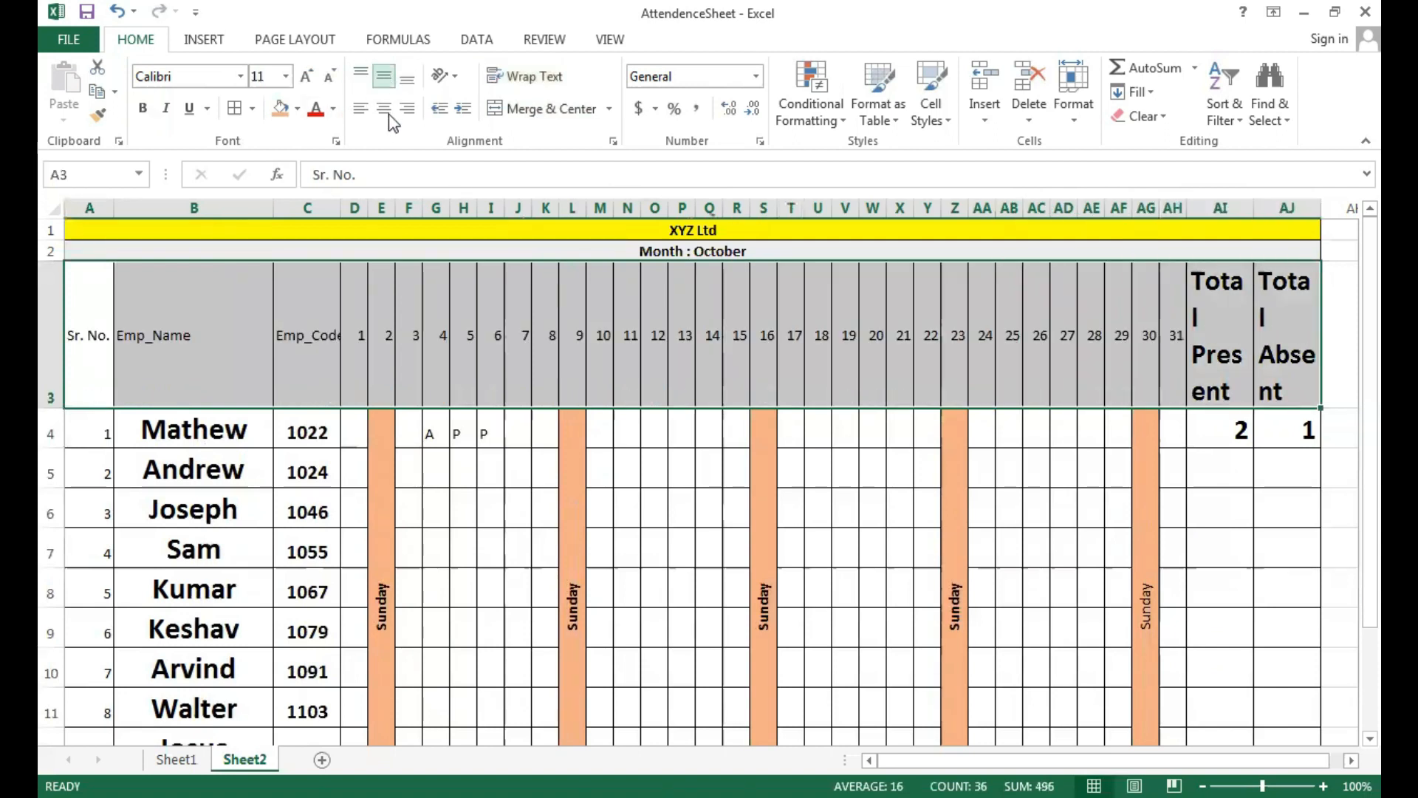
{"action": "left_click", "coordinate": [385, 109]}
Centre the total cells AI4:AJ13 both horizontally and vertically.
{"action": "scroll", "coordinate": [1033, 370], "scroll_direction": "down", "scroll_amount": 2, "text": "ctrl"}
{"action": "left_click_drag", "start_coordinate": [1048, 384], "coordinate": [1102, 670]}
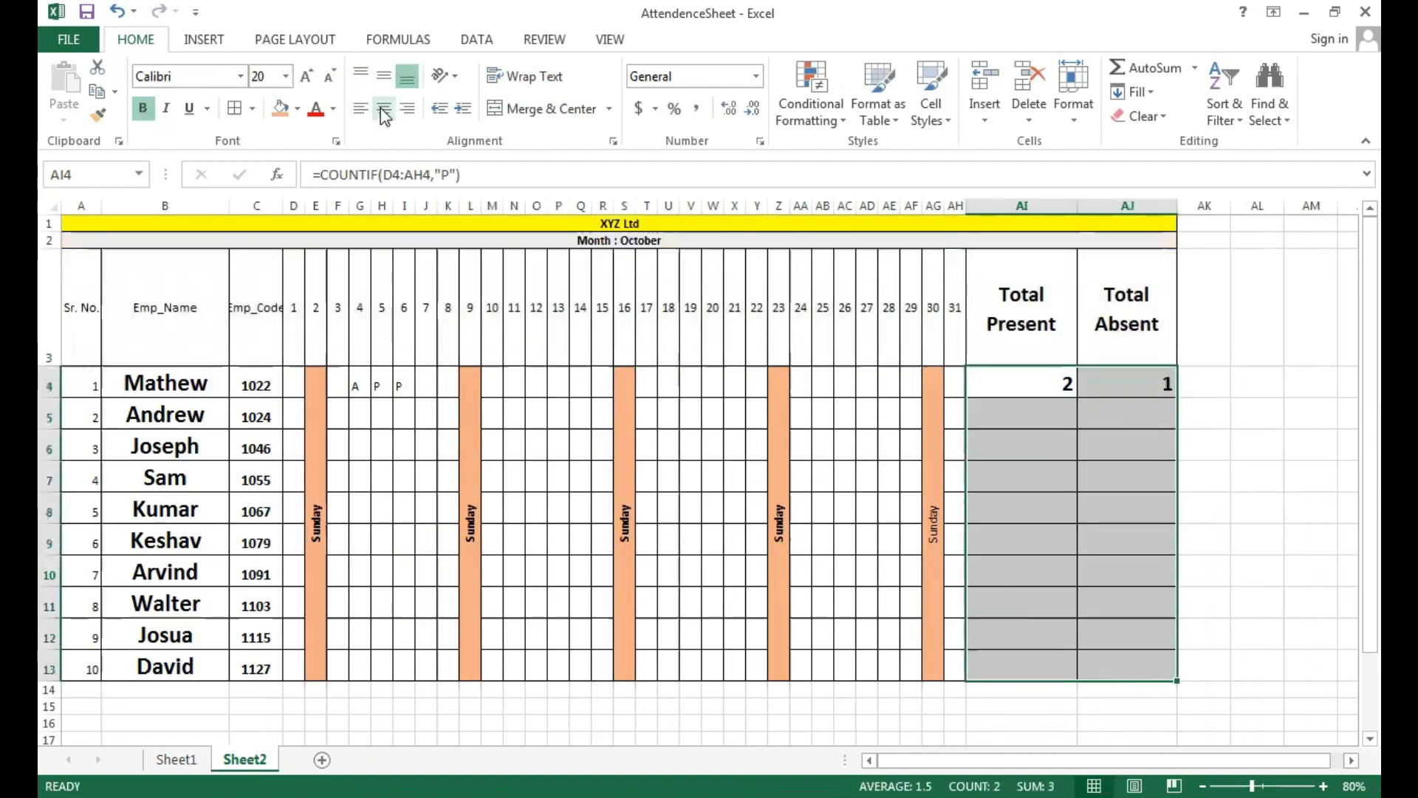
{"action": "left_click", "coordinate": [383, 77]}
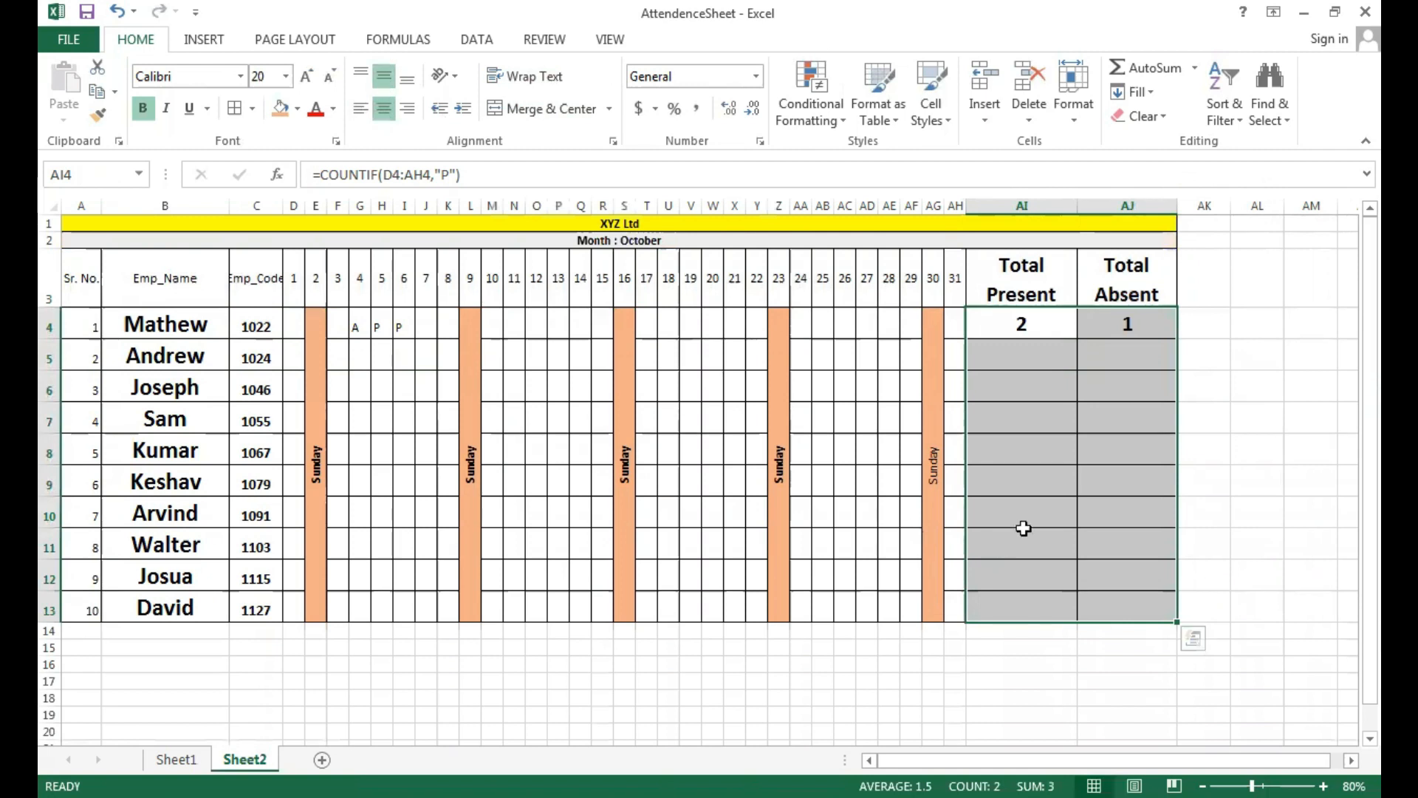
{"action": "left_click", "coordinate": [1072, 482]}
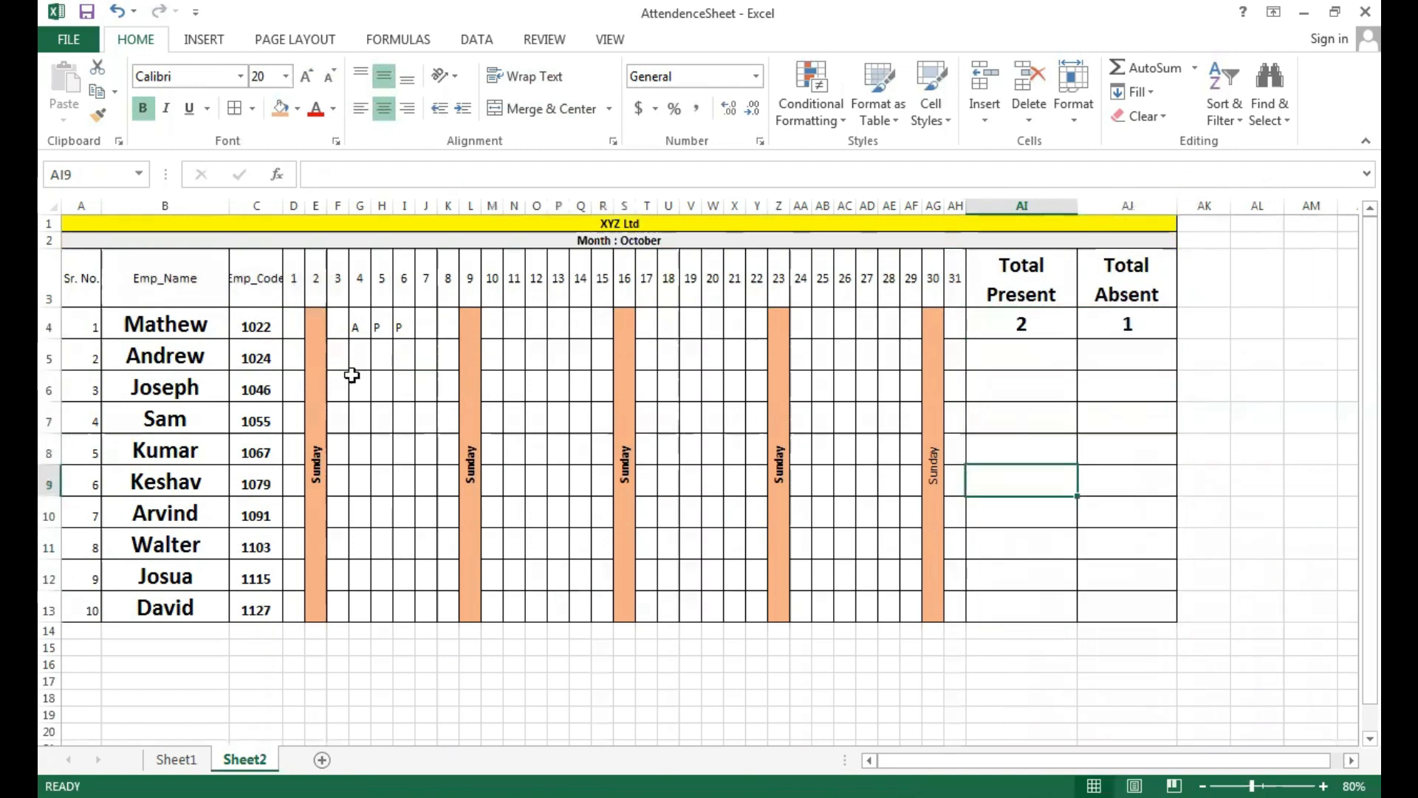
Fill the attendance cells for days 3 to 8, F4:K13, with the lightest theme blue.
{"action": "mouse_move", "coordinate": [344, 332]}
{"action": "left_mouse_down"}
{"action": "mouse_move", "coordinate": [383, 329]}
{"action": "mouse_move", "coordinate": [434, 399]}
{"action": "mouse_move", "coordinate": [449, 612]}
{"action": "left_mouse_up"}
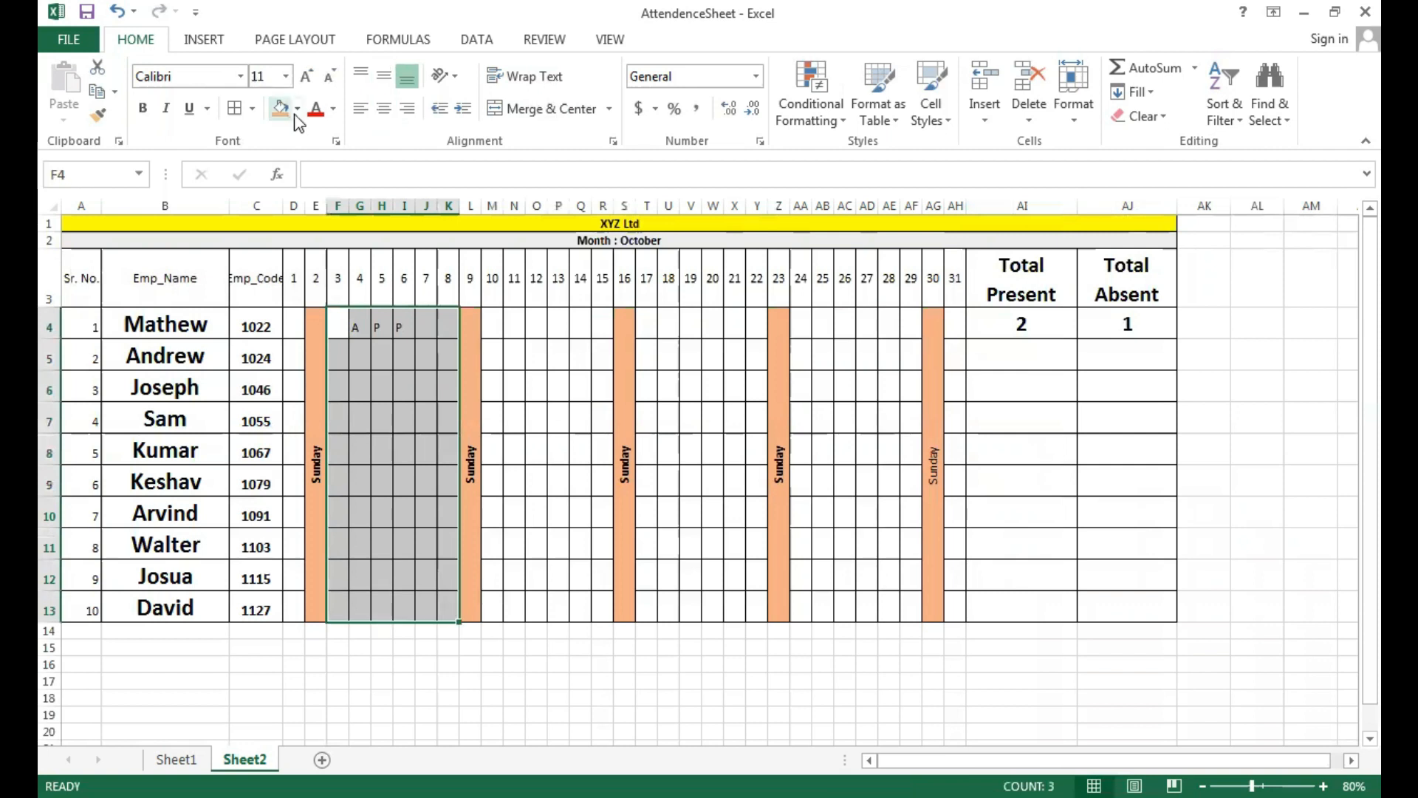
{"action": "left_click", "coordinate": [296, 112]}
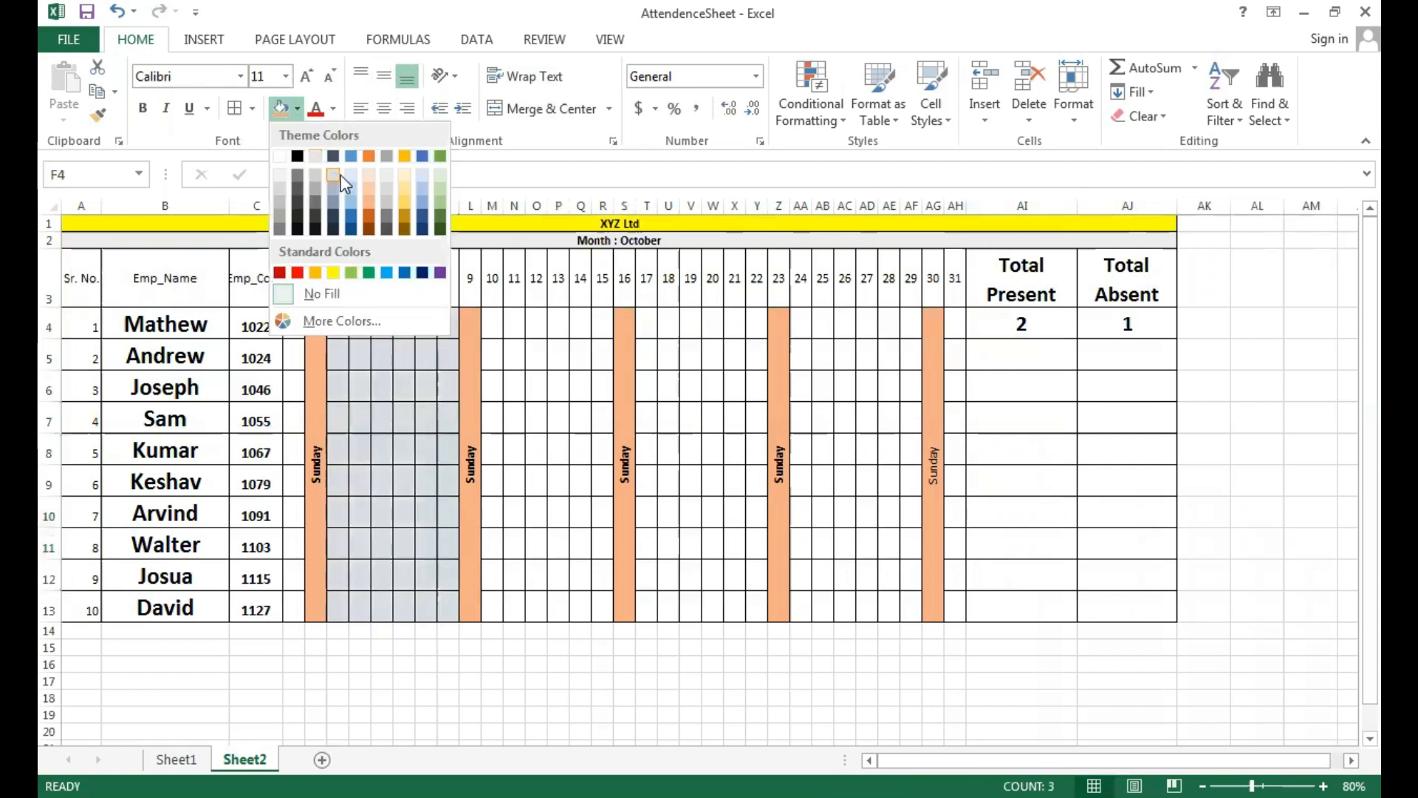
{"action": "left_click", "coordinate": [351, 179]}
Fill the day blocks M4:R13, T4:Y13 and AA4:AF13 with light theme blue, one shade darker than the block for days 3 to 8.
{"action": "left_click_drag", "start_coordinate": [493, 324], "coordinate": [602, 608]}
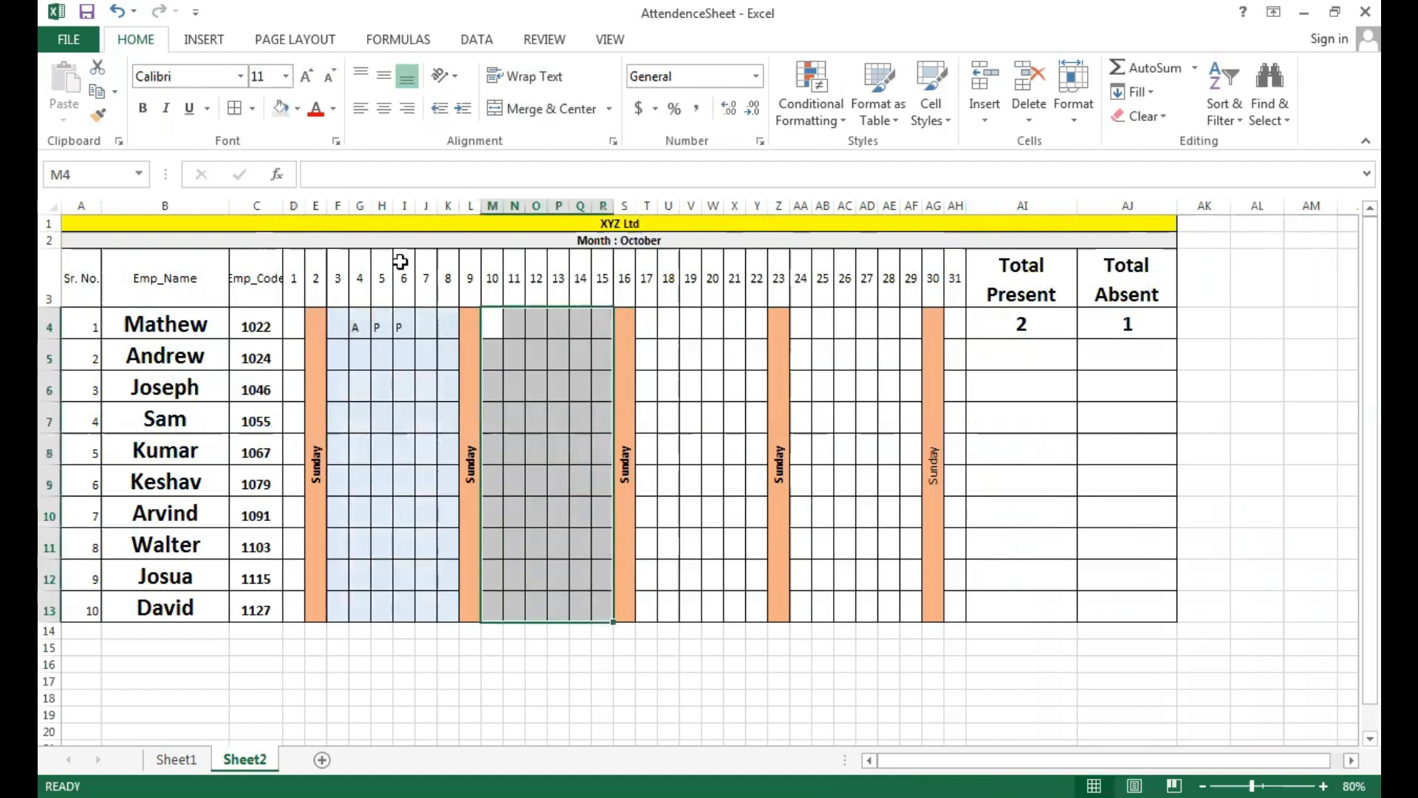
{"action": "left_click", "coordinate": [297, 109]}
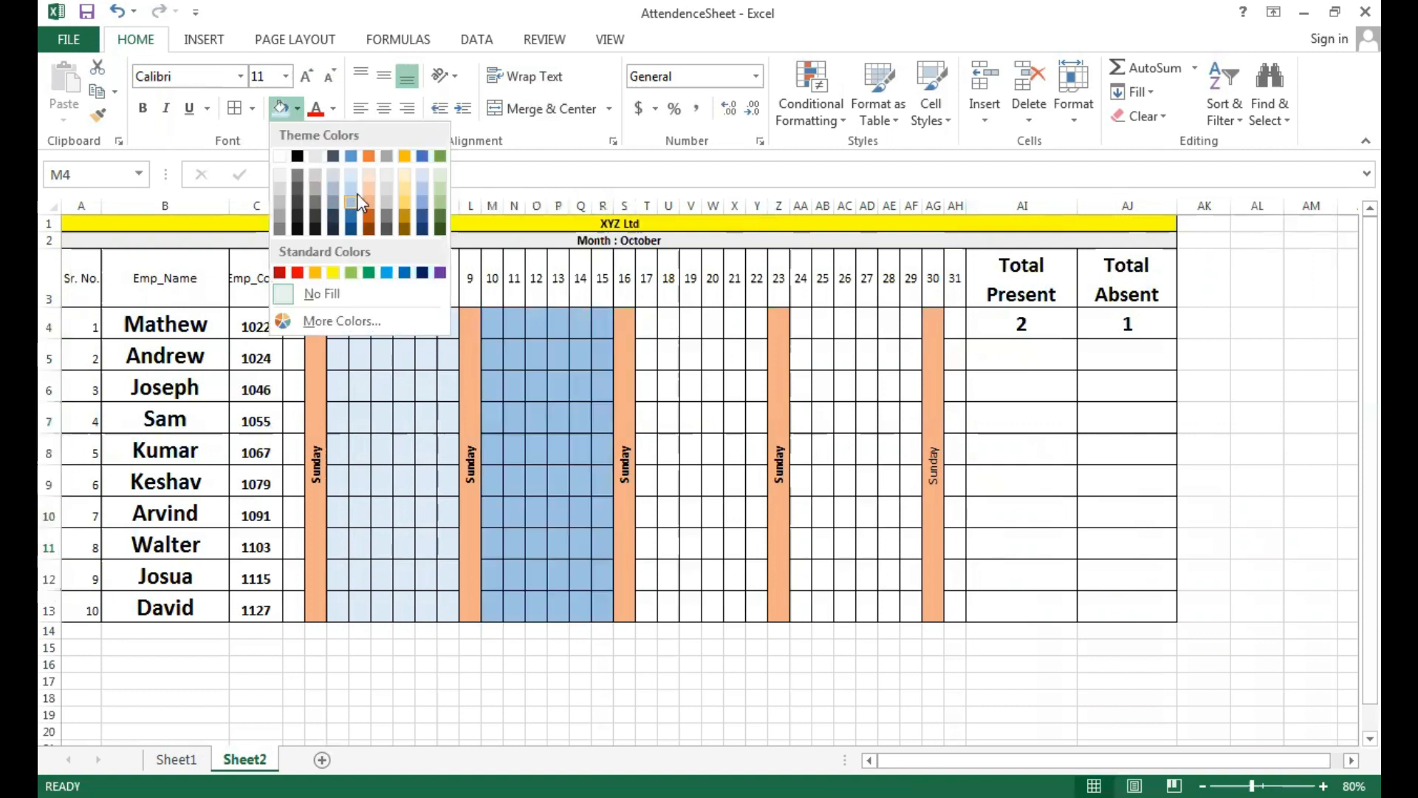
{"action": "left_click", "coordinate": [351, 189]}
{"action": "left_click_drag", "start_coordinate": [654, 321], "coordinate": [754, 612]}
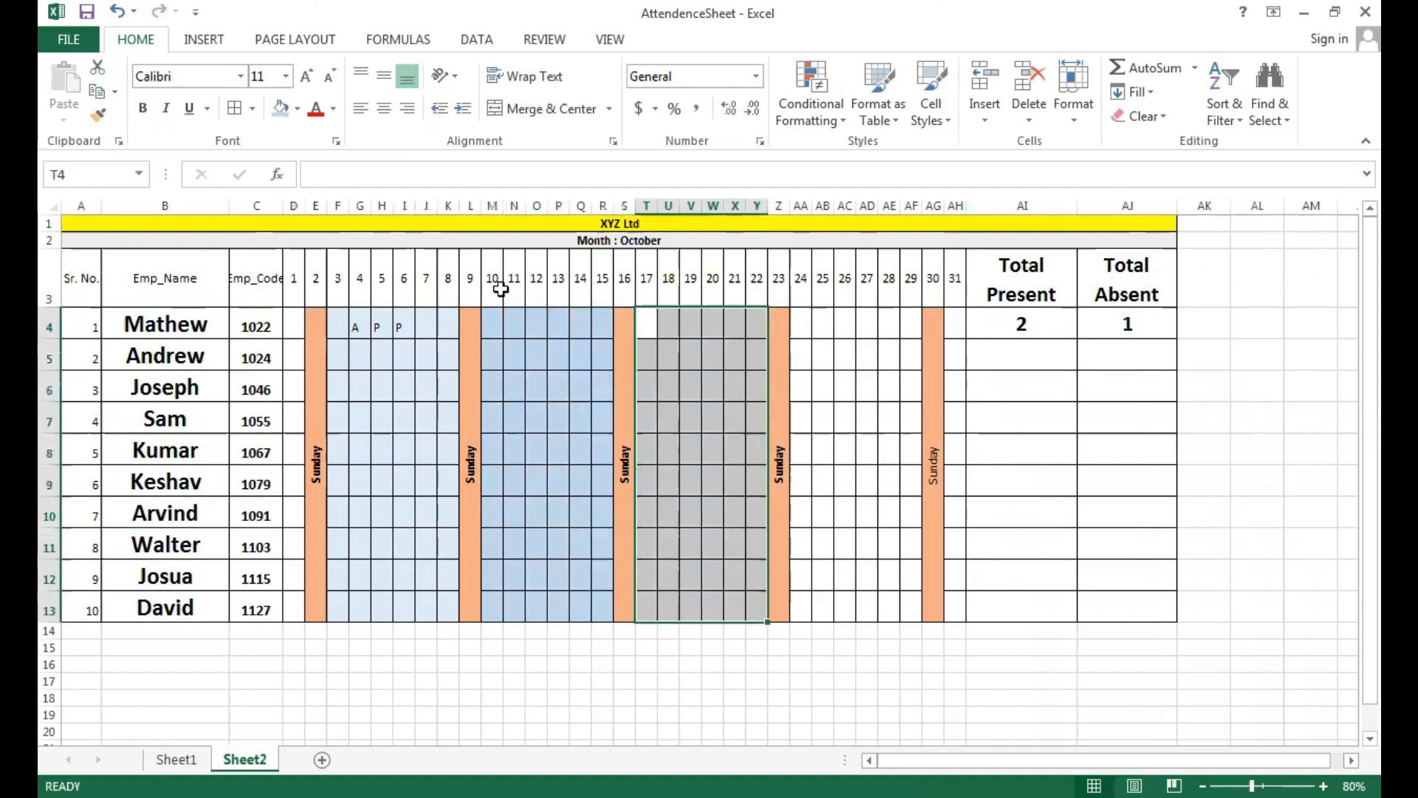
{"action": "left_click", "coordinate": [296, 109]}
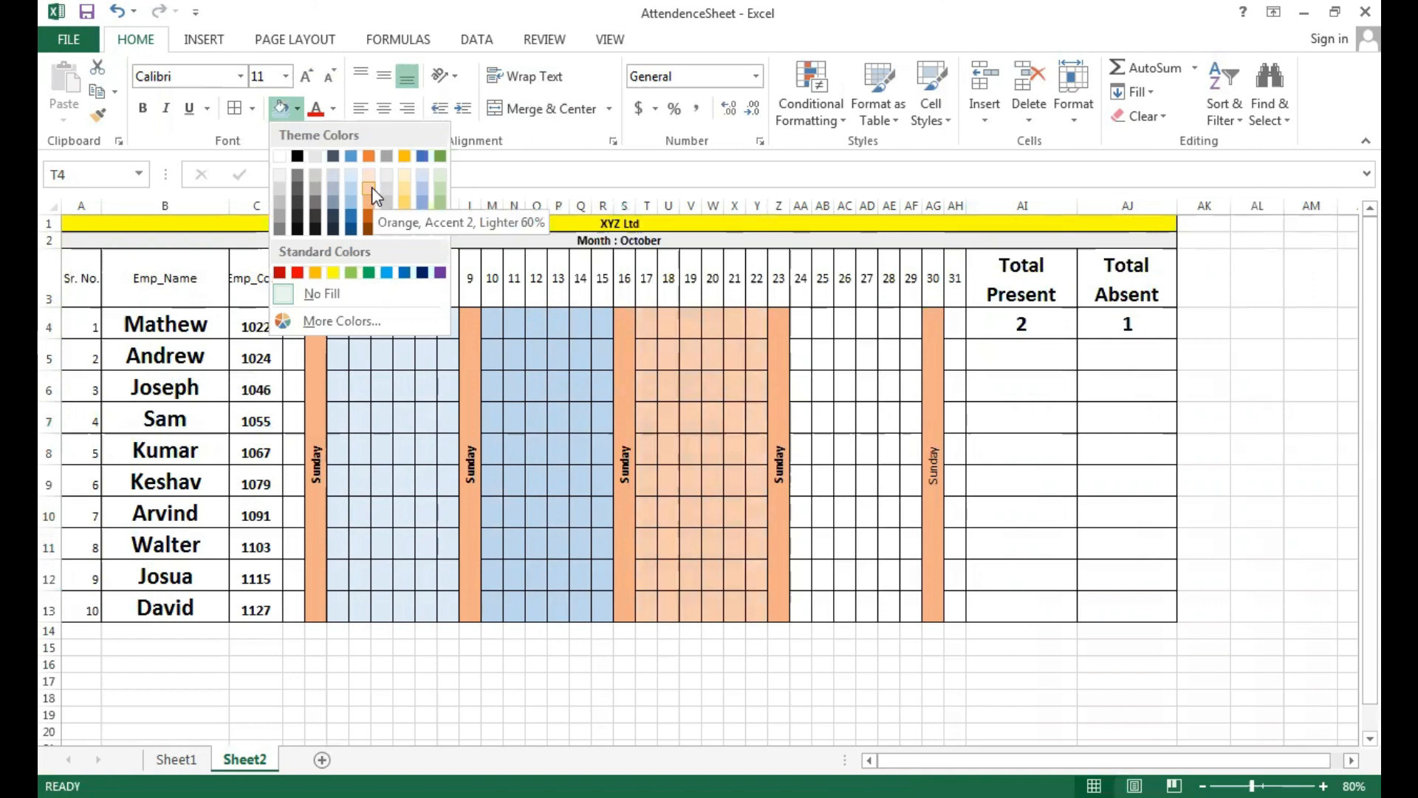
{"action": "left_click", "coordinate": [351, 187]}
{"action": "left_click", "coordinate": [897, 377]}
{"action": "mouse_move", "coordinate": [806, 325]}
{"action": "left_mouse_down"}
{"action": "mouse_move", "coordinate": [902, 351]}
{"action": "mouse_move", "coordinate": [916, 613]}
{"action": "left_mouse_up"}
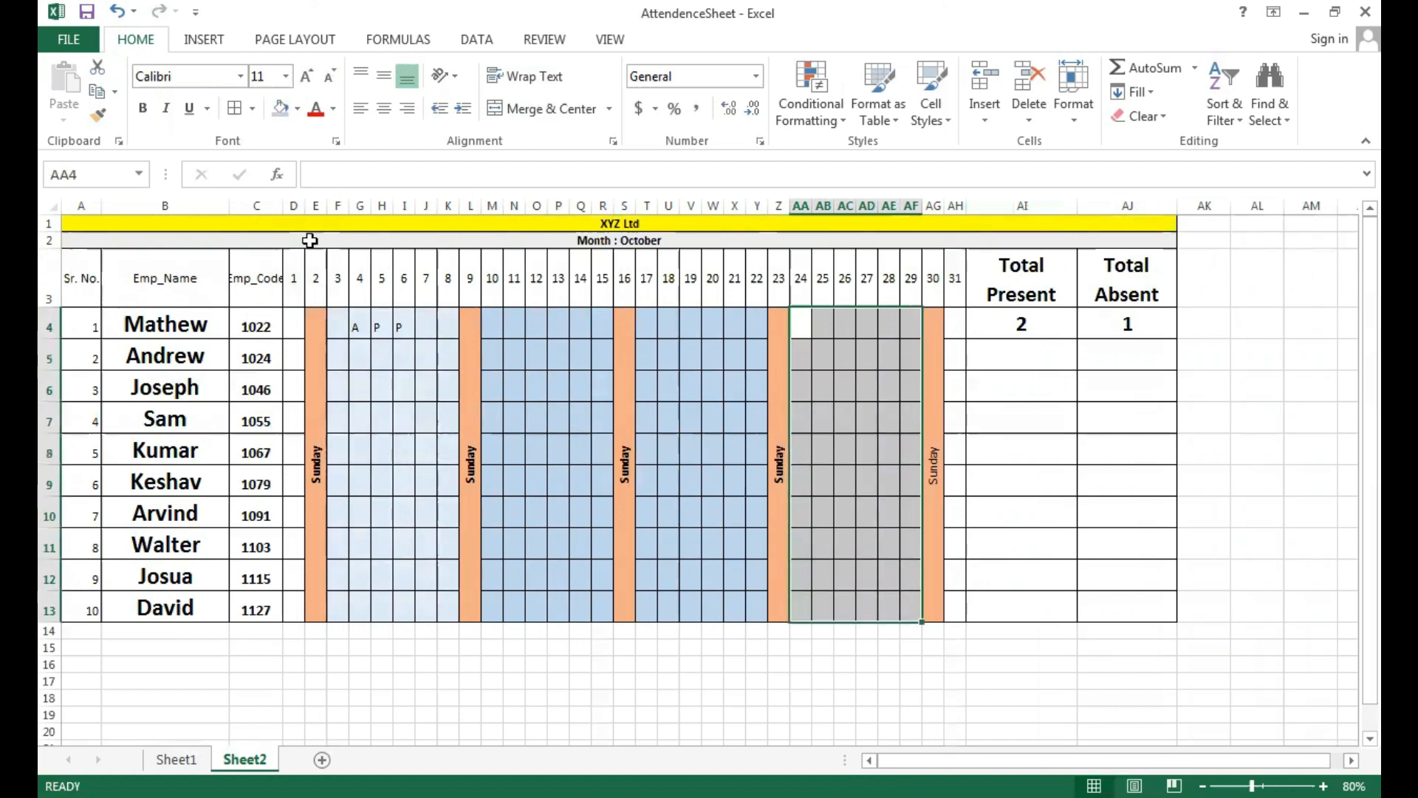
{"action": "left_click", "coordinate": [279, 112]}
Apply the same light blue fill to the day 1 and day 31 columns, D4:D13 and AH4:AH13.
{"action": "left_click_drag", "start_coordinate": [293, 325], "coordinate": [295, 595]}
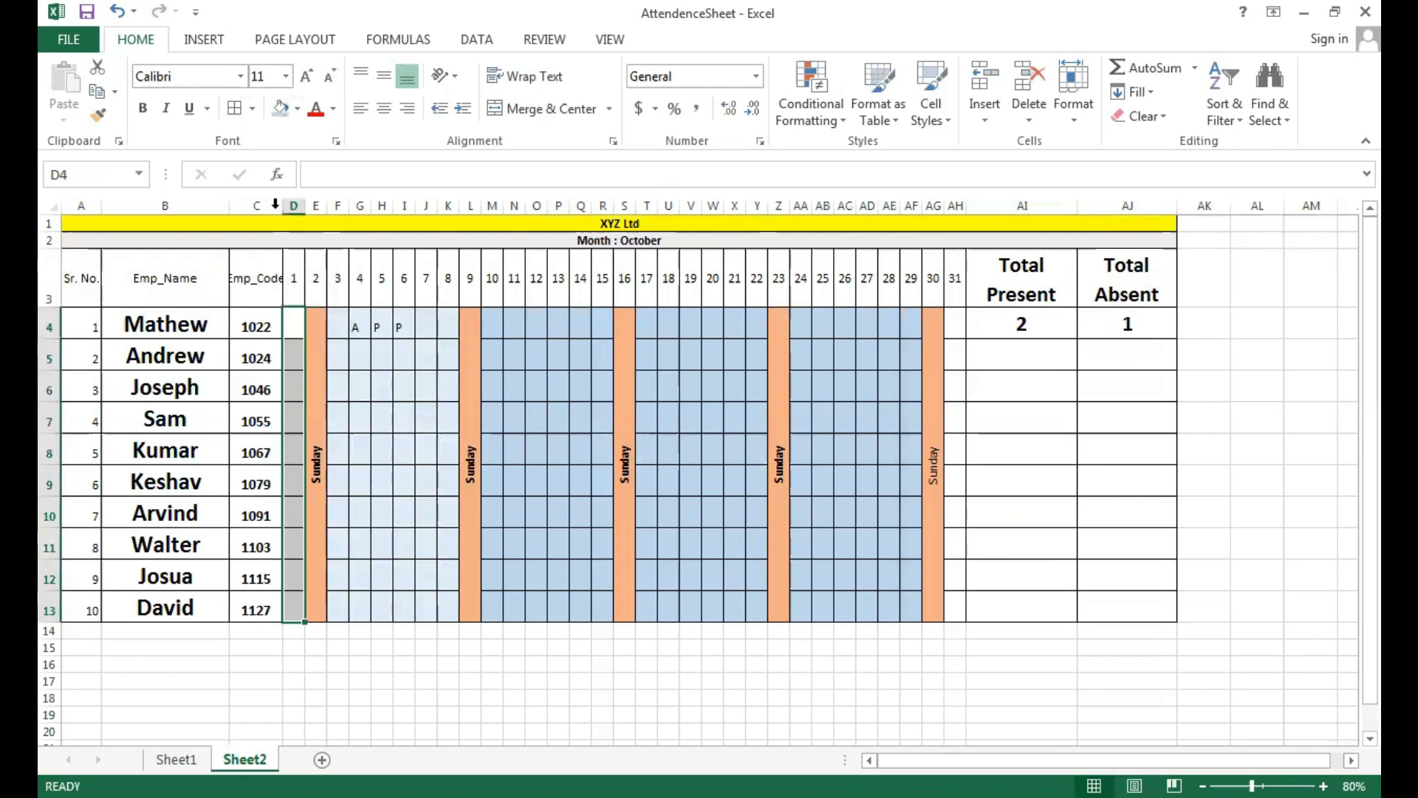
{"action": "left_click", "coordinate": [280, 110]}
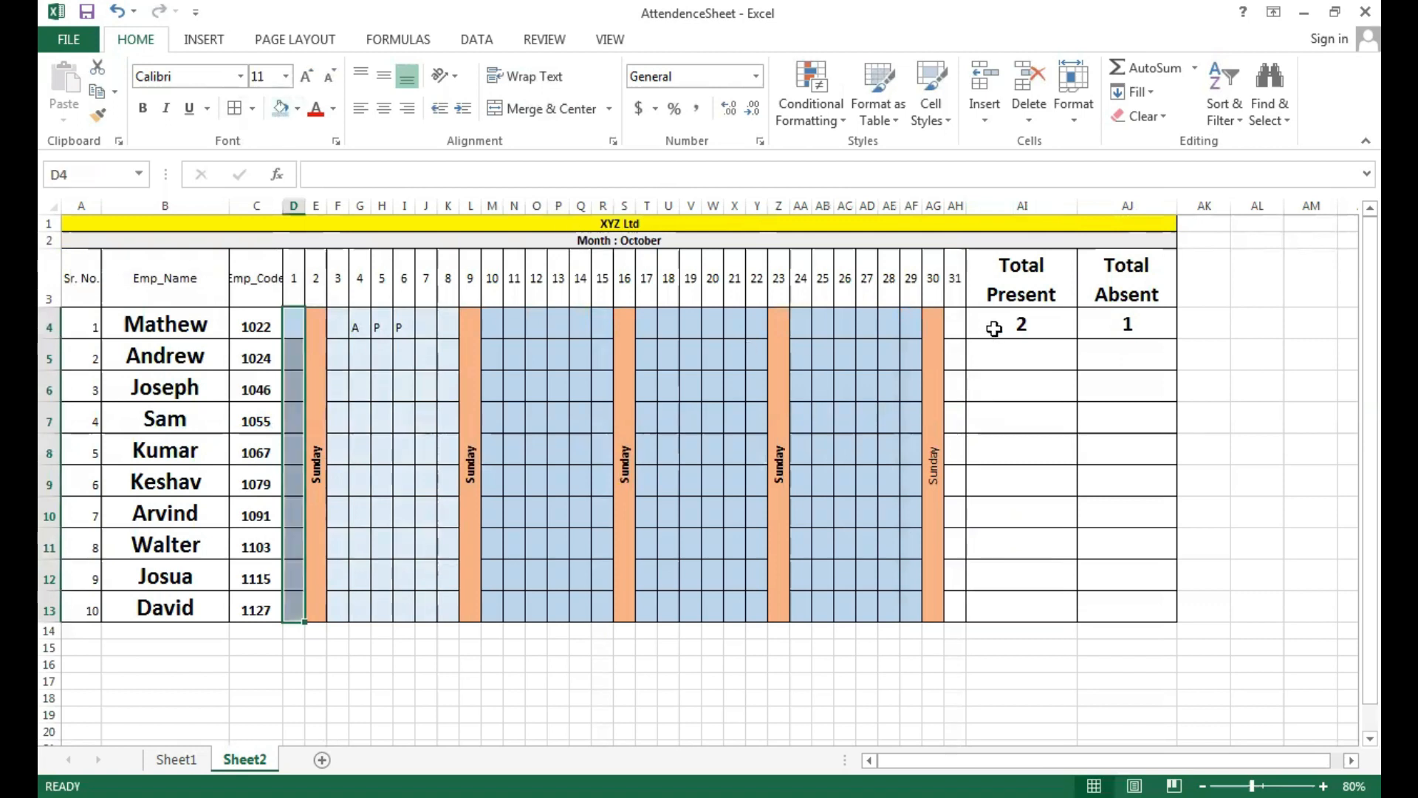
{"action": "left_click_drag", "start_coordinate": [957, 319], "coordinate": [957, 607]}
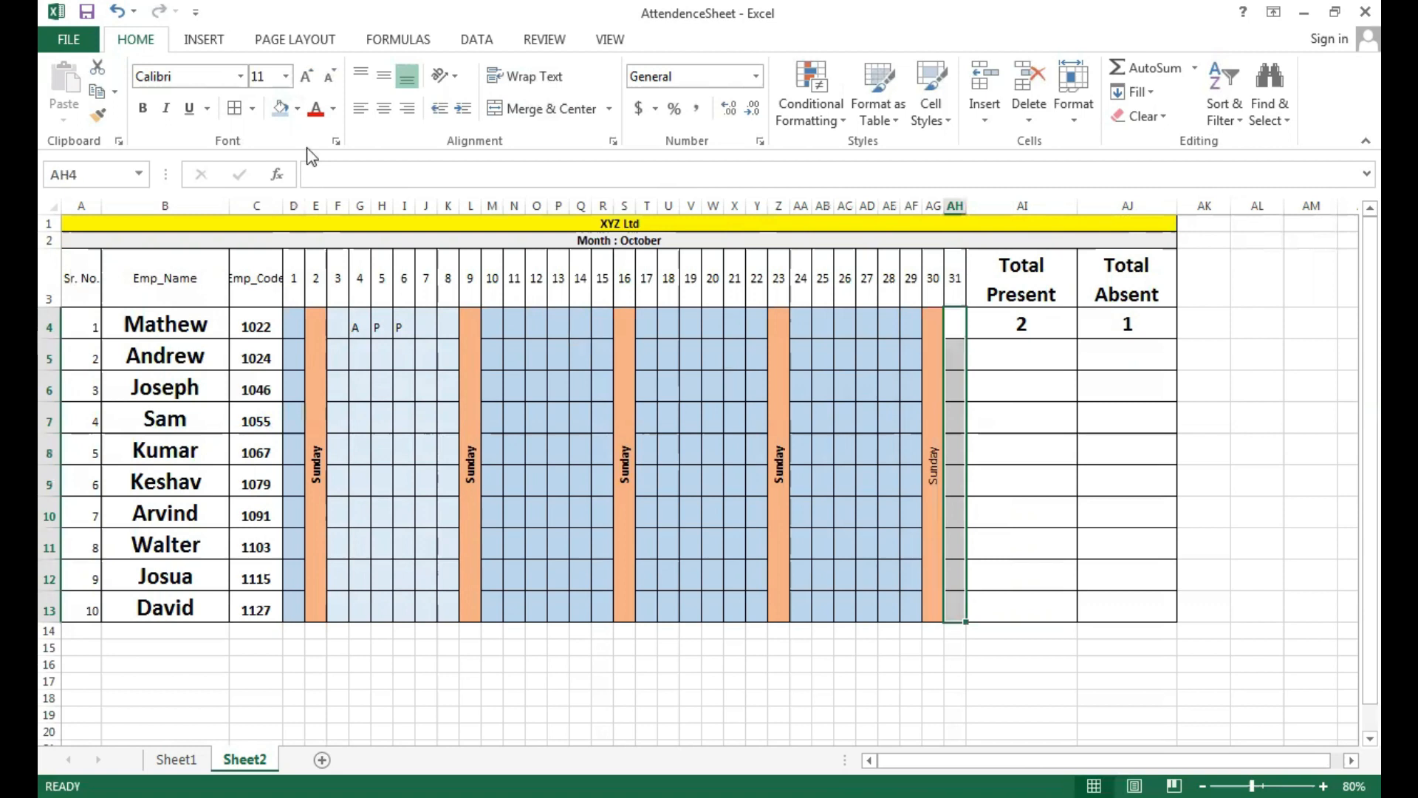
{"action": "left_click", "coordinate": [280, 109]}
Fill the Total Present and Total Absent cells, AI4:AJ13, with light theme gold.
{"action": "left_click_drag", "start_coordinate": [1023, 337], "coordinate": [1120, 604]}
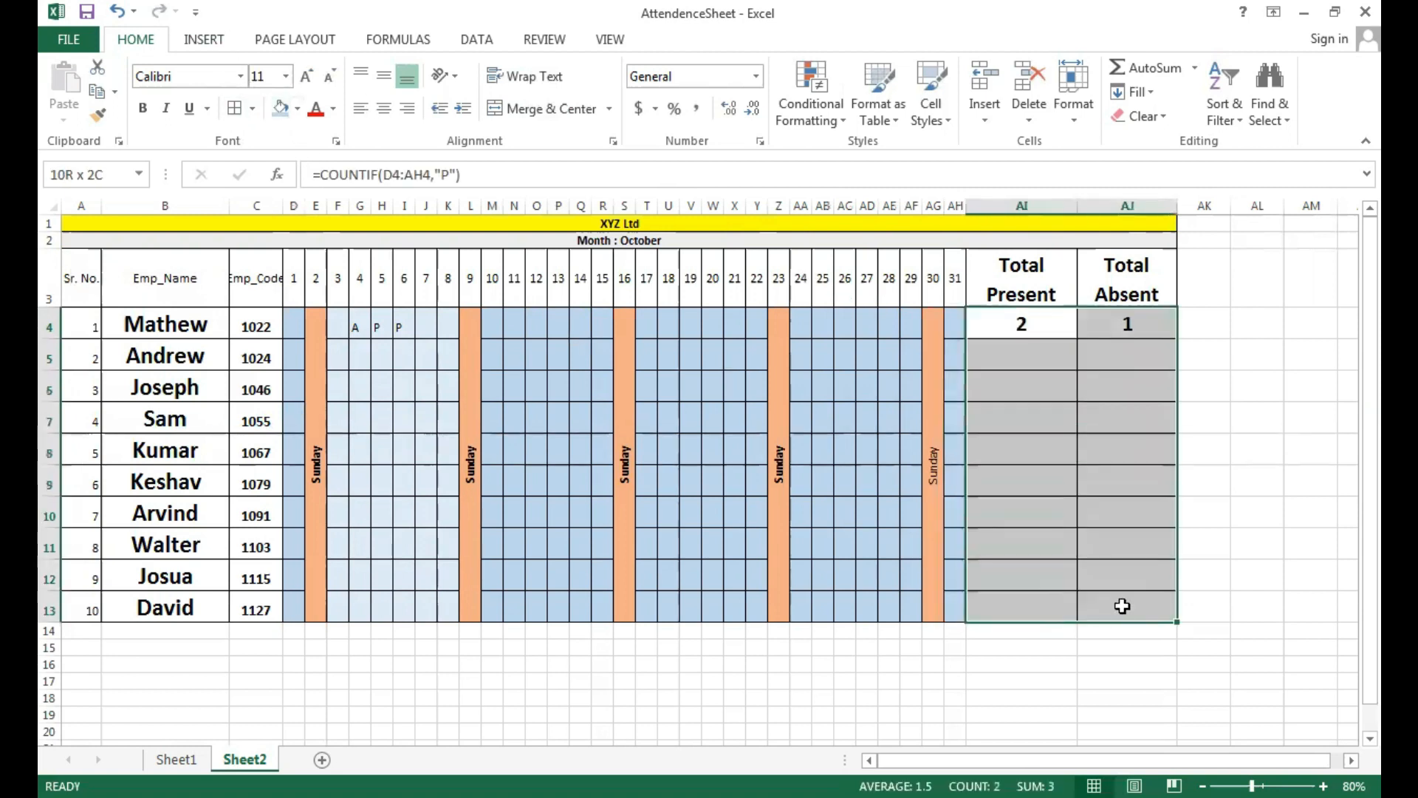
{"action": "left_click", "coordinate": [297, 109]}
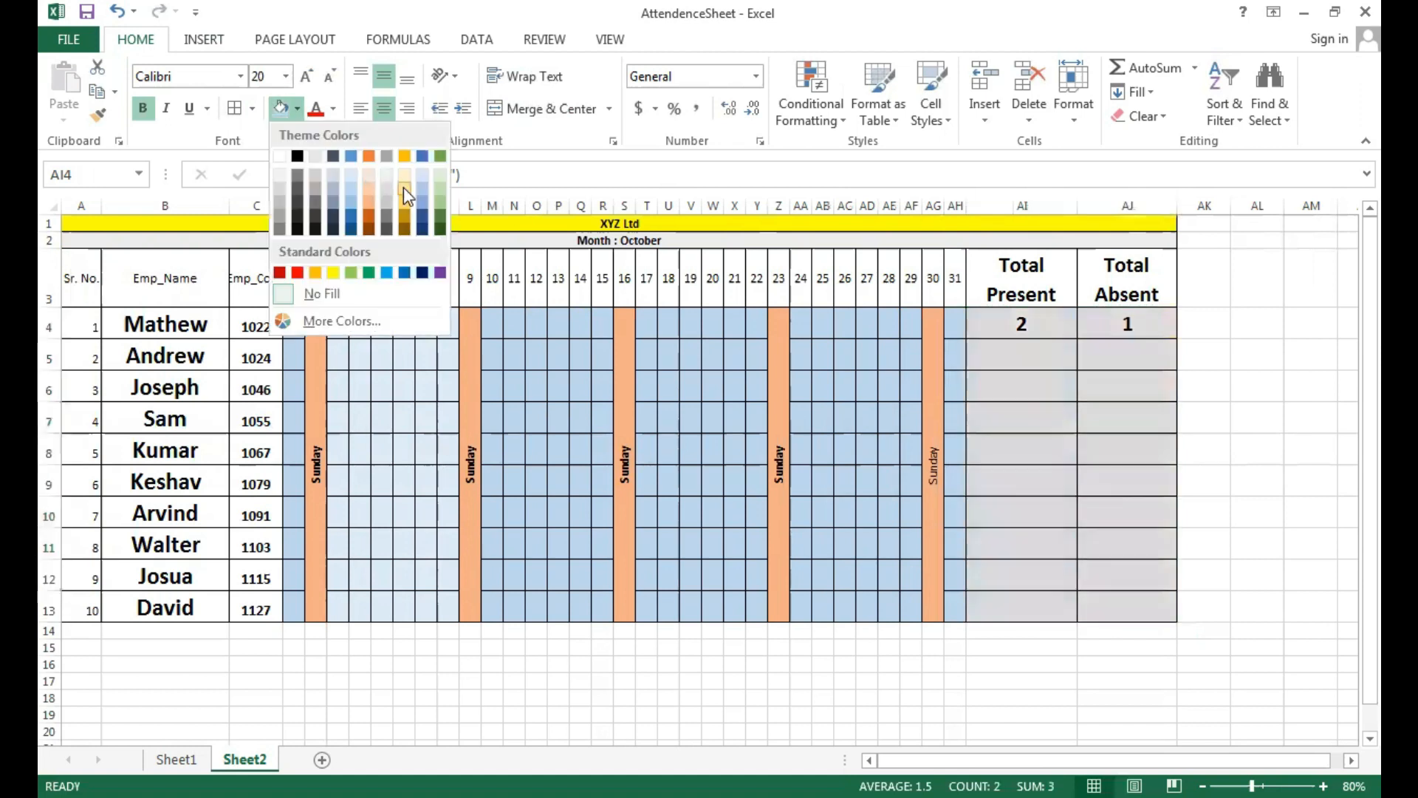
{"action": "left_click", "coordinate": [405, 196]}
{"action": "left_click", "coordinate": [1035, 411]}
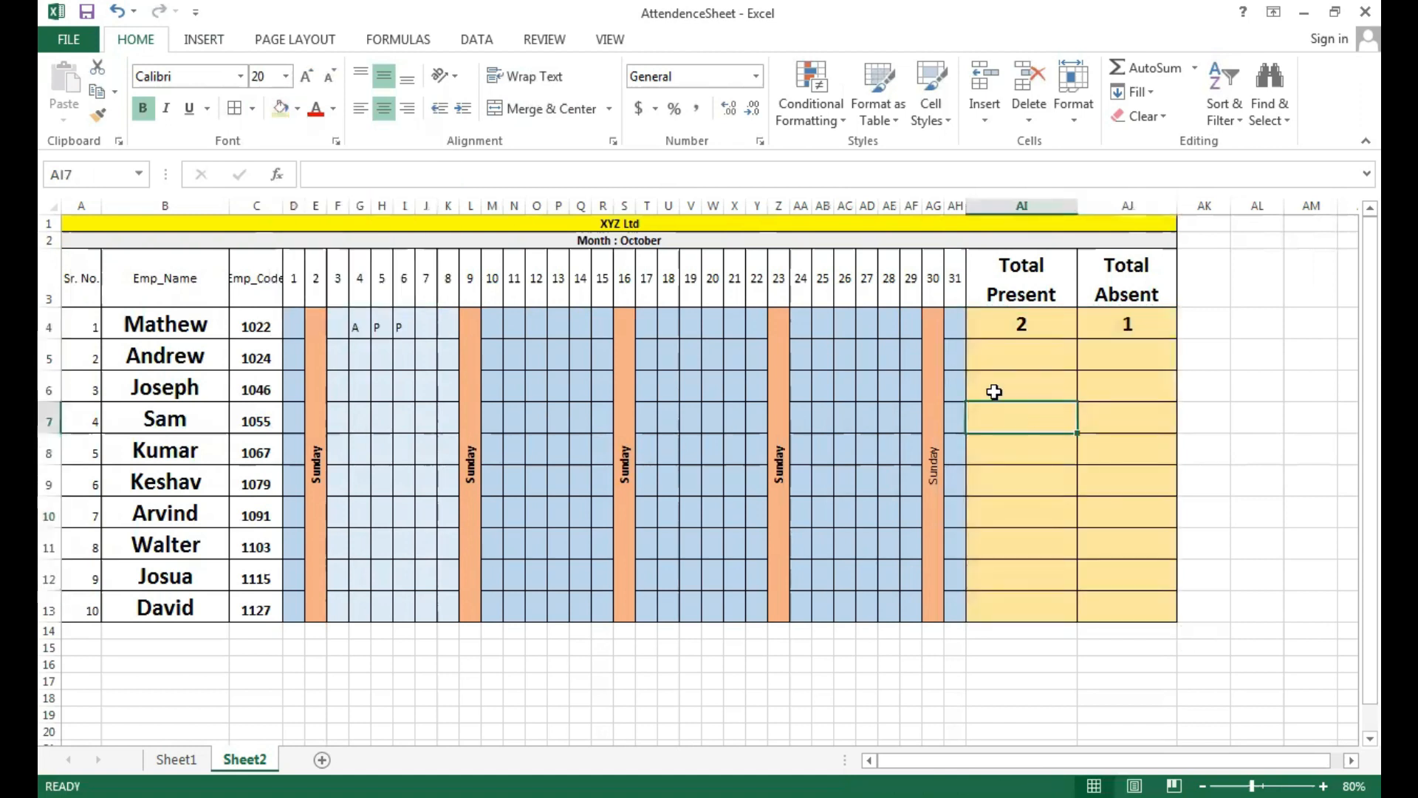
In the first employee's row 4, mark day 3 as A and days 7 and 8 as P.
{"action": "left_click", "coordinate": [341, 327]}
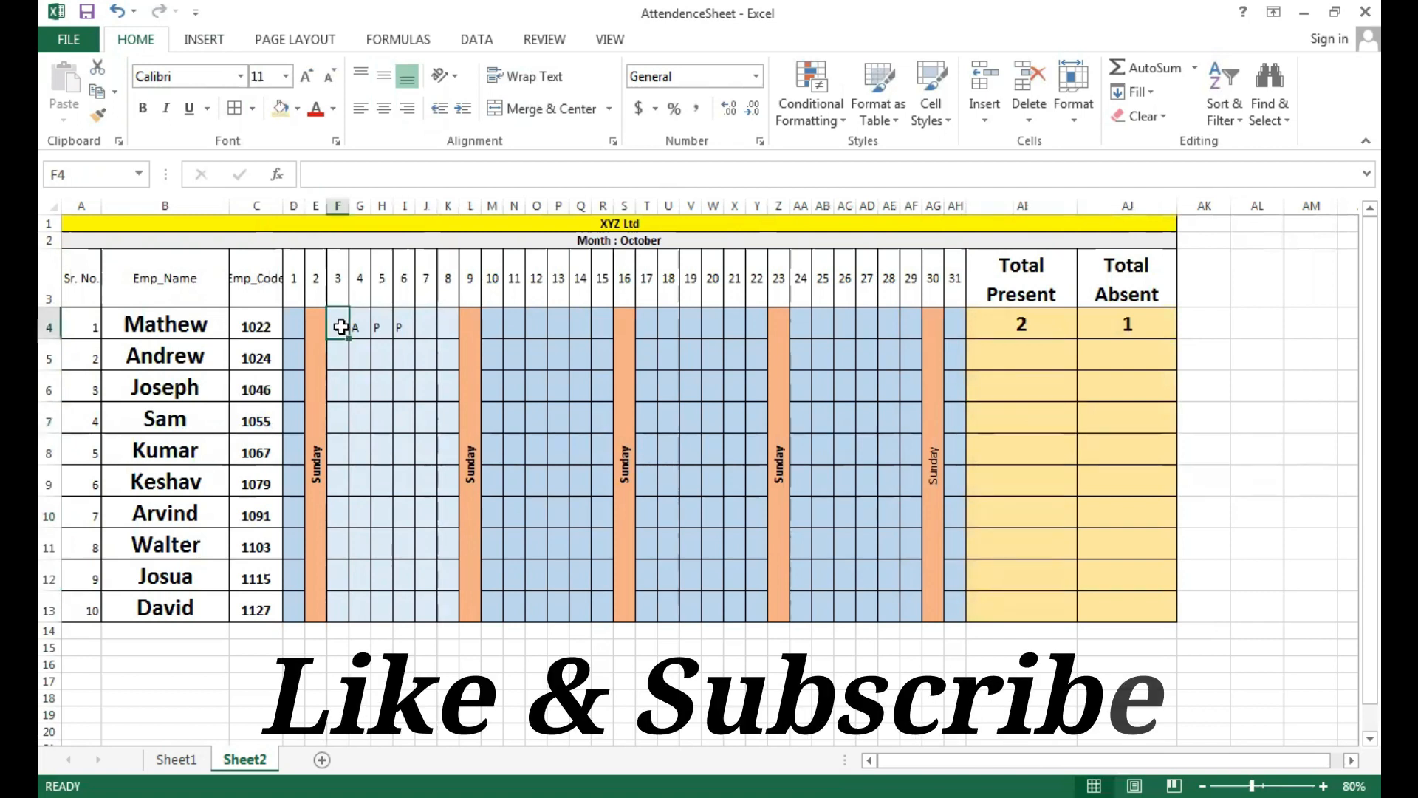
{"action": "type", "text": "A"}
{"action": "key", "text": "Right"}
{"action": "key", "text": "Right"}
{"action": "key", "text": "Right"}
{"action": "key", "text": "Right"}
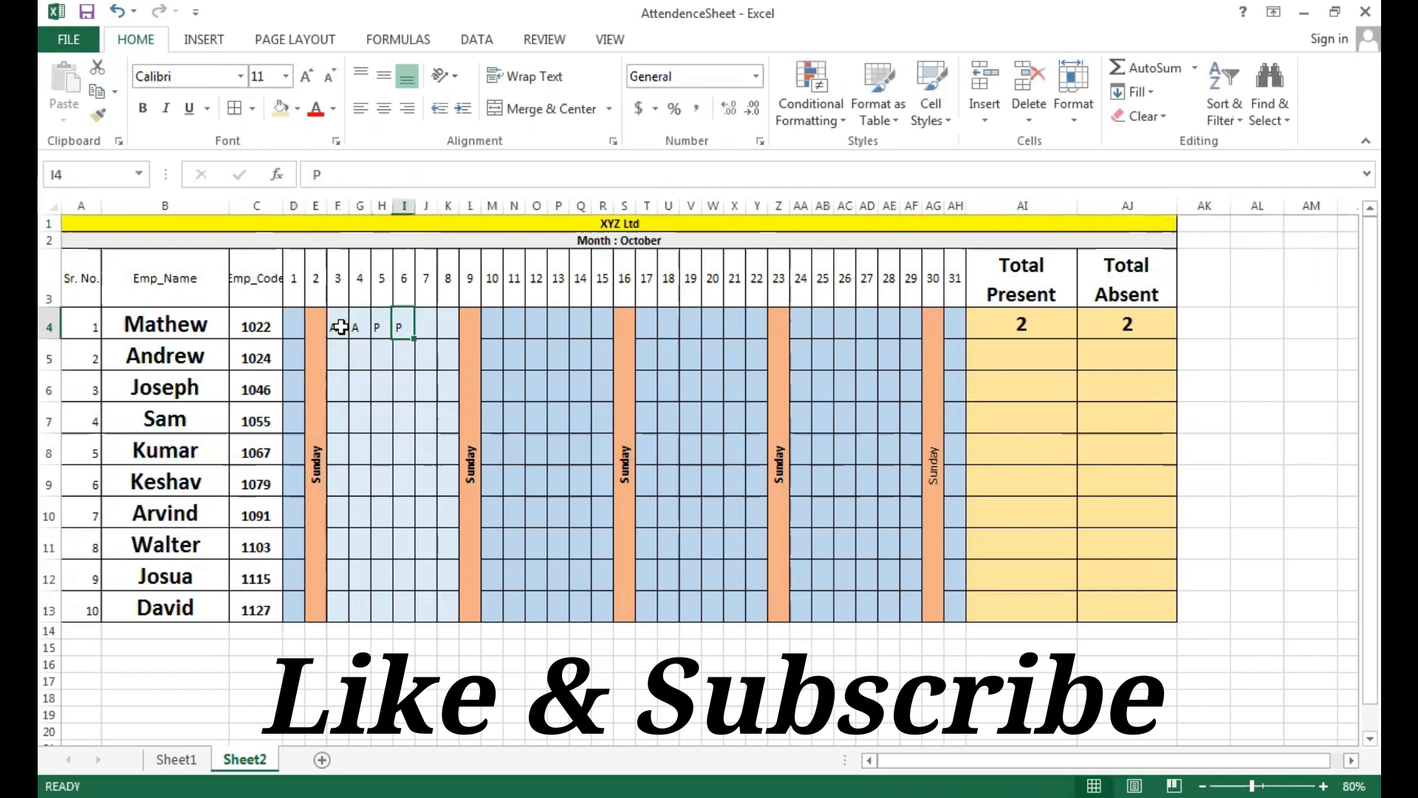
{"action": "type", "text": "P"}
{"action": "key", "text": "Right"}
{"action": "type", "text": "P"}
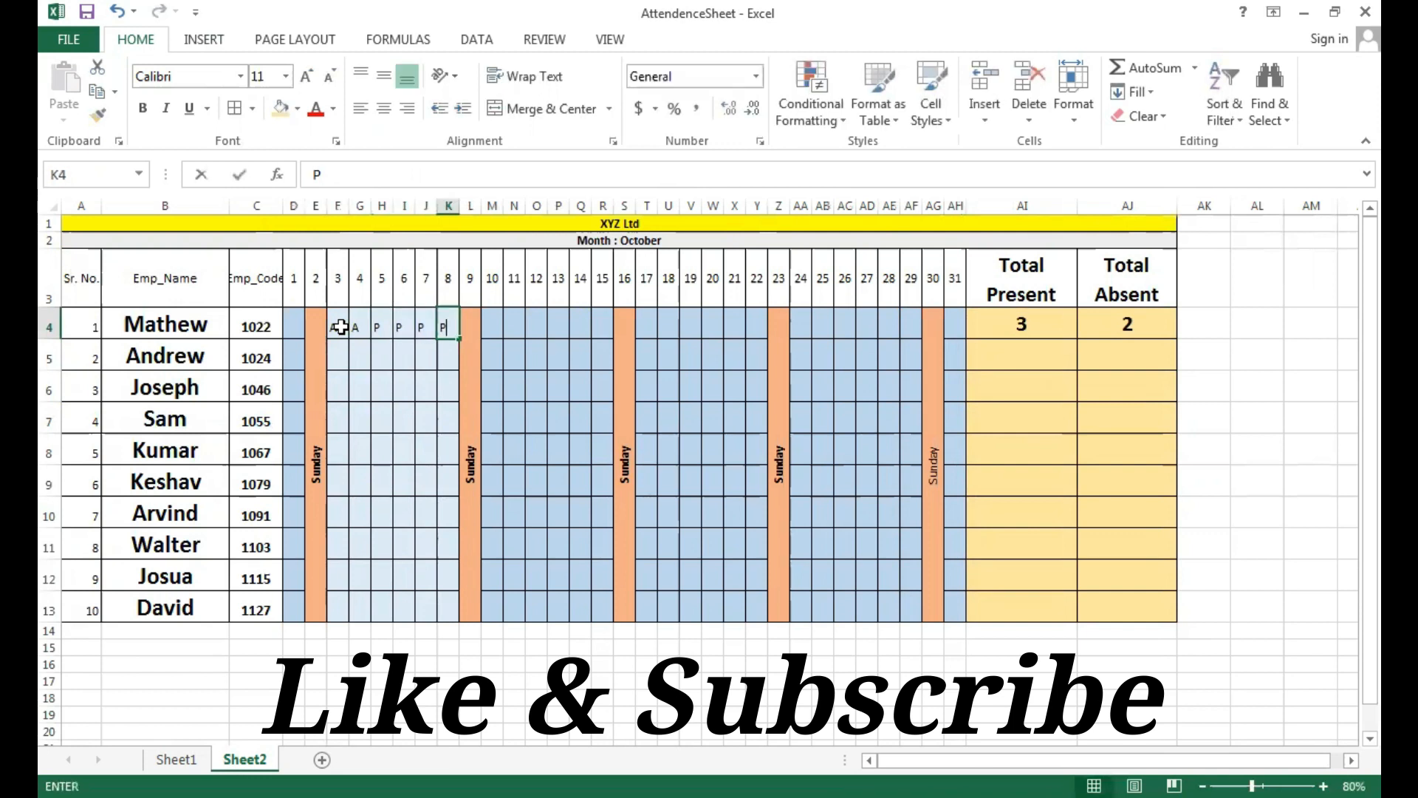
{"action": "key", "text": "Right"}
{"action": "key", "text": "Right"}
Mark days 10 to 15 as P in the first employee's row, M4:R4.
{"action": "type", "text": "P"}
{"action": "key", "text": "Right"}
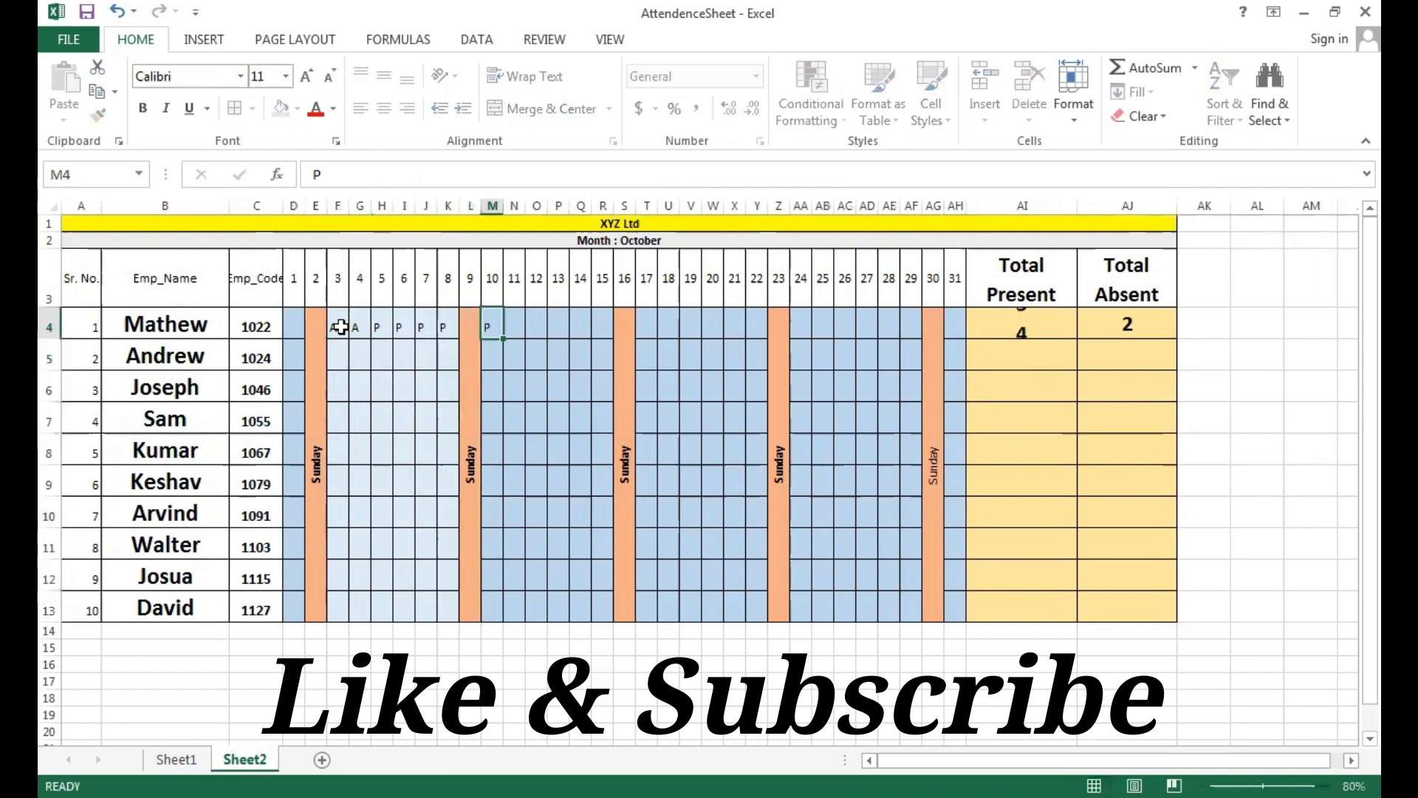
{"action": "type", "text": "P"}
{"action": "key", "text": "Right"}
{"action": "type", "text": "P"}
{"action": "key", "text": "Right"}
{"action": "type", "text": "P"}
{"action": "key", "text": "Right"}
{"action": "type", "text": "P"}
{"action": "key", "text": "Right"}
{"action": "type", "text": "P"}
{"action": "key", "text": "Right"}
Mark days 17 to 22 as P in the first employee's row, T4:Y4, with a single P in each cell.
{"action": "type", "text": "P"}
{"action": "key", "text": "Right"}
{"action": "type", "text": "P"}
{"action": "key", "text": "Right"}
{"action": "type", "text": "P"}
{"action": "key", "text": "Right"}
{"action": "type", "text": "P"}
{"action": "key", "text": "Right"}
{"action": "type", "text": "PP"}
{"action": "key", "text": "Right"}
{"action": "key", "text": "Left"}
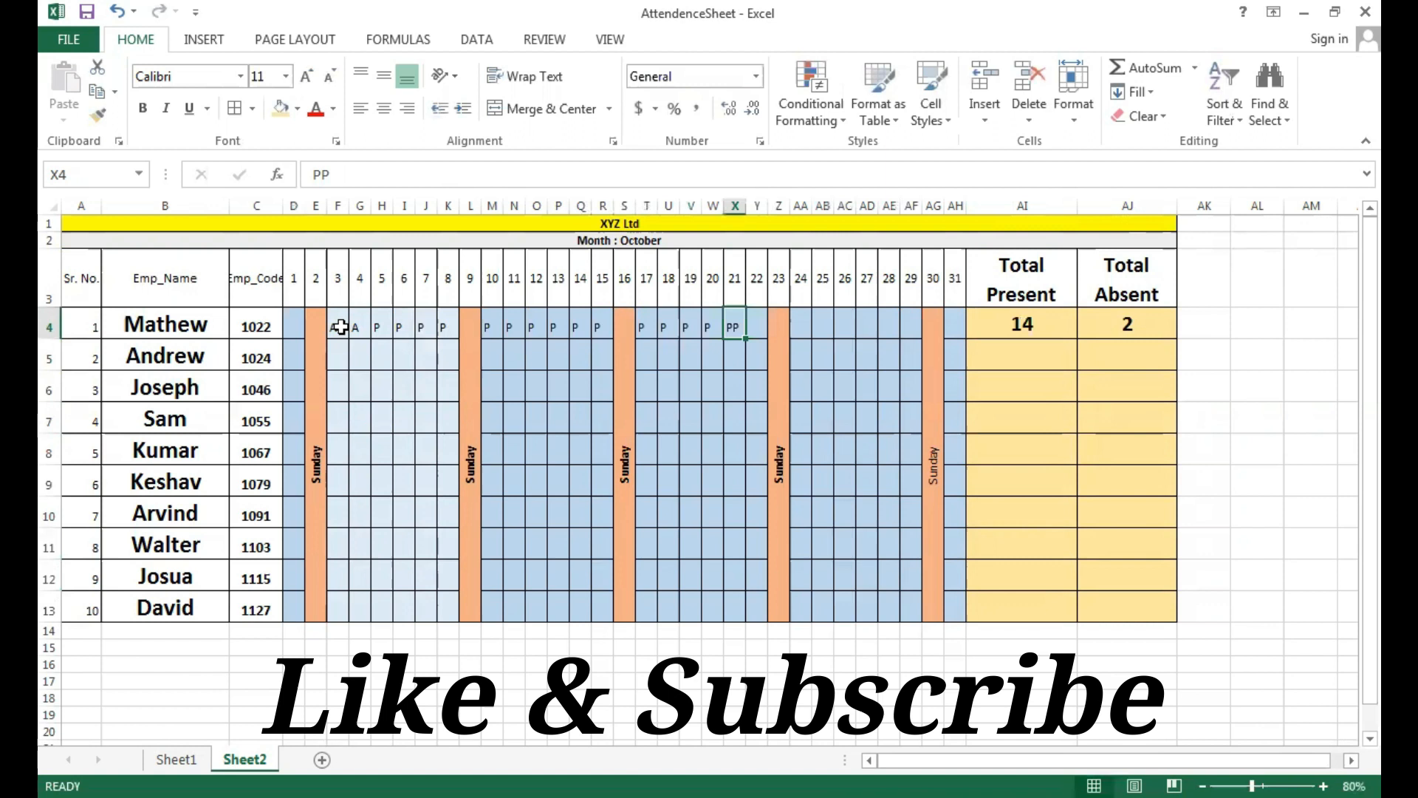
{"action": "type", "text": "P"}
{"action": "key", "text": "Right"}
{"action": "type", "text": "P"}
{"action": "key", "text": "Right"}
{"action": "key", "text": "Right"}
Mark days 24 to 29 and day 31 as P in the first employee's row, AA4:AF4 and AH4.
{"action": "type", "text": "P"}
{"action": "key", "text": "Right"}
{"action": "type", "text": "P"}
{"action": "key", "text": "Right"}
{"action": "type", "text": "P"}
{"action": "key", "text": "Right"}
{"action": "type", "text": "P"}
{"action": "key", "text": "Right"}
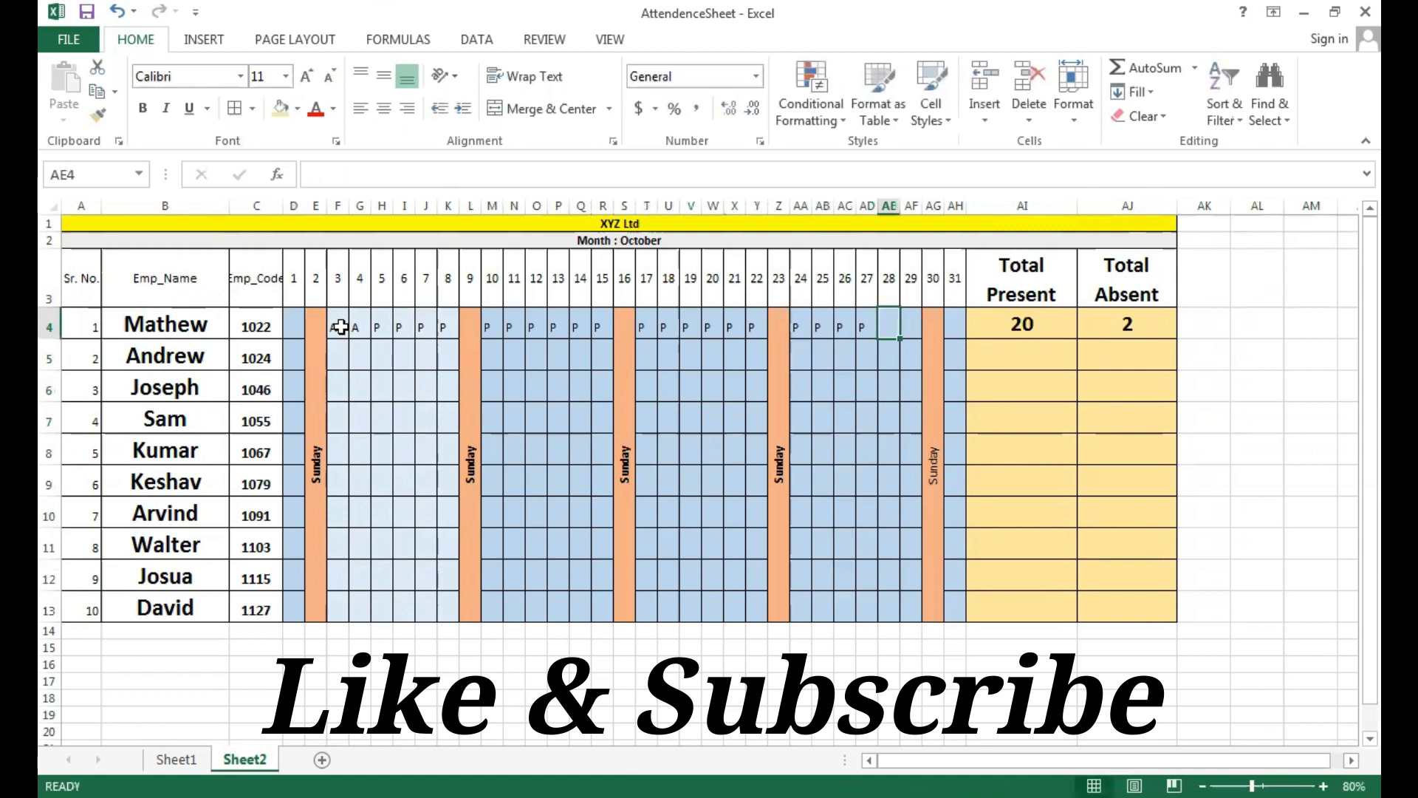
{"action": "type", "text": "P"}
{"action": "key", "text": "Right"}
{"action": "type", "text": "P"}
{"action": "key", "text": "Right"}
{"action": "key", "text": "Right"}
{"action": "type", "text": "P"}
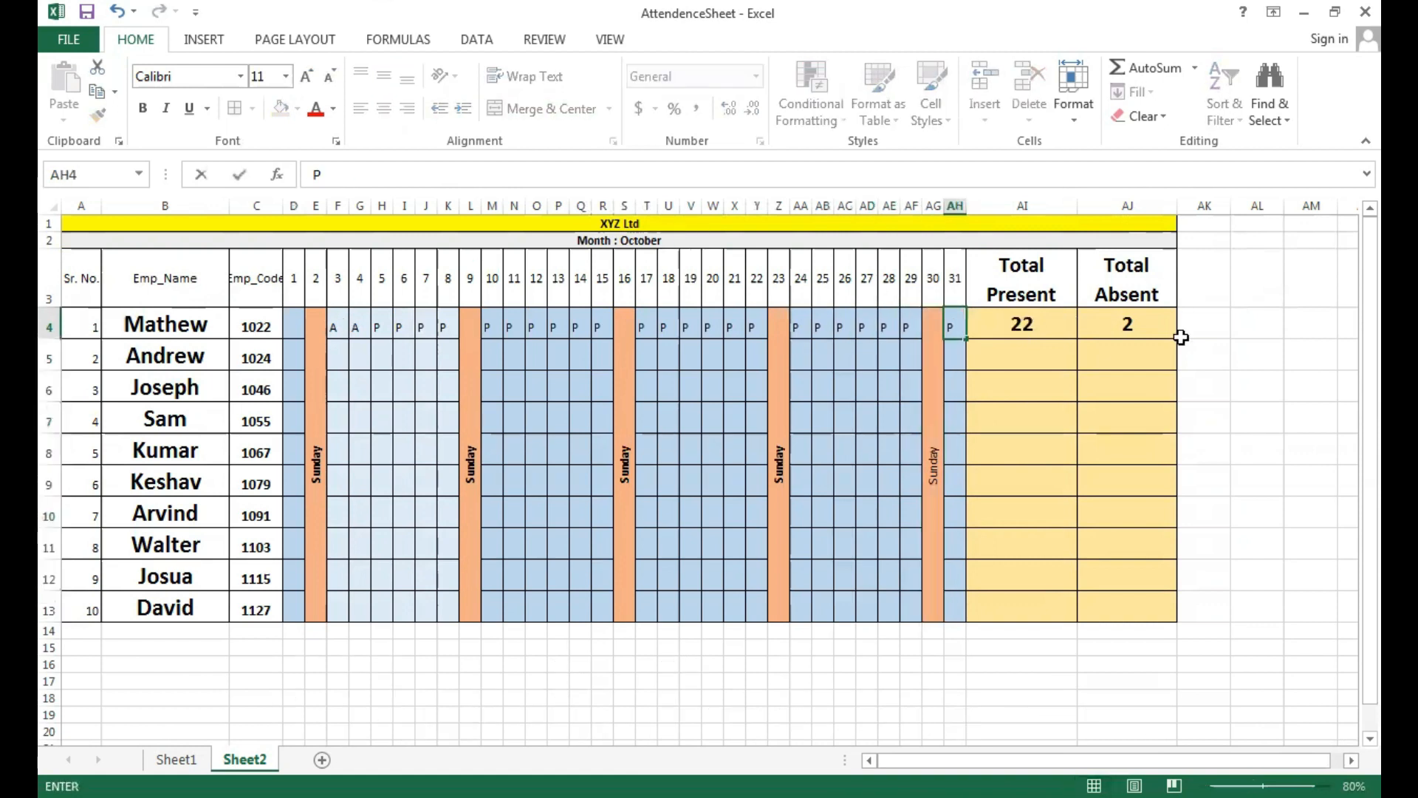
{"action": "left_click", "coordinate": [1134, 331]}
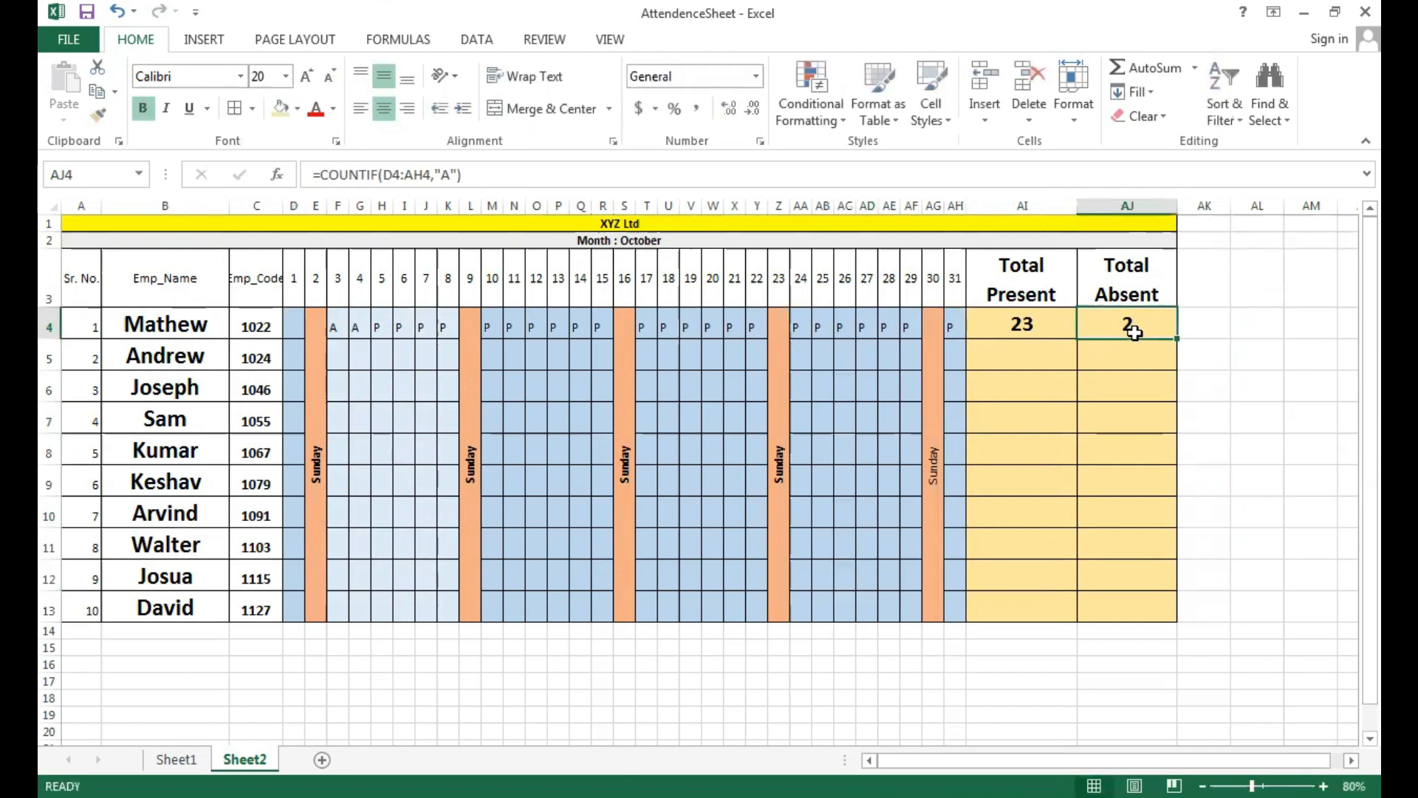